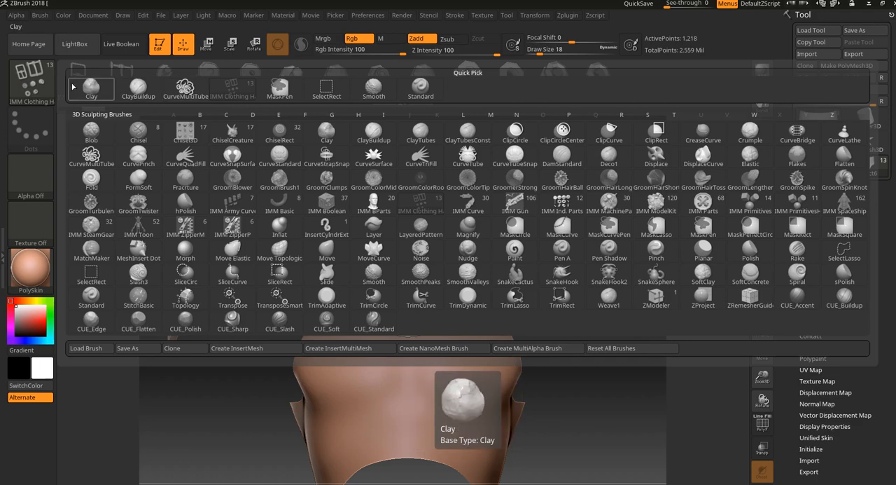
pyautogui.press('Escape')
pyautogui.moveTo(405, 282); pyautogui.dragTo(420, 308)
pyautogui.moveTo(570, 250)
pyautogui.mouseDown()
pyautogui.moveTo(590, 256)
pyautogui.moveTo(542, 256)
pyautogui.moveTo(505, 297)
pyautogui.mouseUp()
pyautogui.hotkey('ctrl', 'z')
pyautogui.moveTo(558, 308)
pyautogui.mouseDown()
pyautogui.moveTo(534, 309)
pyautogui.moveTo(486, 201)
pyautogui.mouseUp()
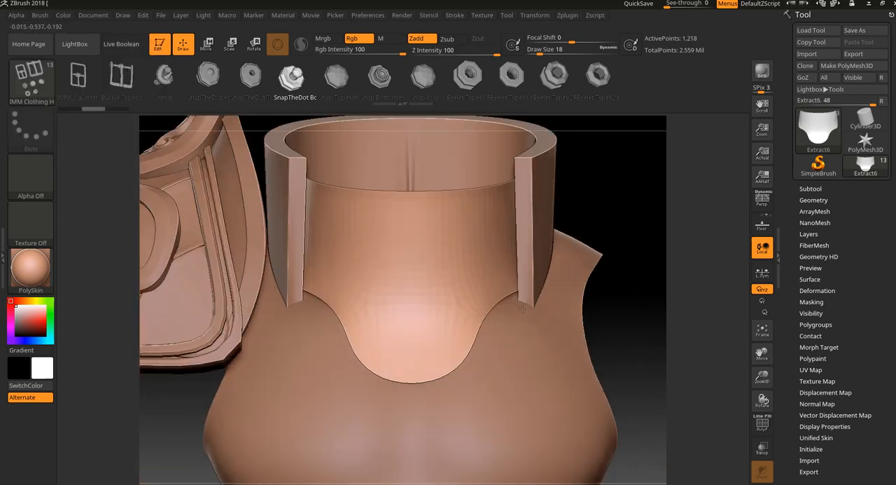
# - Select the CurveMultiTube brush, try drawing a curved tube beside the torso armor, and undo it
pyautogui.click(459, 16)
pyautogui.click(31, 81)
pyautogui.click(91, 154)
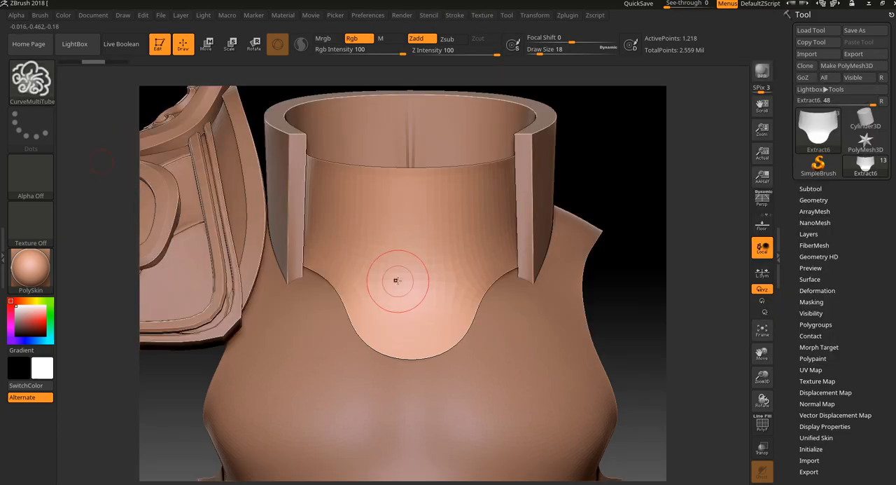
pyautogui.moveTo(397, 273)
pyautogui.mouseDown()
pyautogui.moveTo(533, 231)
pyautogui.moveTo(627, 169)
pyautogui.mouseUp()
pyautogui.keyDown('alt'); pyautogui.moveTo(636, 312); pyautogui.dragTo(582, 250); pyautogui.keyUp('alt')
pyautogui.moveTo(518, 220)
pyautogui.mouseDown()
pyautogui.moveTo(515, 180)
pyautogui.moveTo(394, 193)
pyautogui.moveTo(587, 204)
pyautogui.moveTo(502, 251)
pyautogui.moveTo(601, 234)
pyautogui.moveTo(589, 244)
pyautogui.mouseUp()
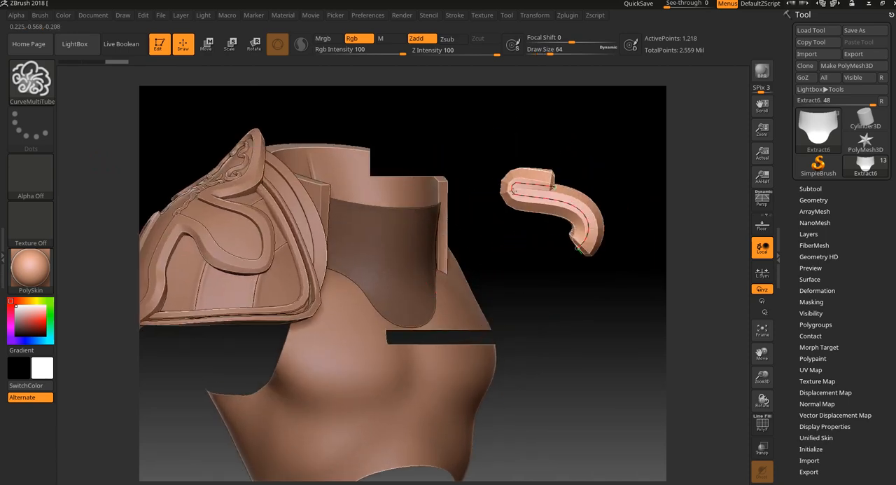
pyautogui.hotkey('ctrl', 'z')
pyautogui.hotkey('ctrl', 'z')
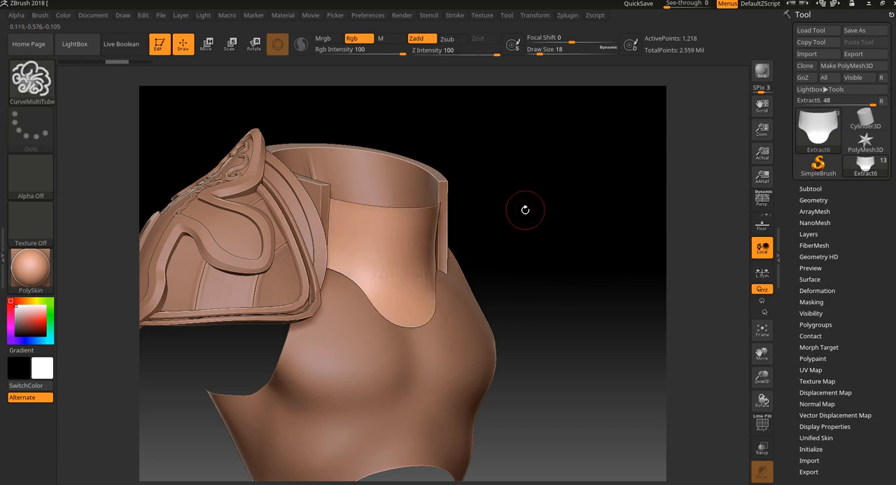
# - Switch to the IMM Clothing HardW insert brush and inspect the collar from the side and front
pyautogui.keyDown('alt'); pyautogui.moveTo(524, 208); pyautogui.dragTo(553, 218); pyautogui.keyUp('alt')
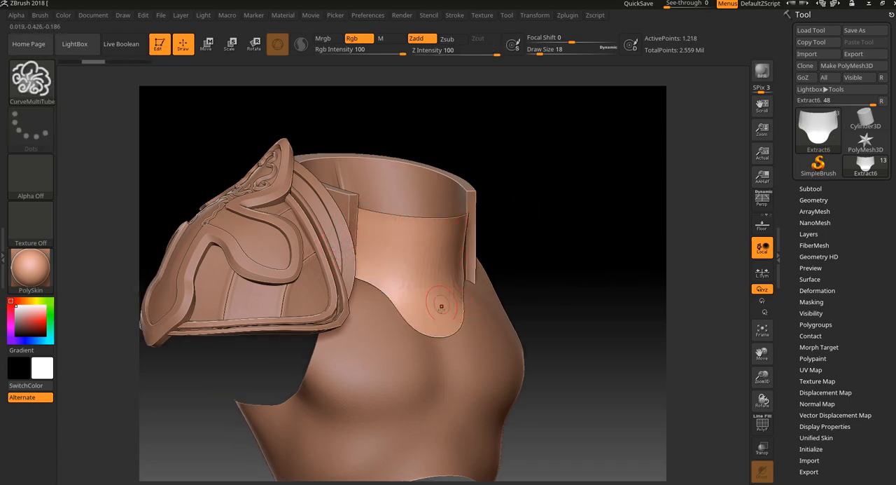
pyautogui.moveTo(591, 232)
pyautogui.mouseDown()
pyautogui.moveTo(576, 220)
pyautogui.moveTo(582, 214)
pyautogui.moveTo(580, 232)
pyautogui.mouseUp()
pyautogui.keyDown('alt'); pyautogui.moveTo(564, 181); pyautogui.dragTo(548, 142); pyautogui.keyUp('alt')
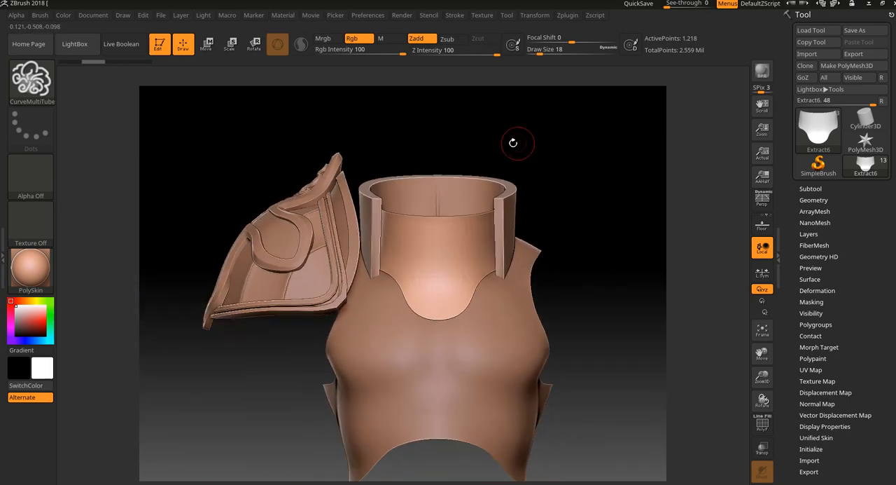
pyautogui.click(31, 80)
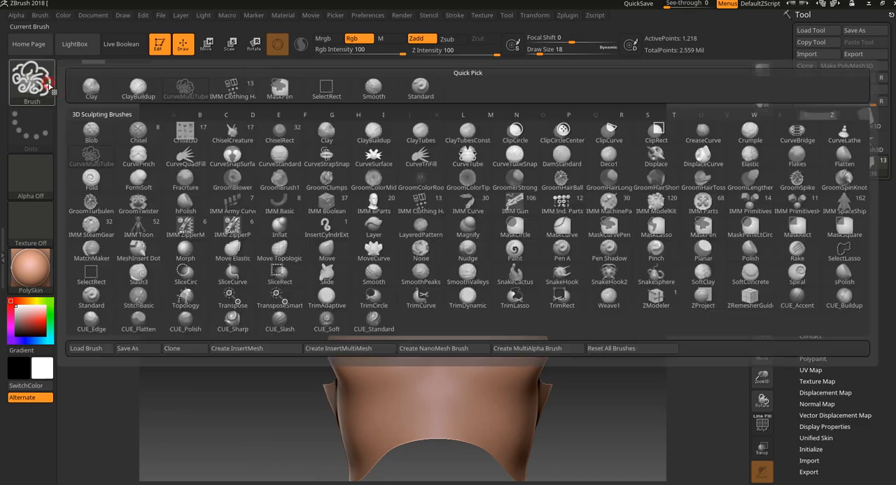
pyautogui.click(228, 92)
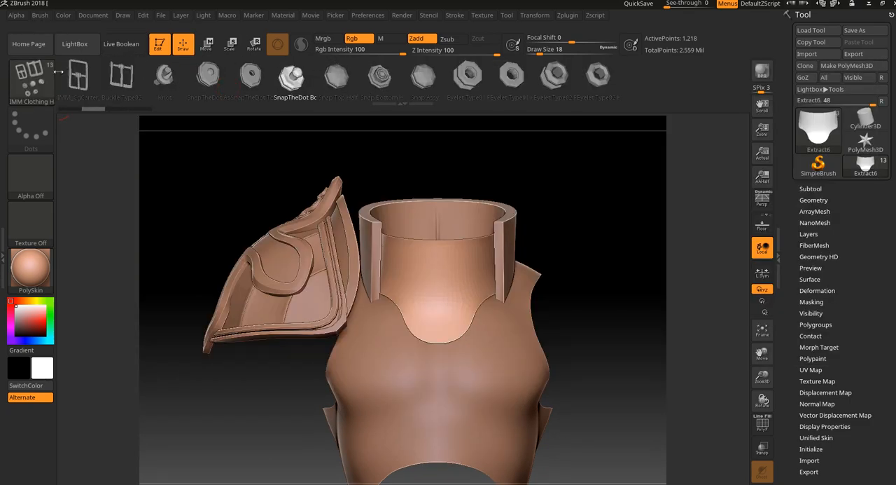
pyautogui.click(38, 83)
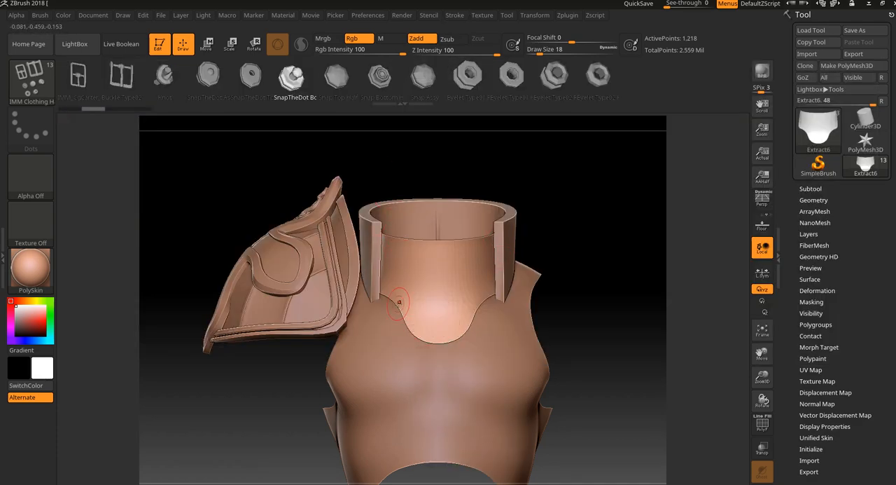
pyautogui.moveTo(574, 211); pyautogui.dragTo(583, 239)
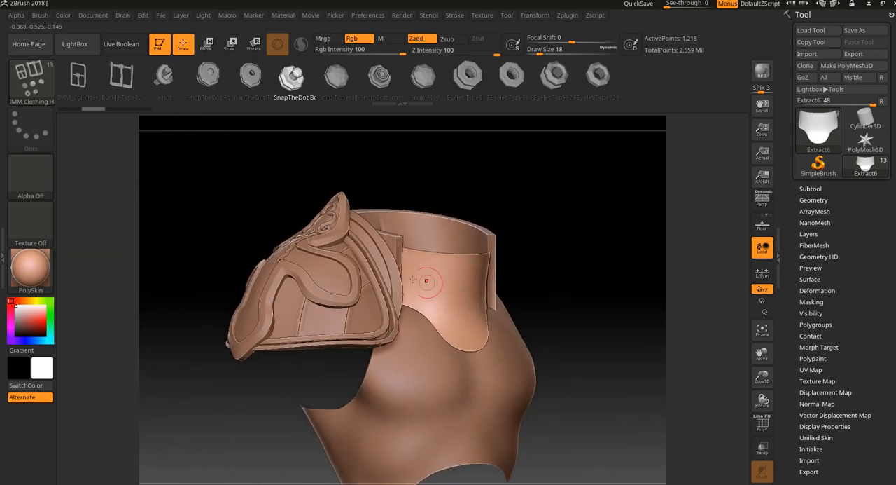
pyautogui.moveTo(554, 208)
pyautogui.mouseDown()
pyautogui.moveTo(544, 214)
pyautogui.moveTo(578, 205)
pyautogui.mouseUp()
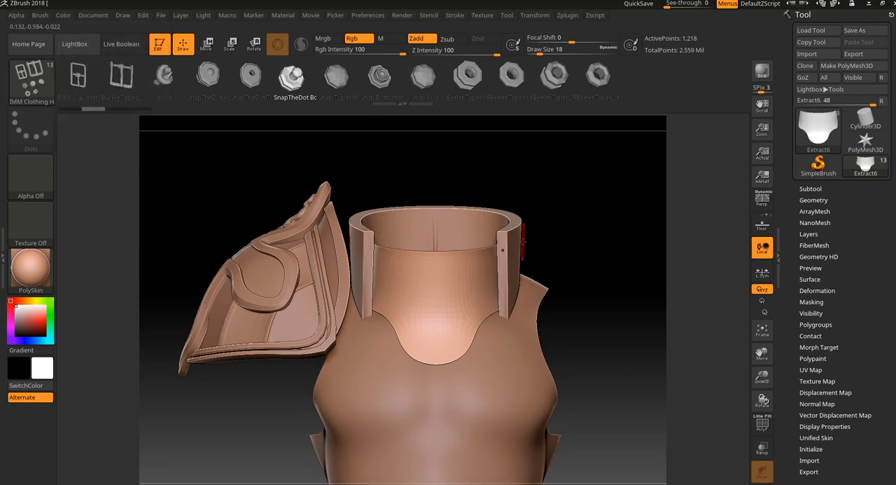
pyautogui.moveTo(578, 241); pyautogui.dragTo(606, 260)
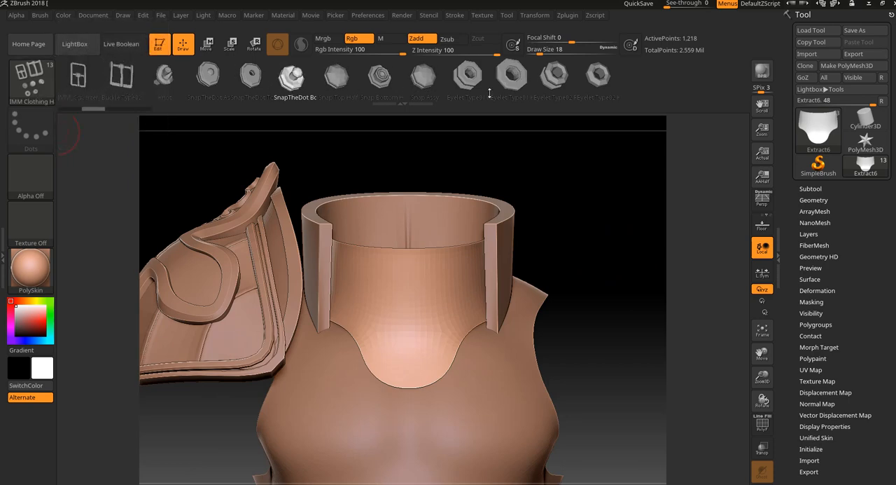
# - Switch the active brush back to CurveMultiTube
pyautogui.click(45, 77)
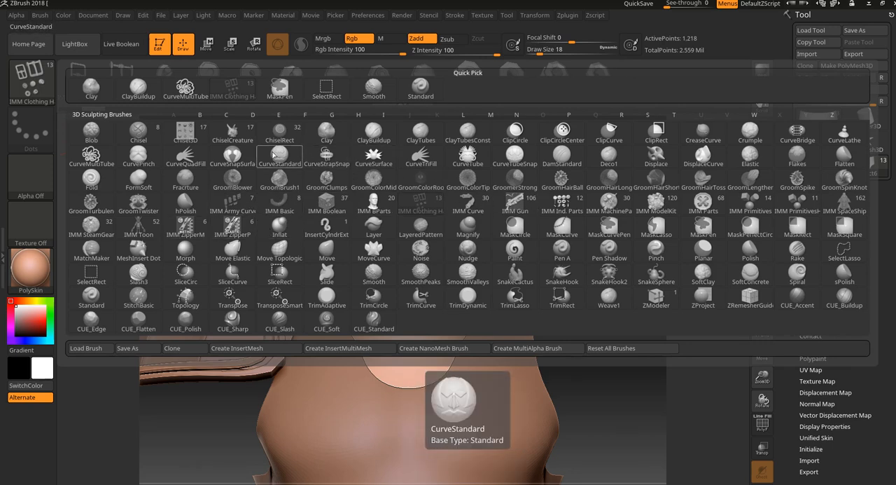
pyautogui.click(103, 156)
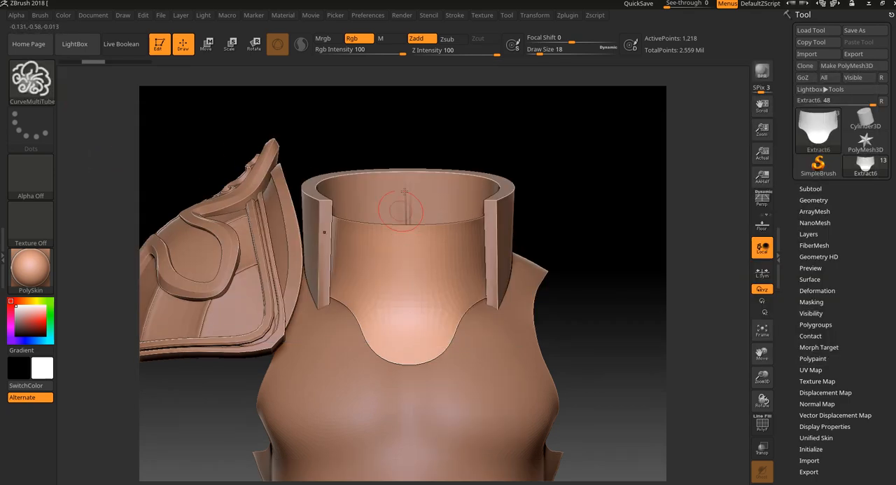
pyautogui.click(23, 86)
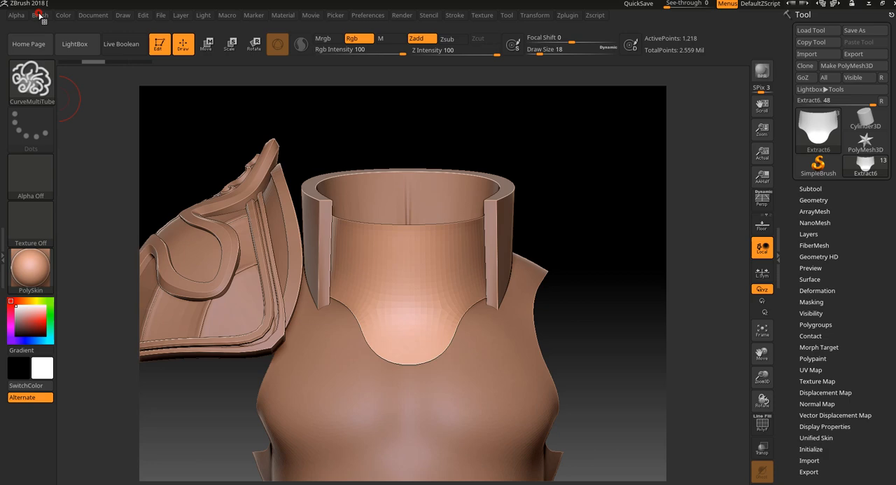
pyautogui.click(40, 14)
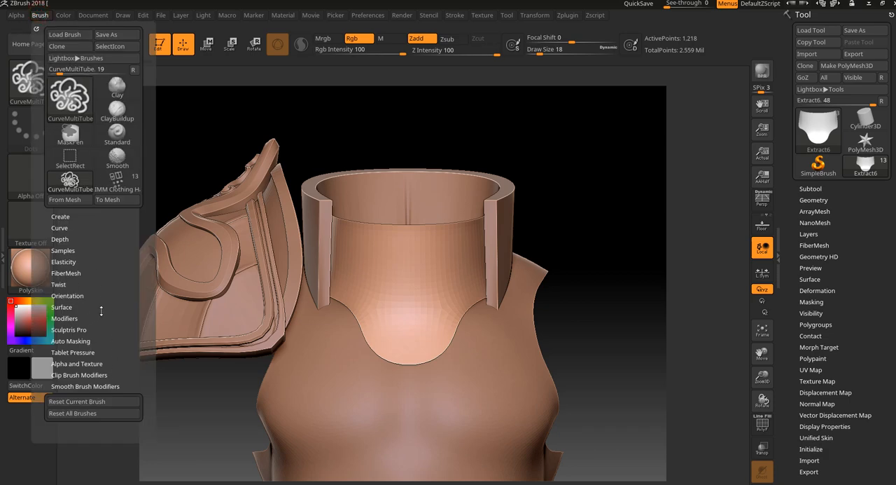
# - Expand the stroke's Curve settings and try drawing an S-shaped tube on the front neck piece, undoing it
pyautogui.click(455, 16)
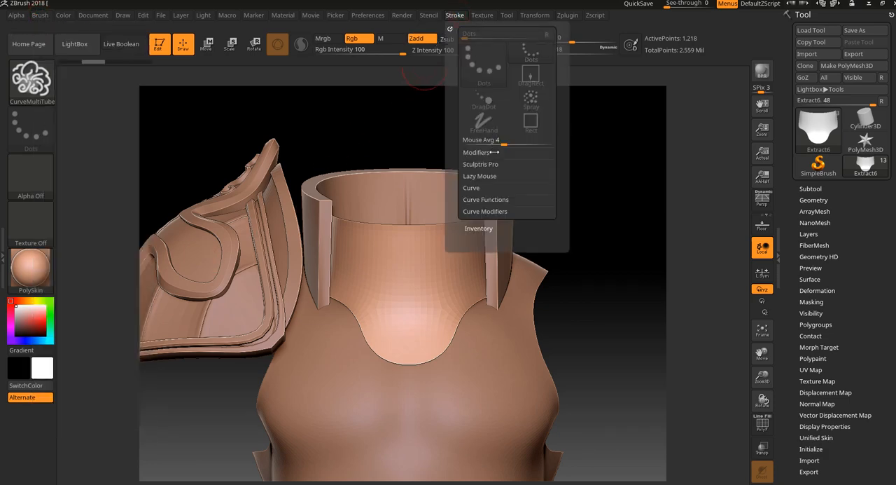
pyautogui.click(488, 180)
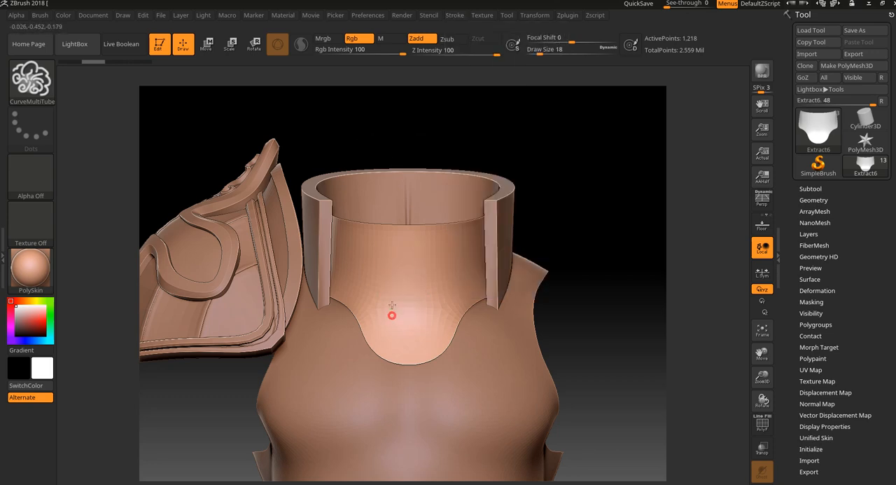
pyautogui.moveTo(442, 245); pyautogui.dragTo(440, 236)
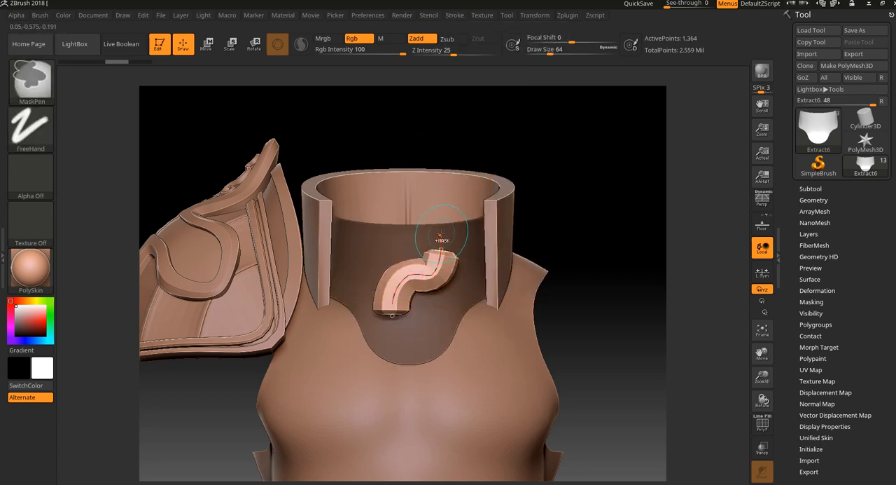
pyautogui.hotkey('ctrl', 'z')
# - Turn off Curve Mode for the CurveMultiTube brush, try inserting a single sphere on the neck piece, and undo it
pyautogui.click(452, 16)
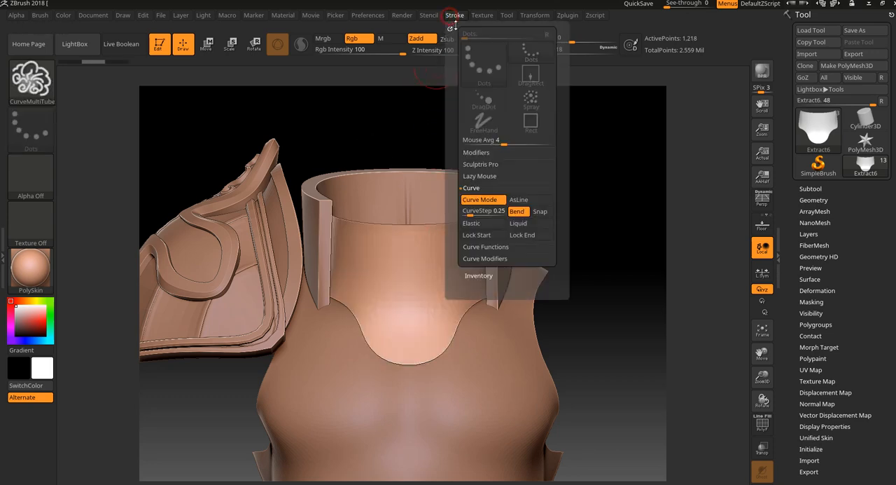
pyautogui.click(482, 201)
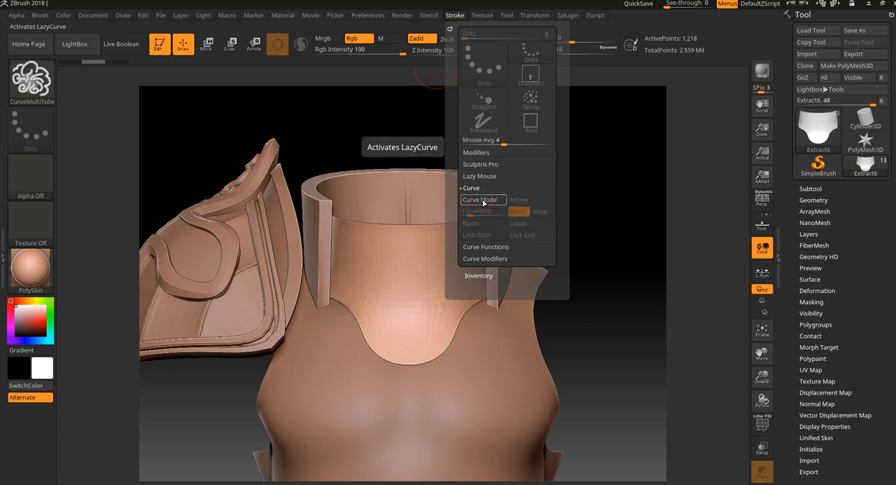
pyautogui.moveTo(421, 295); pyautogui.dragTo(462, 297)
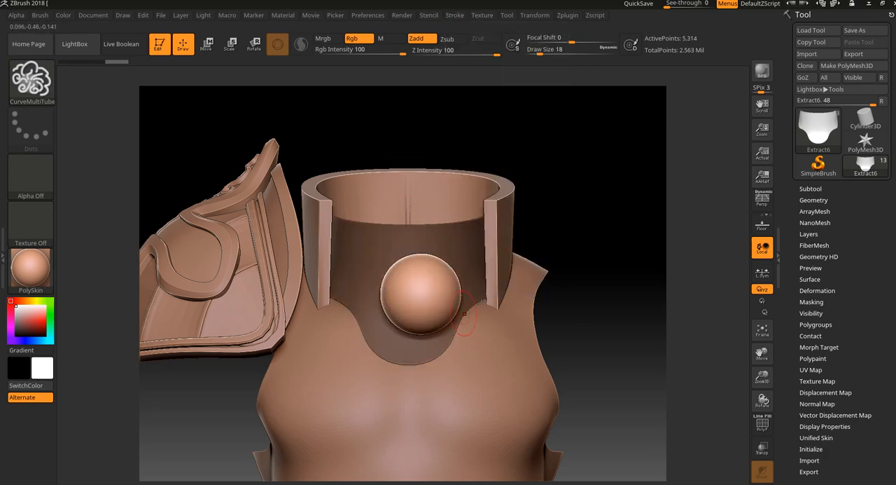
pyautogui.moveTo(559, 232)
pyautogui.mouseDown()
pyautogui.moveTo(577, 233)
pyautogui.moveTo(452, 323)
pyautogui.mouseUp()
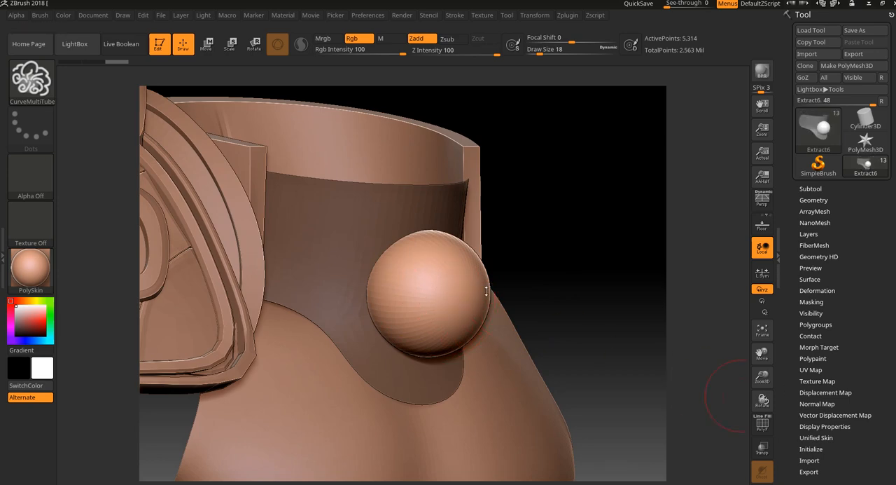
pyautogui.moveTo(558, 274); pyautogui.dragTo(564, 296)
pyautogui.hotkey('ctrl', 'z')
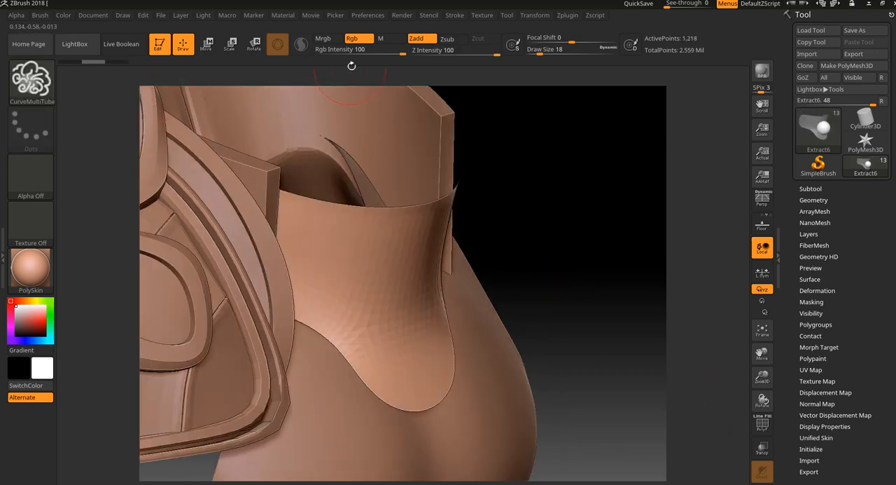
# - Try inserting a diagonal row of five overlapping spheres across the neck piece, and undo them
pyautogui.click(428, 16)
pyautogui.moveTo(588, 246); pyautogui.dragTo(576, 240)
pyautogui.moveTo(366, 301)
pyautogui.mouseDown()
pyautogui.moveTo(397, 283)
pyautogui.moveTo(454, 211)
pyautogui.mouseUp()
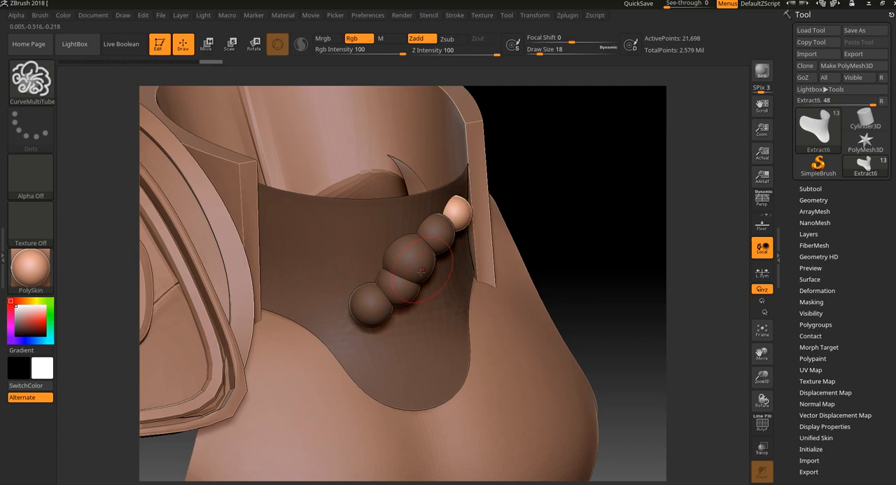
pyautogui.moveTo(551, 150); pyautogui.dragTo(567, 148)
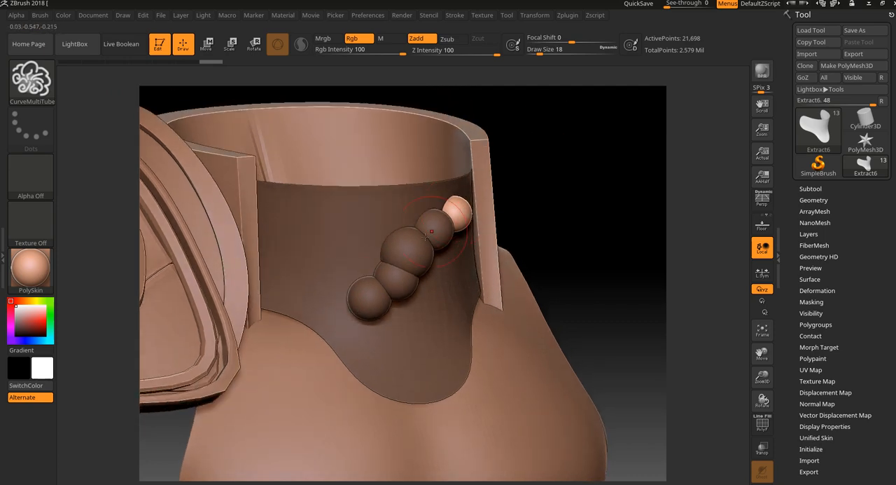
pyautogui.hotkey('ctrl', 'z')
pyautogui.hotkey('ctrl', 'z')
pyautogui.hotkey('ctrl', 'z')
pyautogui.hotkey('ctrl', 'z')
pyautogui.hotkey('ctrl', 'z')
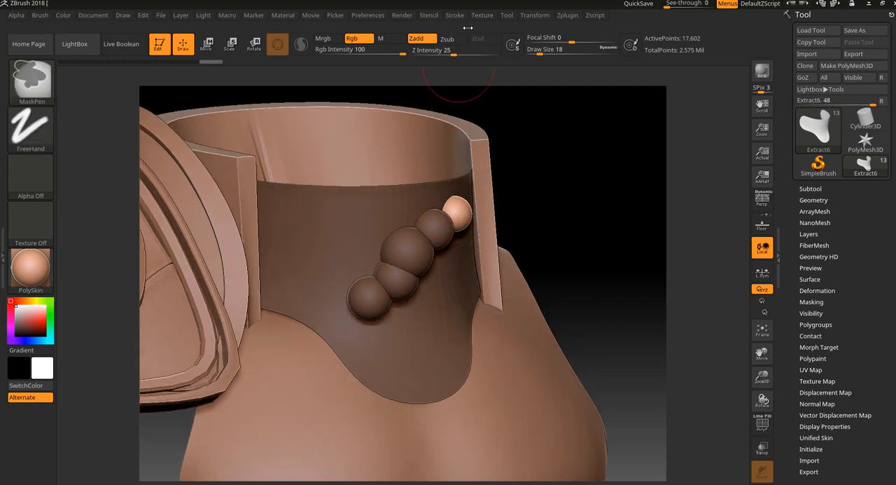
# - Turn Curve Mode back on, try drawing a wavy tube across the neck piece, and undo it
pyautogui.click(455, 15)
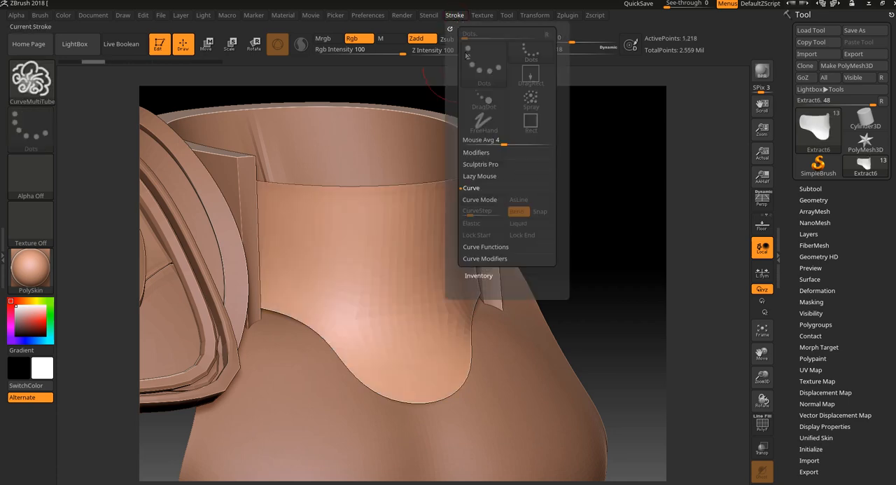
pyautogui.click(477, 203)
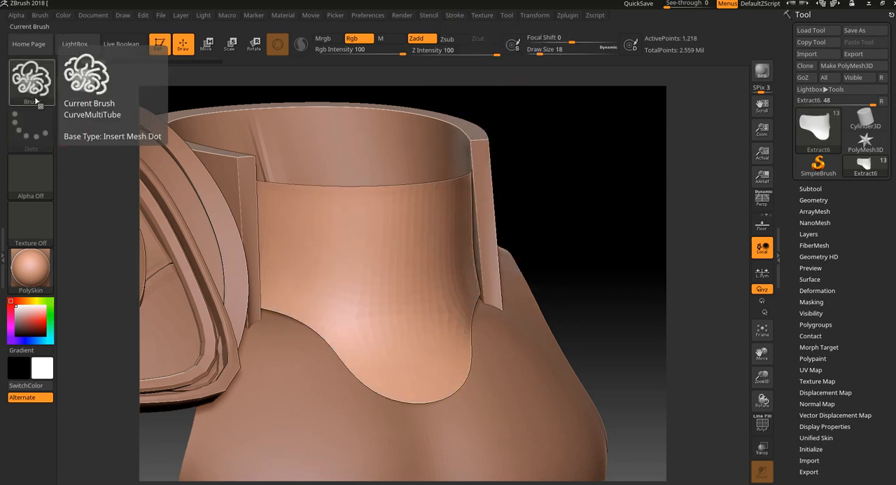
pyautogui.moveTo(302, 278)
pyautogui.mouseDown()
pyautogui.moveTo(356, 246)
pyautogui.moveTo(436, 247)
pyautogui.mouseUp()
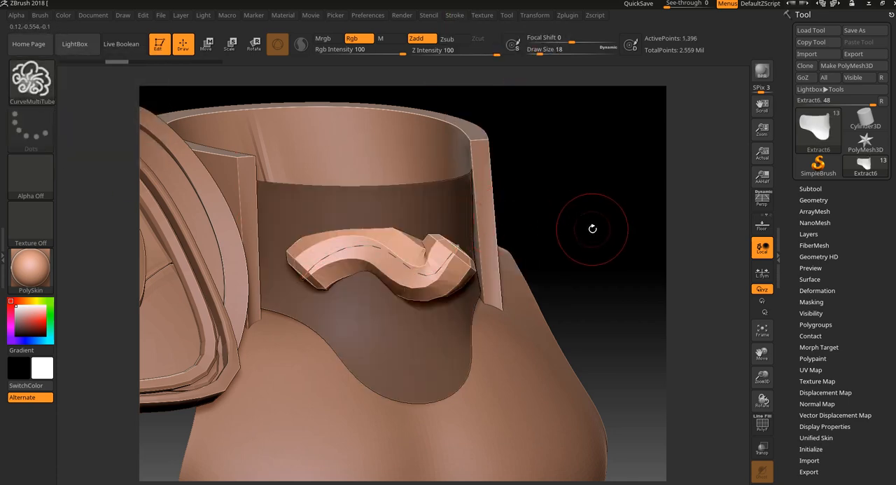
pyautogui.hotkey('ctrl', 'z')
pyautogui.moveTo(602, 223)
pyautogui.mouseDown()
pyautogui.moveTo(611, 242)
pyautogui.moveTo(606, 210)
pyautogui.mouseUp()
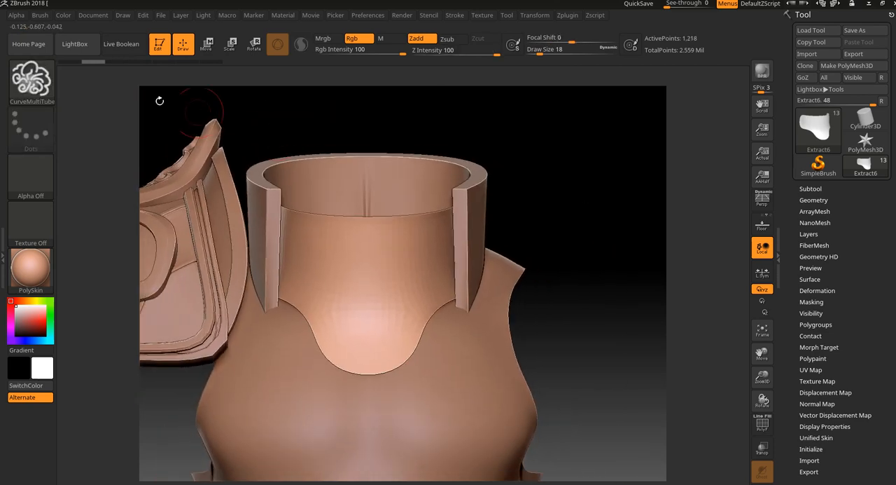
# - Select the CurveStrapSnap brush and draw a short horizontal strap along the upper front of the neck piece
pyautogui.click(47, 86)
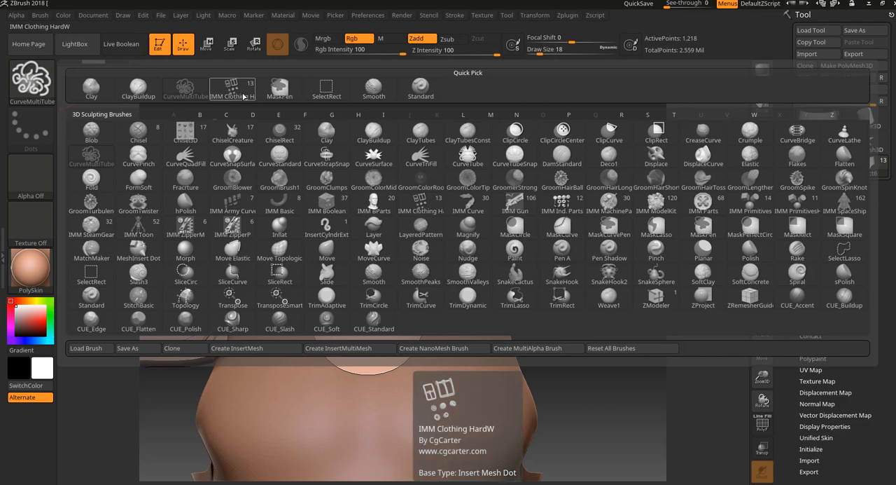
pyautogui.click(347, 158)
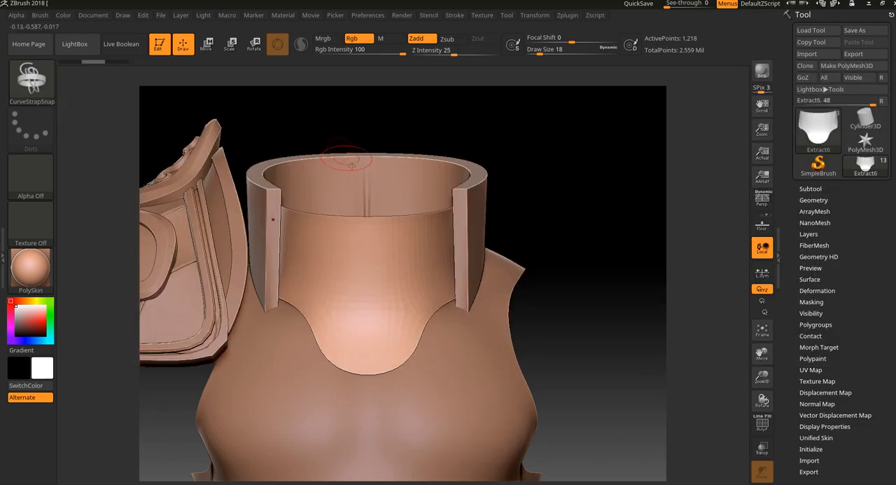
pyautogui.moveTo(408, 232); pyautogui.dragTo(419, 235)
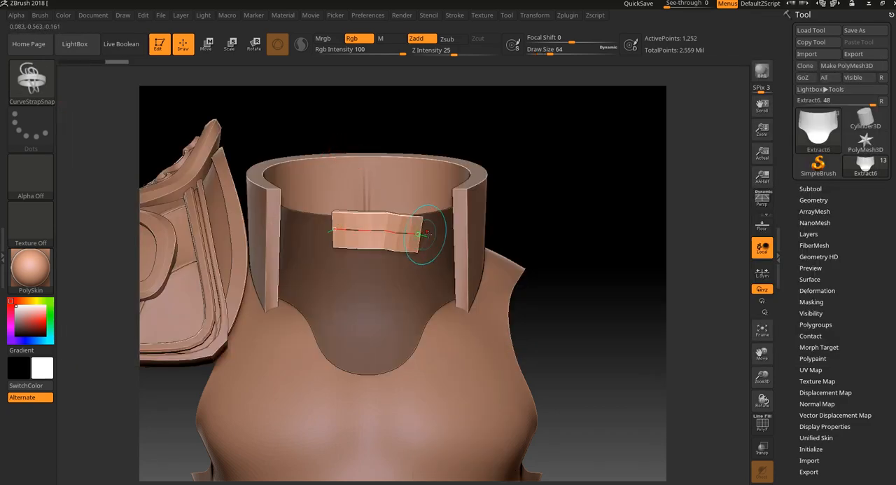
pyautogui.moveTo(558, 194)
pyautogui.mouseDown()
pyautogui.moveTo(582, 203)
pyautogui.moveTo(580, 237)
pyautogui.mouseUp()
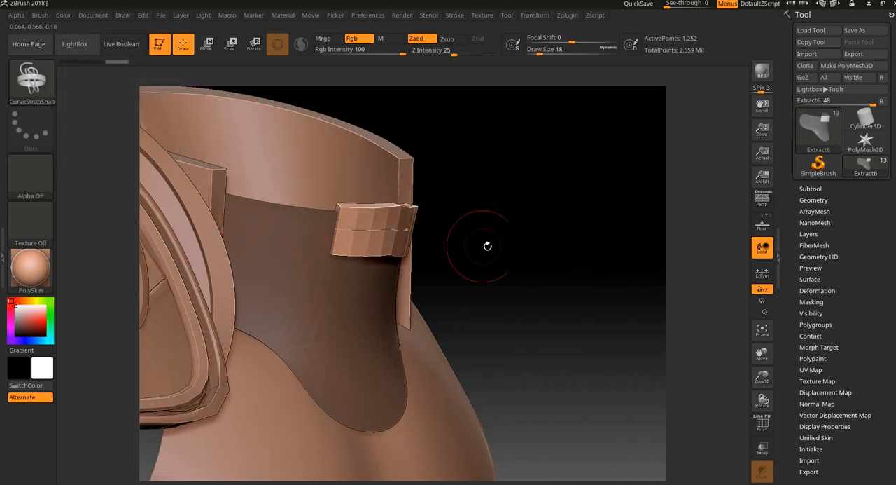
# - Undo the short horizontal strap on the upper front of the neck piece
pyautogui.moveTo(510, 248); pyautogui.dragTo(599, 163)
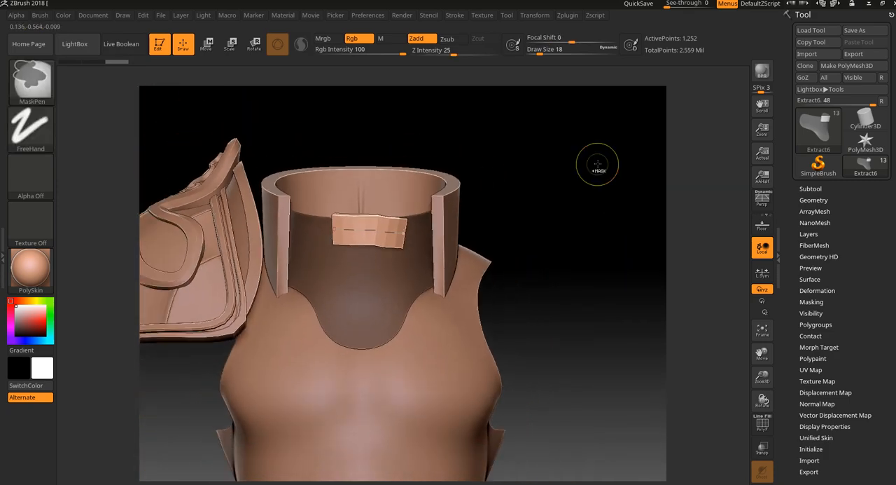
pyautogui.hotkey('ctrl', 'z')
pyautogui.keyDown('alt'); pyautogui.moveTo(574, 212); pyautogui.dragTo(545, 247); pyautogui.keyUp('alt')
pyautogui.keyDown('alt'); pyautogui.moveTo(535, 196); pyautogui.dragTo(549, 240); pyautogui.keyUp('alt')
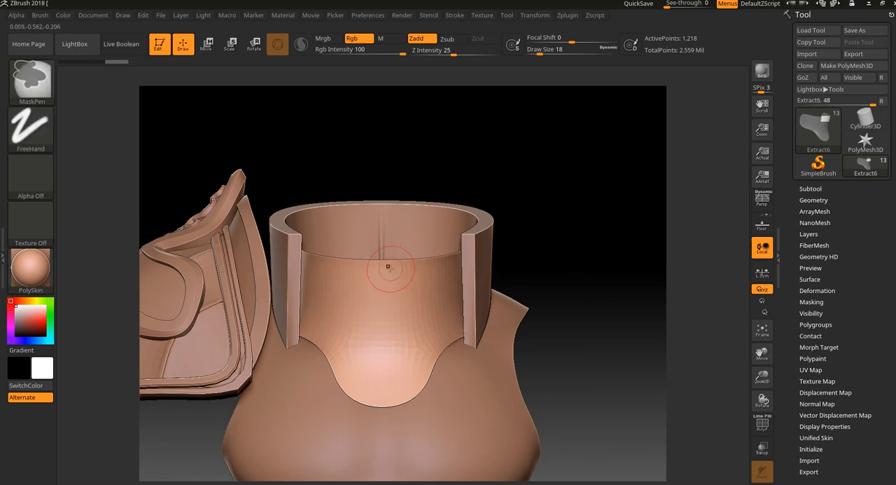
pyautogui.hotkey('ctrl', 'z')
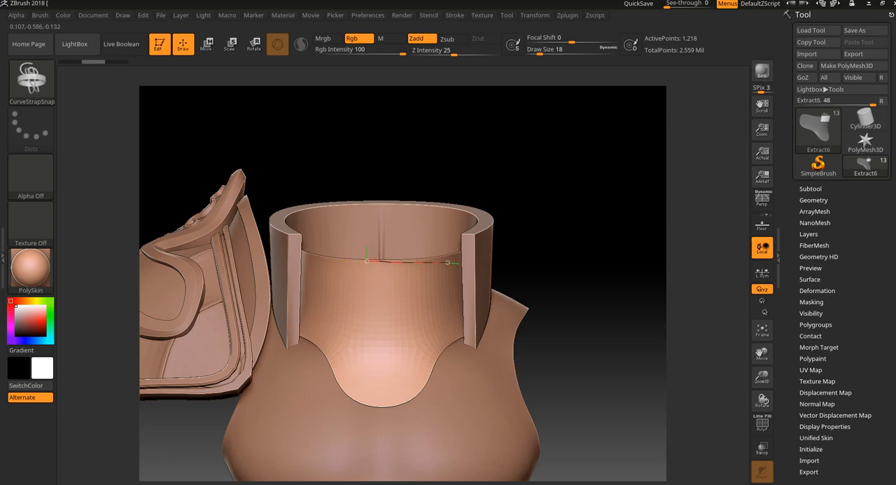
# - Try drawing a strap along the upper front edge of the neck piece, and undo it
pyautogui.moveTo(449, 263); pyautogui.dragTo(451, 263)
pyautogui.moveTo(593, 236); pyautogui.dragTo(610, 238)
pyautogui.keyDown('alt'); pyautogui.moveTo(607, 236); pyautogui.dragTo(755, 453); pyautogui.keyUp('alt')
pyautogui.hotkey('ctrl', 'z')
# - Isolate the neck piece, try drawing a strap that follows its outline, and undo the strap
pyautogui.click(762, 471)
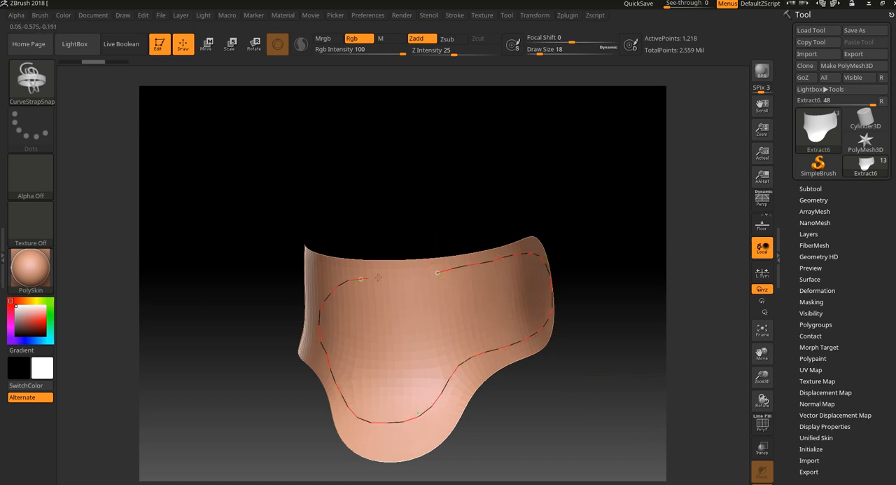
pyautogui.moveTo(378, 278); pyautogui.dragTo(418, 273)
pyautogui.moveTo(590, 263)
pyautogui.mouseDown()
pyautogui.moveTo(638, 248)
pyautogui.moveTo(608, 262)
pyautogui.mouseUp()
pyautogui.hotkey('ctrl', 'z')
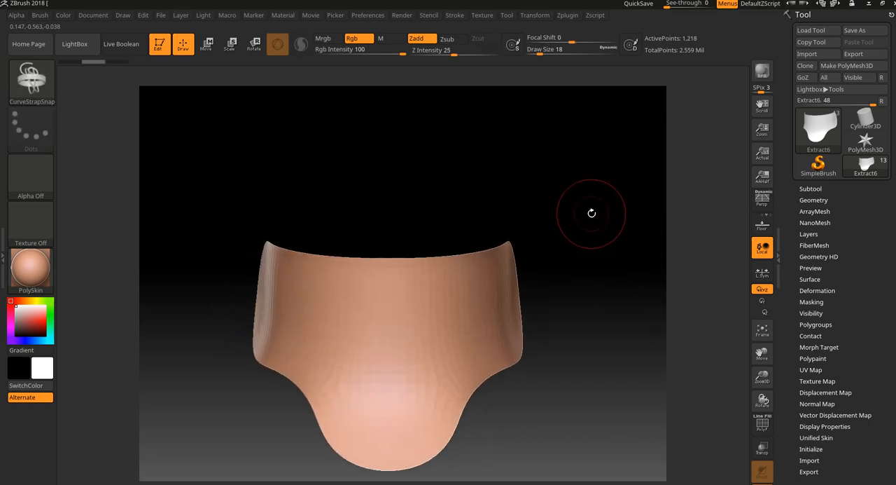
# - With the draw size at 6 and Curve Mode off, try inserting a single sphere on the neck piece, and undo it
pyautogui.press('[')
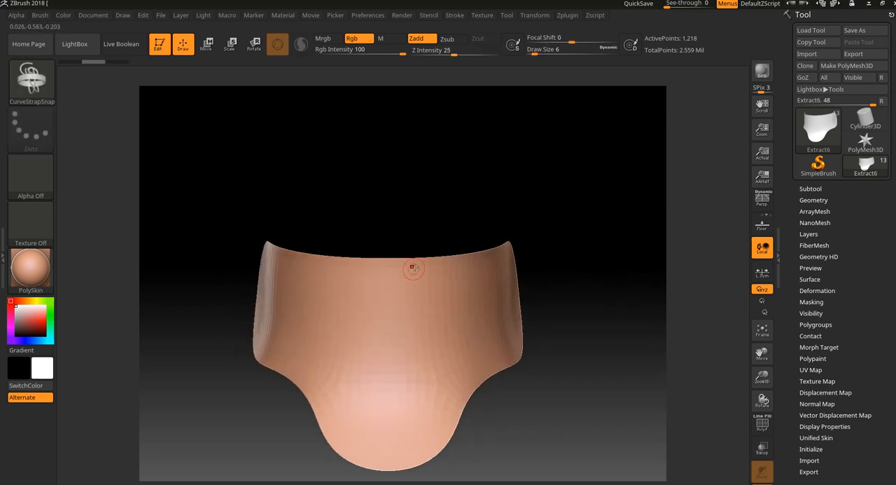
pyautogui.click(455, 15)
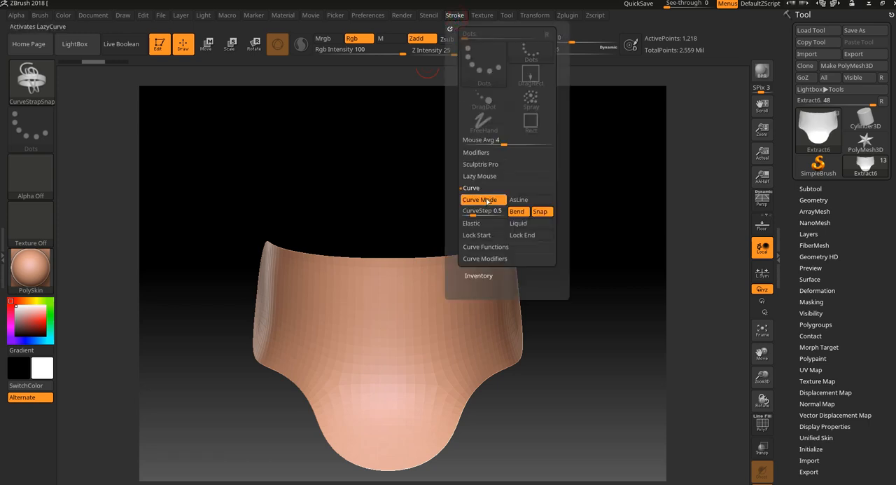
pyautogui.moveTo(410, 309); pyautogui.dragTo(412, 344)
pyautogui.moveTo(549, 234); pyautogui.dragTo(553, 213)
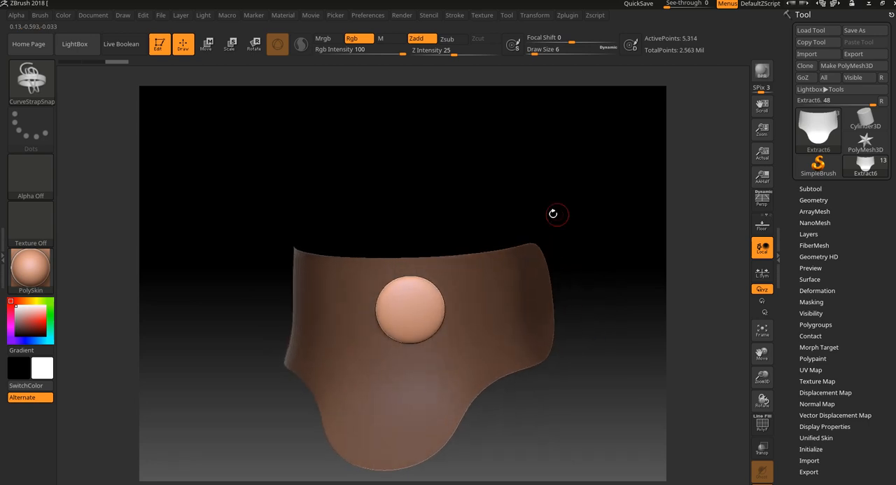
pyautogui.hotkey('ctrl', 'z')
# - Turn Curve Mode back on, try drawing a short strap in the middle of the neck piece, and undo it
pyautogui.click(455, 15)
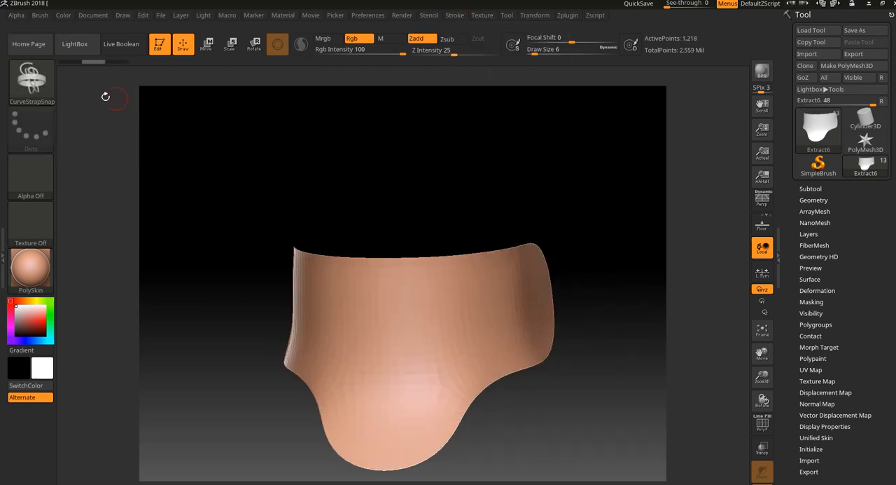
pyautogui.click(455, 16)
pyautogui.moveTo(429, 299); pyautogui.dragTo(487, 278)
pyautogui.moveTo(534, 216)
pyautogui.keyDown('alt'); pyautogui.mouseDown()
pyautogui.moveTo(540, 194)
pyautogui.moveTo(516, 166)
pyautogui.mouseUp(); pyautogui.keyUp('alt')
pyautogui.hotkey('ctrl', 'z')
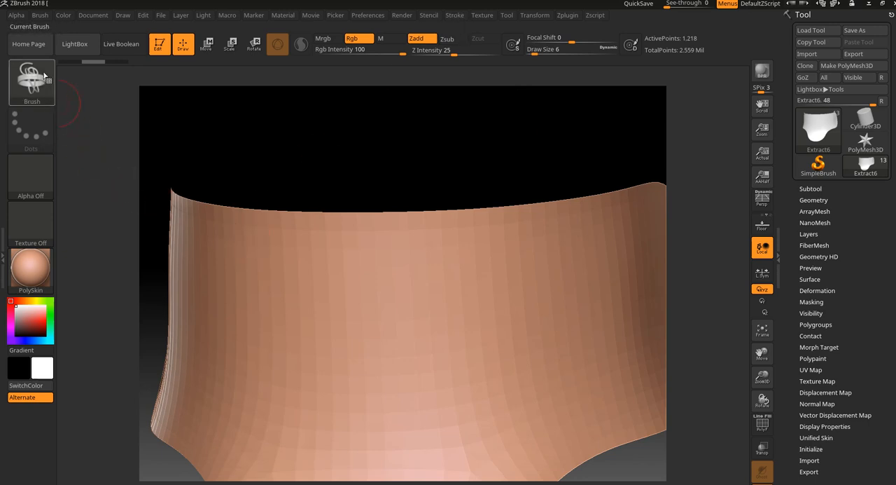
pyautogui.moveTo(480, 151)
pyautogui.keyDown('alt'); pyautogui.mouseDown()
pyautogui.moveTo(460, 137)
pyautogui.moveTo(442, 166)
pyautogui.moveTo(457, 162)
pyautogui.moveTo(453, 156)
pyautogui.moveTo(442, 178)
pyautogui.moveTo(416, 150)
pyautogui.mouseUp(); pyautogui.keyUp('alt')
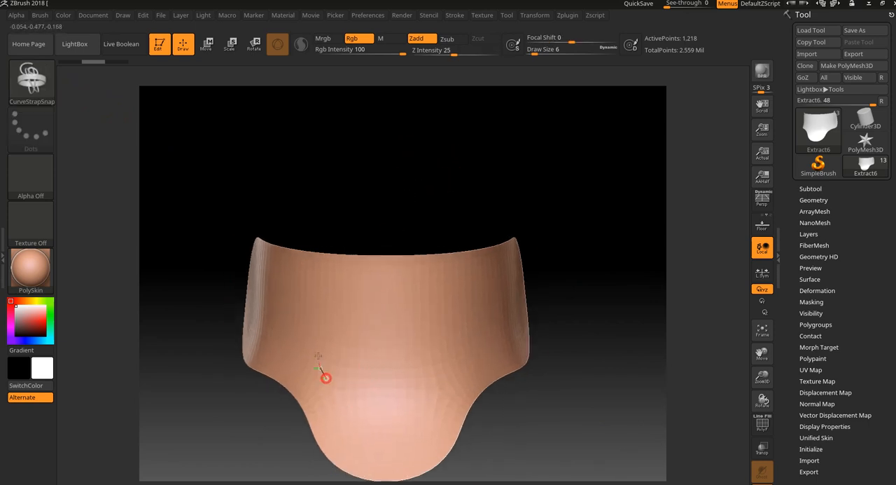
# - Try drawing an S-shaped strap and a spiral strap on the front of the neck piece, undoing each one
pyautogui.moveTo(427, 298); pyautogui.dragTo(418, 339)
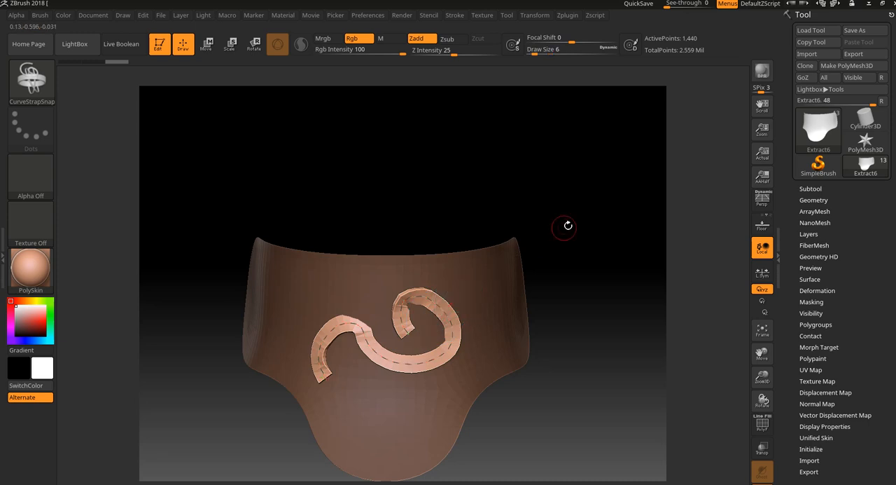
pyautogui.moveTo(582, 222); pyautogui.dragTo(551, 234)
pyautogui.hotkey('ctrl', 'z')
pyautogui.moveTo(381, 376)
pyautogui.mouseDown()
pyautogui.moveTo(358, 368)
pyautogui.moveTo(430, 333)
pyautogui.moveTo(448, 308)
pyautogui.mouseUp()
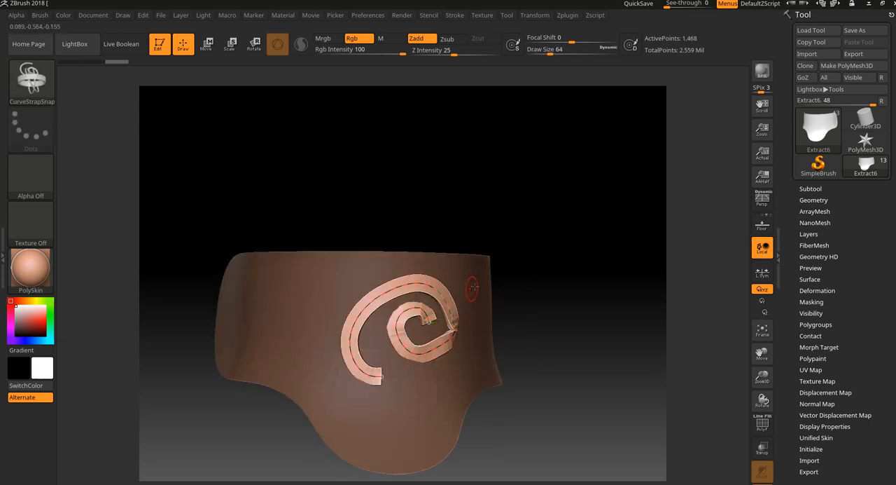
pyautogui.hotkey('ctrl', 'z')
# - Try drawing a wavy strap across the neck piece and reshaping it from its ends, and undo it
pyautogui.moveTo(516, 280)
pyautogui.mouseDown()
pyautogui.moveTo(530, 278)
pyautogui.moveTo(487, 296)
pyautogui.mouseUp()
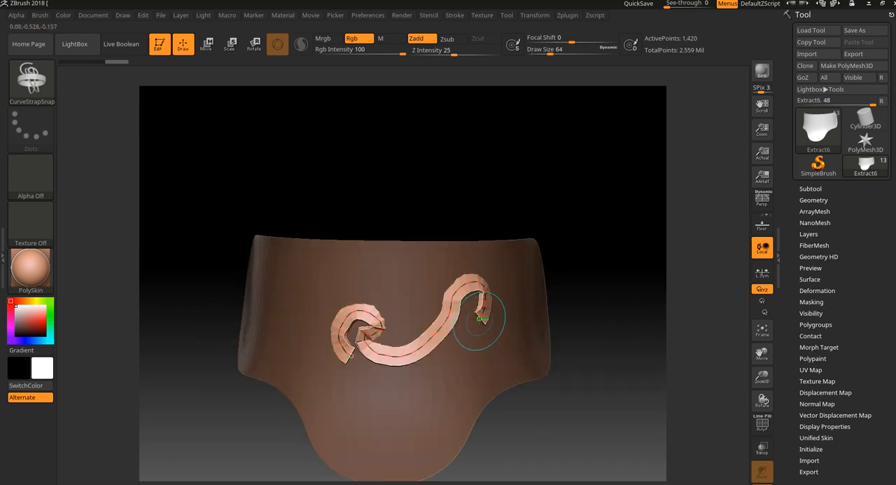
pyautogui.moveTo(352, 358)
pyautogui.mouseDown()
pyautogui.moveTo(383, 355)
pyautogui.moveTo(387, 381)
pyautogui.mouseUp()
pyautogui.hotkey('ctrl', 'z')
pyautogui.moveTo(480, 318)
pyautogui.mouseDown()
pyautogui.moveTo(495, 332)
pyautogui.moveTo(519, 320)
pyautogui.mouseUp()
pyautogui.moveTo(445, 356); pyautogui.dragTo(430, 362)
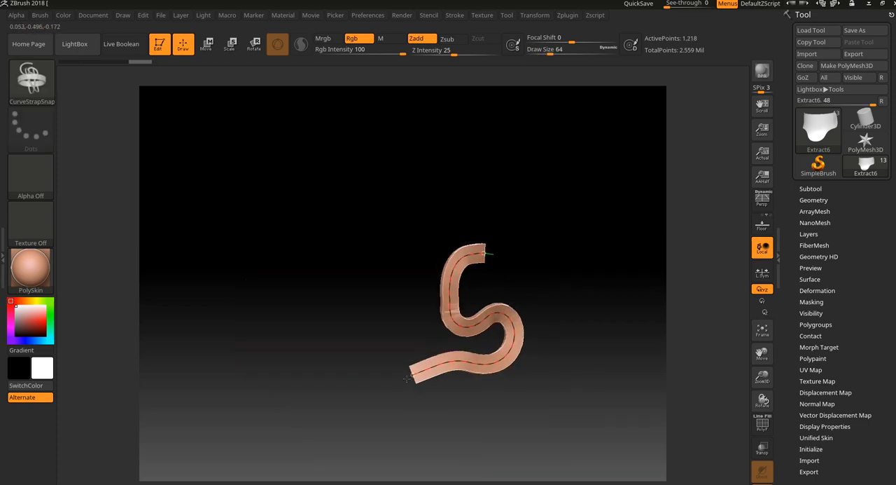
# - Draw a wavy strap with one curled end across the neck piece, try twisting the curled end, and restore its shape
pyautogui.moveTo(348, 325); pyautogui.dragTo(350, 326)
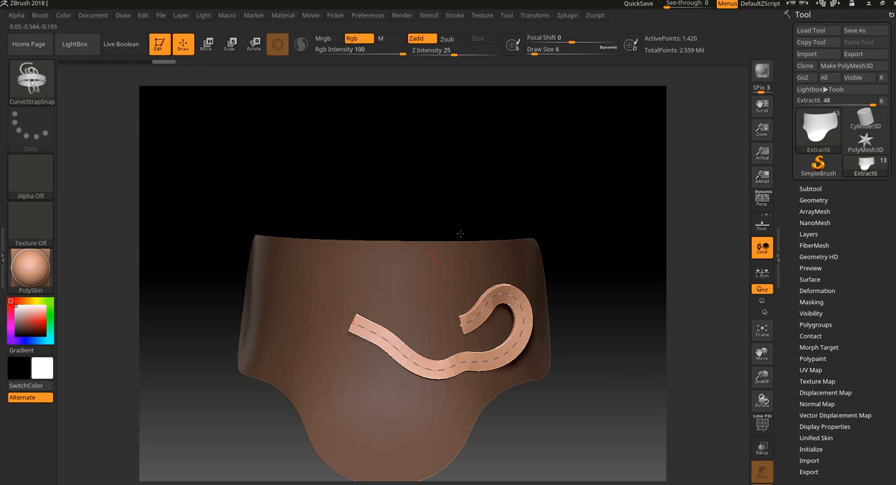
pyautogui.moveTo(537, 195); pyautogui.dragTo(540, 226)
pyautogui.moveTo(455, 323); pyautogui.dragTo(441, 306)
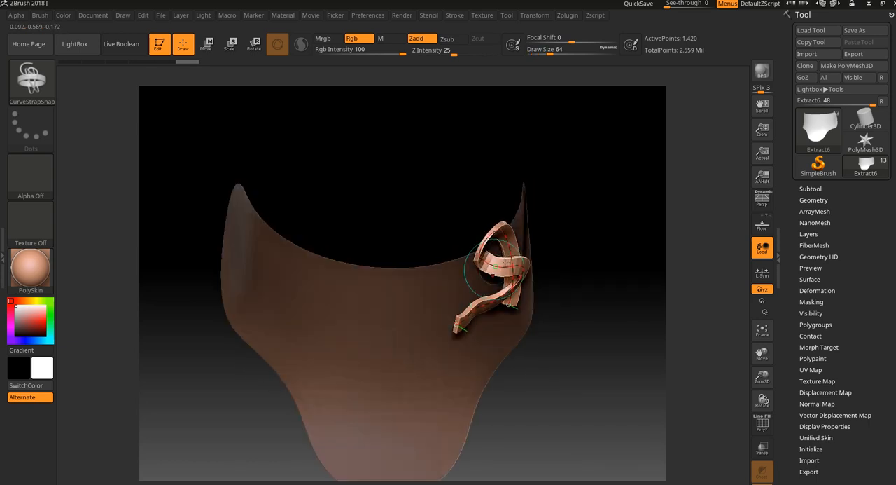
pyautogui.moveTo(584, 233); pyautogui.dragTo(544, 256)
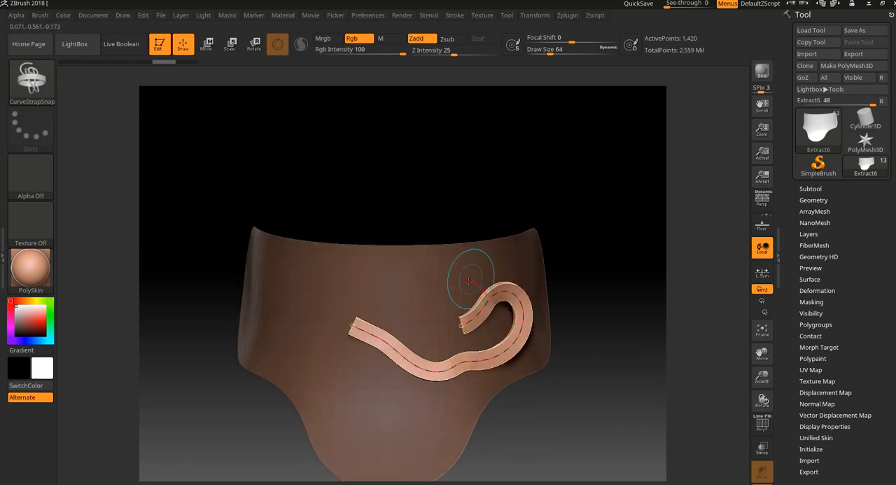
# - Try reshaping the wavy strap by repositioning its curled end and its straight end
pyautogui.moveTo(462, 321); pyautogui.dragTo(455, 301)
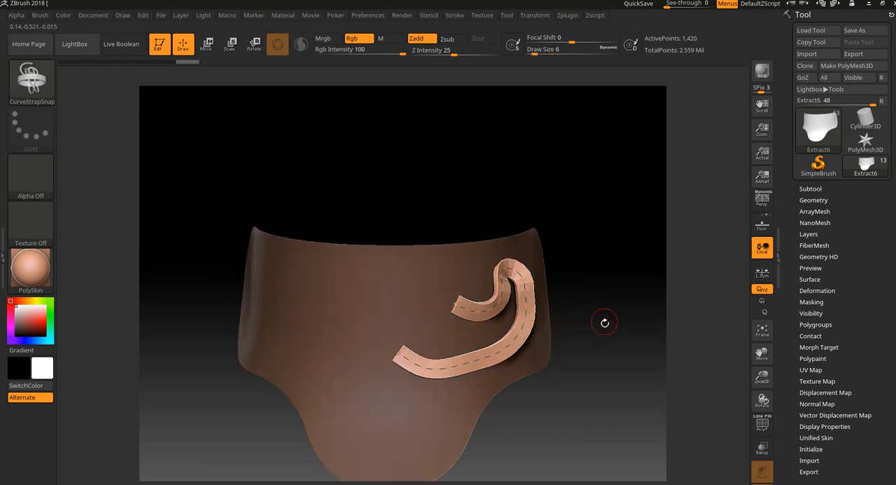
pyautogui.moveTo(605, 322); pyautogui.dragTo(612, 359)
pyautogui.hotkey('ctrl', 'z')
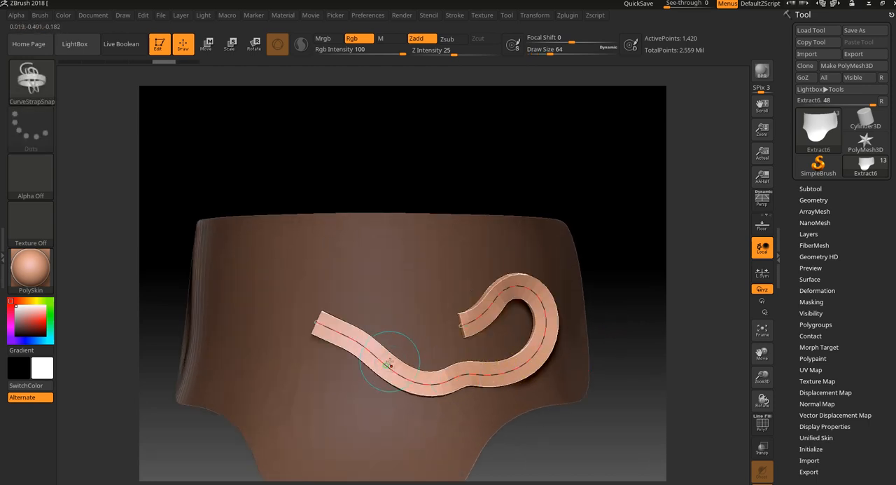
pyautogui.moveTo(317, 321); pyautogui.dragTo(300, 323)
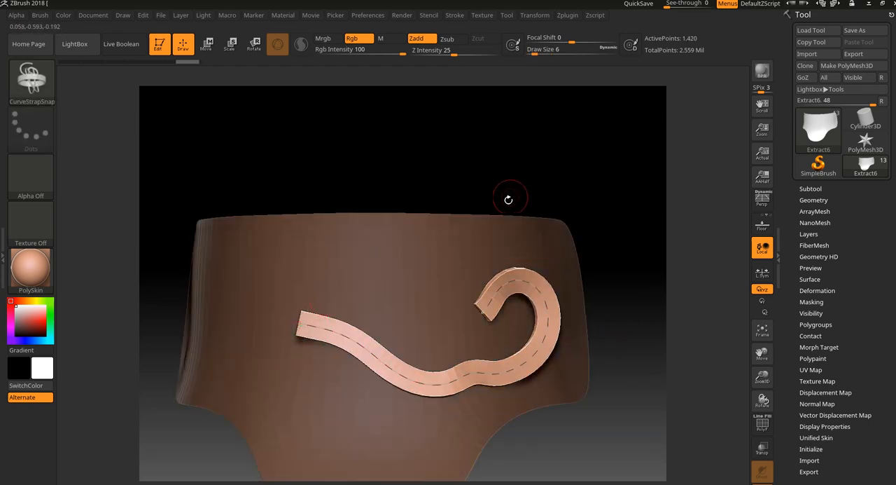
pyautogui.moveTo(536, 207); pyautogui.dragTo(539, 140)
# - Raise CurveStep to about 2.75 and undo the last moves of the wavy strap's ends
pyautogui.click(454, 16)
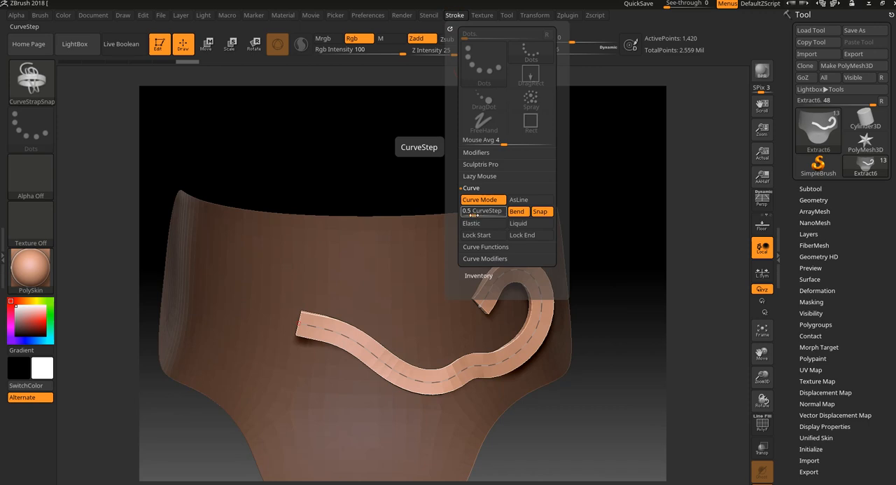
pyautogui.moveTo(470, 213); pyautogui.dragTo(476, 213)
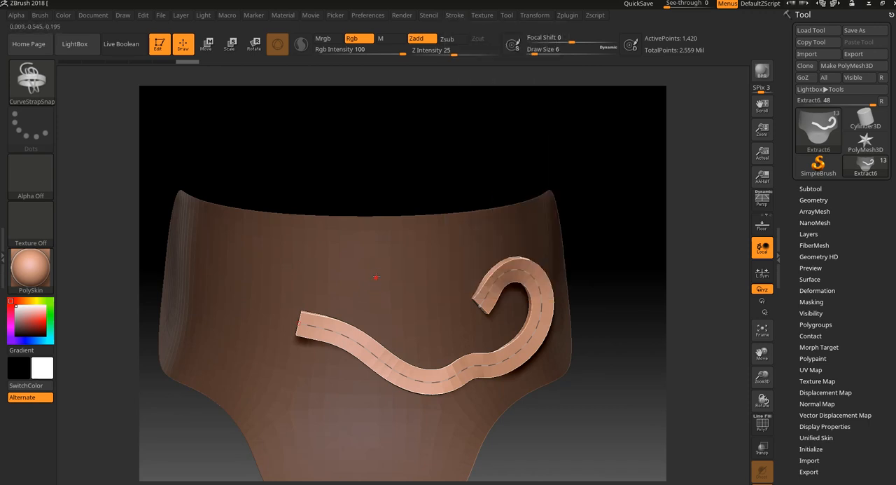
pyautogui.moveTo(420, 257); pyautogui.dragTo(423, 256)
pyautogui.hotkey('ctrl', 'z')
# - Reshape the wavy strap from its curled end, try drawing an arc-shaped strap beside it, and undo the second strap
pyautogui.hotkey('ctrl', 'z')
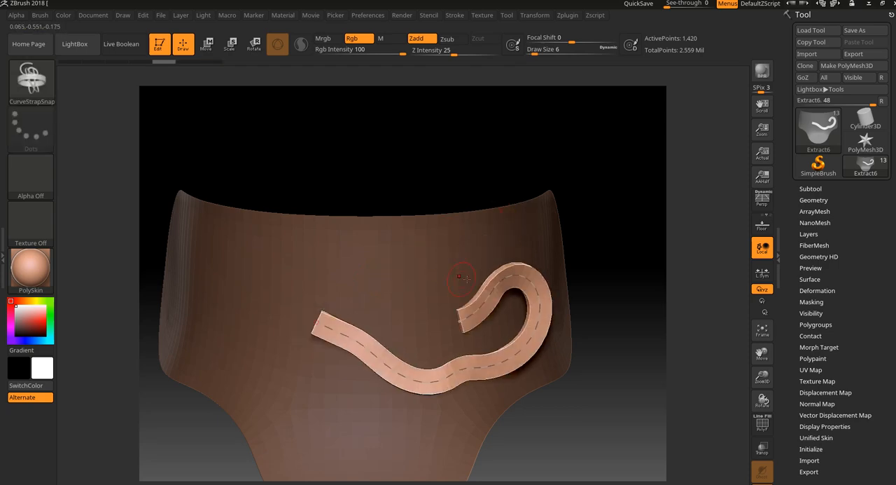
pyautogui.click(483, 303)
pyautogui.hotkey('ctrl', 'z')
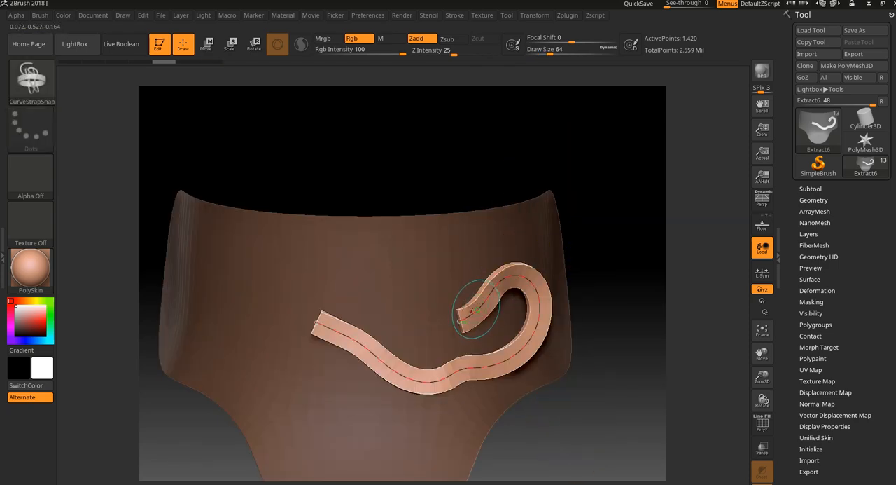
pyautogui.click(476, 310)
pyautogui.hotkey('ctrl', 'z')
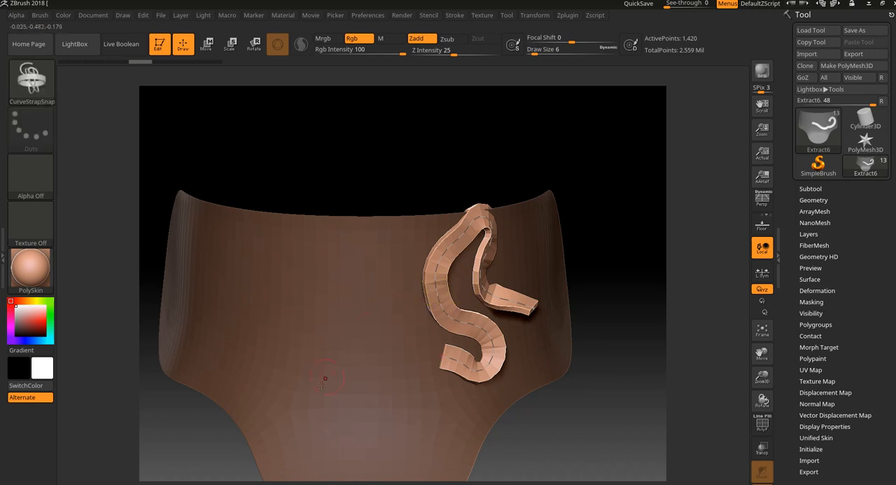
pyautogui.click(378, 313)
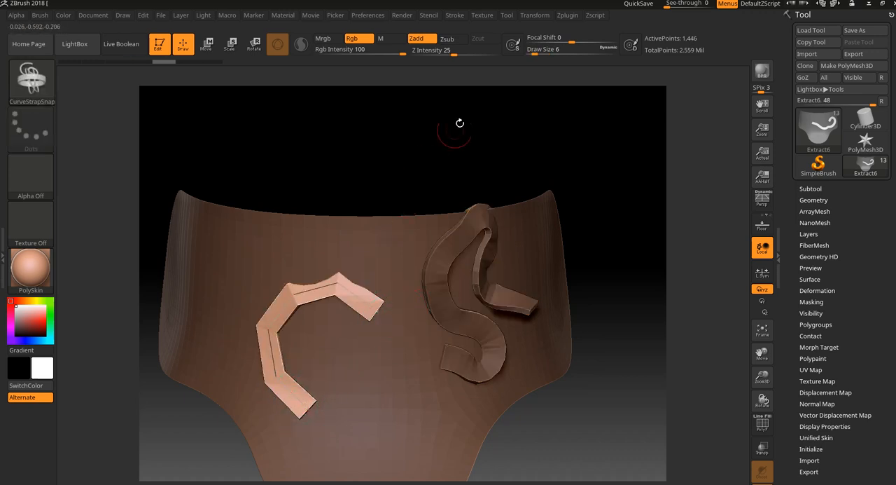
pyautogui.hotkey('ctrl', 'z')
# - Lower CurveStep to about 0.29, try drawing short curved straps beside the existing one, and undo them
pyautogui.click(454, 16)
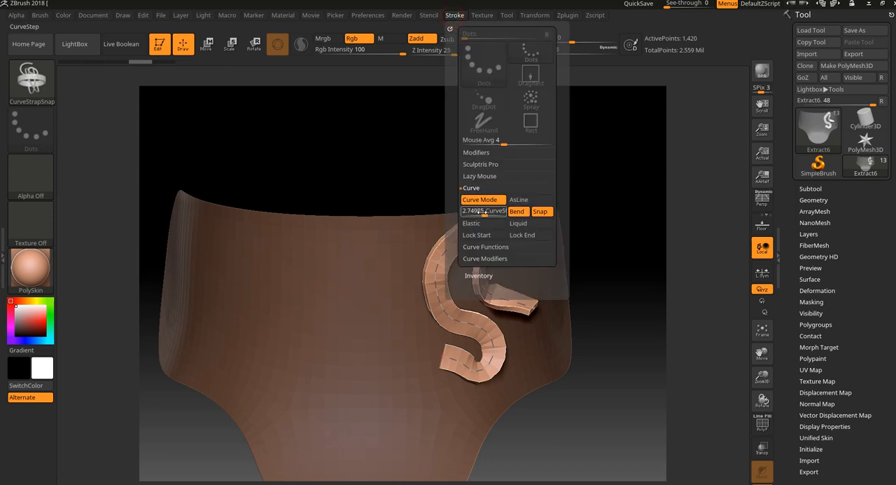
pyautogui.moveTo(344, 302); pyautogui.dragTo(344, 278)
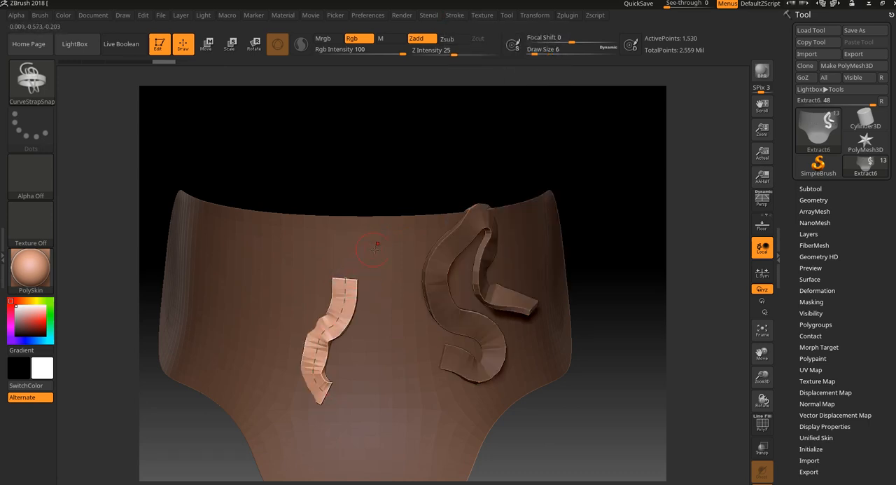
pyautogui.hotkey('ctrl', 'z')
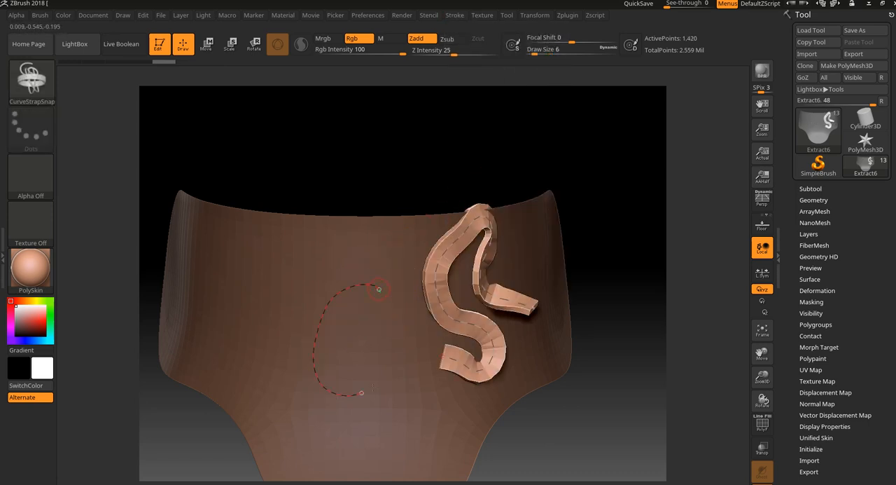
pyautogui.moveTo(373, 388); pyautogui.dragTo(362, 335)
pyautogui.hotkey('ctrl', 'z')
# - Rework the strap into a C-shaped curve on the front of the neck piece
pyautogui.click(440, 298)
pyautogui.moveTo(598, 235); pyautogui.dragTo(570, 240)
pyautogui.moveTo(481, 357)
pyautogui.mouseDown()
pyautogui.moveTo(399, 380)
pyautogui.moveTo(366, 282)
pyautogui.moveTo(433, 279)
pyautogui.mouseUp()
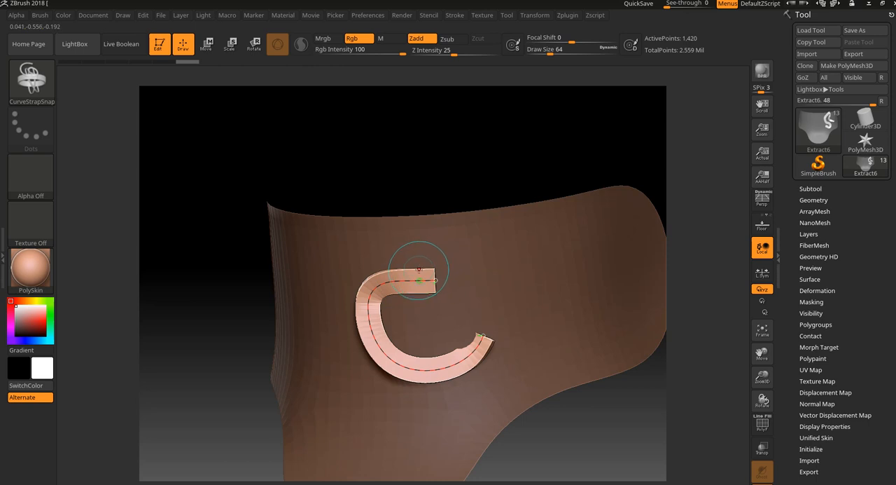
pyautogui.click(39, 15)
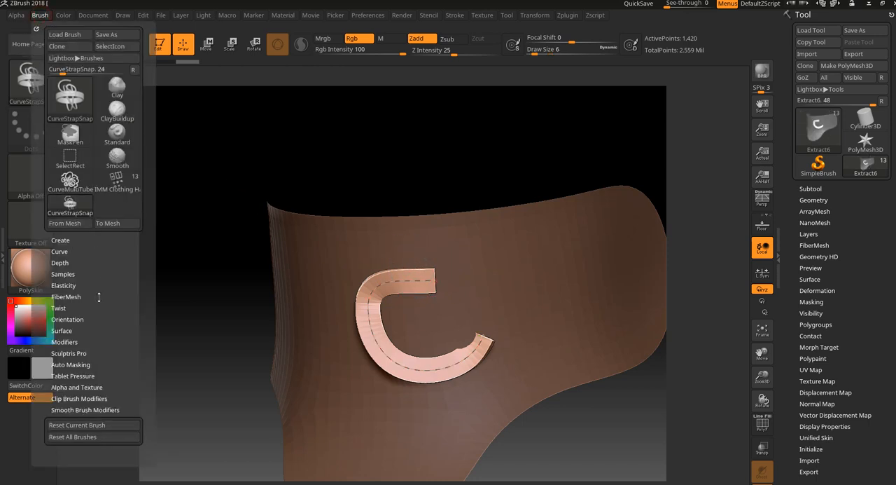
pyautogui.click(77, 342)
pyautogui.scroll(-3, 77, 378)
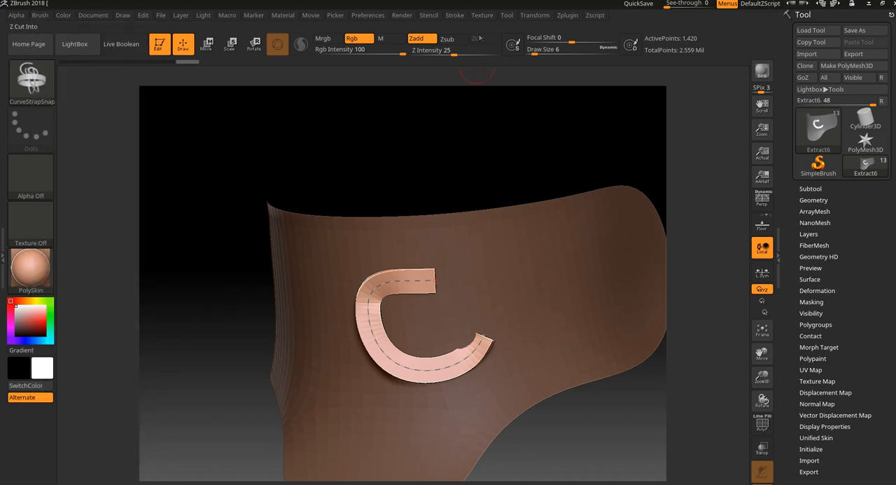
# - Undo the C-shaped strap and the earlier strap edits until the neck piece is bare
pyautogui.click(455, 15)
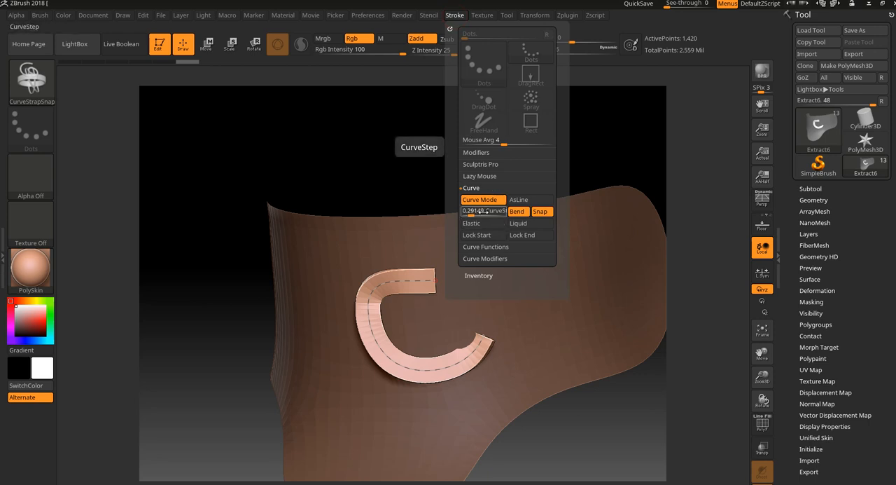
pyautogui.click(498, 211)
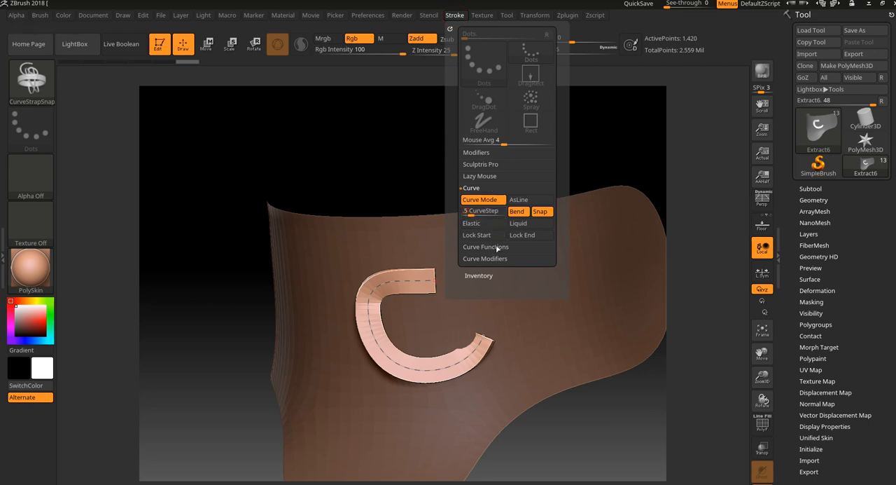
pyautogui.click(431, 278)
pyautogui.click(427, 282)
pyautogui.hotkey('ctrl', 'z')
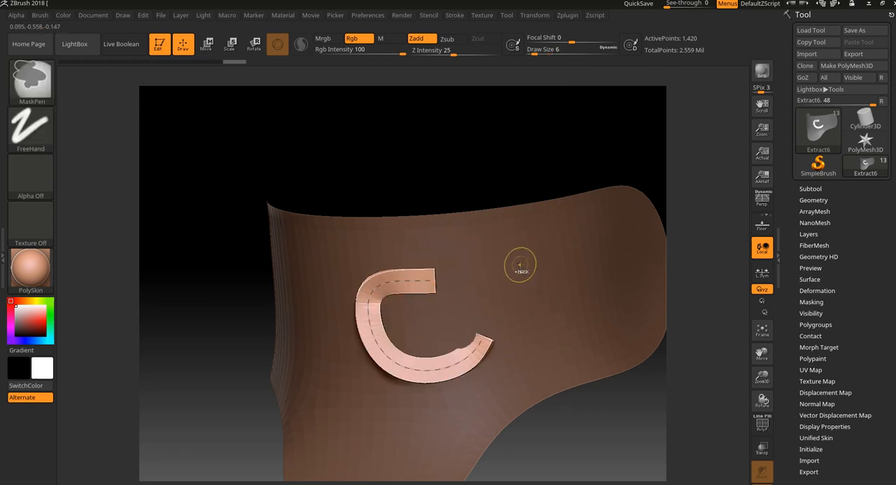
pyautogui.hotkey('ctrl', 'z')
pyautogui.hotkey('ctrl', 'z')
pyautogui.hotkey('ctrl', 'z')
pyautogui.hotkey('ctrl', 'z')
pyautogui.hotkey('ctrl', 'z')
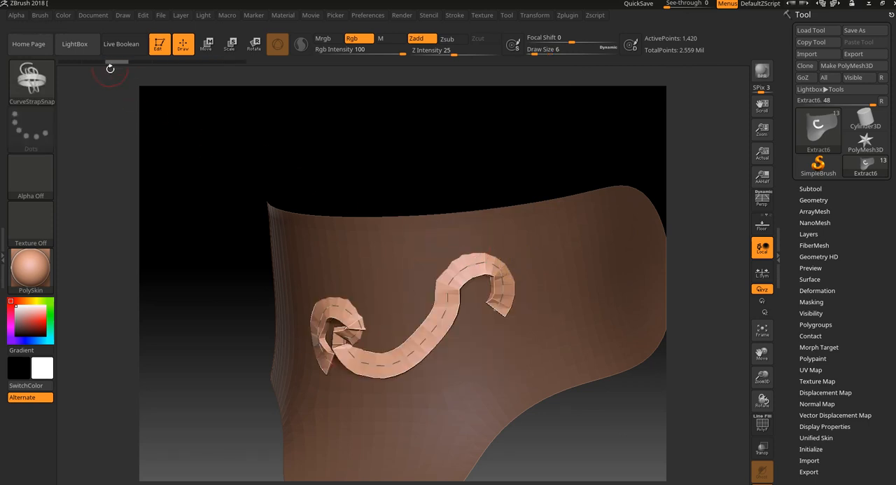
pyautogui.moveTo(110, 68); pyautogui.dragTo(74, 66)
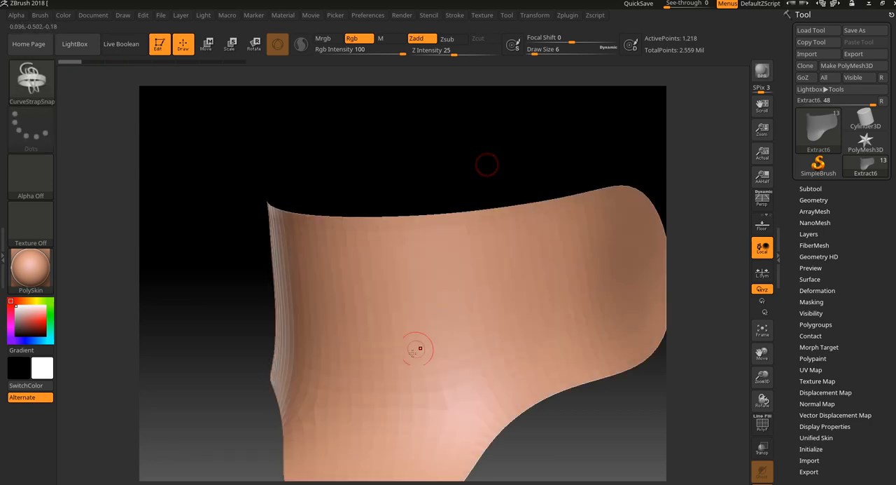
# - Try drawing a wavy strap across the front of the neck piece and undo it
pyautogui.moveTo(416, 349)
pyautogui.mouseDown()
pyautogui.moveTo(464, 296)
pyautogui.moveTo(553, 308)
pyautogui.mouseUp()
pyautogui.moveTo(561, 161)
pyautogui.mouseDown()
pyautogui.moveTo(537, 155)
pyautogui.moveTo(534, 184)
pyautogui.moveTo(554, 189)
pyautogui.mouseUp()
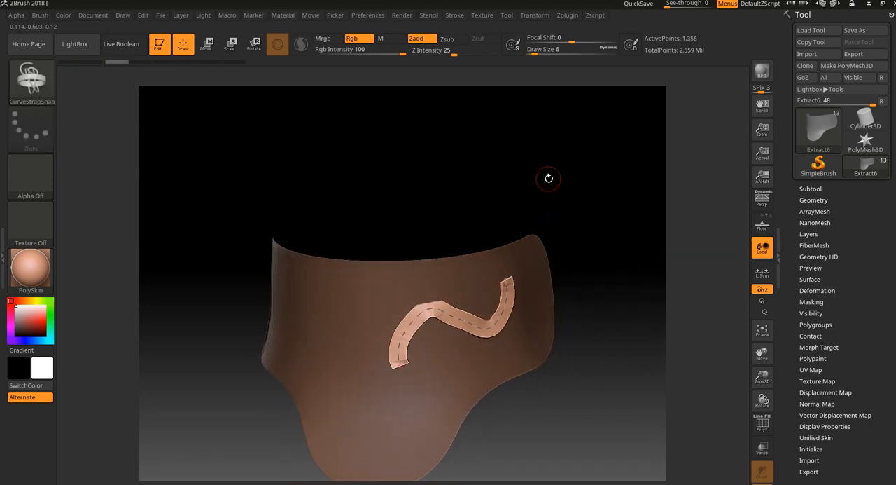
pyautogui.hotkey('ctrl', 'z')
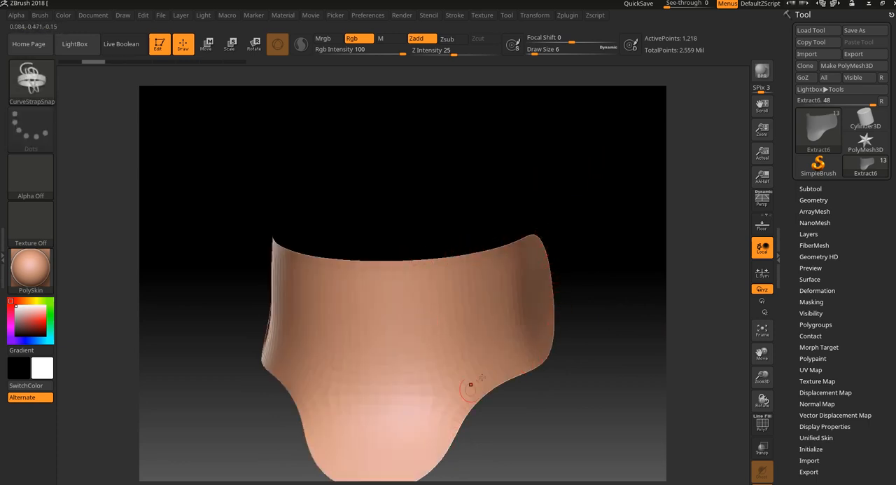
# - Set CurveStep to 0.5 and draw an S-shaped strap across the front of the neck piece
pyautogui.moveTo(588, 280); pyautogui.dragTo(598, 263)
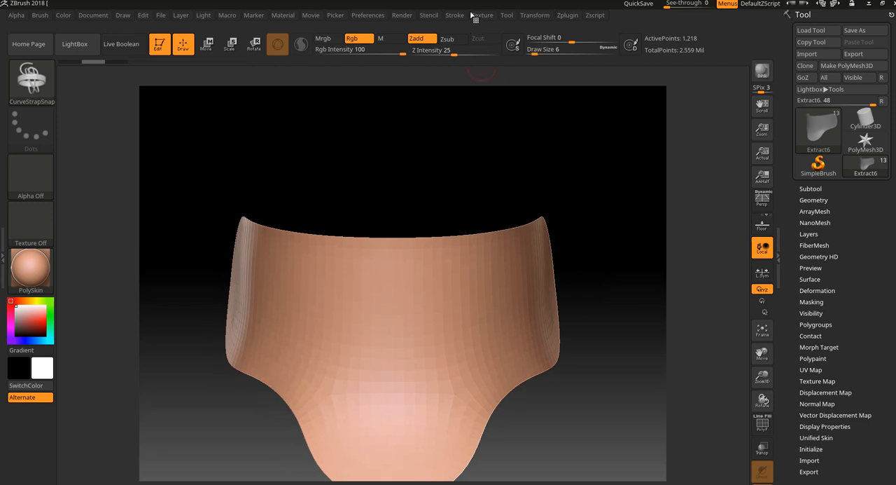
pyautogui.click(455, 16)
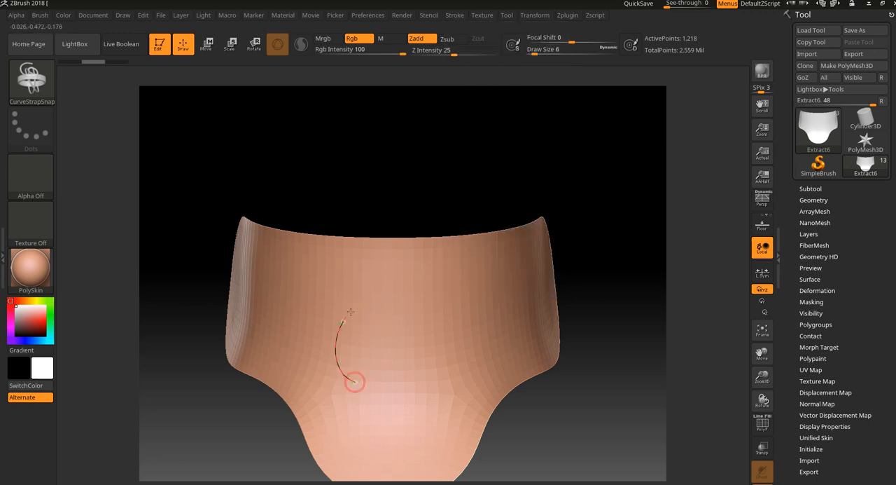
pyautogui.click(503, 269)
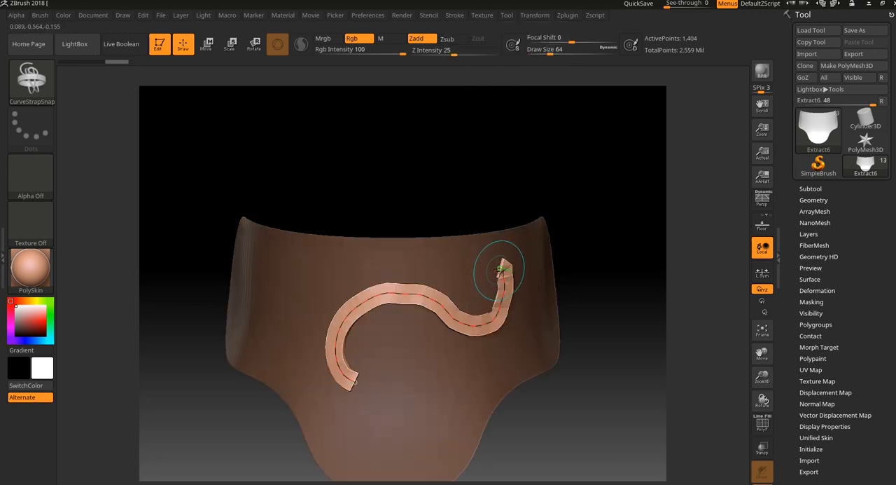
# - Turn on Lock Start in the curve settings to pin the strap's starting point
pyautogui.click(428, 19)
pyautogui.moveTo(452, 21)
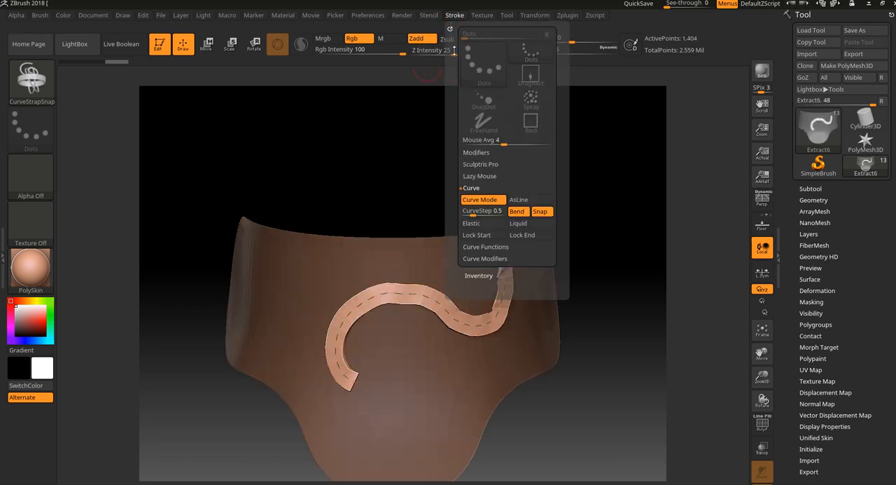
pyautogui.click(477, 234)
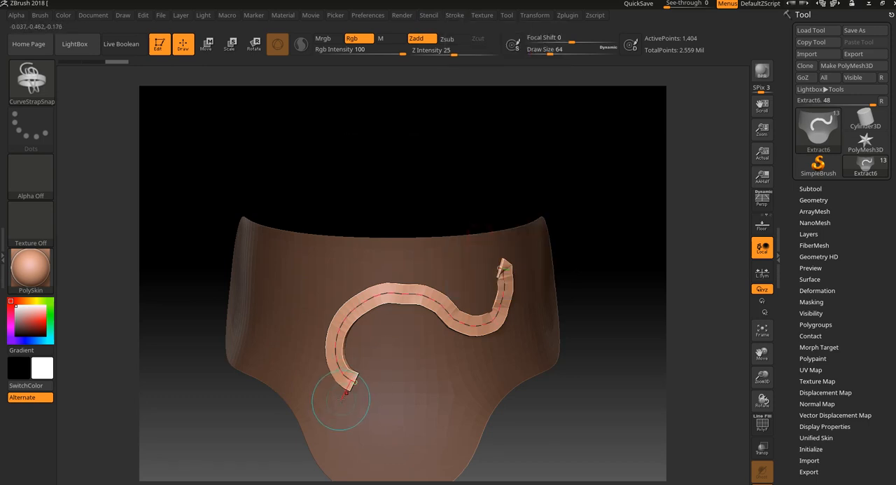
# - Try pulling the strap's free end past the neck piece's right edge, and undo the move
pyautogui.moveTo(502, 268)
pyautogui.mouseDown()
pyautogui.moveTo(530, 249)
pyautogui.moveTo(486, 239)
pyautogui.moveTo(531, 236)
pyautogui.moveTo(553, 313)
pyautogui.moveTo(455, 360)
pyautogui.moveTo(403, 454)
pyautogui.moveTo(602, 329)
pyautogui.moveTo(525, 134)
pyautogui.moveTo(422, 204)
pyautogui.moveTo(561, 233)
pyautogui.mouseUp()
pyautogui.moveTo(467, 377)
pyautogui.mouseDown()
pyautogui.moveTo(490, 379)
pyautogui.moveTo(557, 263)
pyautogui.moveTo(577, 260)
pyautogui.mouseUp()
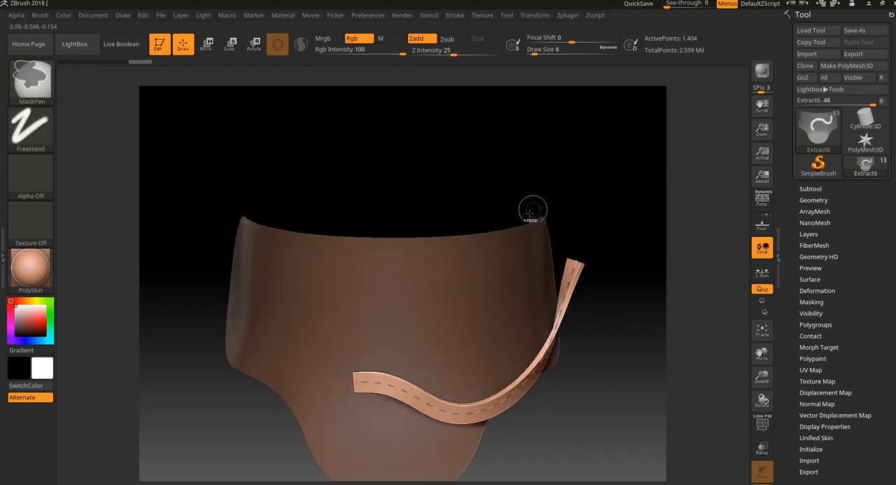
pyautogui.hotkey('ctrl', 'z')
# - Bend the strap's middle downward and pull its right-hand bend to reshape it into a winding curve
pyautogui.keyDown('alt'); pyautogui.moveTo(594, 381); pyautogui.dragTo(584, 444); pyautogui.keyUp('alt')
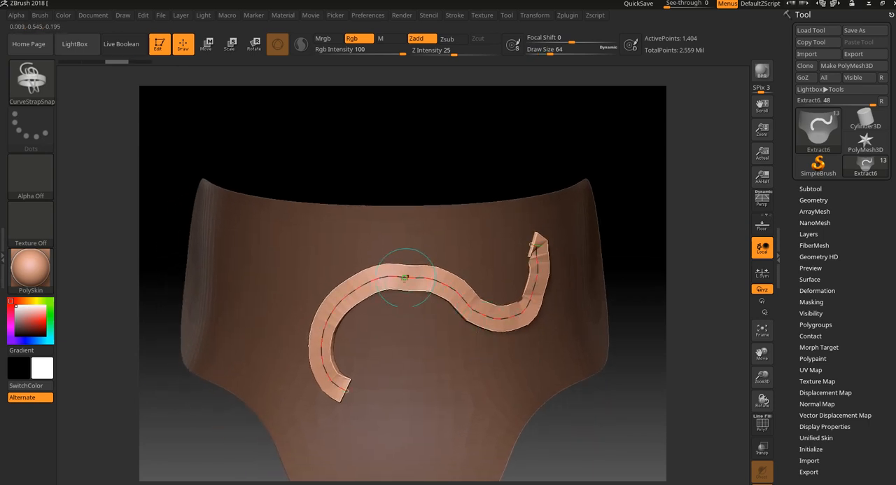
pyautogui.moveTo(397, 278)
pyautogui.mouseDown()
pyautogui.moveTo(382, 214)
pyautogui.moveTo(413, 203)
pyautogui.moveTo(406, 323)
pyautogui.moveTo(440, 361)
pyautogui.mouseUp()
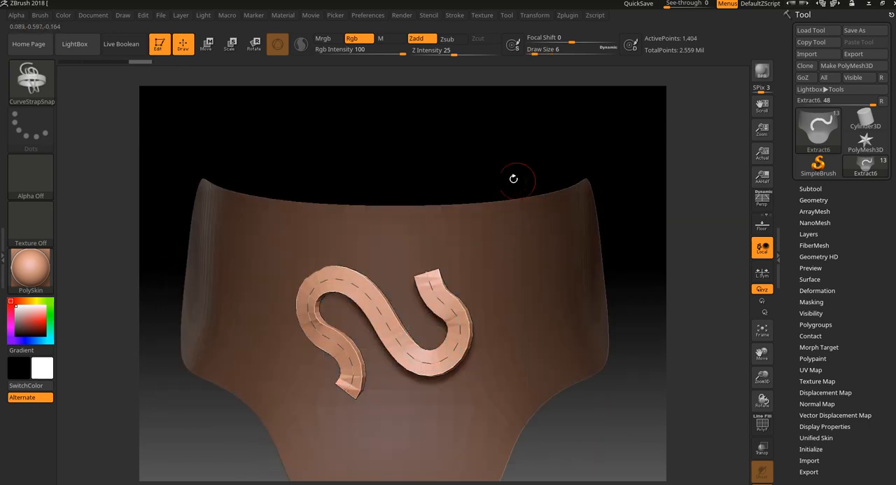
pyautogui.moveTo(514, 178)
pyautogui.keyDown('alt'); pyautogui.mouseDown()
pyautogui.moveTo(491, 172)
pyautogui.moveTo(442, 268)
pyautogui.mouseUp(); pyautogui.keyUp('alt')
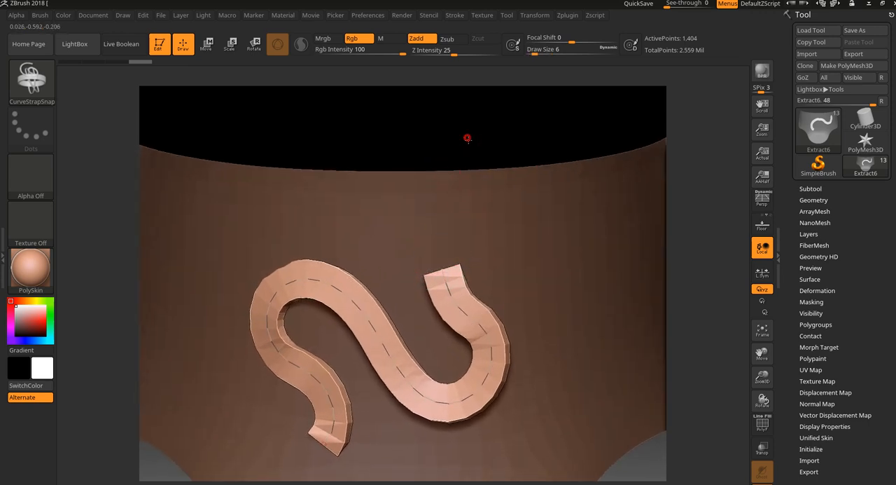
pyautogui.keyDown('alt'); pyautogui.moveTo(468, 138); pyautogui.dragTo(470, 146); pyautogui.keyUp('alt')
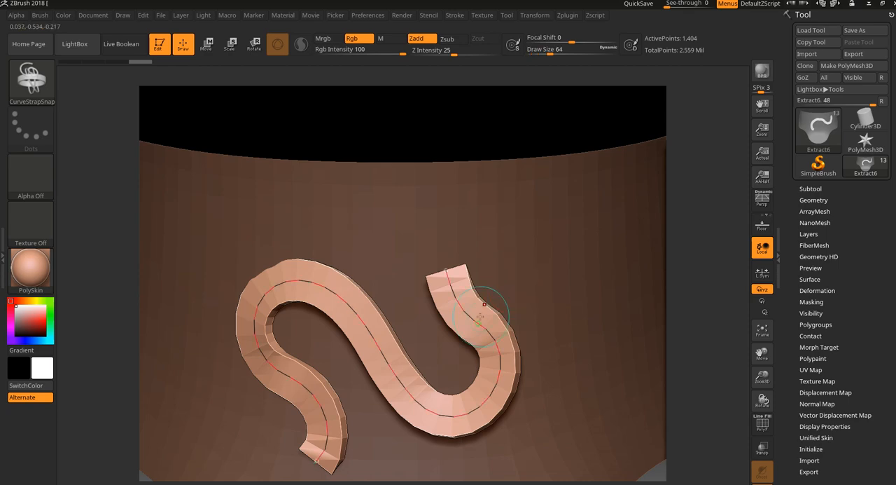
pyautogui.moveTo(475, 321)
pyautogui.mouseDown()
pyautogui.moveTo(448, 293)
pyautogui.moveTo(484, 262)
pyautogui.moveTo(501, 290)
pyautogui.moveTo(530, 240)
pyautogui.moveTo(540, 285)
pyautogui.moveTo(542, 277)
pyautogui.mouseUp()
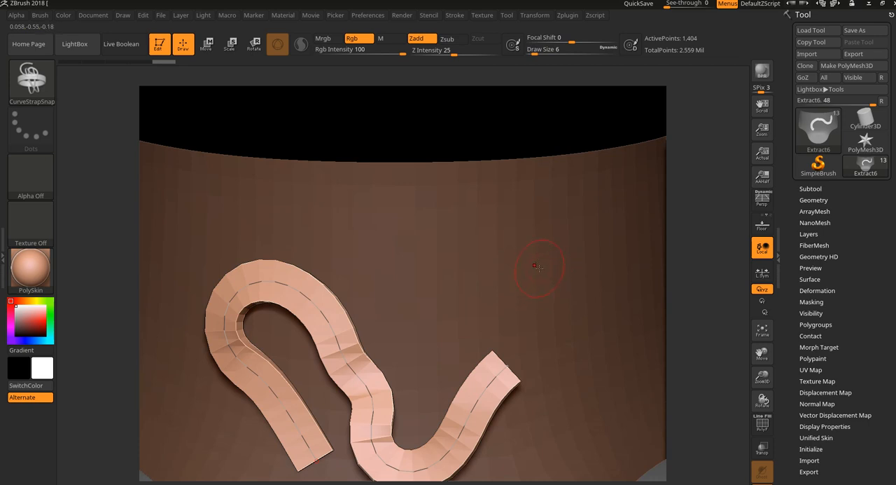
# - Try narrower and wider versions of the strap by reapplying its curve at different draw sizes
pyautogui.click(526, 267)
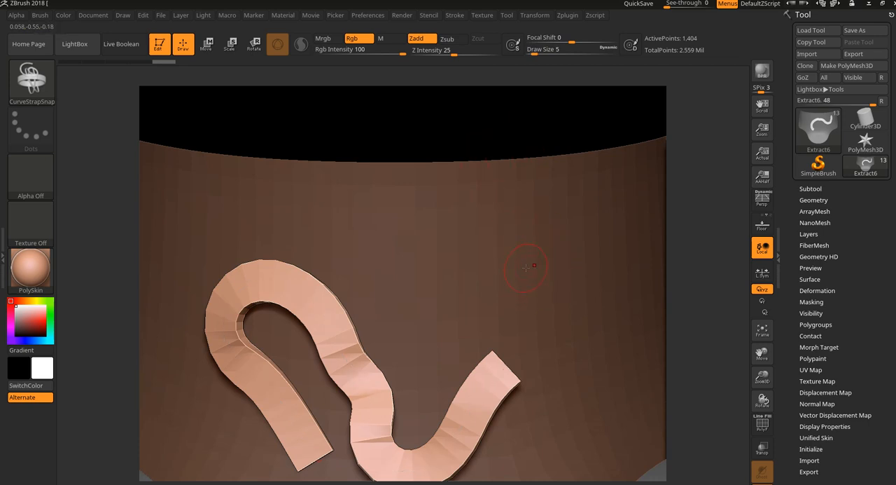
pyautogui.click(491, 371)
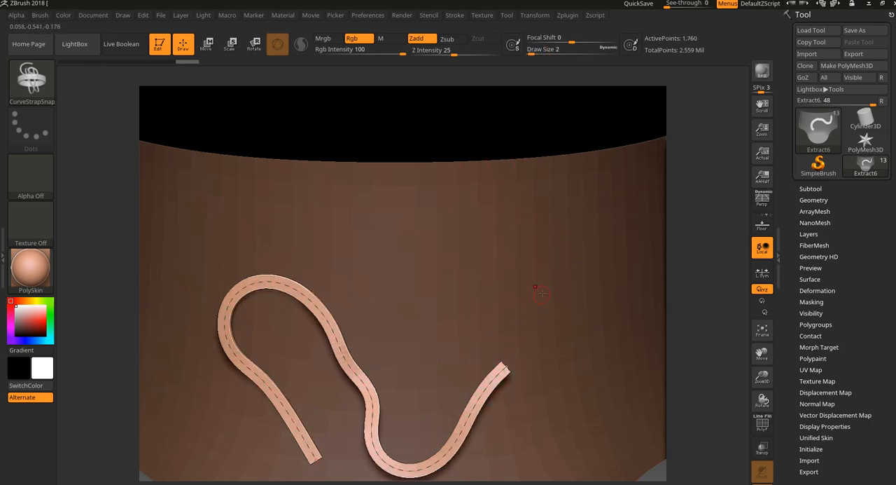
pyautogui.click(490, 387)
pyautogui.press('[')
pyautogui.press('[')
pyautogui.press('[')
pyautogui.press('[')
pyautogui.press('[')
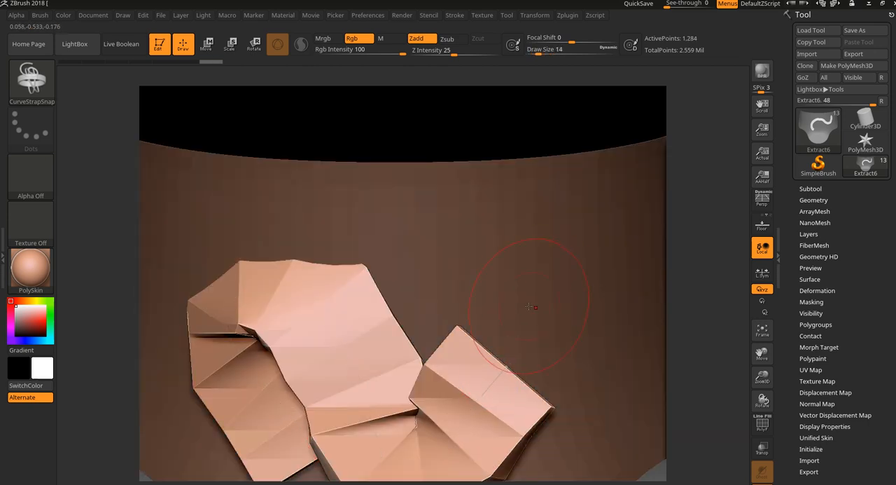
pyautogui.click(493, 382)
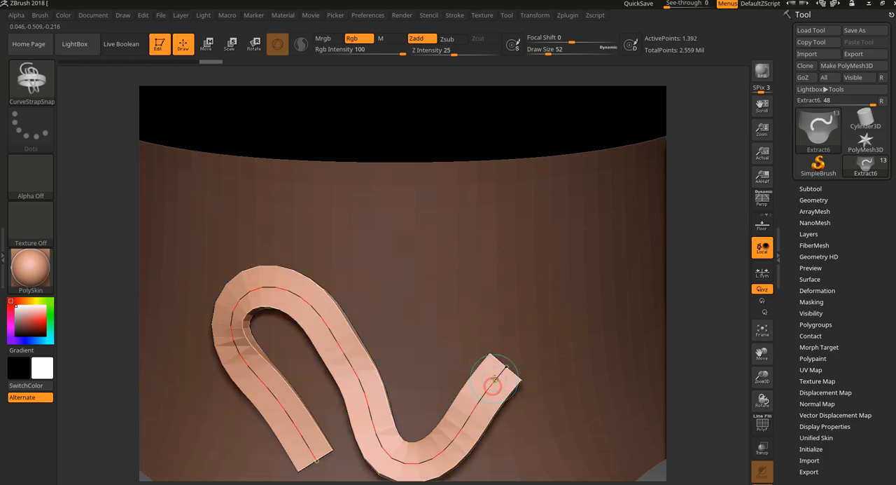
# - Reduce Draw Size to 3, apply it to the strap, and pull the strap's right end upward
pyautogui.press('[')
pyautogui.press('[')
pyautogui.press('[')
pyautogui.press('[')
pyautogui.press('[')
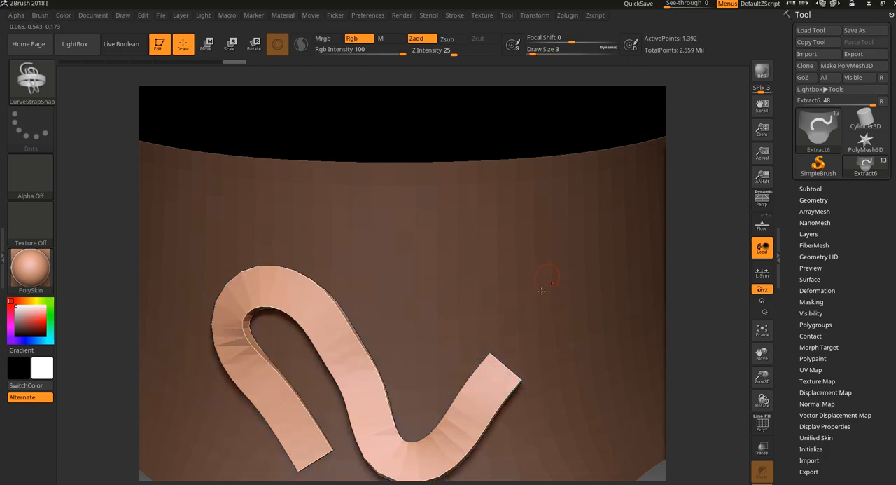
pyautogui.click(503, 369)
pyautogui.moveTo(505, 369); pyautogui.dragTo(552, 247)
# - Turn on Lock End, try dragging the strap's middle upward, and undo the bend
pyautogui.click(453, 15)
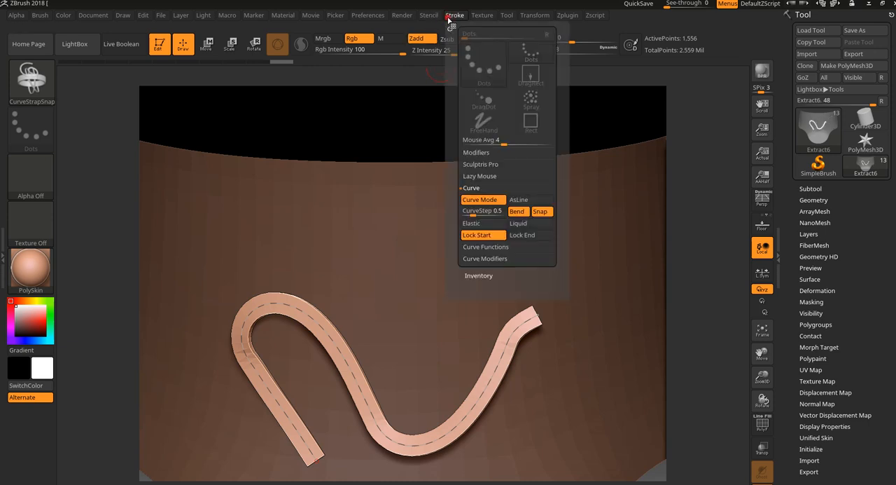
pyautogui.click(525, 237)
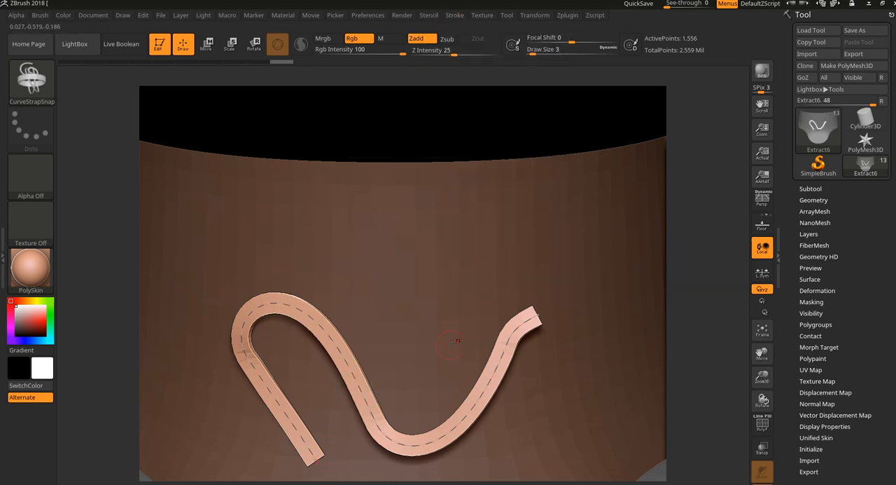
pyautogui.moveTo(360, 382)
pyautogui.mouseDown()
pyautogui.moveTo(400, 260)
pyautogui.moveTo(510, 164)
pyautogui.moveTo(468, 196)
pyautogui.moveTo(454, 250)
pyautogui.moveTo(447, 247)
pyautogui.mouseUp()
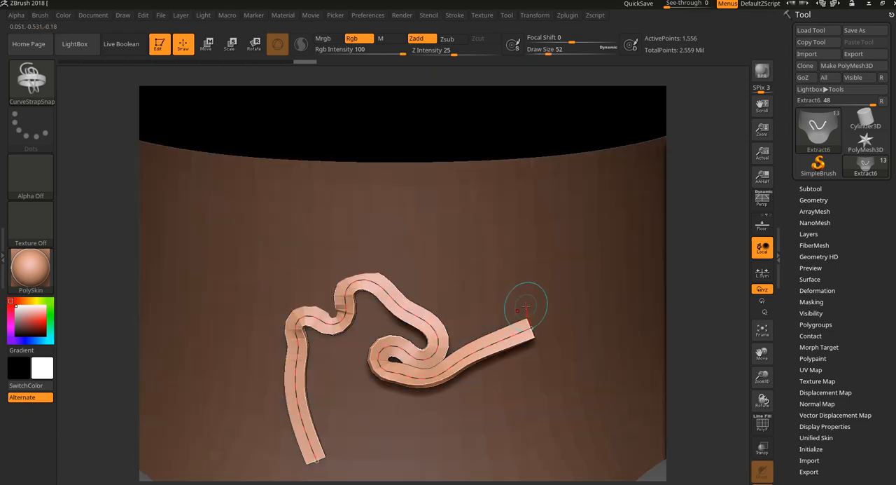
pyautogui.hotkey('ctrl', 'z')
# - Stretch the strap's right end around the side of the neck piece and pull its lower left end outward
pyautogui.keyDown('alt'); pyautogui.moveTo(695, 207); pyautogui.dragTo(669, 220); pyautogui.keyUp('alt')
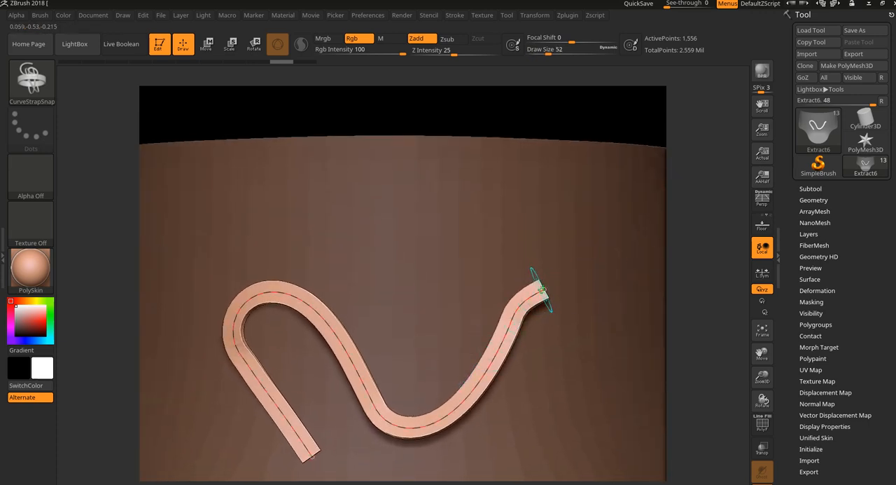
pyautogui.moveTo(542, 289)
pyautogui.mouseDown()
pyautogui.moveTo(572, 272)
pyautogui.moveTo(594, 230)
pyautogui.moveTo(616, 301)
pyautogui.moveTo(652, 281)
pyautogui.mouseUp()
pyautogui.keyDown('alt'); pyautogui.moveTo(694, 258); pyautogui.dragTo(684, 197); pyautogui.keyUp('alt')
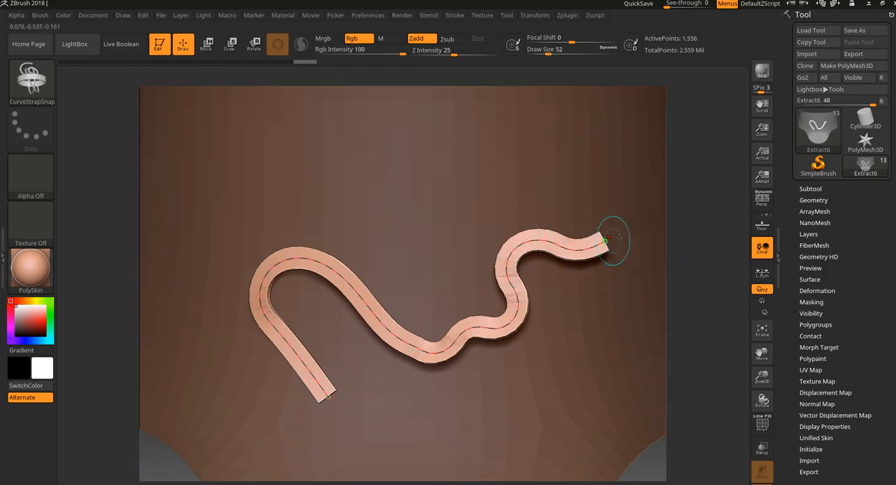
pyautogui.moveTo(733, 239); pyautogui.dragTo(686, 242)
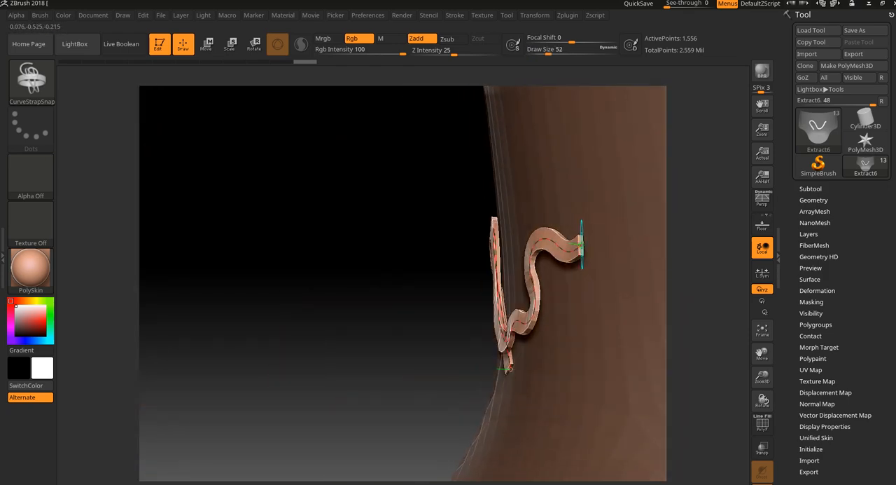
pyautogui.moveTo(582, 245); pyautogui.dragTo(637, 219)
pyautogui.moveTo(364, 364); pyautogui.dragTo(410, 394)
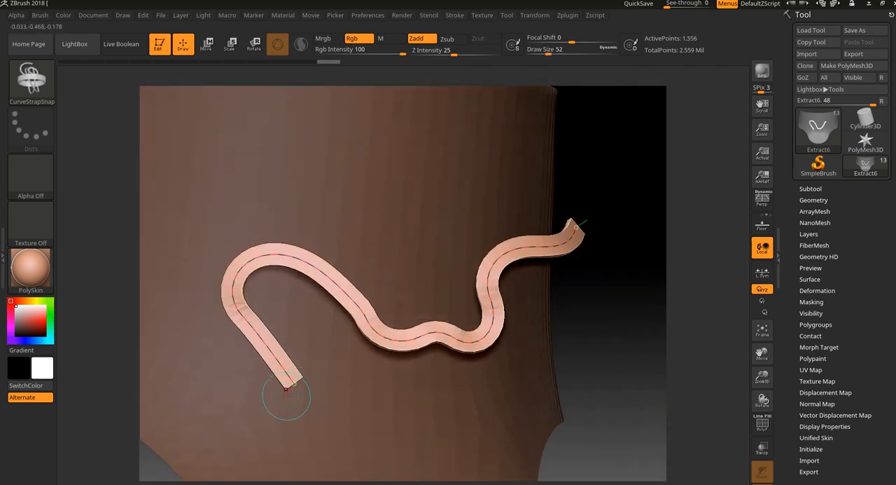
pyautogui.moveTo(286, 389)
pyautogui.mouseDown()
pyautogui.moveTo(270, 420)
pyautogui.moveTo(210, 406)
pyautogui.mouseUp()
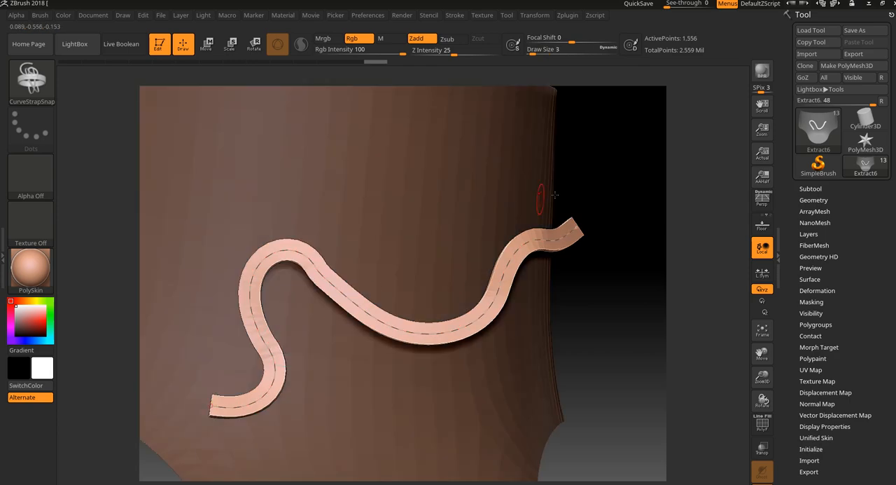
# - Try moving the strap's right end and bends from several angles, and undo those moves
pyautogui.moveTo(575, 228); pyautogui.dragTo(529, 218)
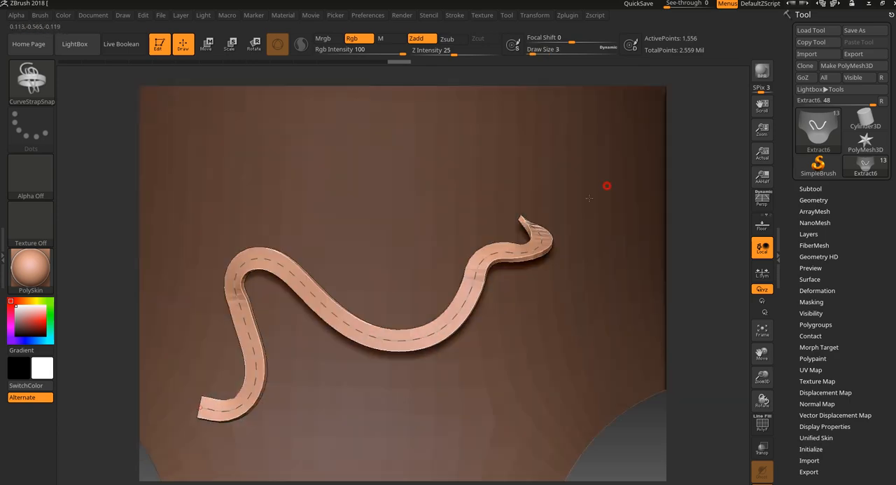
pyautogui.moveTo(606, 184); pyautogui.dragTo(574, 205)
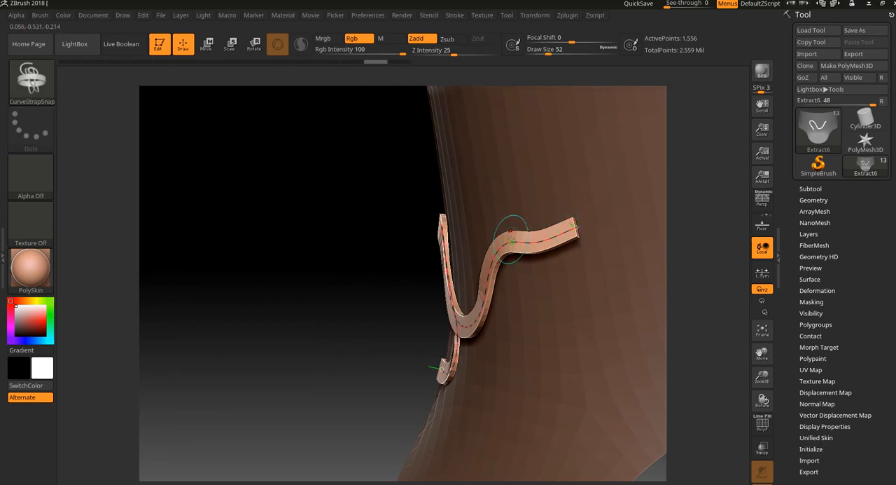
pyautogui.moveTo(510, 237)
pyautogui.mouseDown()
pyautogui.moveTo(502, 153)
pyautogui.moveTo(459, 138)
pyautogui.mouseUp()
pyautogui.moveTo(377, 235); pyautogui.dragTo(465, 238)
pyautogui.moveTo(329, 314)
pyautogui.mouseDown()
pyautogui.moveTo(444, 300)
pyautogui.moveTo(442, 339)
pyautogui.mouseUp()
pyautogui.hotkey('ctrl', 'z')
pyautogui.moveTo(690, 158)
pyautogui.keyDown('alt'); pyautogui.mouseDown()
pyautogui.moveTo(704, 175)
pyautogui.moveTo(630, 190)
pyautogui.moveTo(625, 301)
pyautogui.mouseUp(); pyautogui.keyUp('alt')
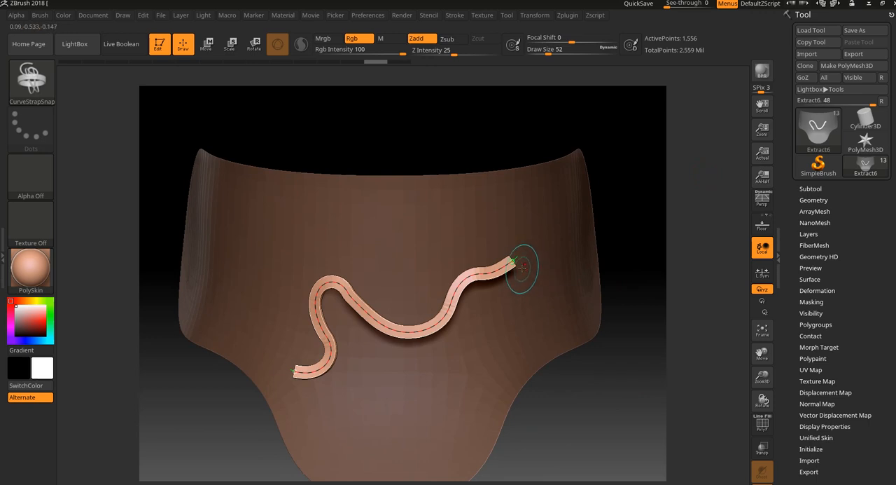
pyautogui.keyDown('alt'); pyautogui.moveTo(662, 220); pyautogui.dragTo(577, 344); pyautogui.keyUp('alt')
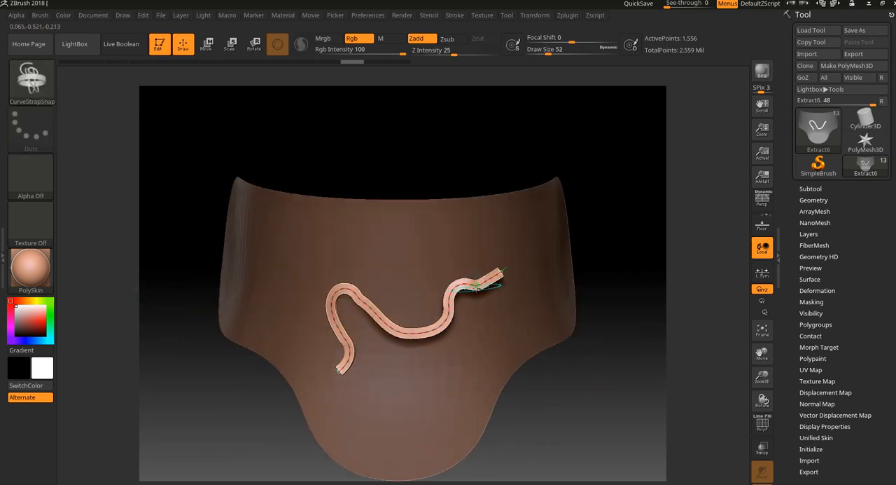
# - Show the stroke's Lazy Mouse settings and undo the strap so only the bare neck piece is left
pyautogui.click(455, 14)
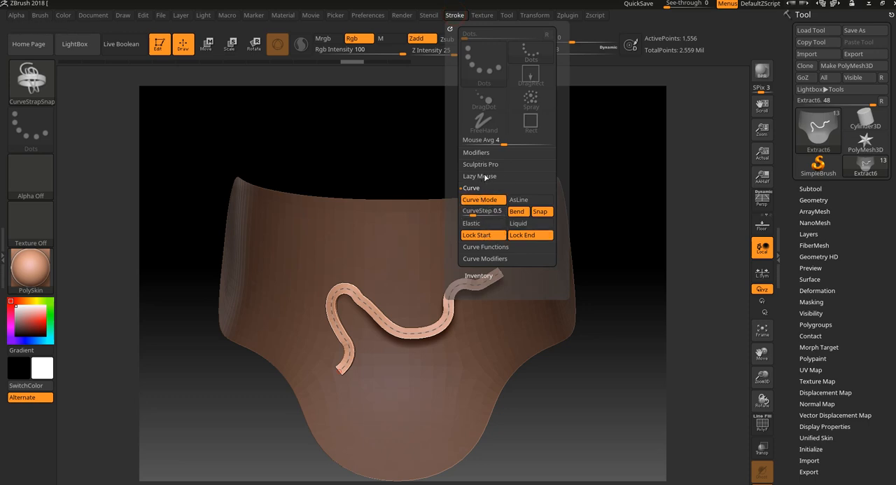
pyautogui.click(481, 177)
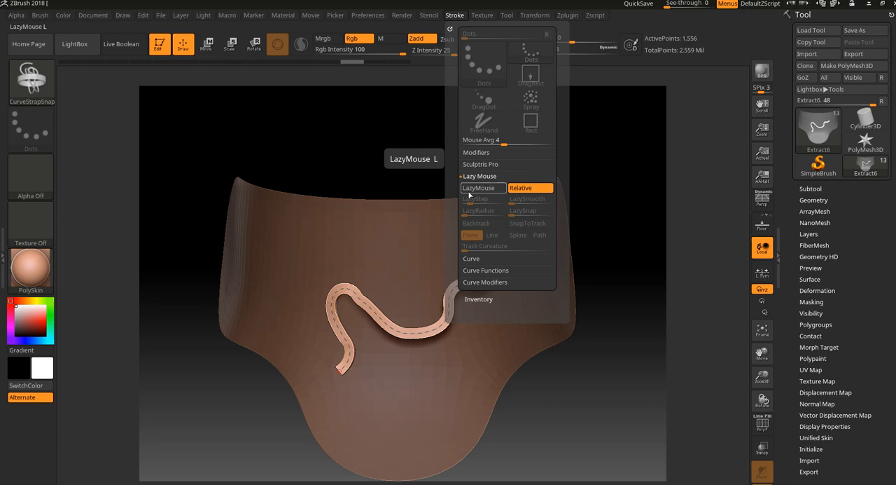
pyautogui.hotkey('ctrl', 'z')
pyautogui.hotkey('ctrl', 'z')
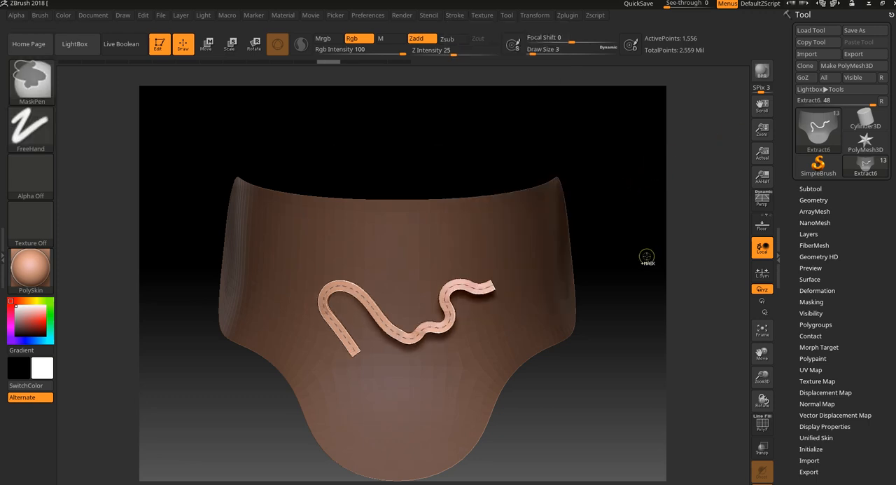
pyautogui.hotkey('ctrl', 'z')
pyautogui.moveTo(269, 62); pyautogui.dragTo(87, 66)
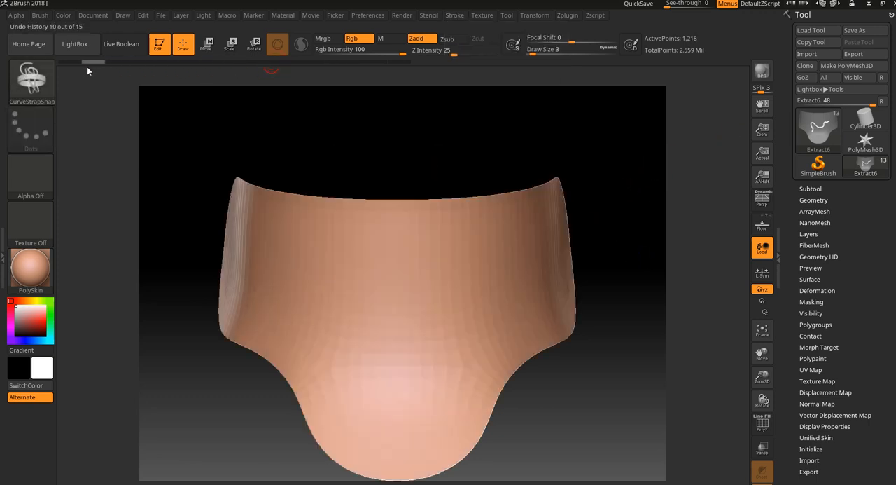
# - Show the whole armor model with its subtool list and make the shoulder plate subtool Extract3 active
pyautogui.click(821, 201)
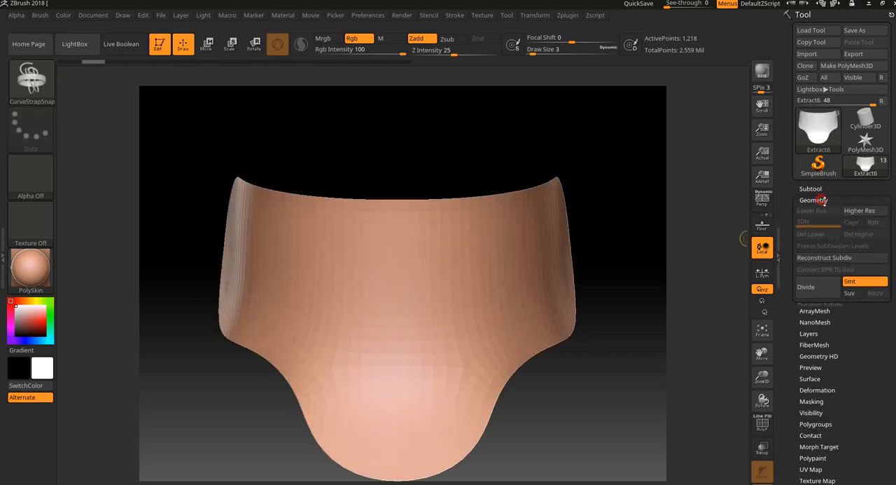
pyautogui.click(812, 188)
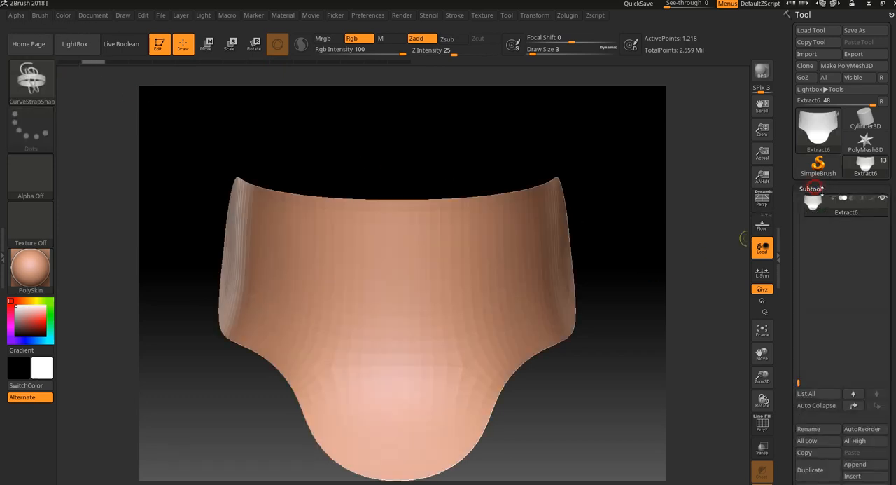
pyautogui.click(747, 239)
pyautogui.keyDown('alt'); pyautogui.moveTo(700, 432); pyautogui.dragTo(644, 309); pyautogui.keyUp('alt')
pyautogui.moveTo(226, 440); pyautogui.dragTo(358, 432)
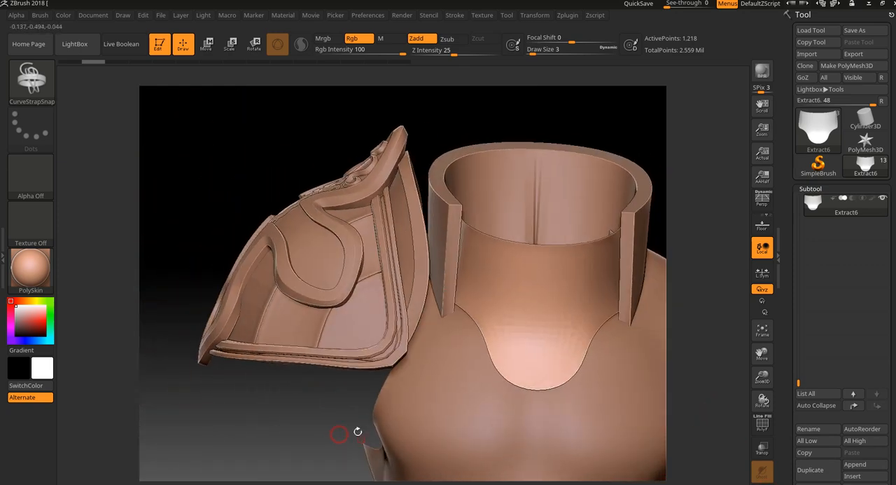
pyautogui.moveTo(272, 150); pyautogui.dragTo(378, 295)
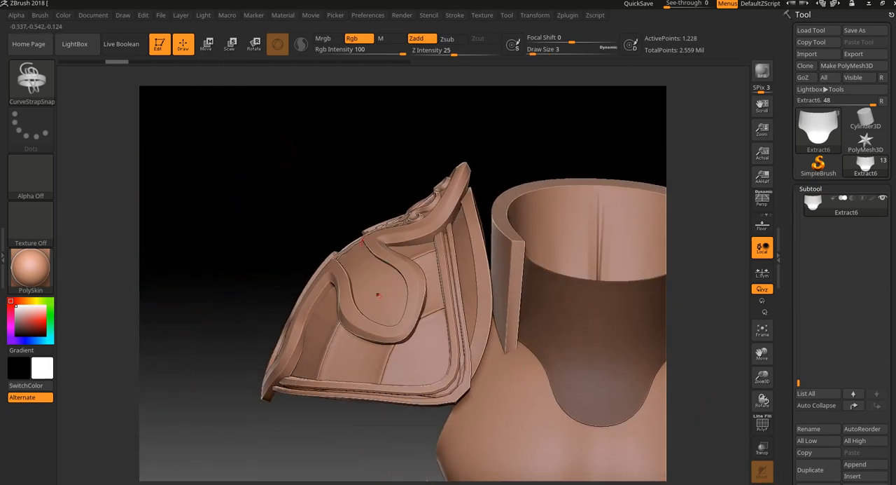
pyautogui.keyDown('alt'); pyautogui.click(357, 265); pyautogui.keyUp('alt')
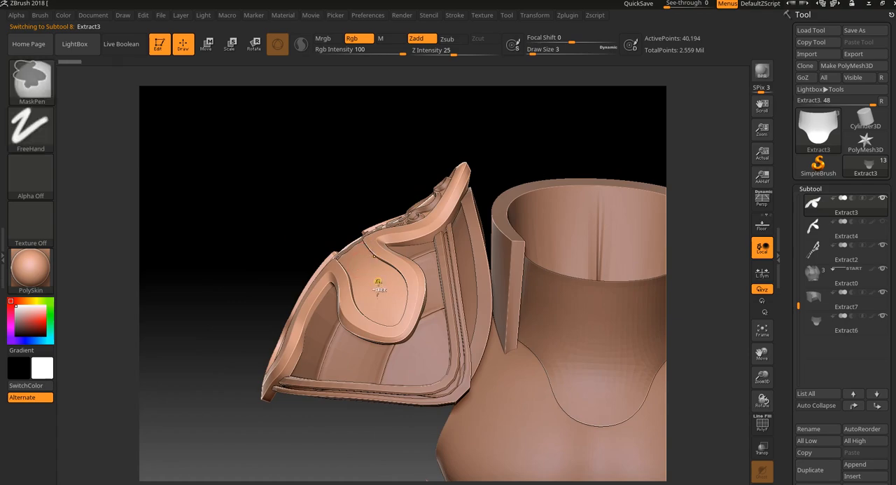
pyautogui.keyDown('alt'); pyautogui.moveTo(328, 194); pyautogui.dragTo(326, 215); pyautogui.keyUp('alt')
pyautogui.moveTo(314, 142); pyautogui.dragTo(343, 181)
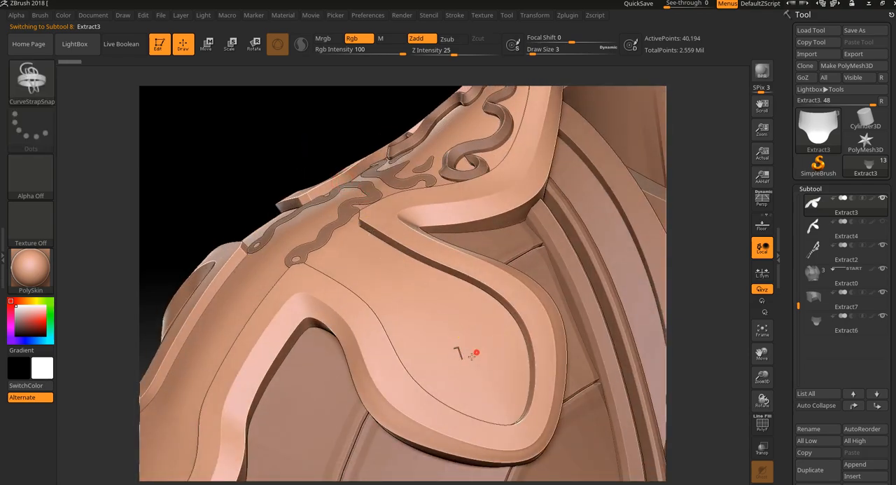
# - Try drawing a short strap curve on the shoulder plate's rounded lobe, and undo it
pyautogui.moveTo(449, 352); pyautogui.dragTo(478, 350)
pyautogui.moveTo(696, 294); pyautogui.dragTo(691, 290)
pyautogui.hotkey('ctrl', 'z')
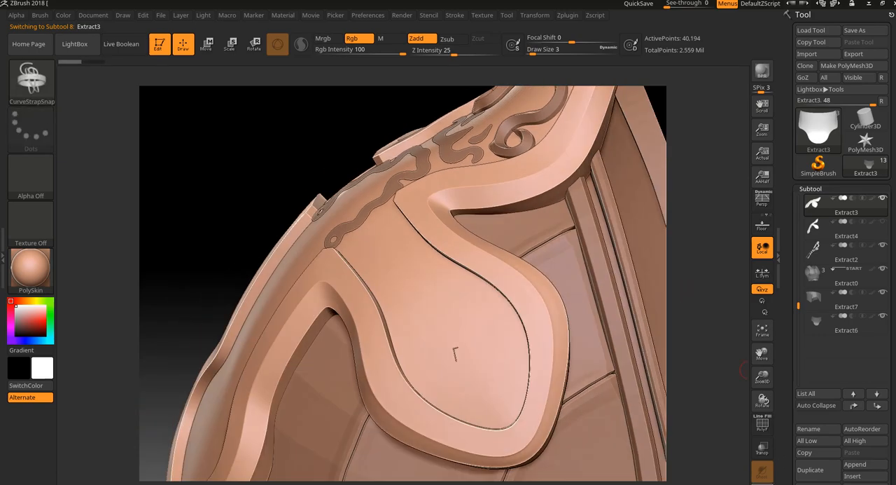
# - View the Extract3 shoulder plate on its own and choose the Standard brush
pyautogui.moveTo(744, 369); pyautogui.dragTo(620, 364)
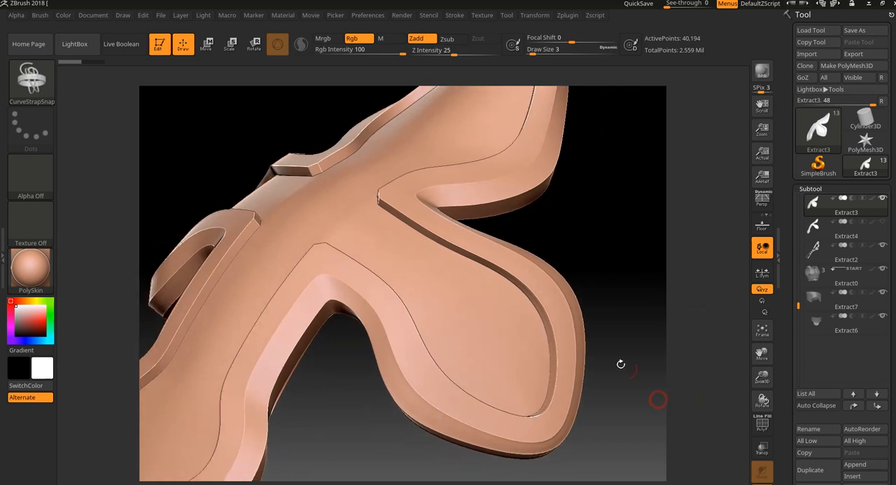
pyautogui.click(53, 83)
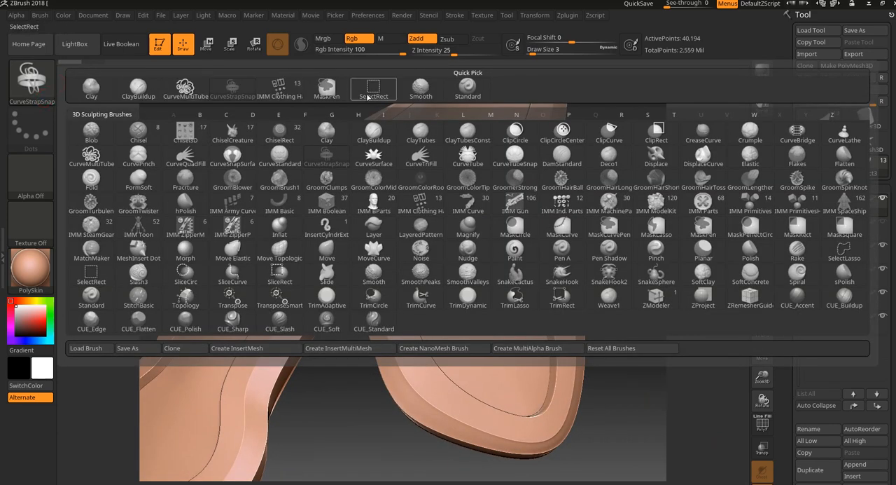
pyautogui.click(461, 93)
# - Test Standard brush strokes with LazyMouse on across the rounded lobe, check the Lazy Mouse settings, and undo the strokes
pyautogui.moveTo(473, 300); pyautogui.dragTo(494, 364)
pyautogui.keyDown('alt'); pyautogui.moveTo(616, 248); pyautogui.dragTo(609, 313); pyautogui.keyUp('alt')
pyautogui.hotkey('ctrl', 'z')
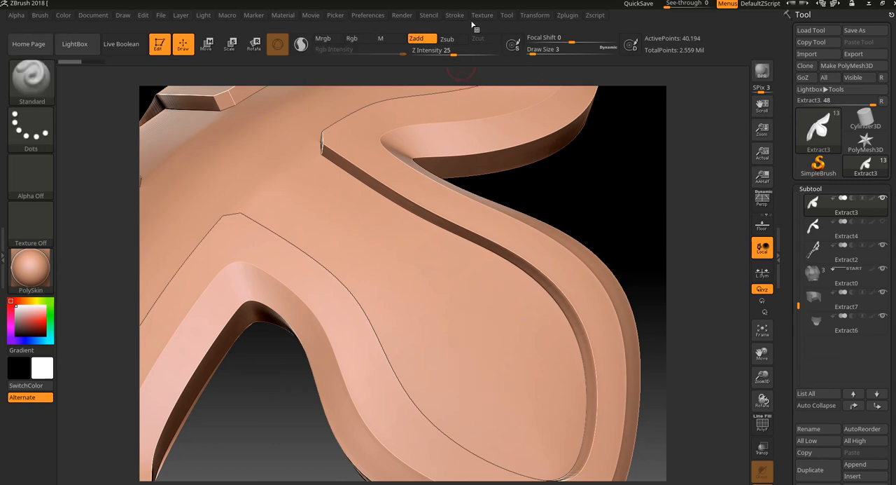
pyautogui.click(454, 16)
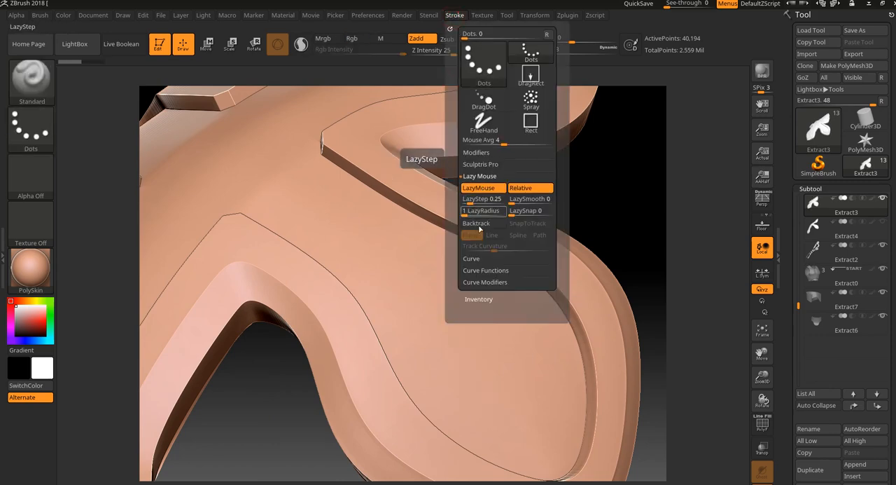
pyautogui.moveTo(454, 377); pyautogui.dragTo(478, 352)
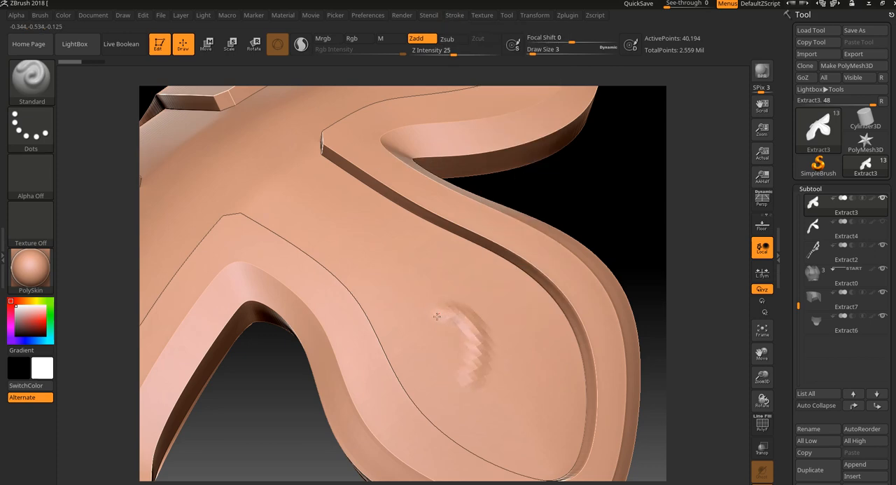
pyautogui.keyDown('alt'); pyautogui.moveTo(651, 140); pyautogui.dragTo(653, 388); pyautogui.keyUp('alt')
pyautogui.hotkey('ctrl', 'z')
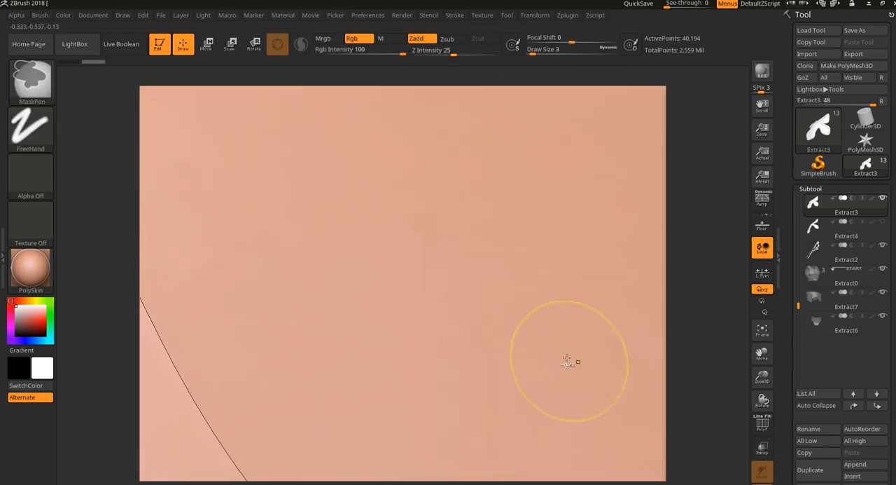
pyautogui.moveTo(520, 372)
pyautogui.mouseDown()
pyautogui.moveTo(538, 231)
pyautogui.moveTo(486, 180)
pyautogui.moveTo(406, 256)
pyautogui.moveTo(413, 365)
pyautogui.mouseUp()
pyautogui.hotkey('ctrl', 'z')
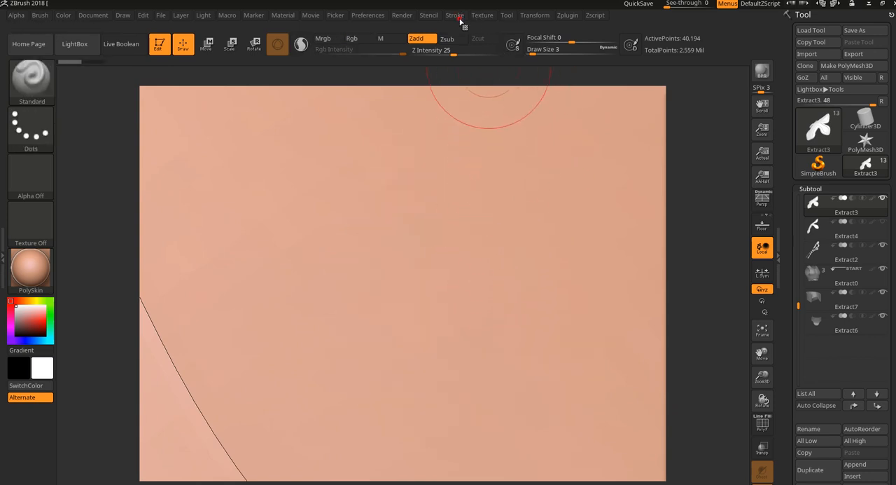
# - Turn LazyMouse off, test freehand Standard strokes on the rounded lobe, and undo them
pyautogui.click(457, 16)
pyautogui.click(486, 189)
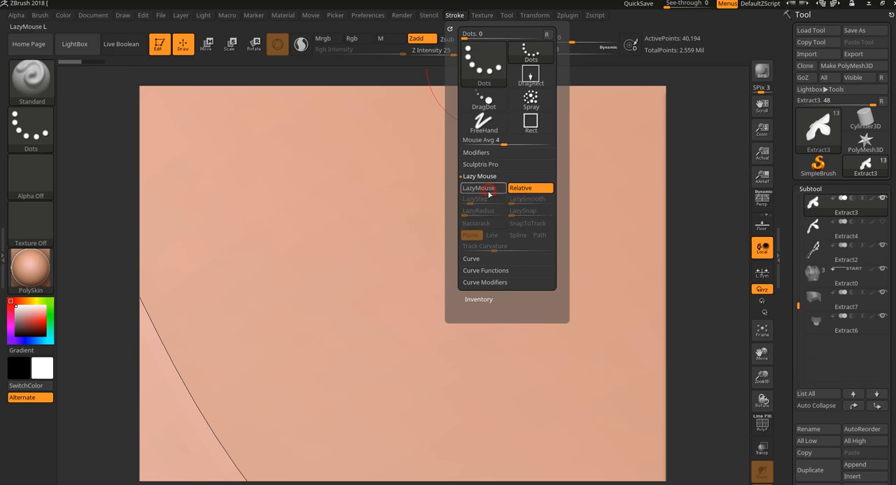
pyautogui.moveTo(500, 344)
pyautogui.mouseDown()
pyautogui.moveTo(491, 252)
pyautogui.moveTo(459, 151)
pyautogui.moveTo(365, 158)
pyautogui.moveTo(343, 303)
pyautogui.mouseUp()
pyautogui.moveTo(700, 266)
pyautogui.keyDown('alt'); pyautogui.mouseDown()
pyautogui.moveTo(707, 240)
pyautogui.moveTo(633, 295)
pyautogui.mouseUp(); pyautogui.keyUp('alt')
pyautogui.hotkey('ctrl', 'z')
pyautogui.moveTo(551, 344)
pyautogui.mouseDown()
pyautogui.moveTo(392, 168)
pyautogui.moveTo(458, 158)
pyautogui.moveTo(409, 194)
pyautogui.moveTo(425, 293)
pyautogui.mouseUp()
pyautogui.moveTo(492, 143); pyautogui.dragTo(562, 117)
pyautogui.hotkey('ctrl', 'z')
pyautogui.hotkey('ctrl', 'z')
pyautogui.hotkey('ctrl', 'z')
pyautogui.hotkey('ctrl', 'z')
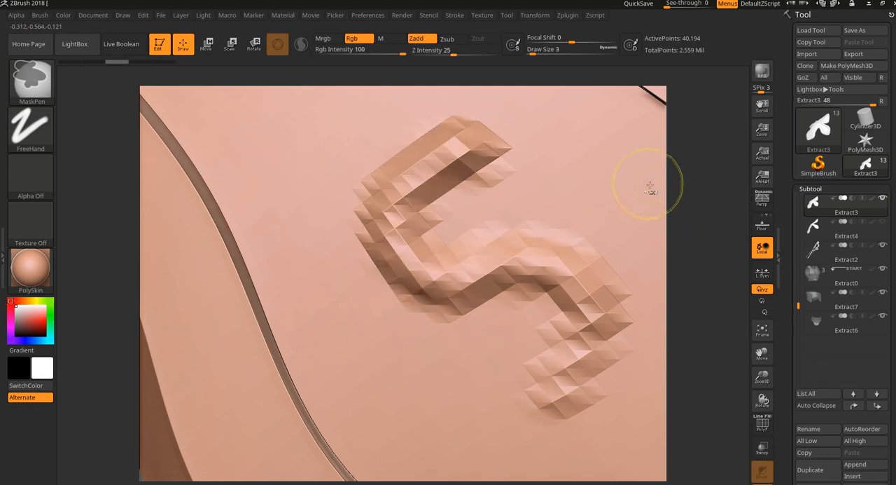
# - Turn LazyMouse back on and enable Curve Mode for the Standard brush
pyautogui.click(453, 16)
pyautogui.click(482, 188)
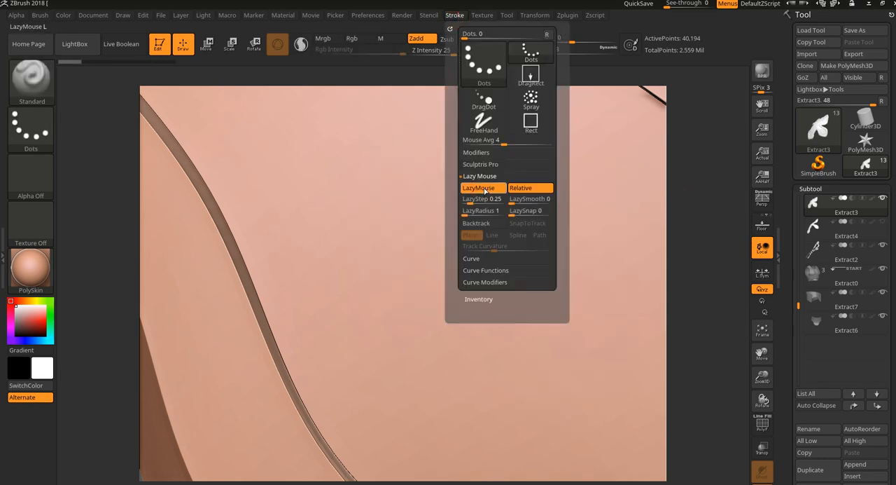
pyautogui.click(483, 259)
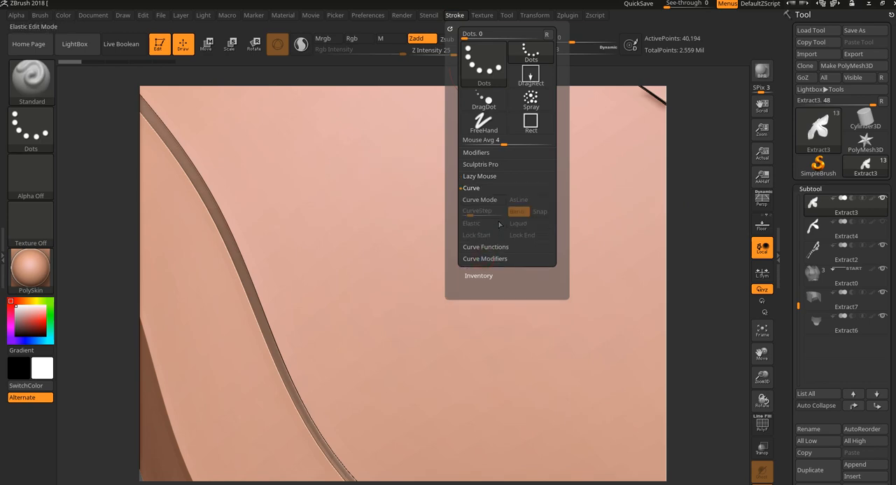
pyautogui.click(485, 199)
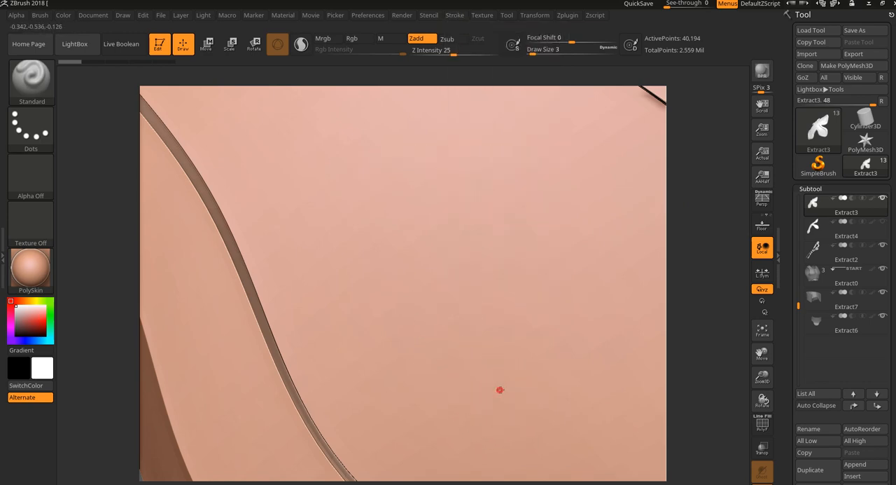
# - Draw an S-shaped curve on the rounded lobe and apply the Standard brush along it repeatedly at Draw Size 52
pyautogui.moveTo(412, 241); pyautogui.dragTo(390, 164)
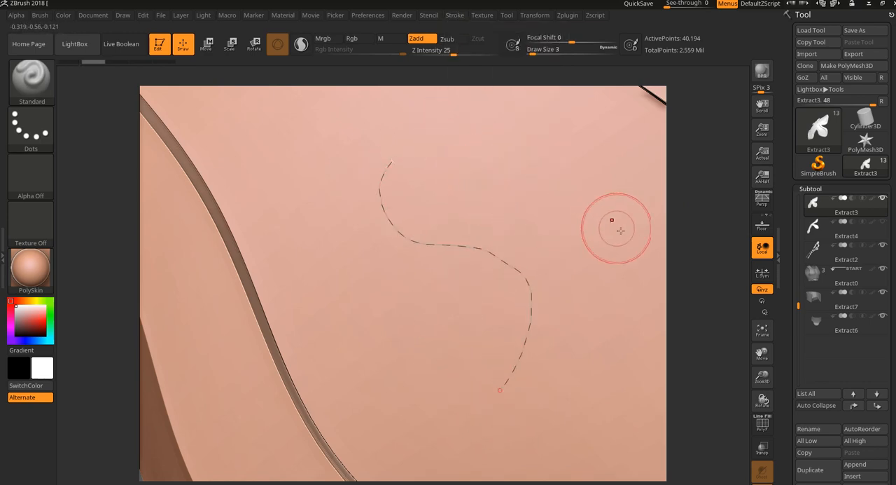
pyautogui.keyDown('alt'); pyautogui.moveTo(699, 282); pyautogui.dragTo(682, 235); pyautogui.keyUp('alt')
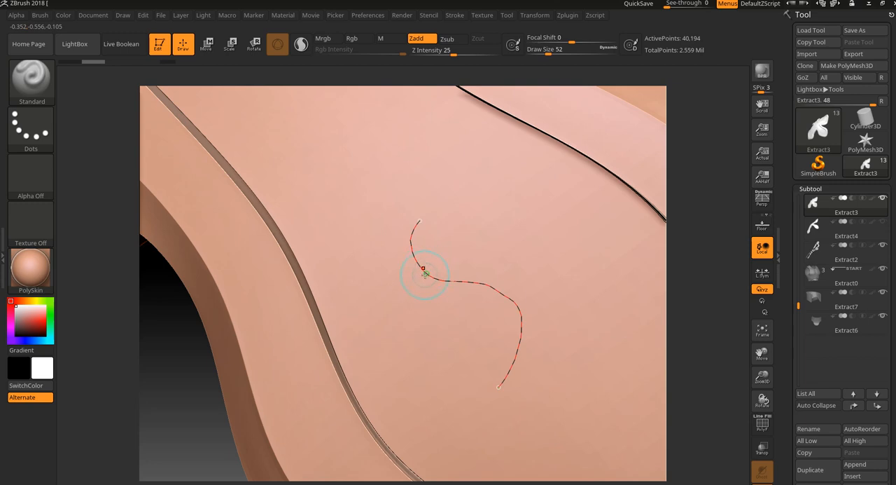
pyautogui.moveTo(421, 251)
pyautogui.mouseDown()
pyautogui.moveTo(420, 206)
pyautogui.moveTo(422, 216)
pyautogui.mouseUp()
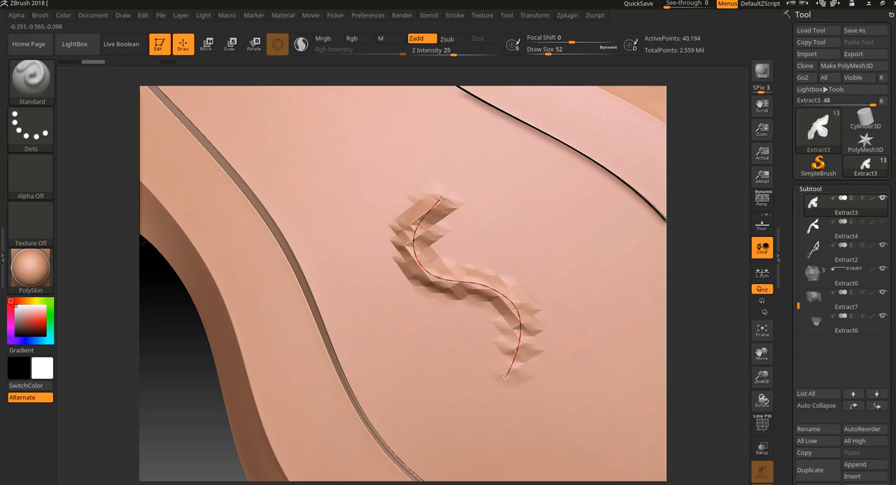
pyautogui.click(507, 377)
pyautogui.click(506, 378)
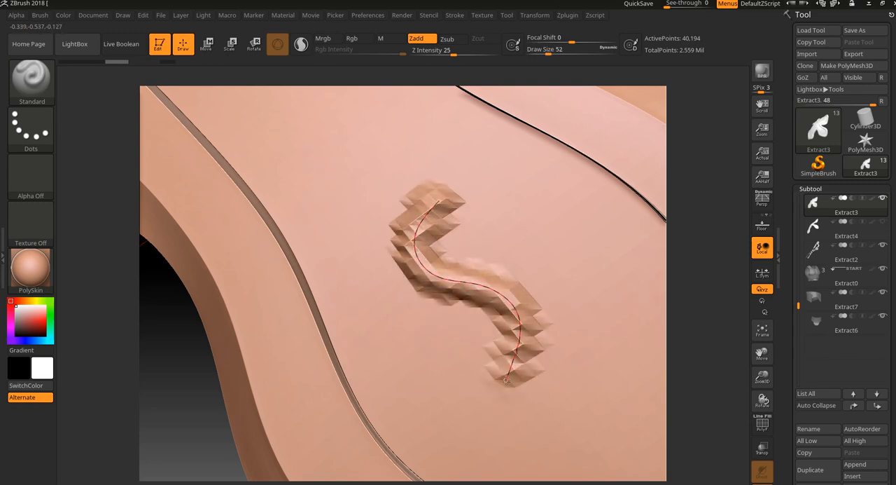
pyautogui.click(506, 381)
pyautogui.moveTo(506, 382); pyautogui.dragTo(496, 398)
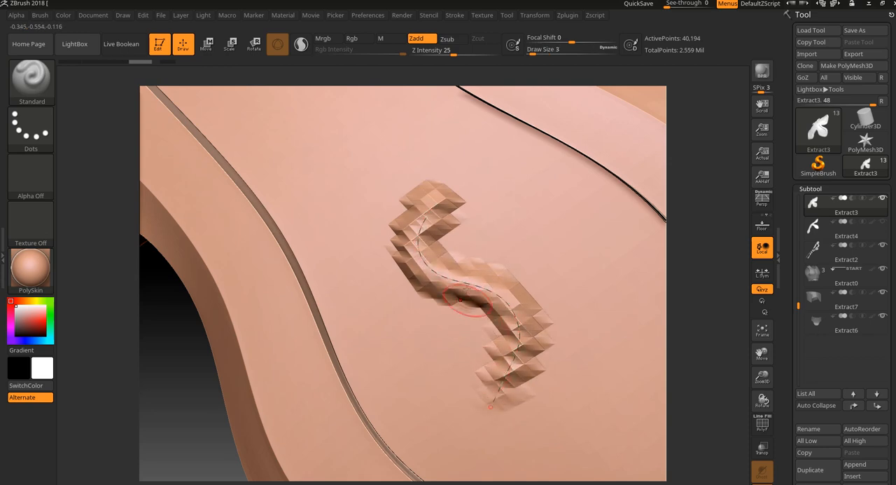
pyautogui.click(432, 208)
pyautogui.click(498, 397)
# - Try pulling the curve's upper end around into a swirl across the lobe, and undo the resulting sculpting
pyautogui.moveTo(709, 319)
pyautogui.keyDown('alt'); pyautogui.mouseDown()
pyautogui.moveTo(710, 284)
pyautogui.moveTo(614, 271)
pyautogui.mouseUp(); pyautogui.keyUp('alt')
pyautogui.moveTo(578, 181); pyautogui.dragTo(586, 177)
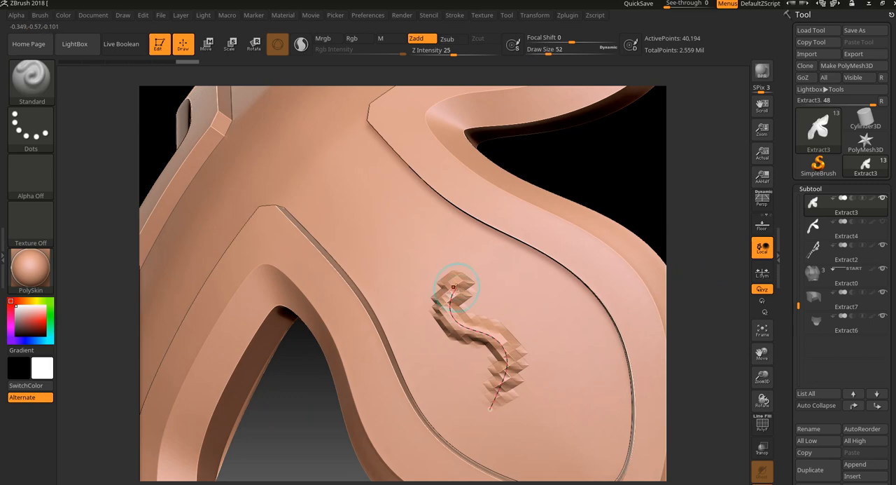
pyautogui.moveTo(458, 271); pyautogui.dragTo(444, 251)
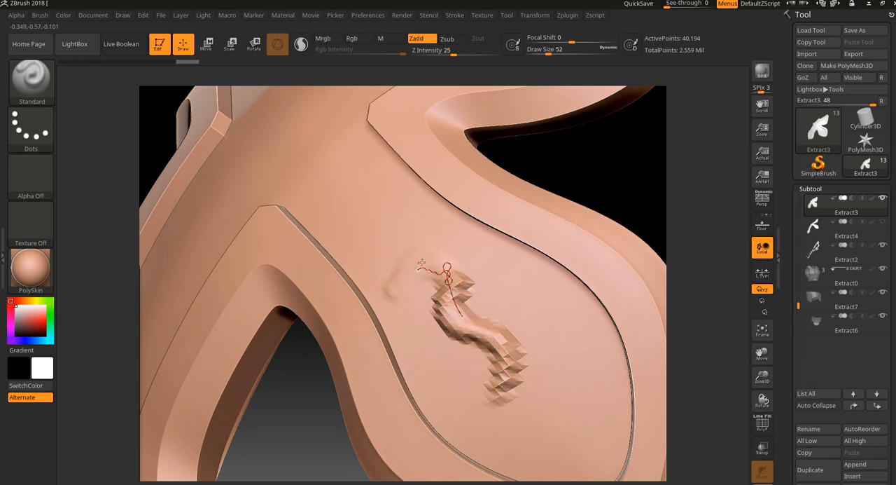
pyautogui.moveTo(388, 304)
pyautogui.mouseDown()
pyautogui.moveTo(438, 376)
pyautogui.moveTo(498, 439)
pyautogui.moveTo(571, 352)
pyautogui.moveTo(410, 207)
pyautogui.moveTo(284, 137)
pyautogui.moveTo(402, 278)
pyautogui.mouseUp()
pyautogui.moveTo(616, 165)
pyautogui.keyDown('alt'); pyautogui.mouseDown()
pyautogui.moveTo(645, 191)
pyautogui.moveTo(618, 210)
pyautogui.moveTo(656, 229)
pyautogui.mouseUp(); pyautogui.keyUp('alt')
pyautogui.hotkey('ctrl', 'z')
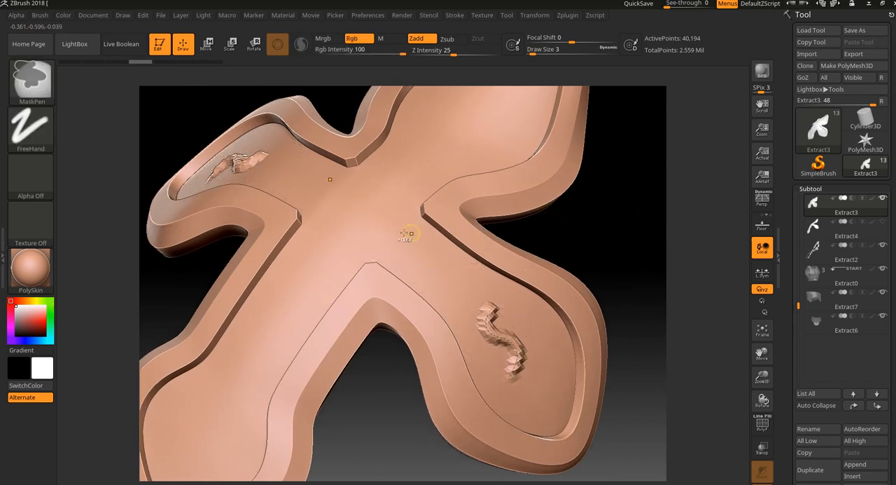
# - Try a straight curve across the sculpted shape, and undo the sculpting back to the plain S-shaped curve
pyautogui.hotkey('ctrl', 'z')
pyautogui.moveTo(486, 309)
pyautogui.mouseDown()
pyautogui.moveTo(485, 301)
pyautogui.moveTo(461, 318)
pyautogui.moveTo(488, 296)
pyautogui.moveTo(471, 272)
pyautogui.moveTo(448, 294)
pyautogui.moveTo(458, 329)
pyautogui.moveTo(544, 327)
pyautogui.mouseUp()
pyautogui.hotkey('ctrl', 'z')
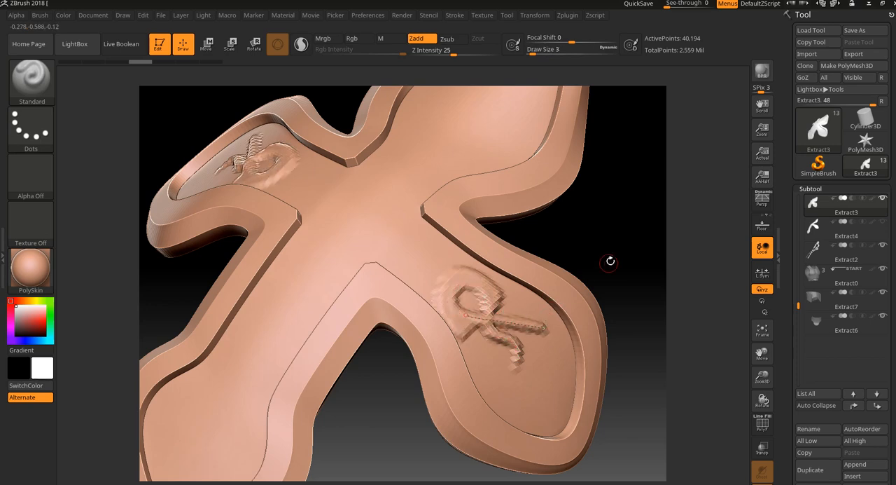
pyautogui.moveTo(610, 261)
pyautogui.mouseDown()
pyautogui.moveTo(661, 214)
pyautogui.moveTo(717, 260)
pyautogui.moveTo(697, 274)
pyautogui.mouseUp()
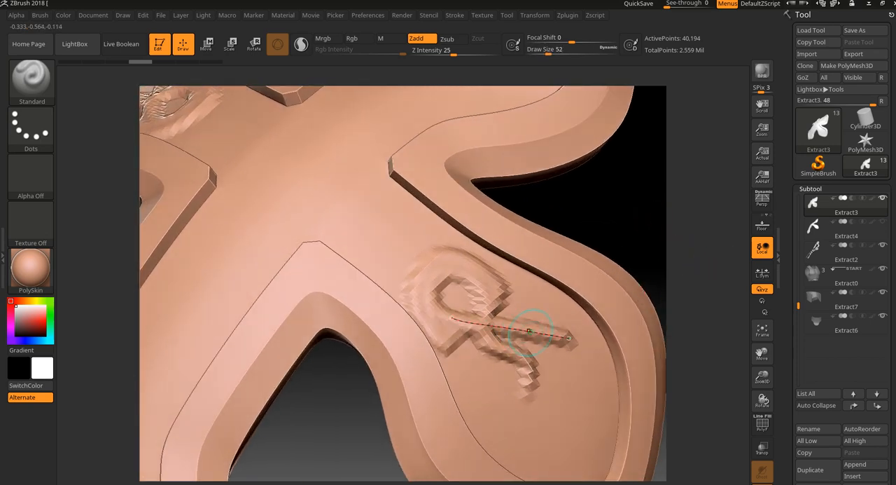
pyautogui.moveTo(677, 238)
pyautogui.keyDown('alt'); pyautogui.mouseDown()
pyautogui.moveTo(650, 242)
pyautogui.moveTo(621, 283)
pyautogui.mouseUp(); pyautogui.keyUp('alt')
pyautogui.hotkey('ctrl', 'z')
pyautogui.hotkey('ctrl', 'z')
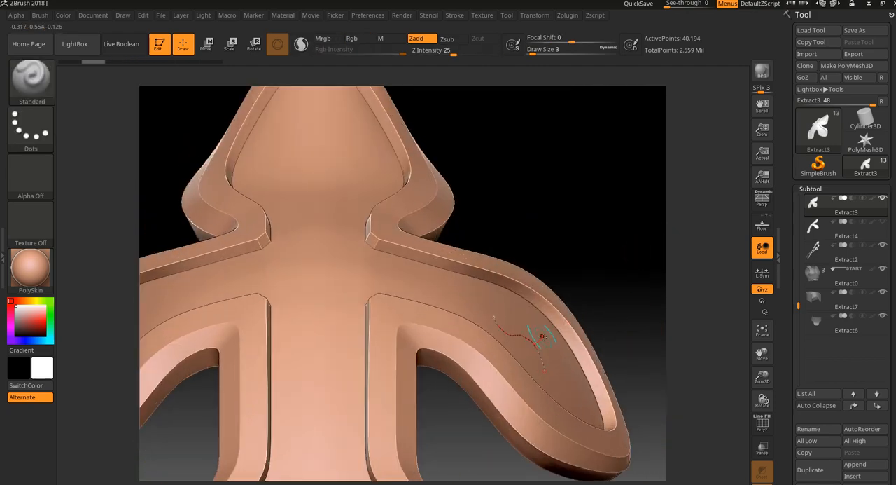
# - Delete the S-shaped curve from the rounded lobe using the curve functions
pyautogui.click(458, 15)
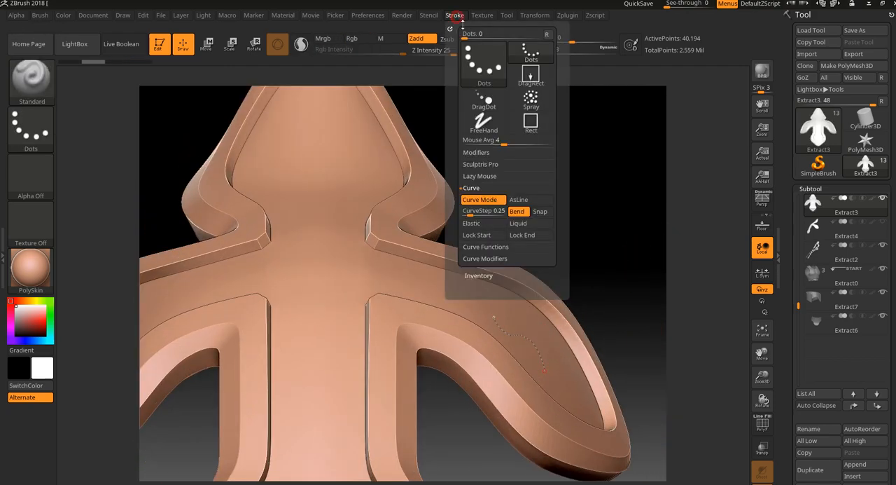
pyautogui.click(493, 259)
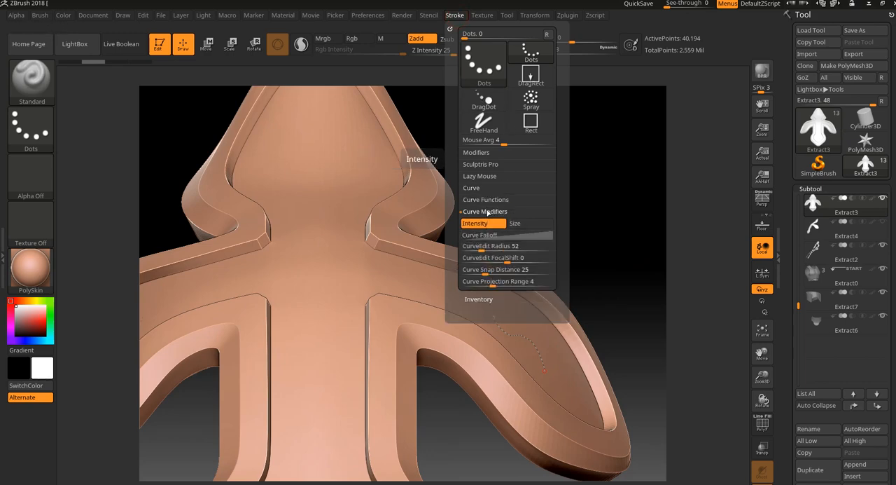
pyautogui.click(488, 200)
pyautogui.click(483, 213)
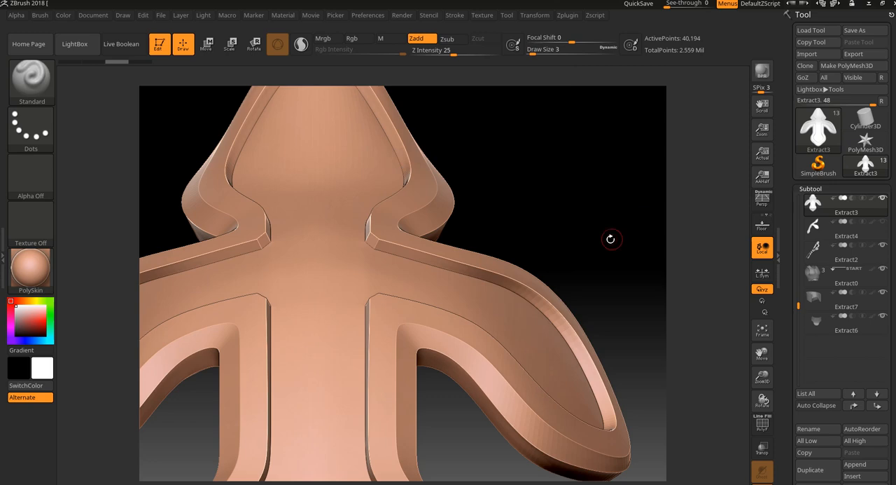
# - Switch to the CurveStrapSnap brush and leave the isolated view to show the surrounding armor pieces
pyautogui.keyDown('alt'); pyautogui.moveTo(610, 239); pyautogui.dragTo(578, 222); pyautogui.keyUp('alt')
pyautogui.click(52, 77)
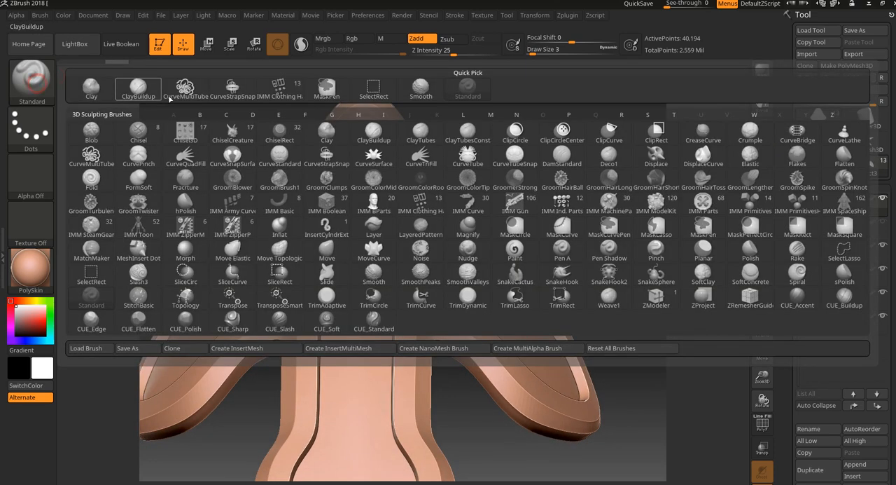
pyautogui.click(232, 86)
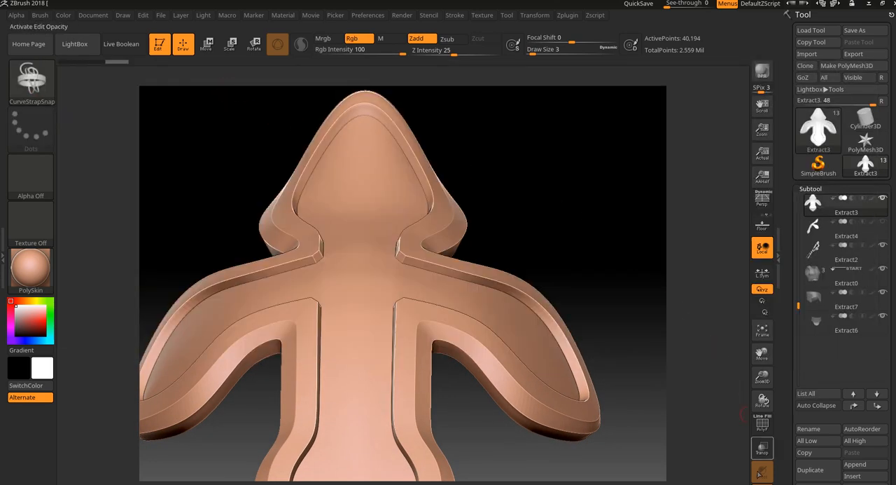
pyautogui.moveTo(744, 413); pyautogui.dragTo(720, 414)
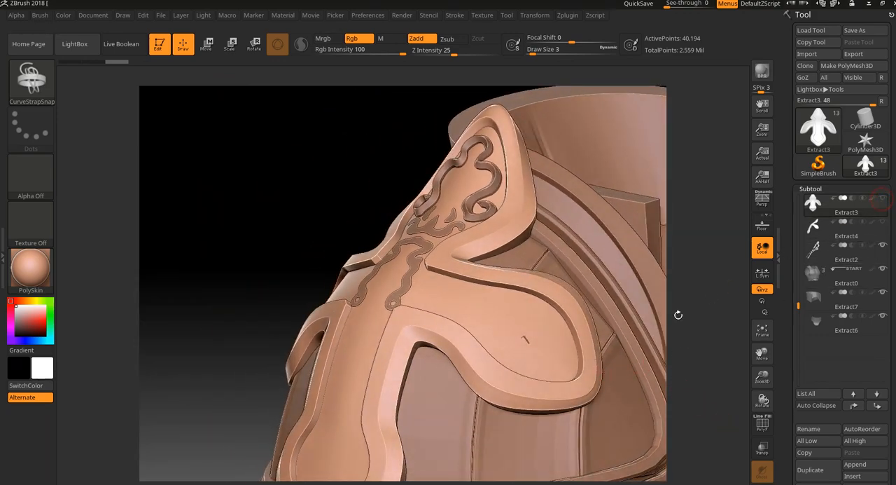
# - Make the Extract6 waist piece the active subtool and isolate it in a front view
pyautogui.keyDown('alt'); pyautogui.click(624, 342); pyautogui.keyUp('alt')
pyautogui.moveTo(676, 360); pyautogui.dragTo(522, 280)
pyautogui.keyDown('alt'); pyautogui.click(497, 261); pyautogui.keyUp('alt')
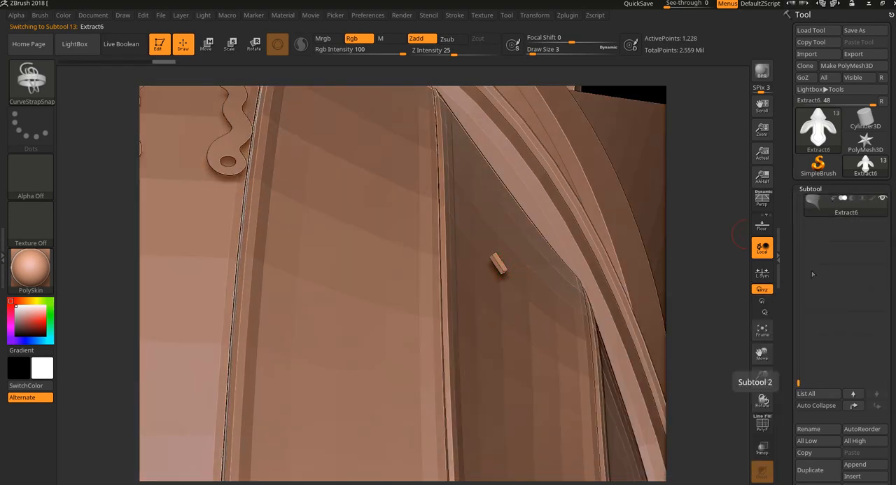
pyautogui.press('ctrl')
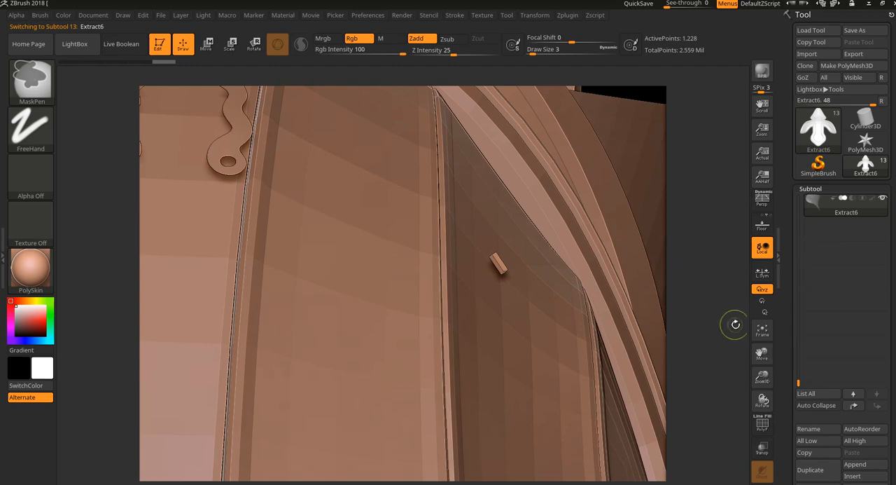
pyautogui.moveTo(734, 330)
pyautogui.mouseDown()
pyautogui.moveTo(705, 364)
pyautogui.moveTo(712, 322)
pyautogui.moveTo(693, 341)
pyautogui.moveTo(712, 339)
pyautogui.moveTo(694, 400)
pyautogui.moveTo(721, 384)
pyautogui.moveTo(519, 301)
pyautogui.mouseUp()
pyautogui.click(763, 484)
pyautogui.moveTo(652, 262)
pyautogui.mouseDown()
pyautogui.moveTo(670, 264)
pyautogui.moveTo(651, 266)
pyautogui.mouseUp()
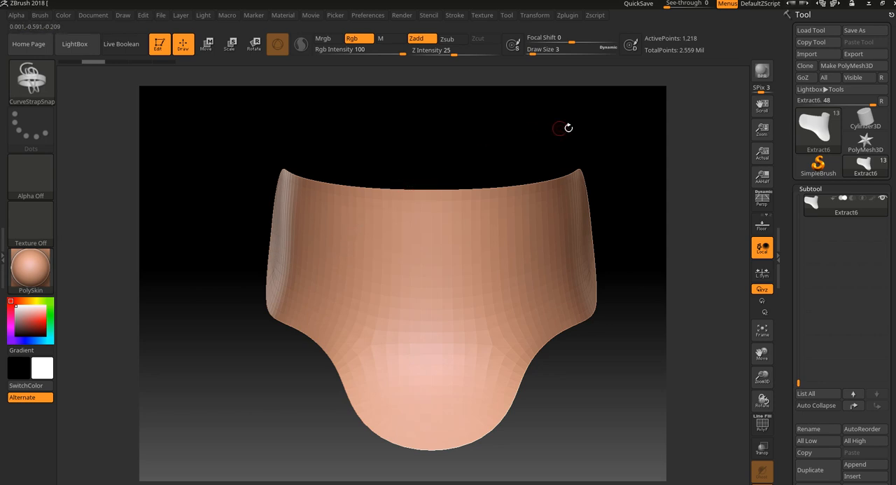
# - Limit Frame Mesh to the Border option by turning off Creased edges and Polygroups in the curve functions
pyautogui.moveTo(559, 128); pyautogui.dragTo(616, 184)
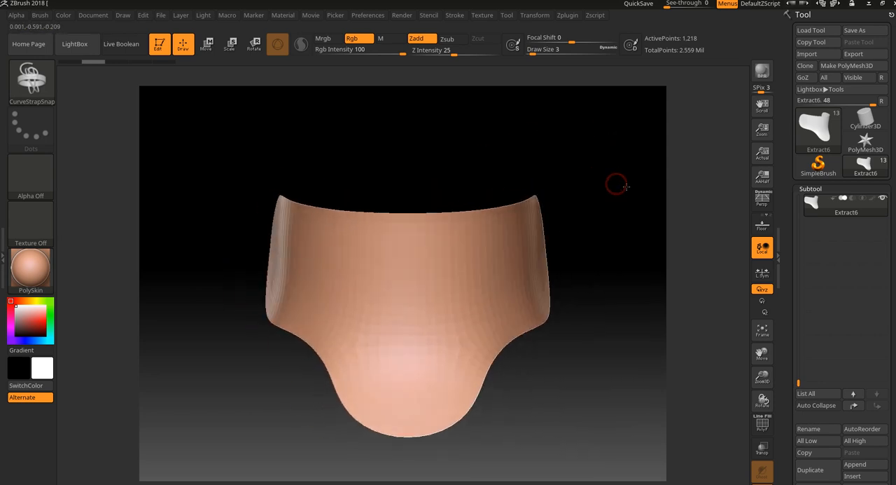
pyautogui.click(454, 14)
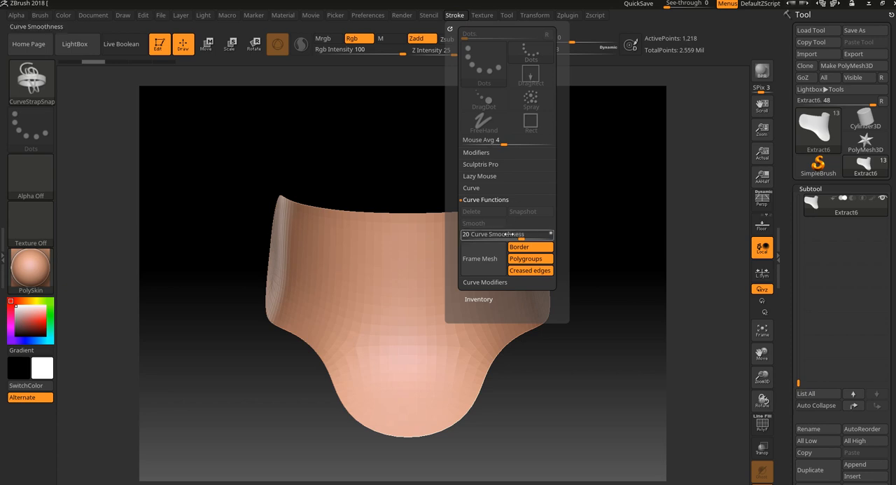
pyautogui.click(485, 200)
pyautogui.click(490, 200)
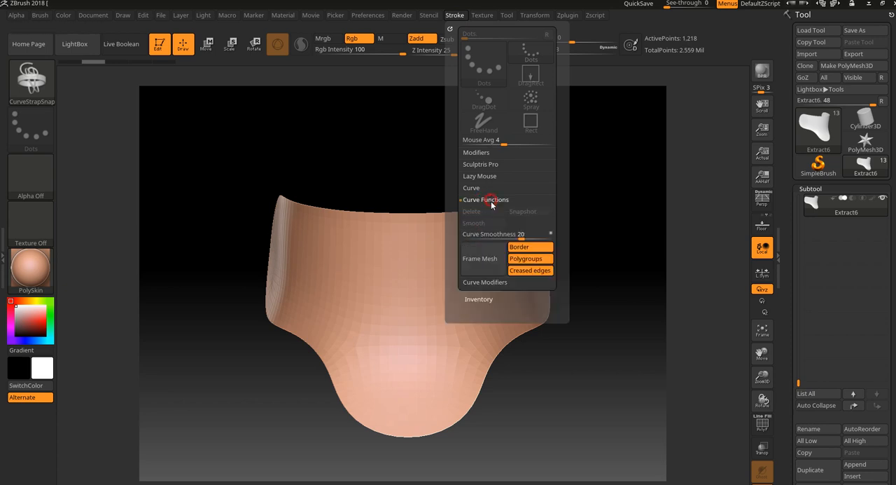
pyautogui.click(525, 272)
pyautogui.click(525, 272)
pyautogui.click(525, 271)
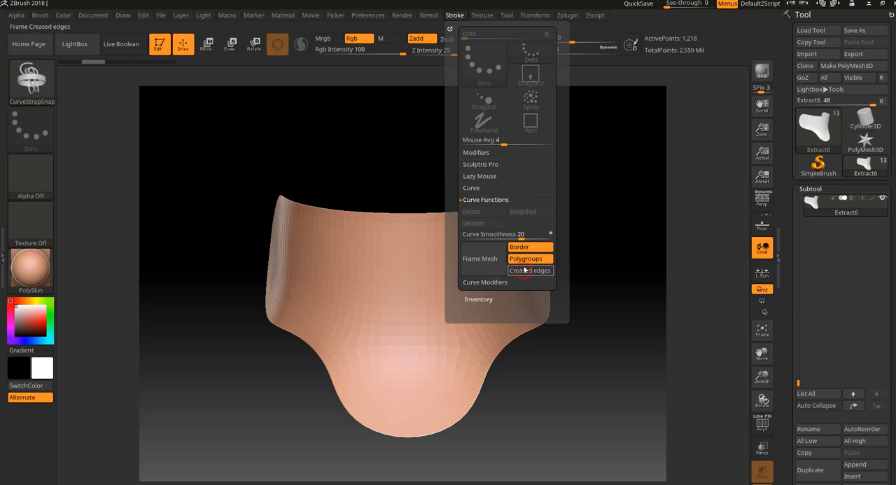
pyautogui.click(525, 259)
# - Frame the border of the Extract6 armor piece with a curve using Frame Mesh
pyautogui.moveTo(622, 200)
pyautogui.mouseDown()
pyautogui.moveTo(631, 204)
pyautogui.moveTo(521, 230)
pyautogui.moveTo(481, 212)
pyautogui.mouseUp()
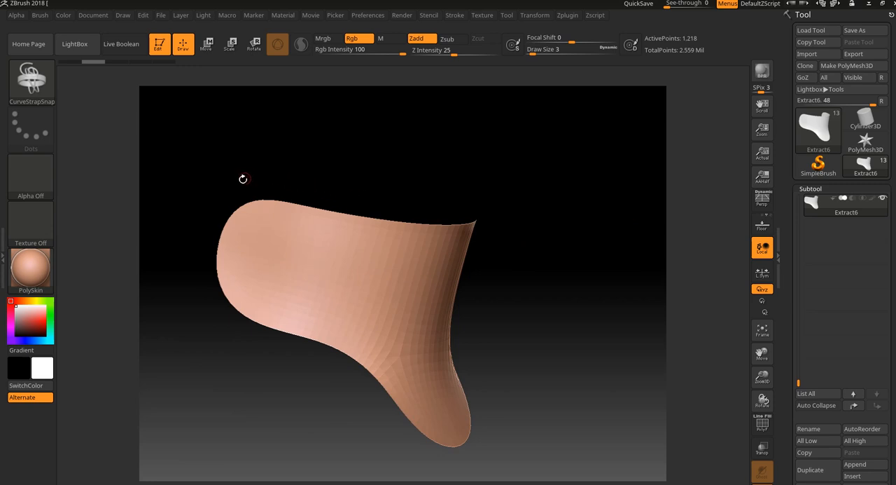
pyautogui.moveTo(501, 248); pyautogui.dragTo(308, 273)
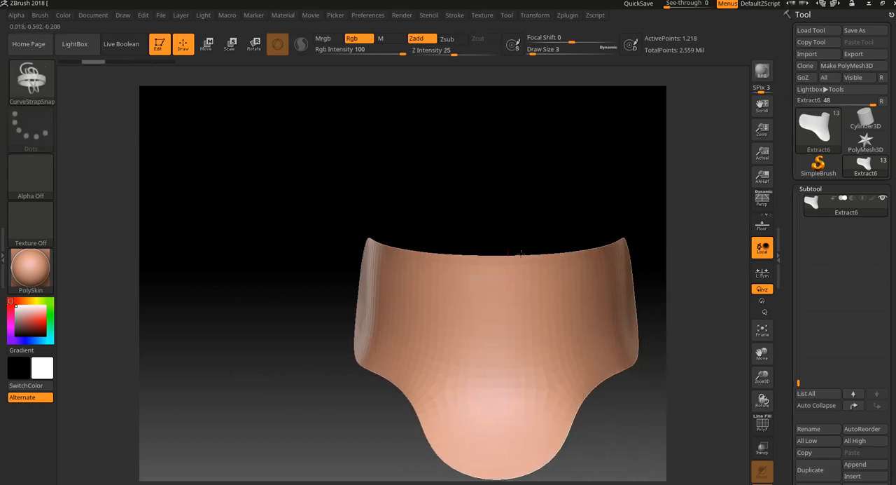
pyautogui.click(457, 16)
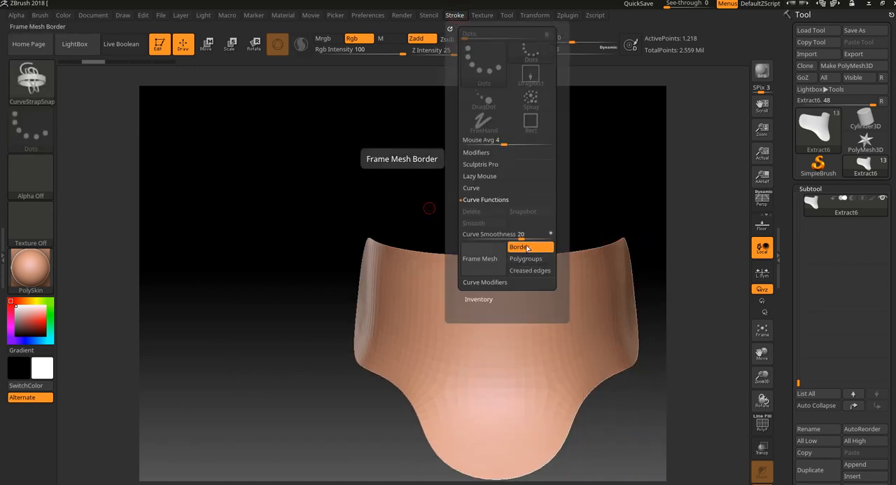
pyautogui.click(483, 260)
pyautogui.moveTo(671, 196); pyautogui.dragTo(669, 203)
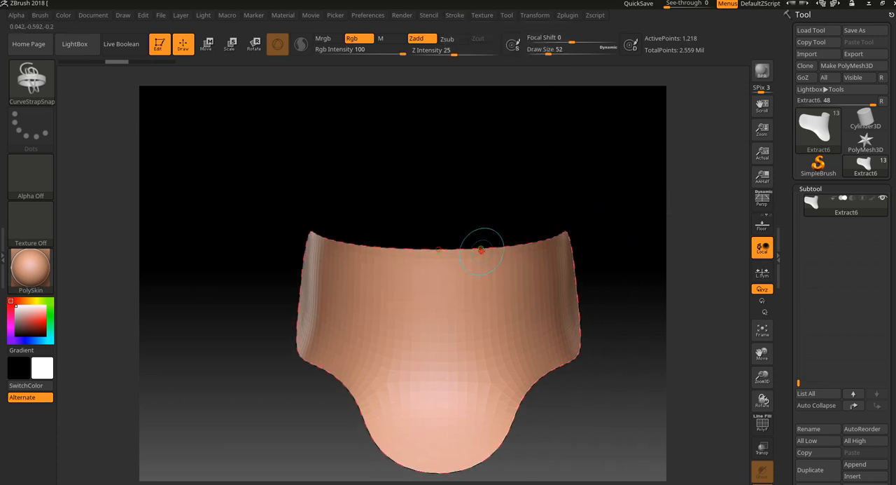
# - Try applying the strap to the border curve, undo it, and reduce the brush size
pyautogui.click(481, 250)
pyautogui.hotkey('ctrl', 'z')
pyautogui.moveTo(578, 198)
pyautogui.mouseDown()
pyautogui.moveTo(569, 199)
pyautogui.moveTo(602, 210)
pyautogui.moveTo(564, 243)
pyautogui.moveTo(560, 216)
pyautogui.mouseUp()
pyautogui.press('[')
pyautogui.press('[')
pyautogui.press('[')
pyautogui.press('[')
pyautogui.press('[')
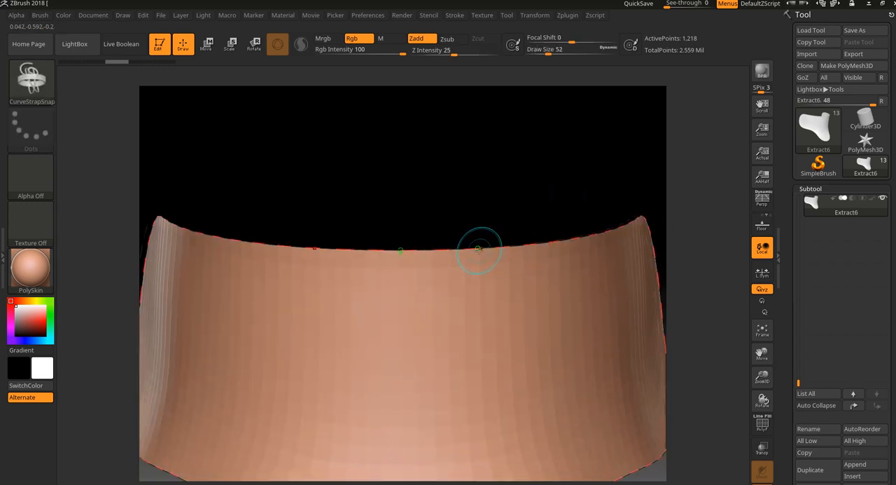
# - Try applying the strap again and pulling the curve away from the upper edge, and undo back to the plain border curve
pyautogui.click(479, 250)
pyautogui.moveTo(488, 210); pyautogui.dragTo(492, 214)
pyautogui.click(463, 250)
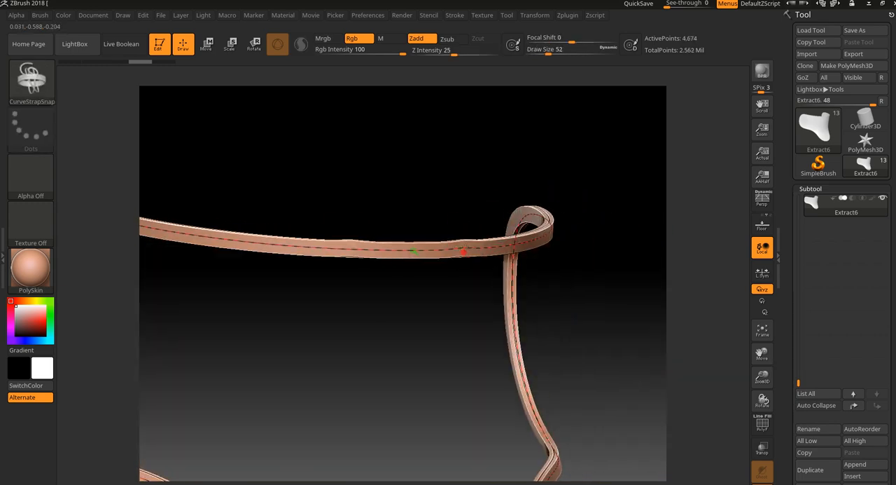
pyautogui.moveTo(463, 250); pyautogui.dragTo(545, 126)
pyautogui.keyDown('alt'); pyautogui.moveTo(614, 260); pyautogui.dragTo(607, 199); pyautogui.keyUp('alt')
pyautogui.moveTo(614, 231); pyautogui.dragTo(604, 219)
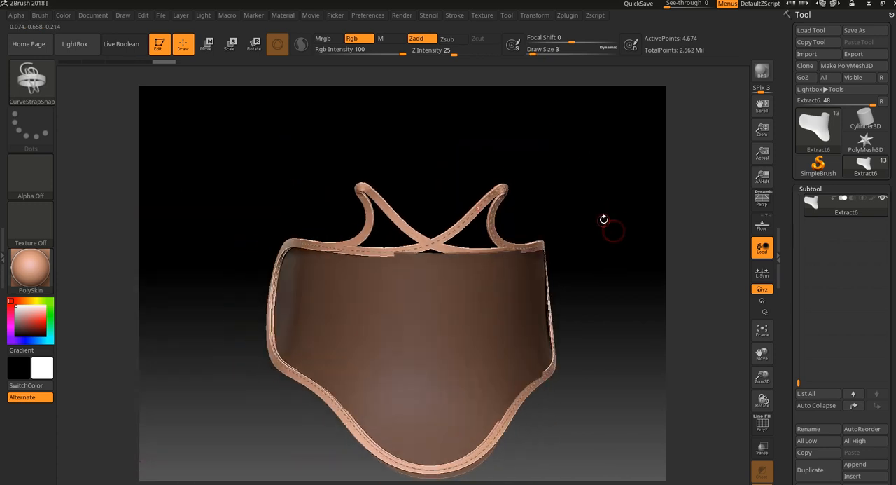
pyautogui.hotkey('ctrl', 'z')
pyautogui.hotkey('ctrl', 'z')
pyautogui.moveTo(599, 211); pyautogui.dragTo(608, 212)
pyautogui.hotkey('ctrl', 'z')
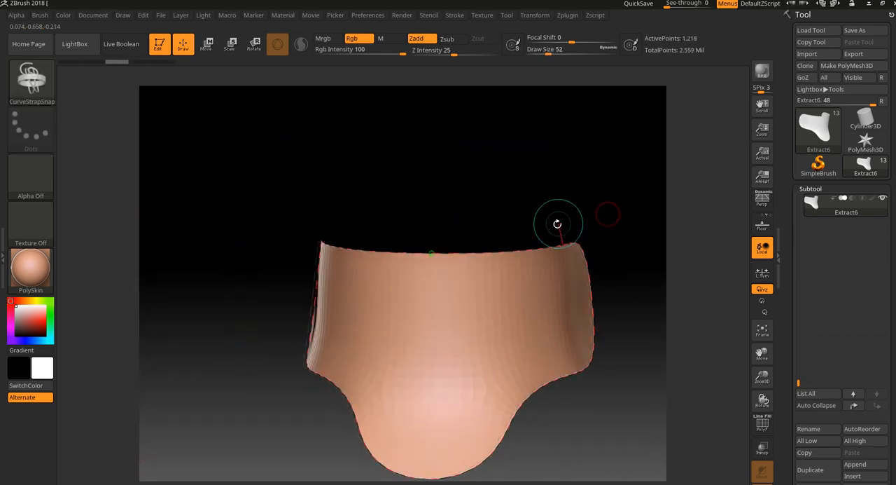
pyautogui.keyDown('alt'); pyautogui.moveTo(489, 203); pyautogui.dragTo(490, 223); pyautogui.keyUp('alt')
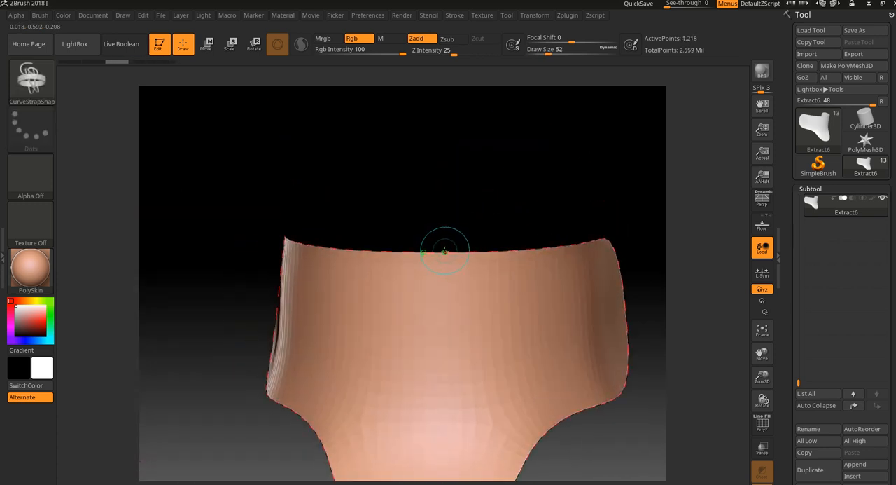
# - Apply the strap along the entire border curve at Draw Size 3, and rebuild it wider at Draw Size 4
pyautogui.click(444, 250)
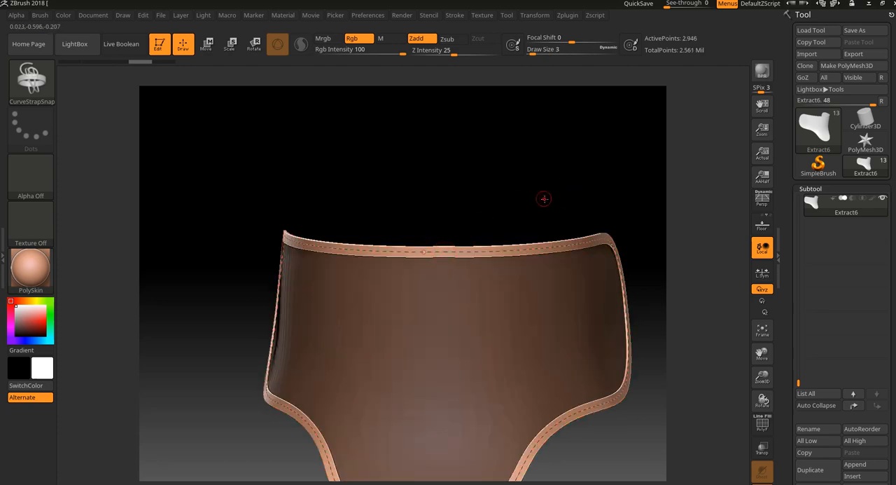
pyautogui.keyDown('alt'); pyautogui.moveTo(537, 186); pyautogui.dragTo(544, 219); pyautogui.keyUp('alt')
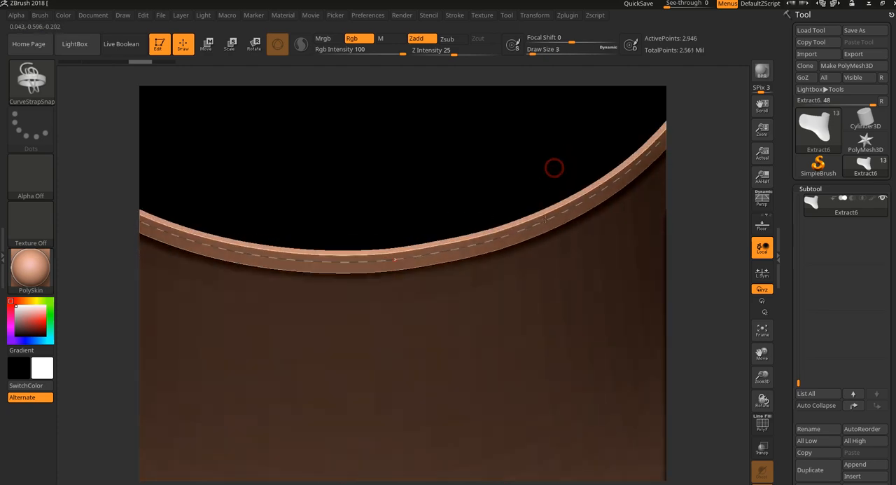
pyautogui.moveTo(554, 169); pyautogui.dragTo(518, 194)
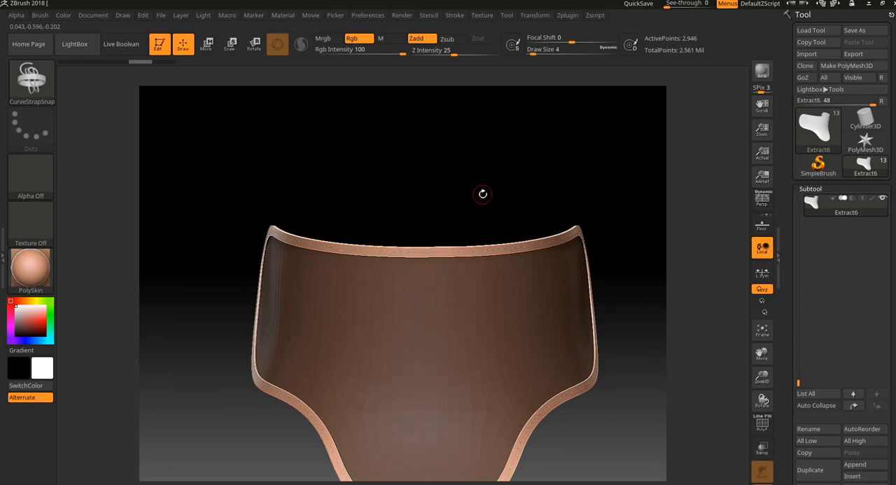
pyautogui.click(459, 250)
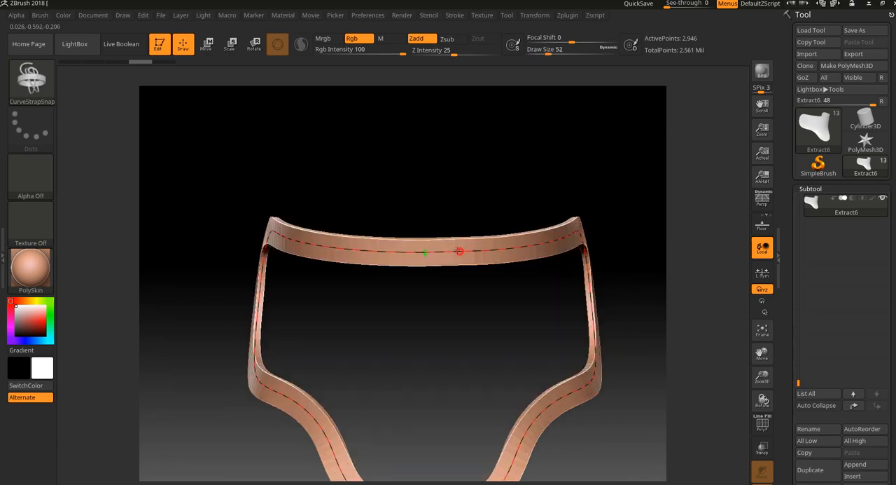
pyautogui.moveTo(541, 195); pyautogui.dragTo(551, 224)
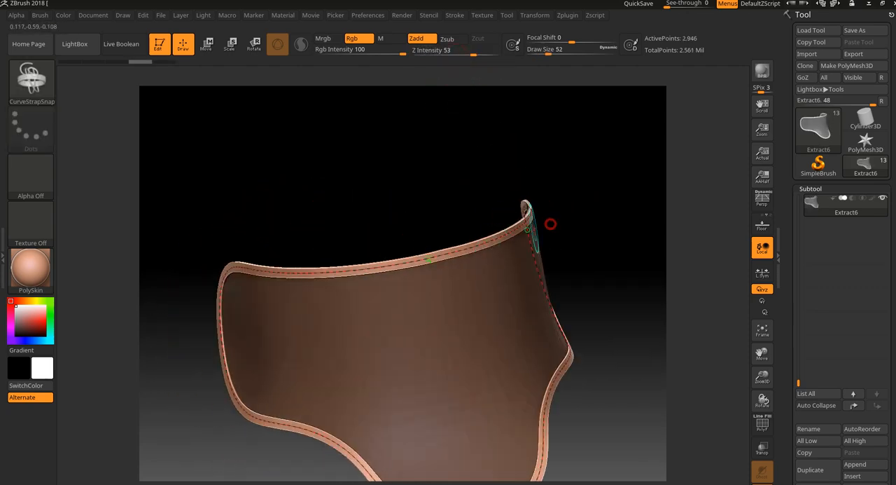
# - Lower Z Intensity to 13 and rebuild the border strap as a thinner band at Draw Size 8
pyautogui.moveTo(466, 249); pyautogui.dragTo(519, 146)
pyautogui.moveTo(468, 53); pyautogui.dragTo(441, 55)
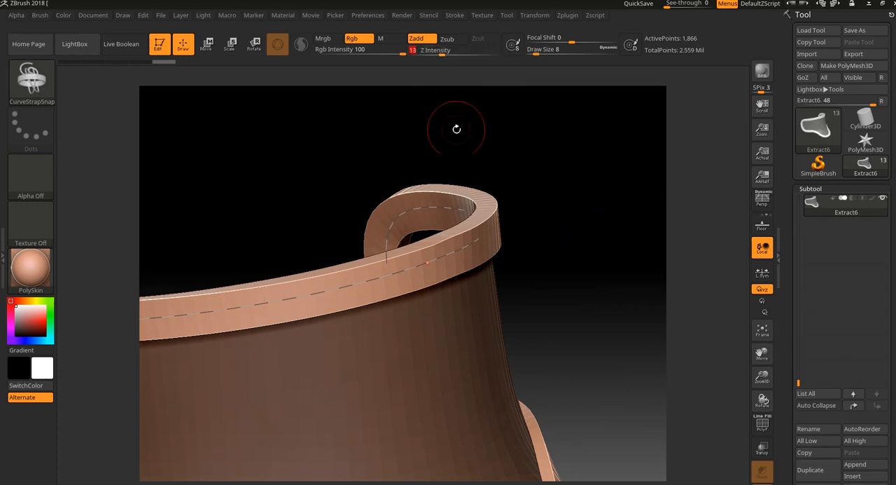
pyautogui.click(454, 246)
pyautogui.moveTo(545, 191); pyautogui.dragTo(558, 212)
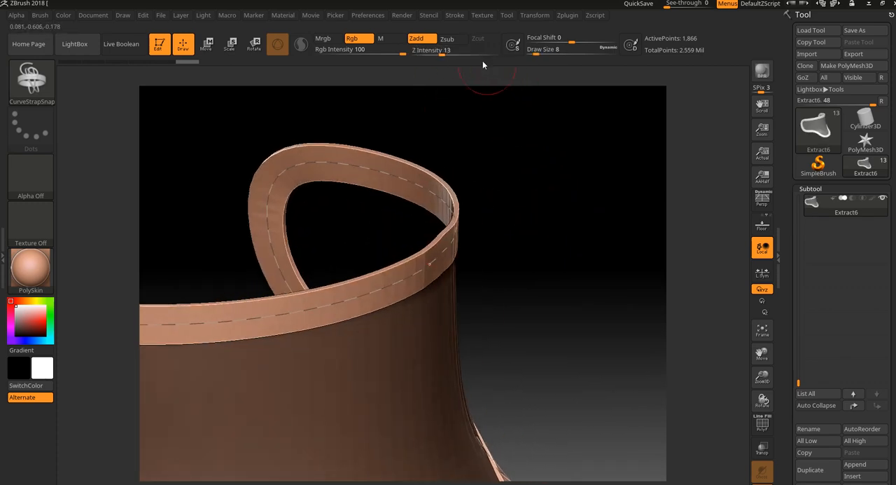
# - Raise Z Intensity to 76, rebuild the border strap, and undo back to the bare armor piece
pyautogui.click(486, 54)
pyautogui.moveTo(488, 76)
pyautogui.mouseDown()
pyautogui.moveTo(510, 212)
pyautogui.moveTo(533, 230)
pyautogui.moveTo(565, 215)
pyautogui.moveTo(532, 189)
pyautogui.moveTo(551, 240)
pyautogui.moveTo(516, 233)
pyautogui.moveTo(516, 156)
pyautogui.moveTo(568, 198)
pyautogui.moveTo(584, 230)
pyautogui.moveTo(582, 220)
pyautogui.moveTo(573, 212)
pyautogui.moveTo(570, 374)
pyautogui.moveTo(553, 350)
pyautogui.mouseUp()
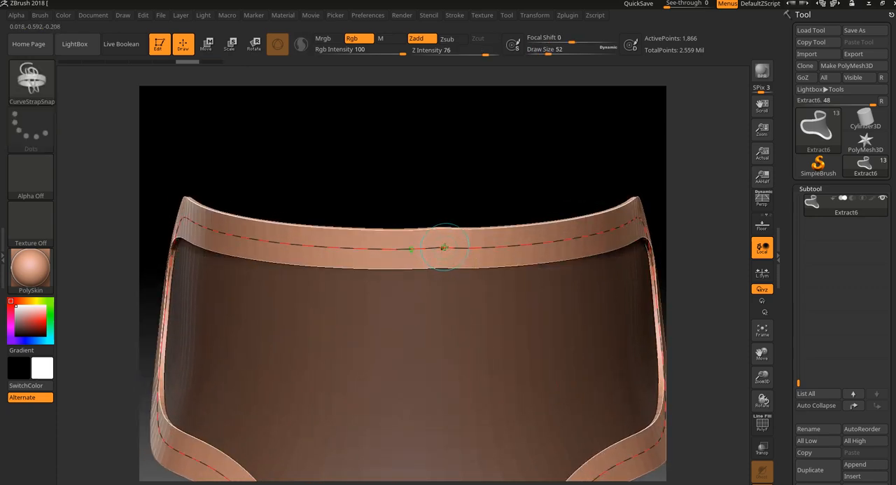
pyautogui.keyDown('alt'); pyautogui.moveTo(463, 211); pyautogui.dragTo(470, 203); pyautogui.keyUp('alt')
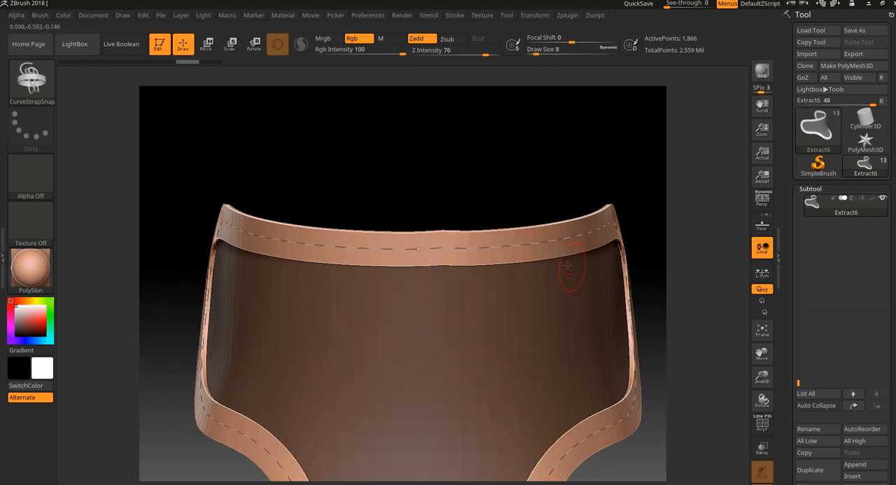
pyautogui.hotkey('ctrl', 'z')
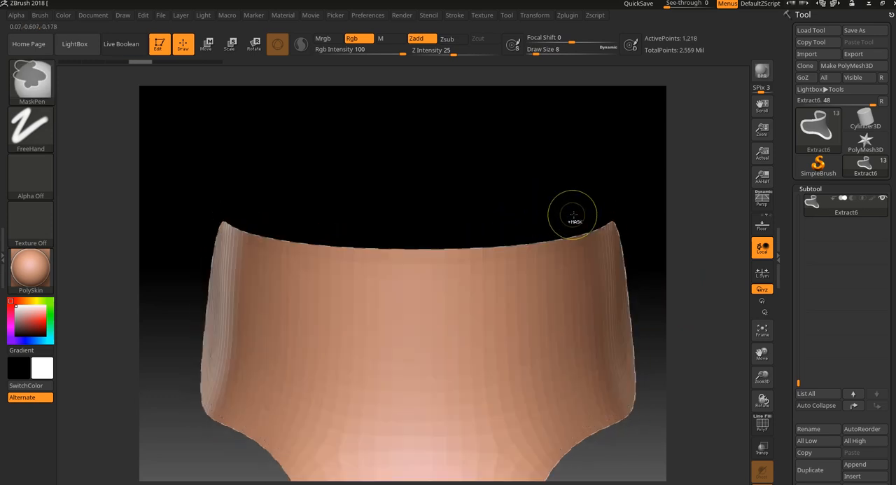
pyautogui.keyDown('alt'); pyautogui.moveTo(648, 249); pyautogui.dragTo(688, 346); pyautogui.keyUp('alt')
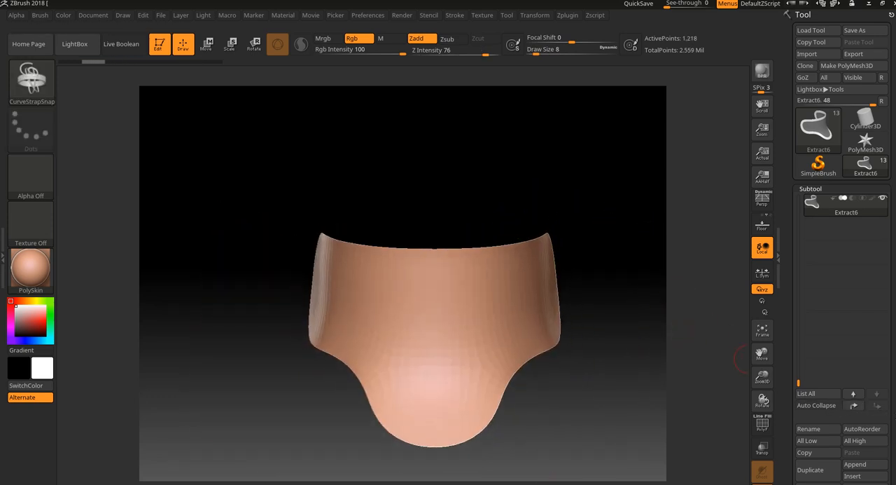
# - Mirror and weld the armor piece's topology, and display its polyframe
pyautogui.scroll(-5, 840, 398)
pyautogui.click(828, 400)
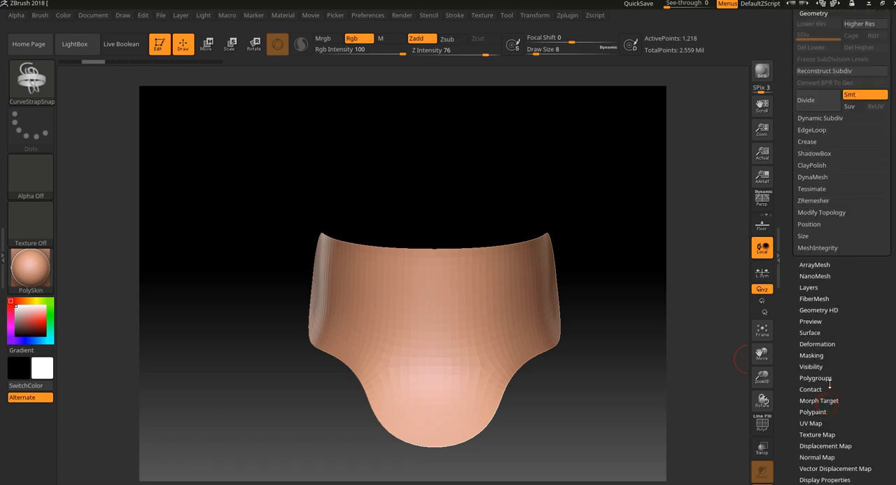
pyautogui.click(837, 213)
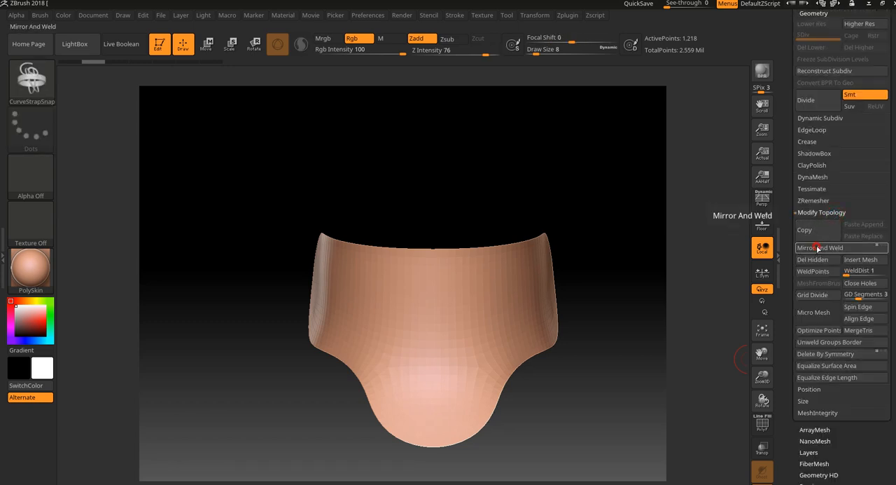
pyautogui.hotkey('shift', 'f')
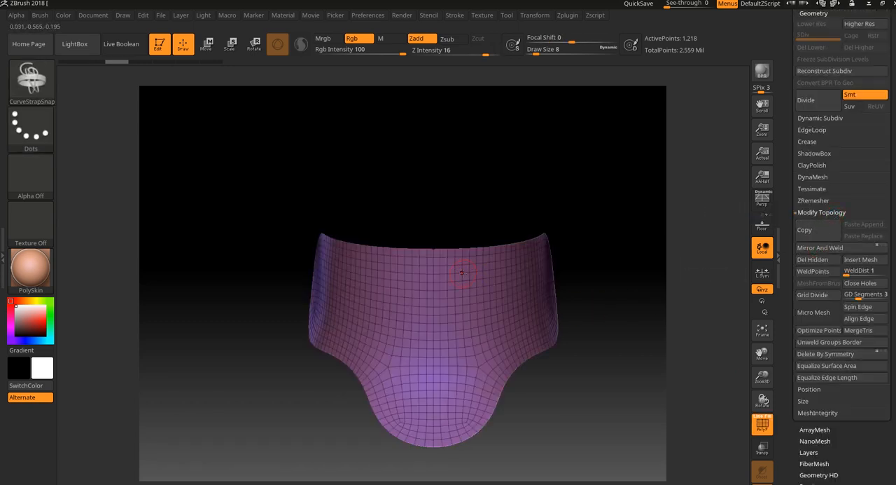
pyautogui.moveTo(502, 187)
pyautogui.keyDown('alt'); pyautogui.mouseDown()
pyautogui.moveTo(518, 236)
pyautogui.moveTo(502, 131)
pyautogui.mouseUp(); pyautogui.keyUp('alt')
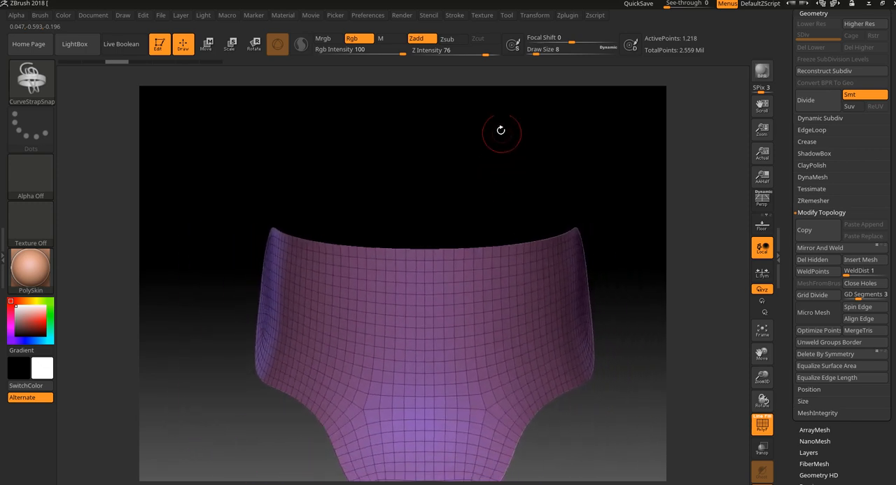
# - Create a curve along the armor piece's border with Frame Mesh, and set Draw Size to 5
pyautogui.click(454, 14)
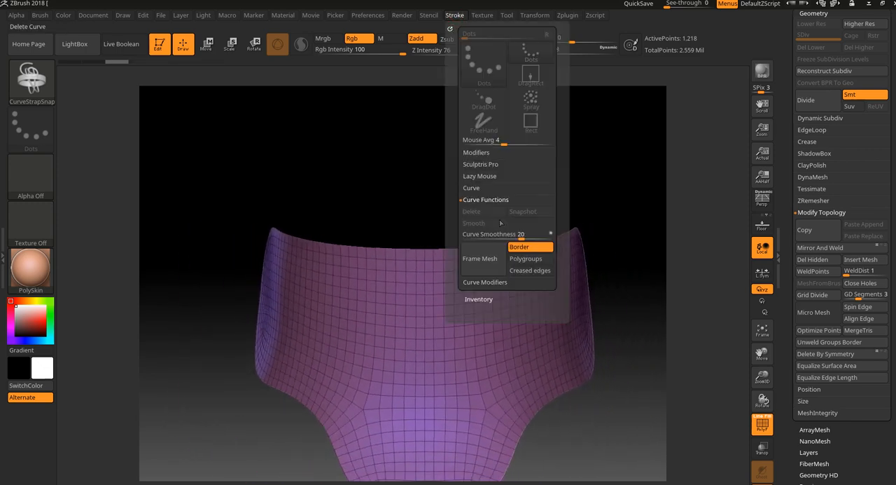
pyautogui.click(489, 259)
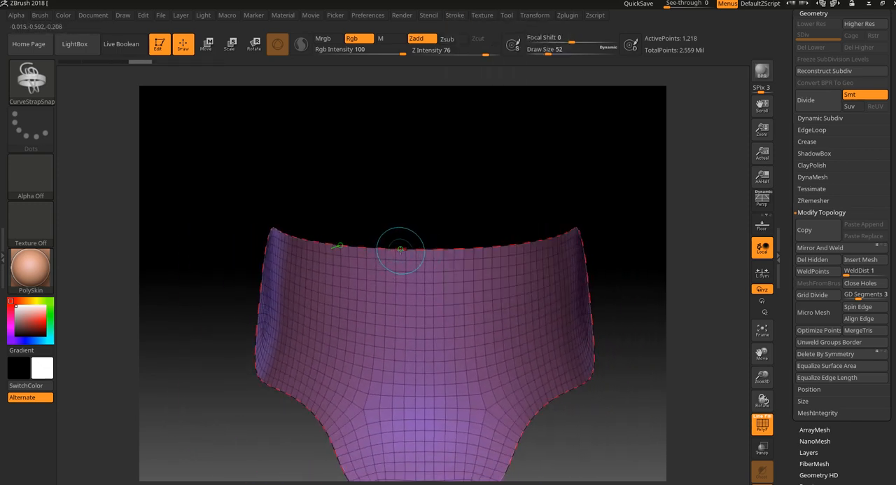
pyautogui.moveTo(400, 249); pyautogui.dragTo(496, 202)
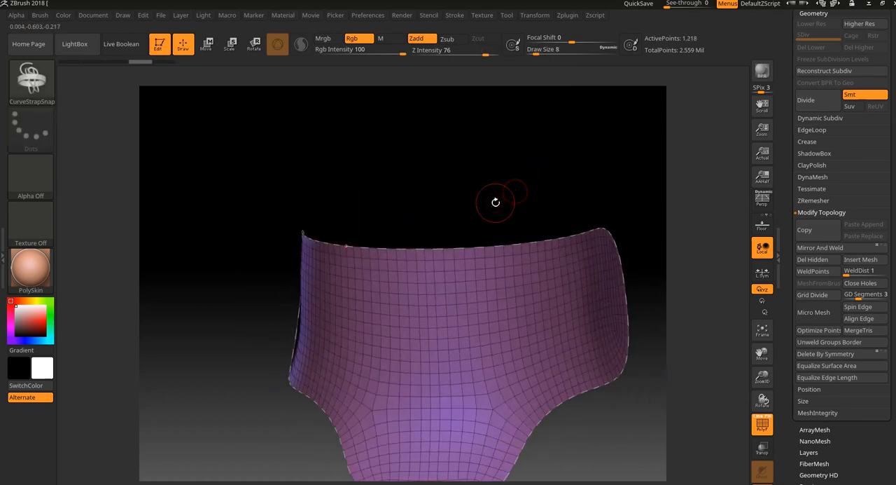
pyautogui.press('[')
pyautogui.press('[')
# - Try applying the strap along the border curve, and undo it
pyautogui.click(473, 247)
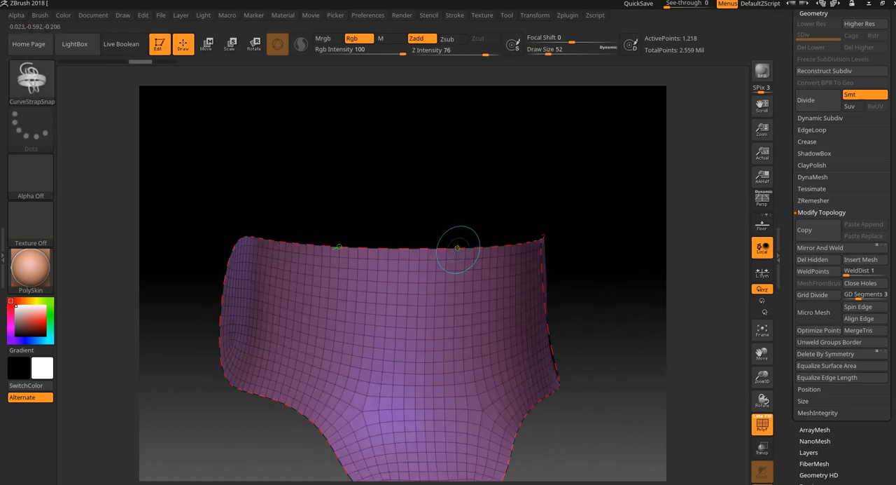
pyautogui.click(462, 240)
pyautogui.hotkey('ctrl', 'z')
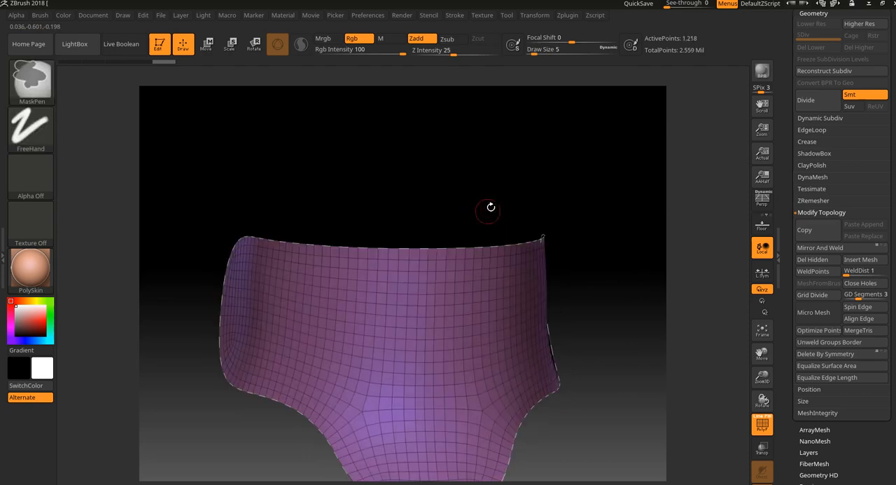
# - Hide the polyframe, and try applying the strap with a pull on the upper edge before undoing it
pyautogui.hotkey('shift', 'f')
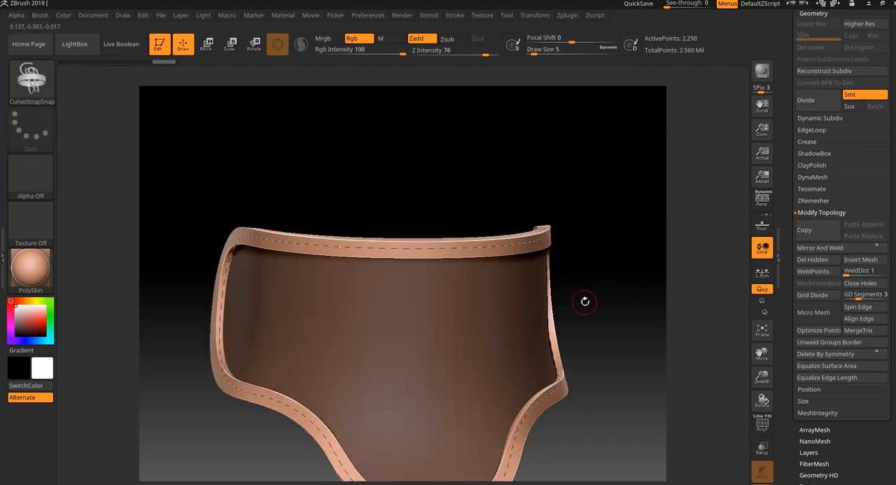
pyautogui.moveTo(584, 301)
pyautogui.mouseDown()
pyautogui.moveTo(612, 276)
pyautogui.moveTo(578, 280)
pyautogui.moveTo(570, 256)
pyautogui.mouseUp()
pyautogui.moveTo(532, 188)
pyautogui.keyDown('alt'); pyautogui.mouseDown()
pyautogui.moveTo(514, 220)
pyautogui.moveTo(490, 194)
pyautogui.moveTo(505, 189)
pyautogui.moveTo(510, 201)
pyautogui.mouseUp(); pyautogui.keyUp('alt')
pyautogui.hotkey('ctrl', 'z')
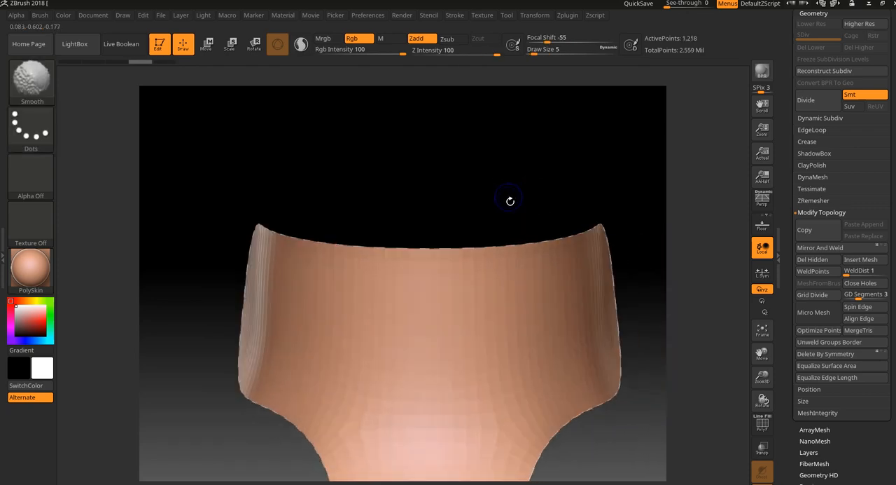
pyautogui.moveTo(499, 243); pyautogui.dragTo(504, 235)
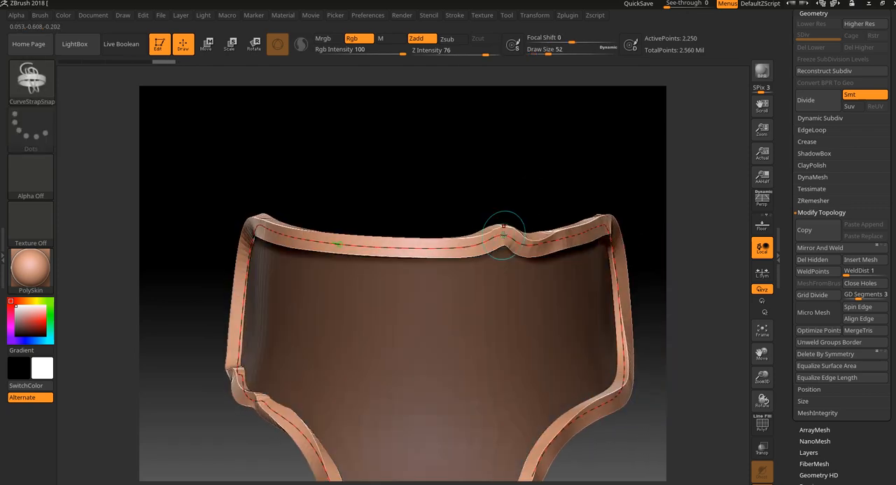
pyautogui.hotkey('ctrl', 'z')
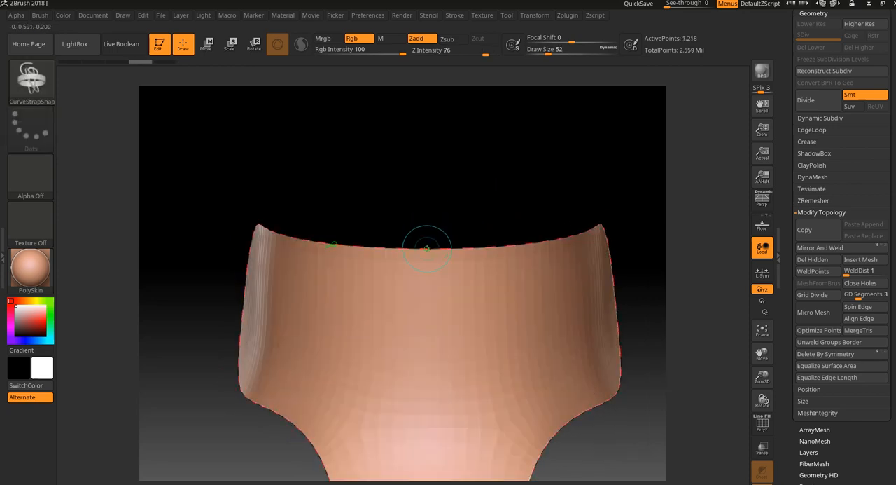
# - Apply the strap along the entire border curve at Draw Size 5, and turn off Solo to show the surrounding armor
pyautogui.hotkey('ctrl', 'shift', 'z')
pyautogui.moveTo(427, 241)
pyautogui.mouseDown()
pyautogui.moveTo(474, 189)
pyautogui.moveTo(268, 206)
pyautogui.mouseUp()
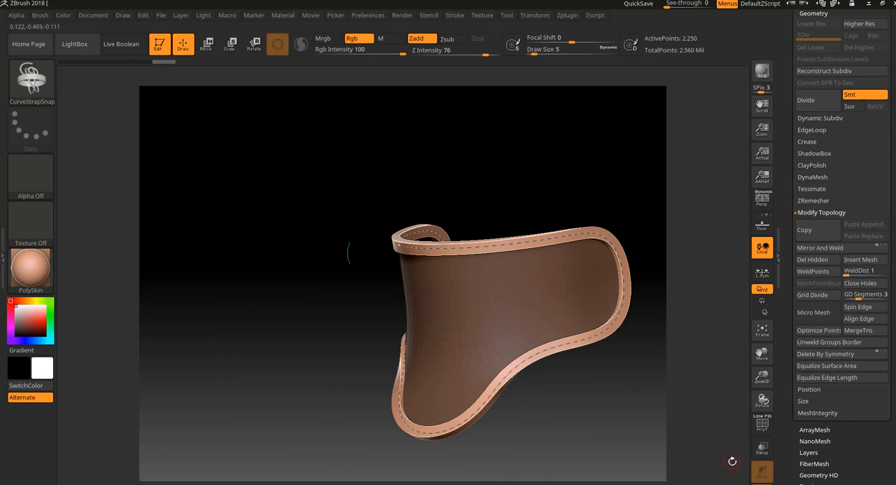
pyautogui.click(762, 483)
pyautogui.moveTo(700, 415); pyautogui.dragTo(668, 354)
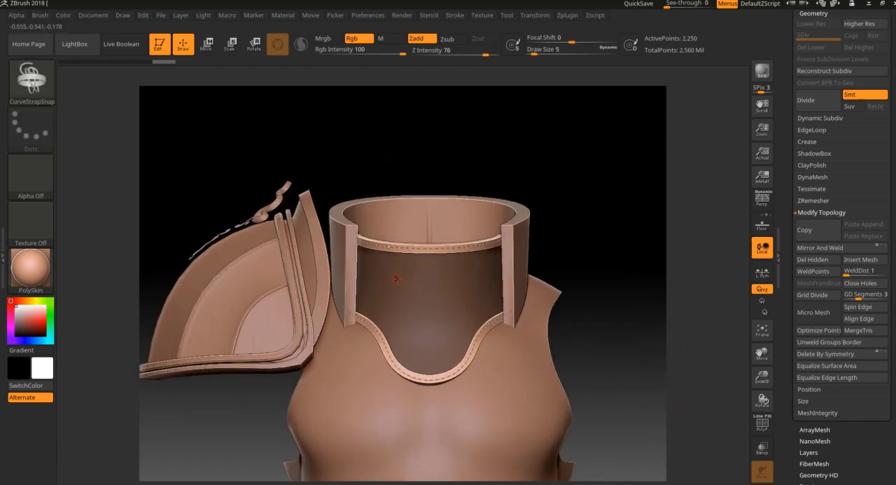
pyautogui.moveTo(635, 274); pyautogui.dragTo(596, 261)
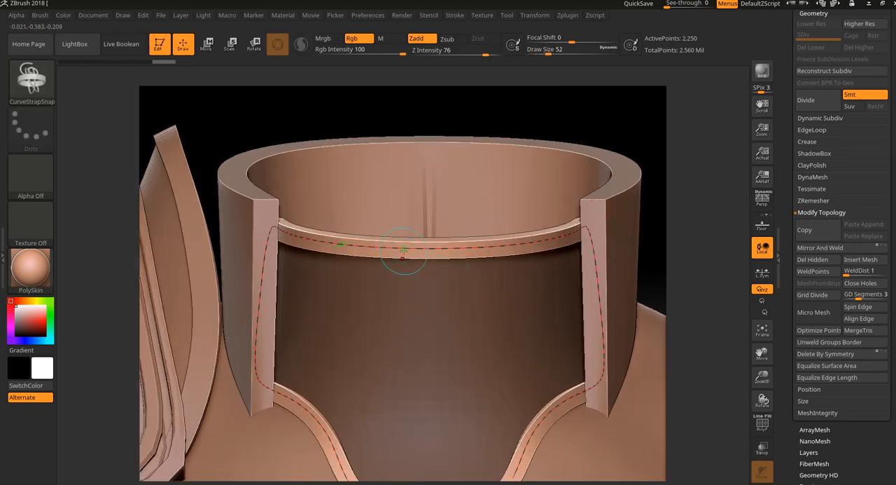
pyautogui.click(715, 276)
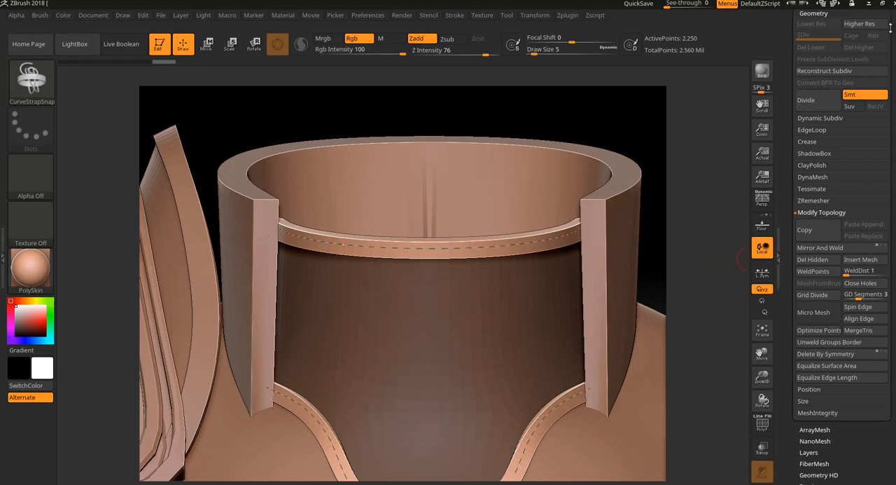
# - Split the unmasked strap from the armor piece into its own subtool with Split Unmasked Points
pyautogui.moveTo(891, 28); pyautogui.dragTo(890, 138)
pyautogui.click(812, 111)
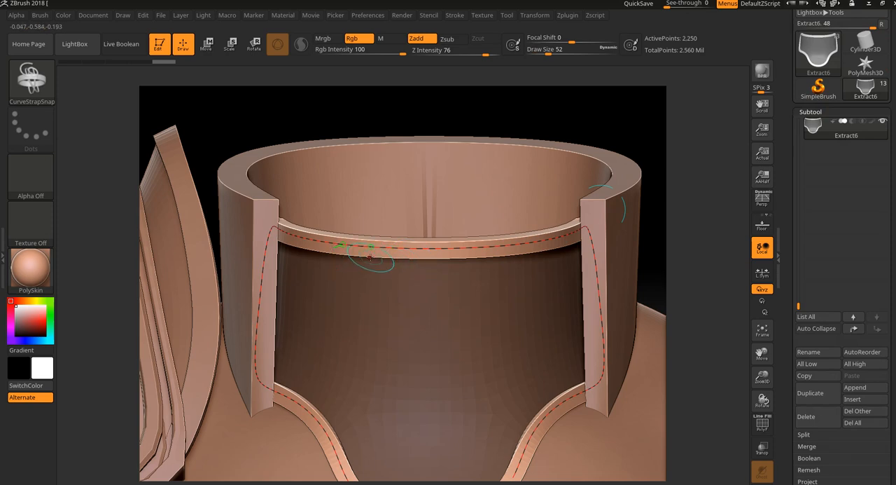
pyautogui.click(812, 435)
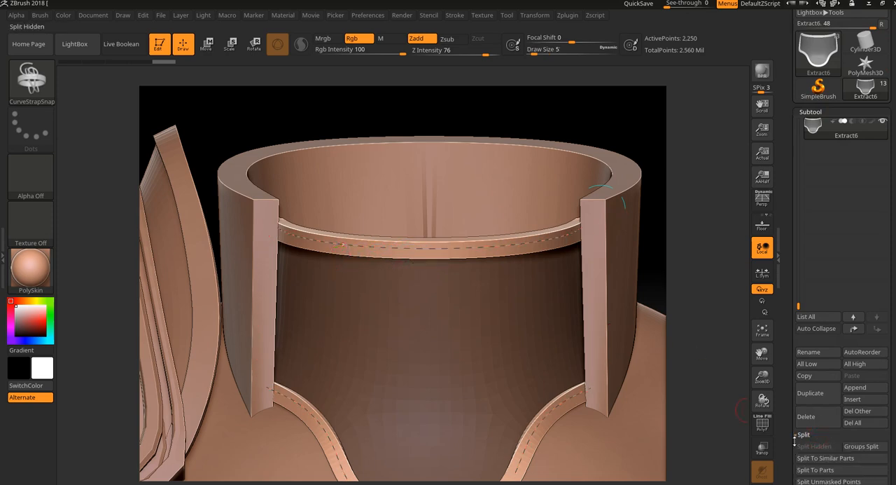
pyautogui.scroll(-3, 890, 420)
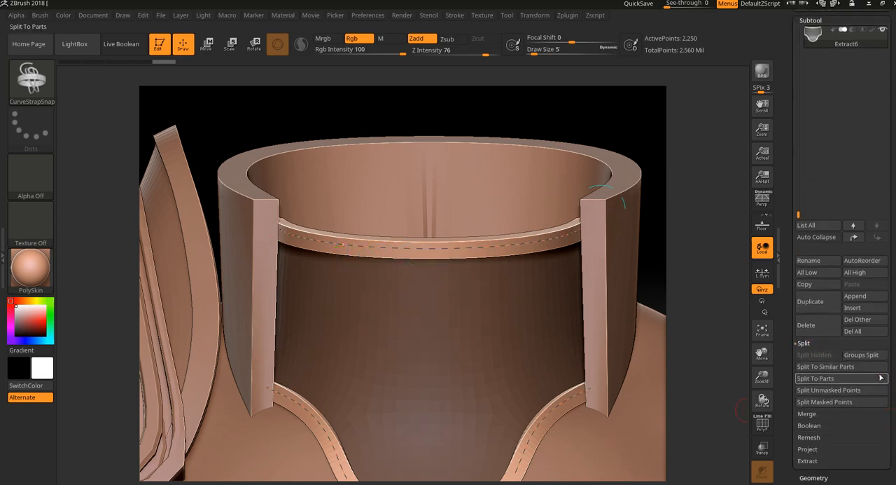
pyautogui.click(831, 390)
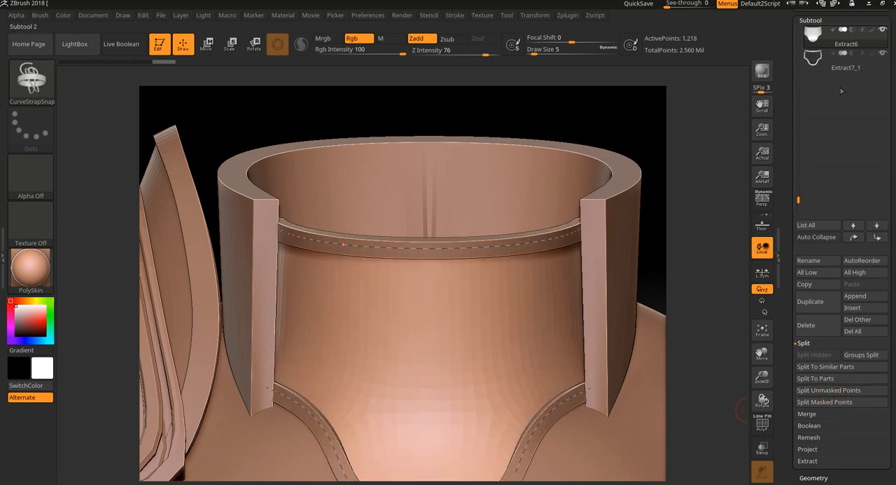
# - Toggle the split strap subtool's visibility to compare, and leave it hidden
pyautogui.moveTo(879, 68)
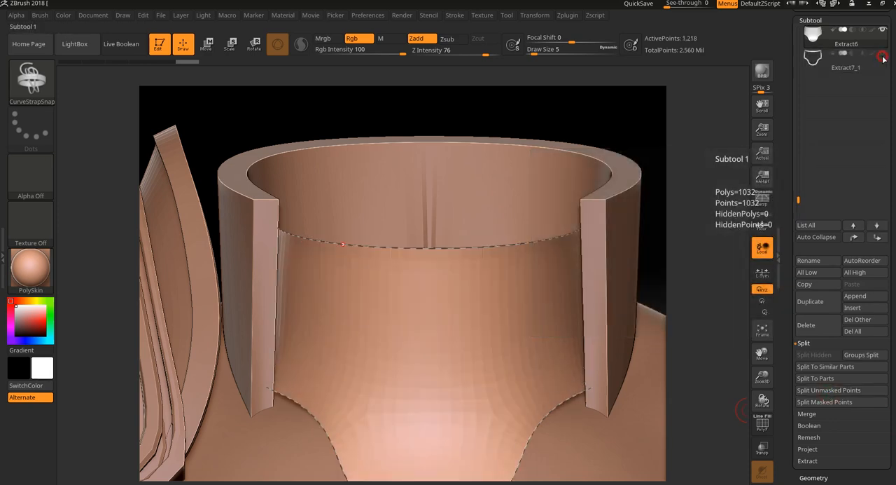
pyautogui.click(884, 44)
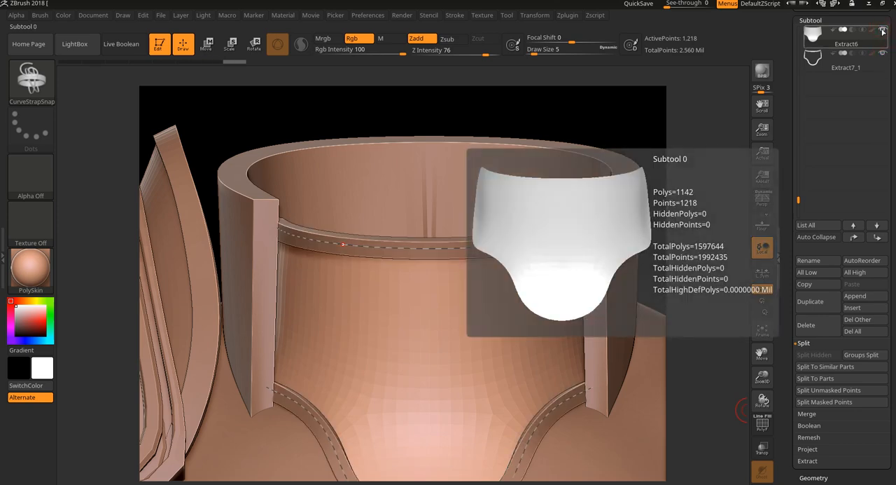
pyautogui.click(885, 56)
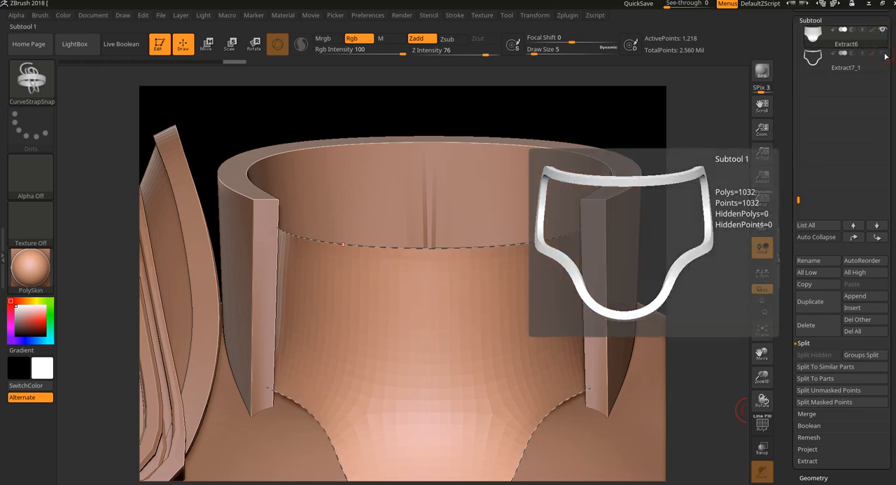
pyautogui.click(877, 46)
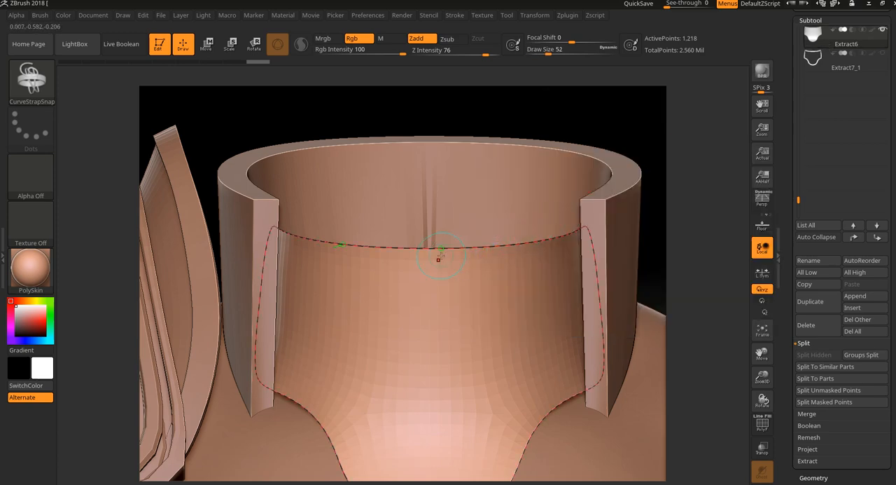
# - Delete the remaining border curve from the armor piece
pyautogui.click(456, 15)
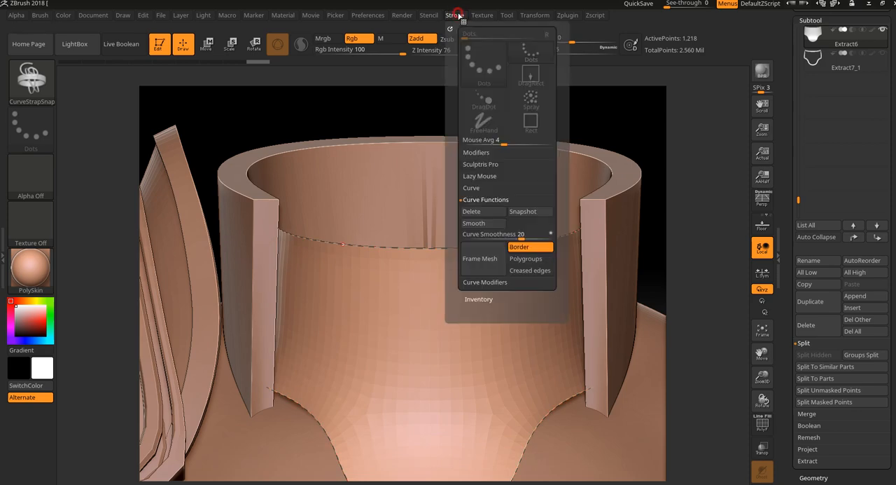
pyautogui.click(481, 216)
pyautogui.keyDown('ctrl'); pyautogui.moveTo(703, 243); pyautogui.dragTo(702, 248, button='right'); pyautogui.keyUp('ctrl')
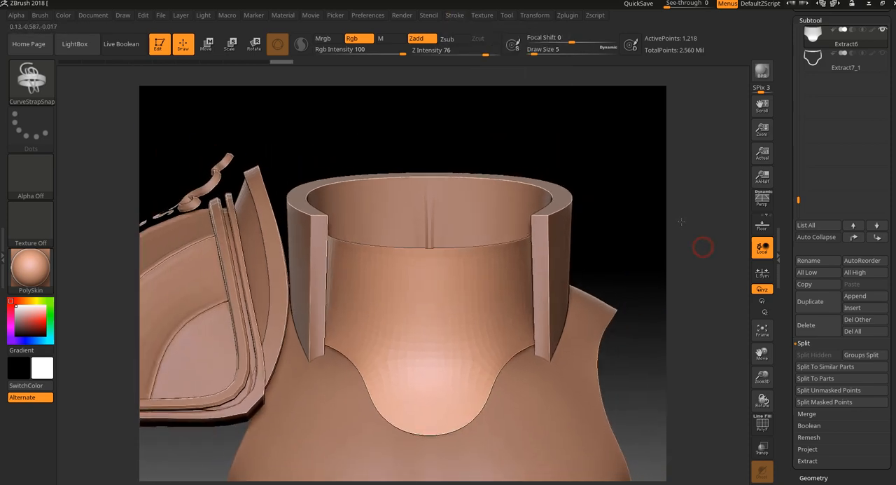
# - Frame the armor piece's border with a new curve, and build the strap along it
pyautogui.moveTo(839, 61)
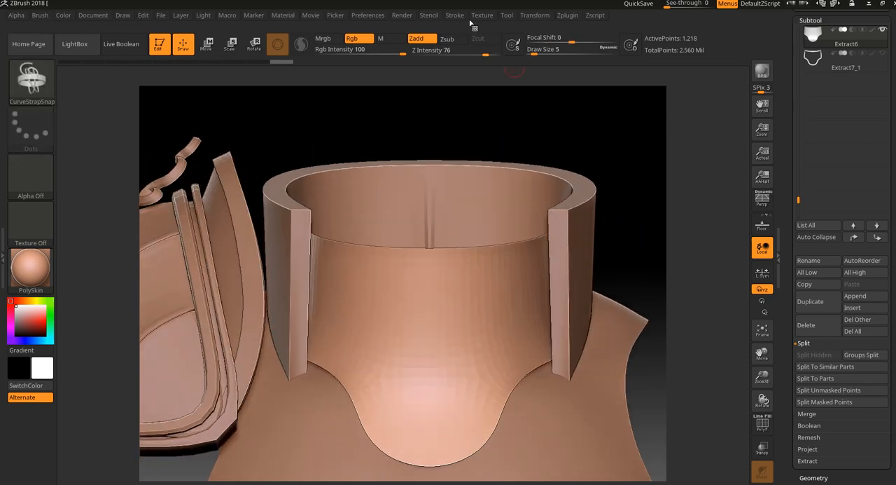
pyautogui.click(465, 17)
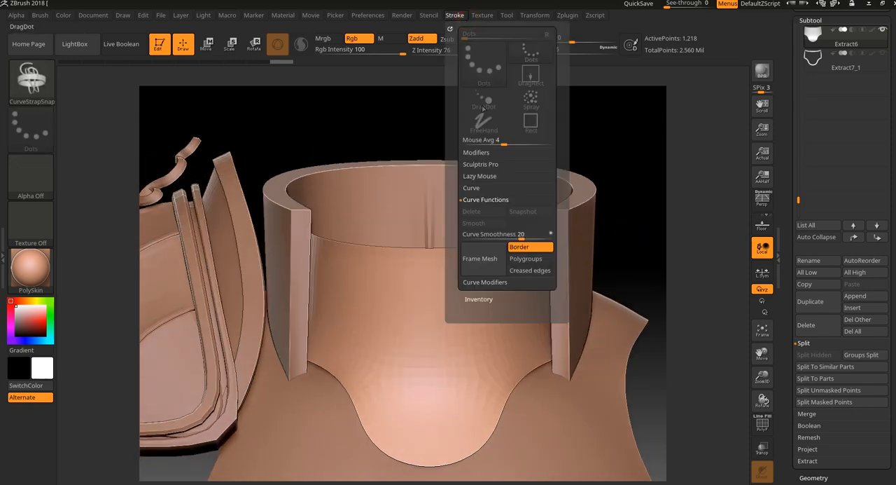
pyautogui.click(497, 268)
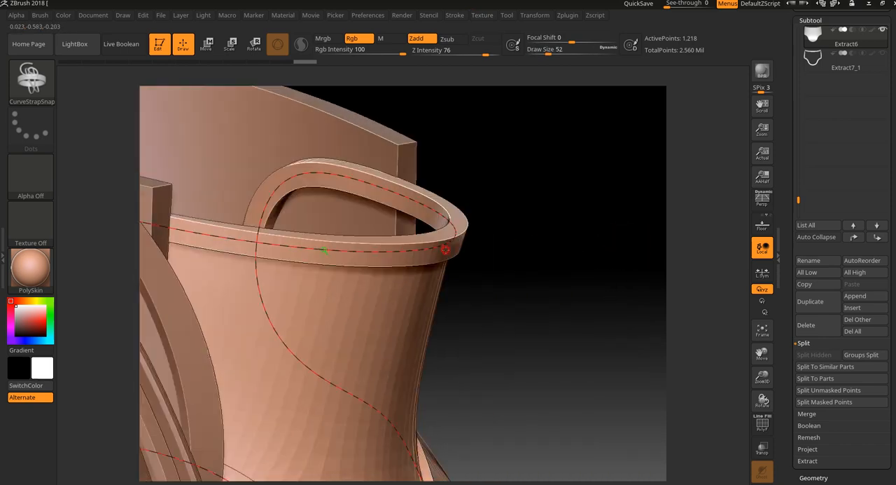
pyautogui.moveTo(531, 210); pyautogui.dragTo(524, 292)
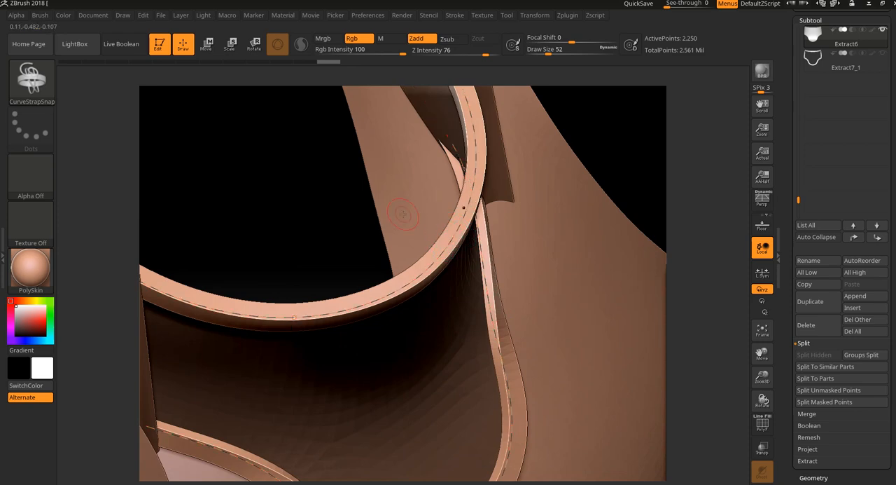
# - Change the strap brush's Imbed depth, and rebuild the border strap with it
pyautogui.click(40, 15)
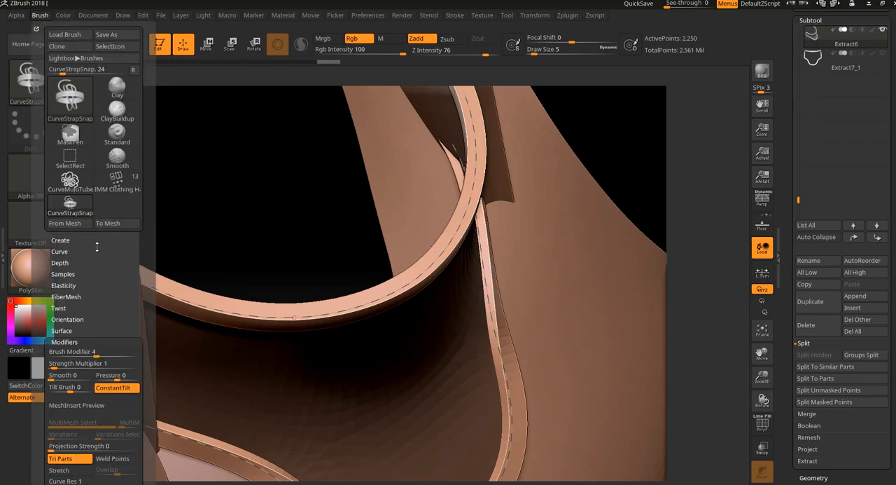
pyautogui.click(83, 264)
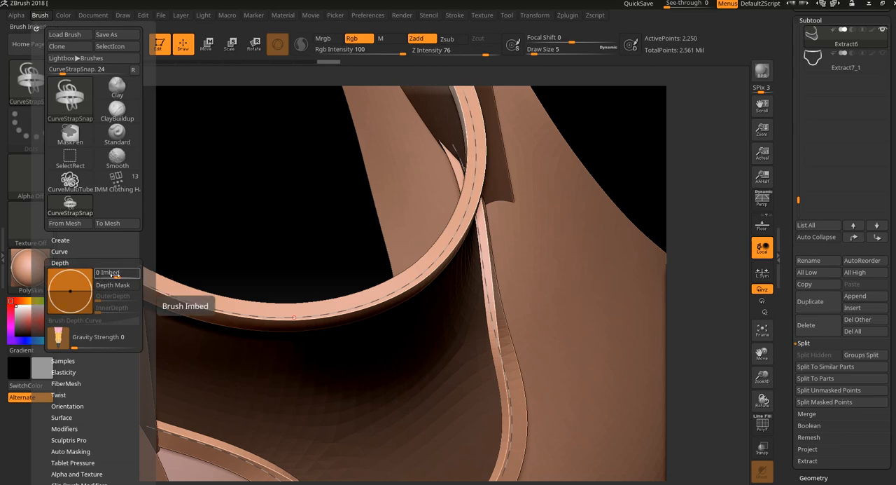
pyautogui.click(116, 275)
pyautogui.click(116, 276)
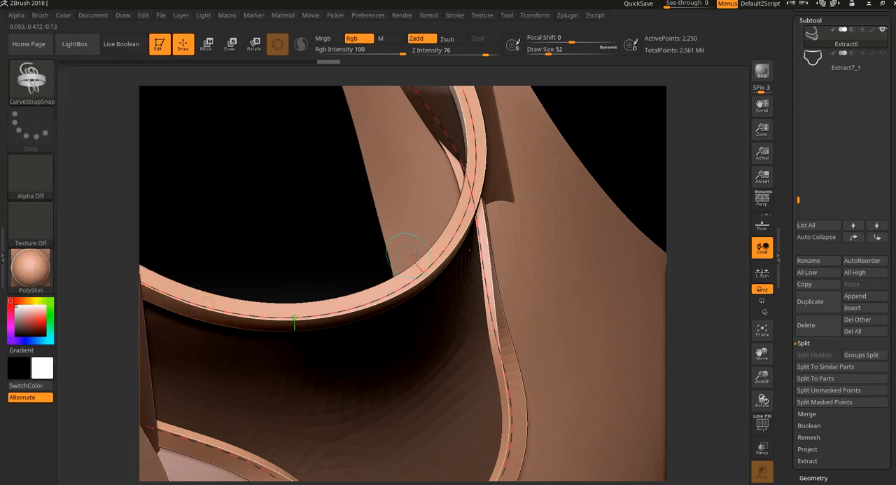
pyautogui.click(435, 265)
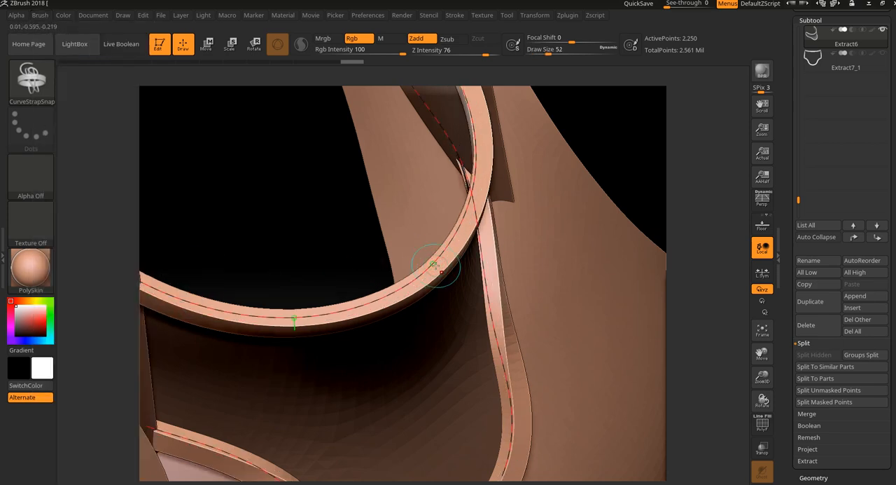
# - Adjust the strap brush's Imbed setting again, and update the border strap along its existing curve
pyautogui.keyDown('alt'); pyautogui.moveTo(709, 252); pyautogui.dragTo(685, 186); pyautogui.keyUp('alt')
pyautogui.moveTo(647, 230); pyautogui.dragTo(602, 303)
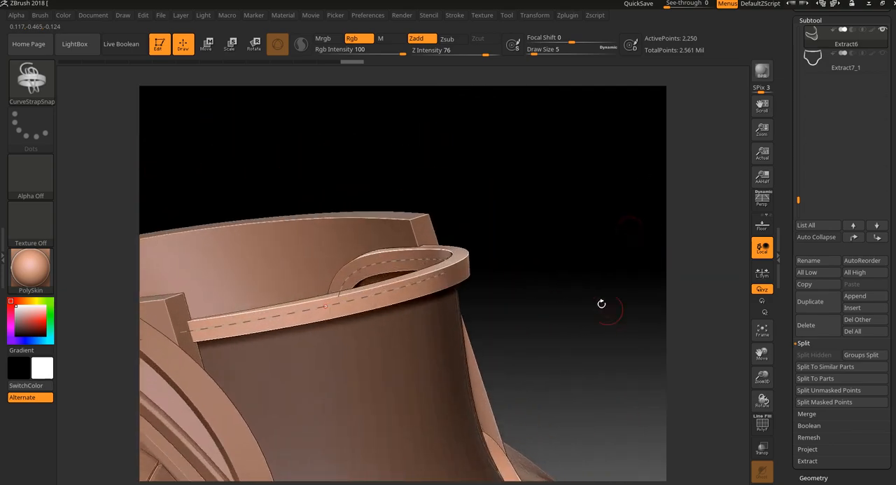
pyautogui.click(40, 15)
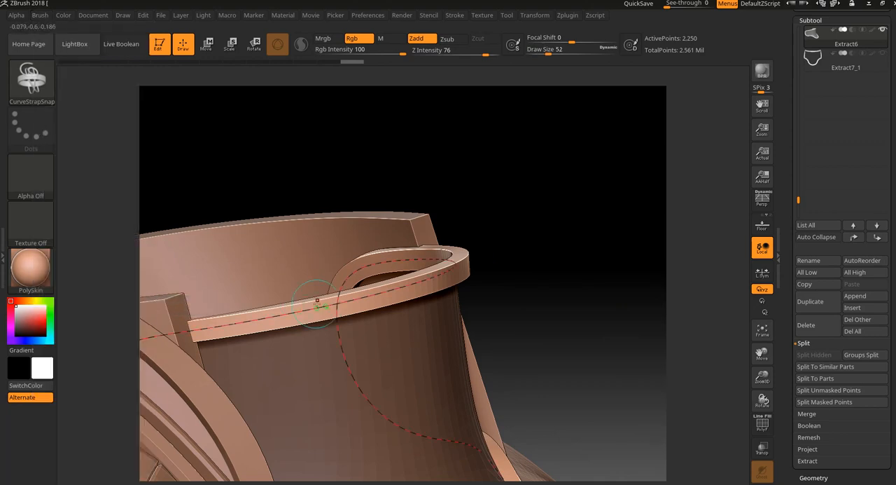
pyautogui.click(317, 302)
pyautogui.moveTo(566, 226)
pyautogui.mouseDown()
pyautogui.moveTo(535, 295)
pyautogui.moveTo(496, 240)
pyautogui.moveTo(480, 194)
pyautogui.moveTo(398, 260)
pyautogui.moveTo(304, 262)
pyautogui.moveTo(514, 266)
pyautogui.moveTo(506, 255)
pyautogui.moveTo(522, 270)
pyautogui.moveTo(488, 250)
pyautogui.mouseUp()
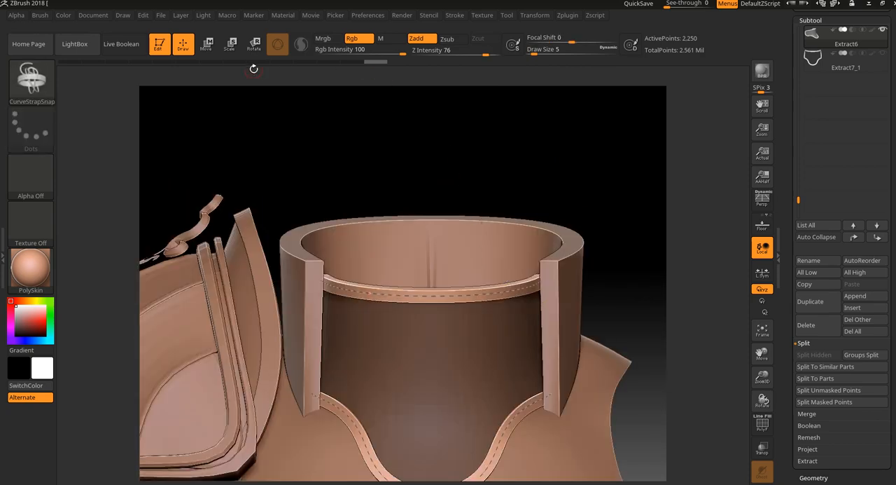
# - Undo the last two border strap updates, and check the restored trim from several angles
pyautogui.press('ctrl')
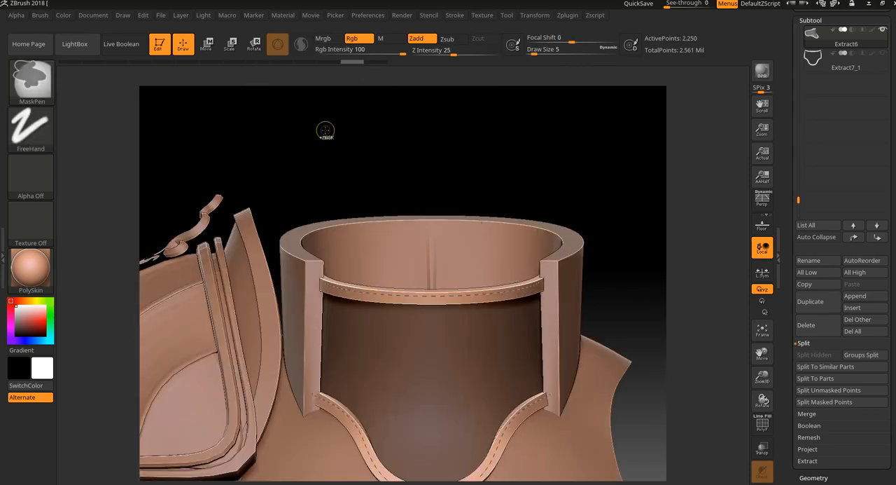
pyautogui.moveTo(467, 160)
pyautogui.mouseDown()
pyautogui.moveTo(497, 172)
pyautogui.moveTo(509, 312)
pyautogui.moveTo(490, 181)
pyautogui.mouseUp()
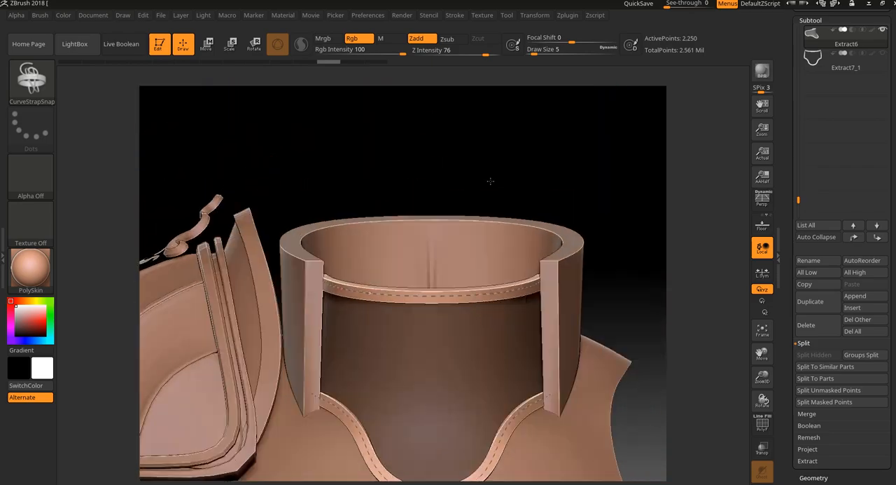
pyautogui.moveTo(540, 194)
pyautogui.keyDown('ctrl'); pyautogui.mouseDown(button='right')
pyautogui.moveTo(523, 198)
pyautogui.moveTo(613, 280)
pyautogui.moveTo(436, 283)
pyautogui.mouseUp(button='right'); pyautogui.keyUp('ctrl')
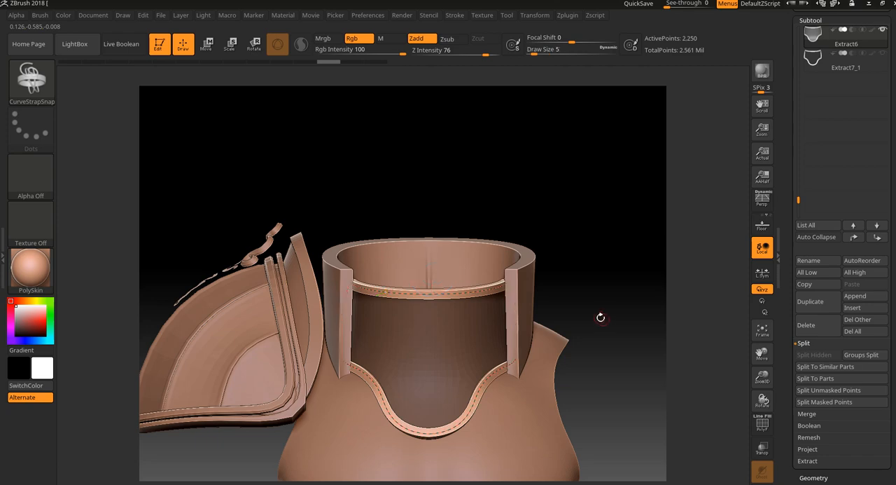
pyautogui.moveTo(600, 317); pyautogui.dragTo(615, 344)
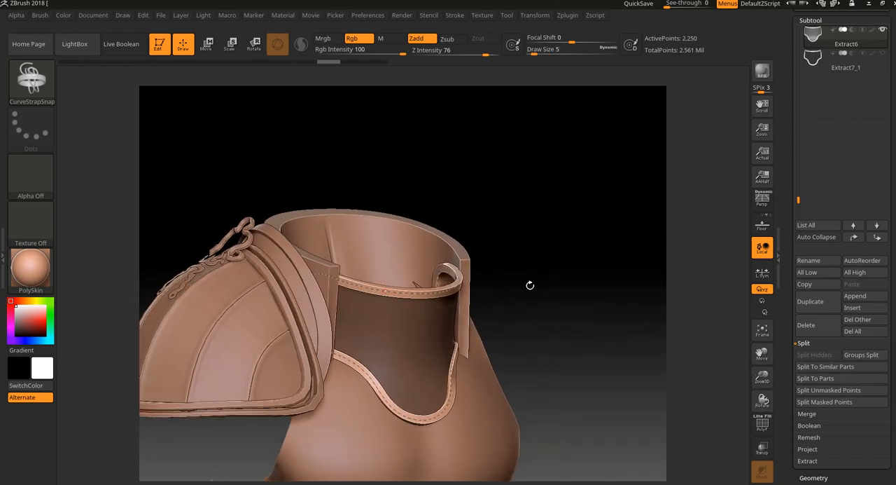
pyautogui.moveTo(530, 284); pyautogui.dragTo(562, 239)
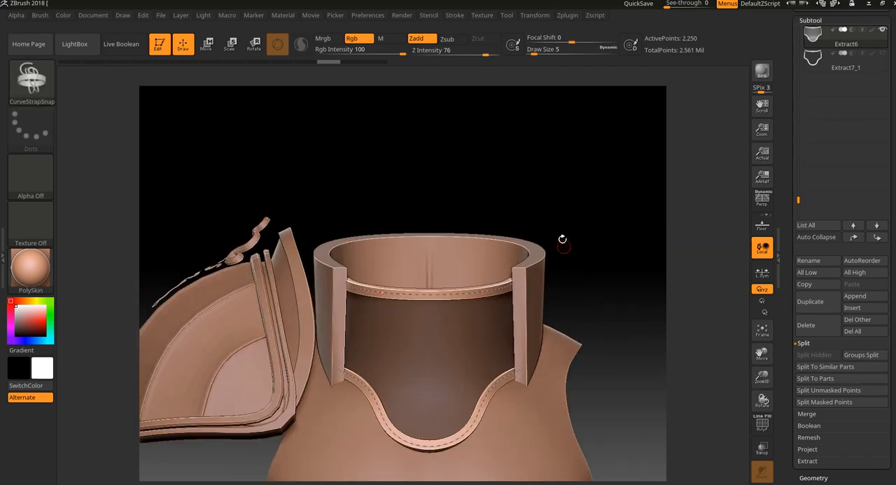
# - Choose the IMM Clothing HardW brush with its Snap Assy mesh for adding hardware to the armor
pyautogui.click(32, 78)
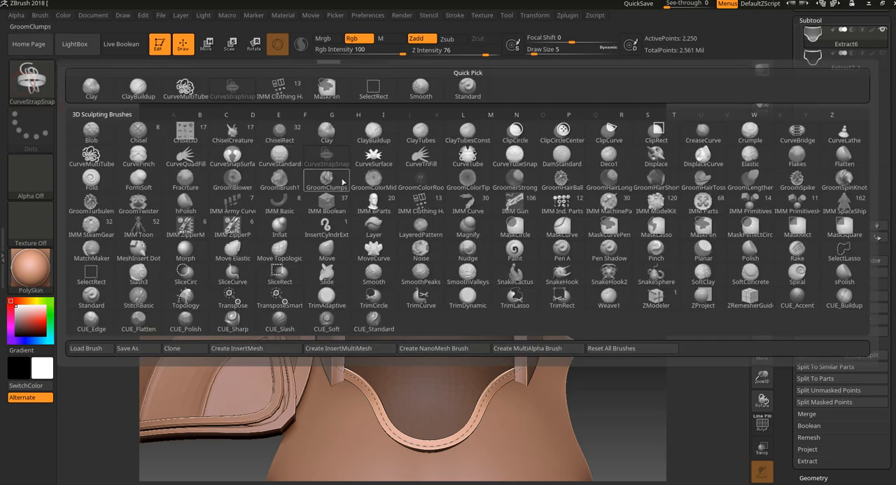
pyautogui.click(420, 202)
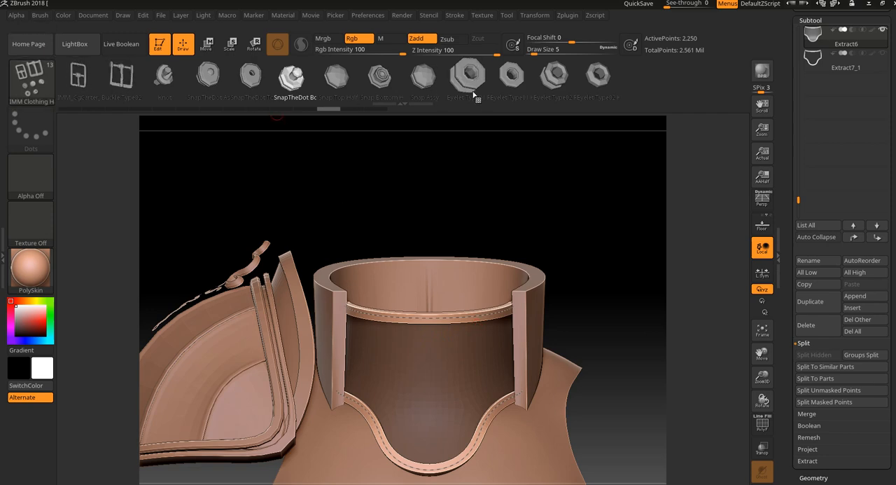
pyautogui.click(411, 81)
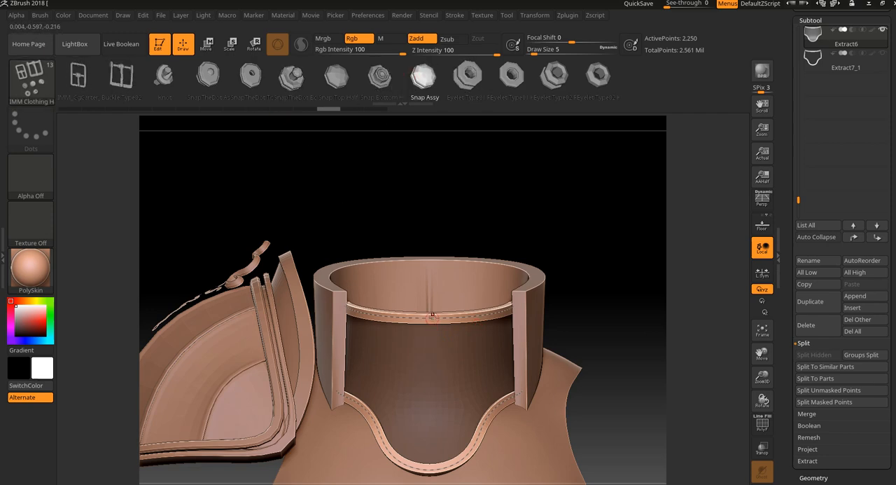
# - Try to insert Snap Assy meshes on the armor piece just below its upper trim, and undo the insertions
pyautogui.keyDown('alt'); pyautogui.moveTo(608, 305); pyautogui.dragTo(612, 337); pyautogui.keyUp('alt')
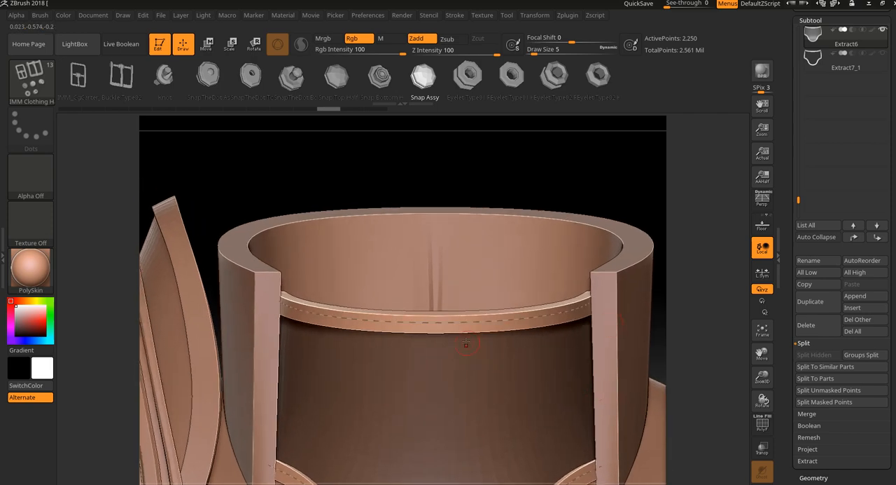
pyautogui.moveTo(444, 376); pyautogui.dragTo(454, 387)
pyautogui.moveTo(494, 375)
pyautogui.mouseDown()
pyautogui.moveTo(505, 387)
pyautogui.moveTo(558, 385)
pyautogui.mouseUp()
pyautogui.hotkey('ctrl', 'z')
pyautogui.hotkey('ctrl', 'z')
pyautogui.hotkey('ctrl', 'z')
pyautogui.moveTo(689, 316); pyautogui.dragTo(507, 161)
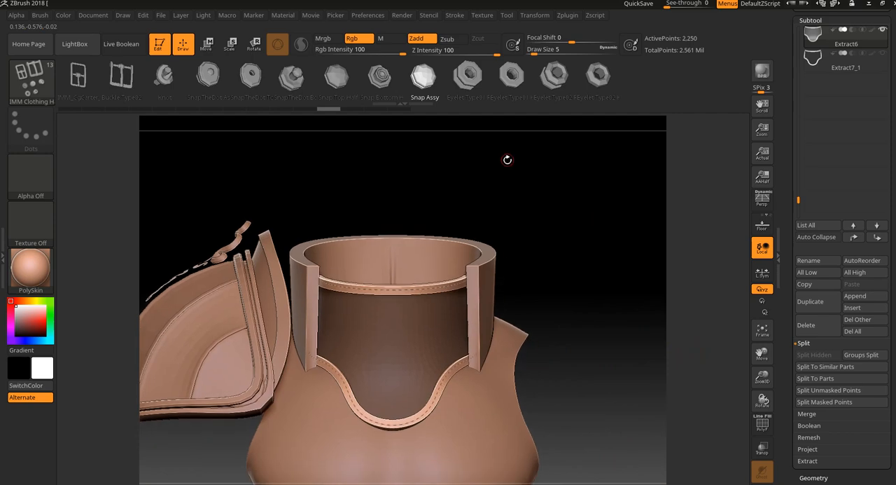
pyautogui.moveTo(589, 236); pyautogui.dragTo(592, 220)
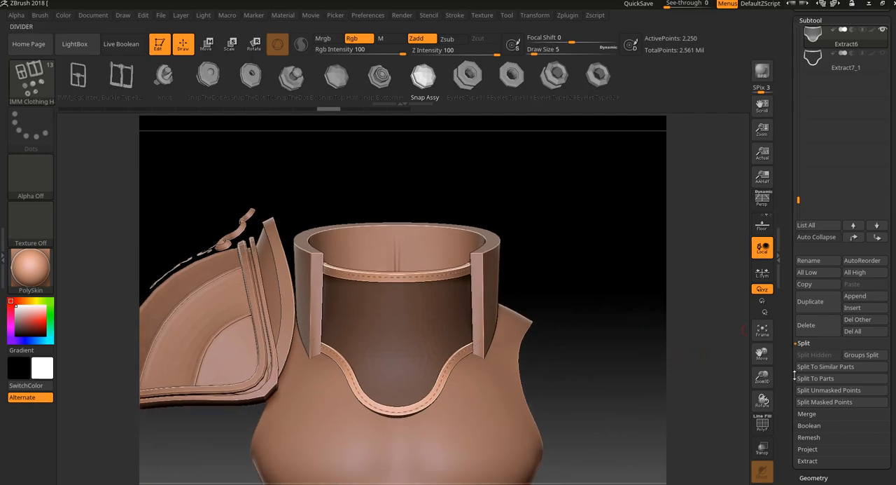
pyautogui.moveTo(659, 291); pyautogui.dragTo(665, 285)
pyautogui.keyDown('alt'); pyautogui.moveTo(618, 262); pyautogui.dragTo(618, 297); pyautogui.keyUp('alt')
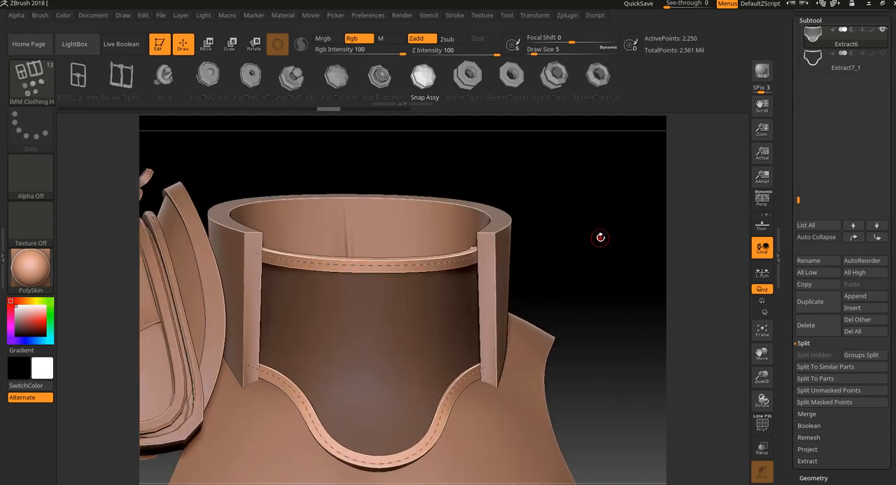
pyautogui.keyDown('alt'); pyautogui.moveTo(601, 237); pyautogui.dragTo(637, 258); pyautogui.keyUp('alt')
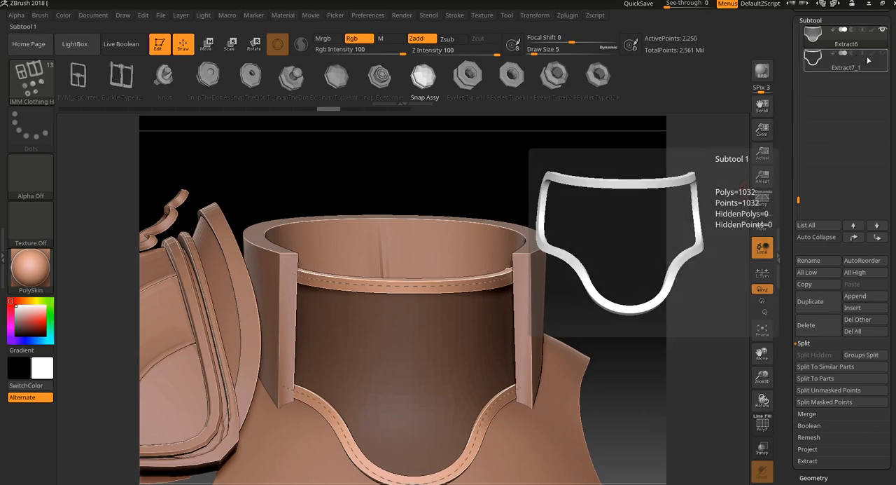
# - Split the armor piece's unmasked points into a separate subtool, and delete the Extract7_2 strap subtool
pyautogui.click(828, 391)
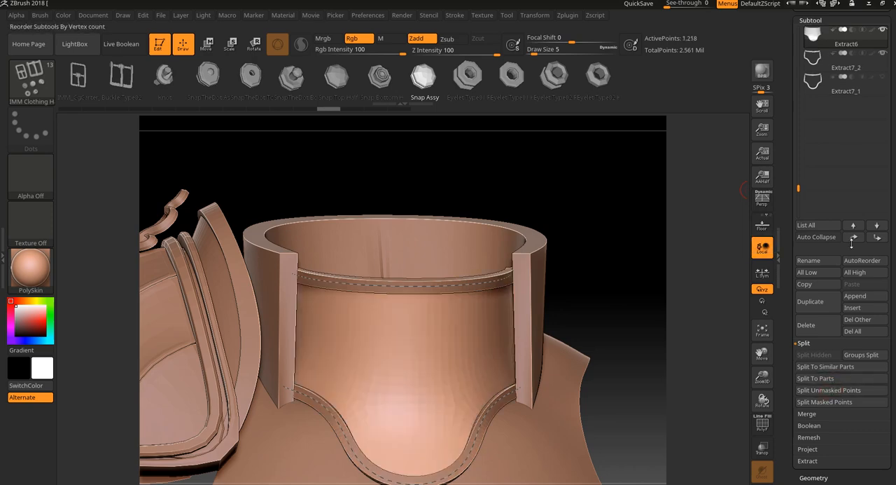
pyautogui.click(882, 65)
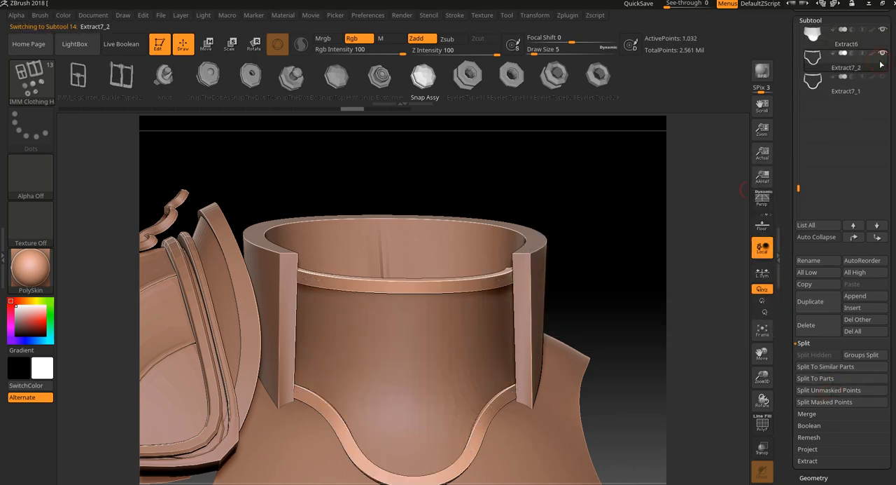
pyautogui.moveTo(624, 268); pyautogui.dragTo(662, 294)
pyautogui.moveTo(877, 66)
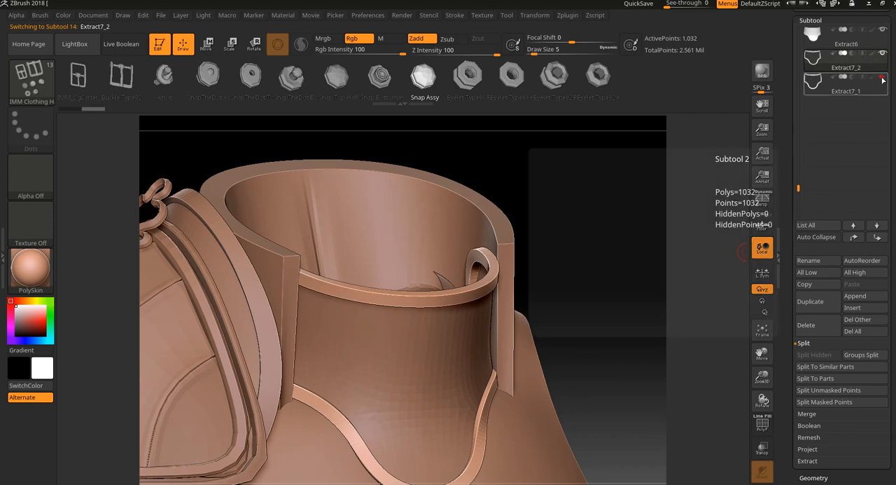
pyautogui.click(816, 321)
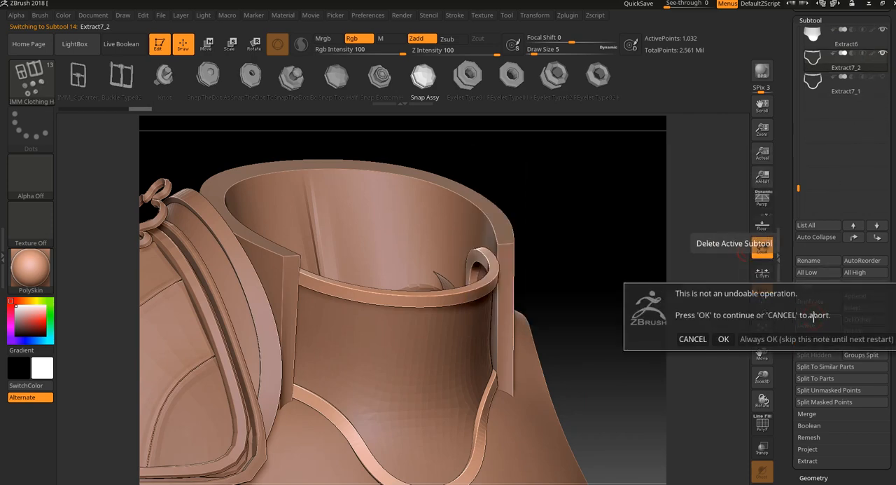
pyautogui.click(732, 338)
pyautogui.moveTo(881, 54)
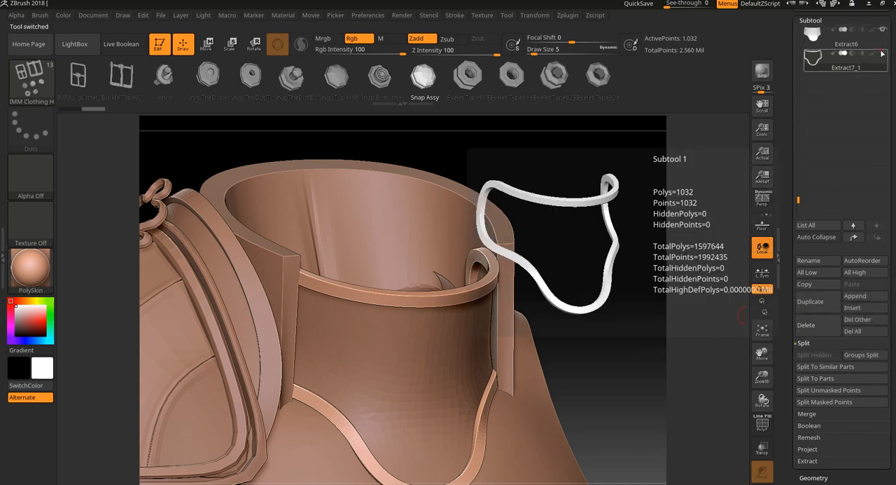
# - Select the Extract6 armor piece and delete its border curve
pyautogui.click(844, 36)
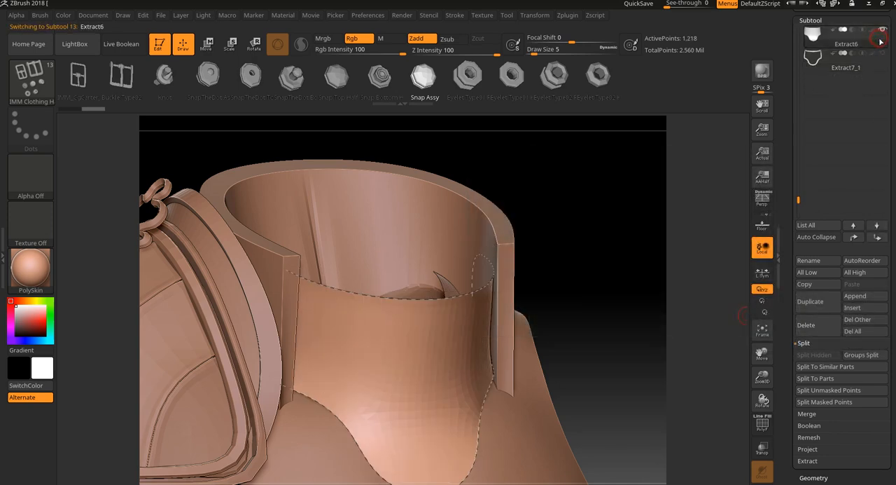
pyautogui.moveTo(639, 223); pyautogui.dragTo(590, 222)
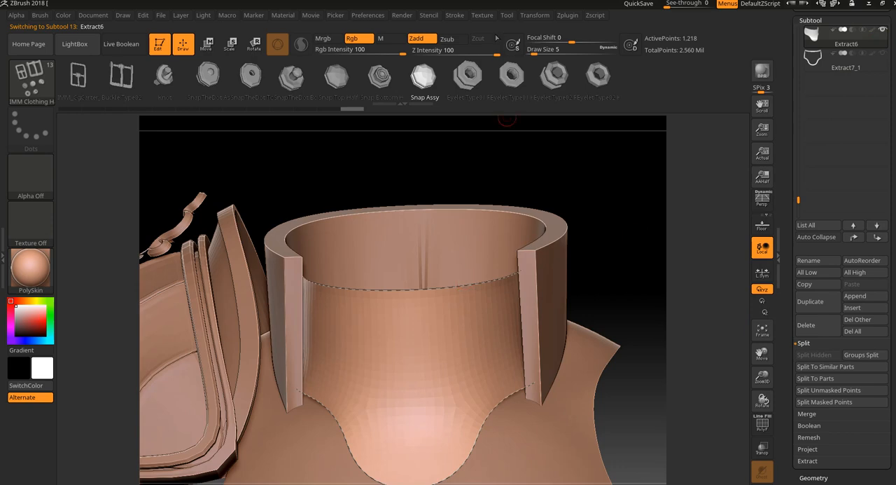
pyautogui.click(461, 15)
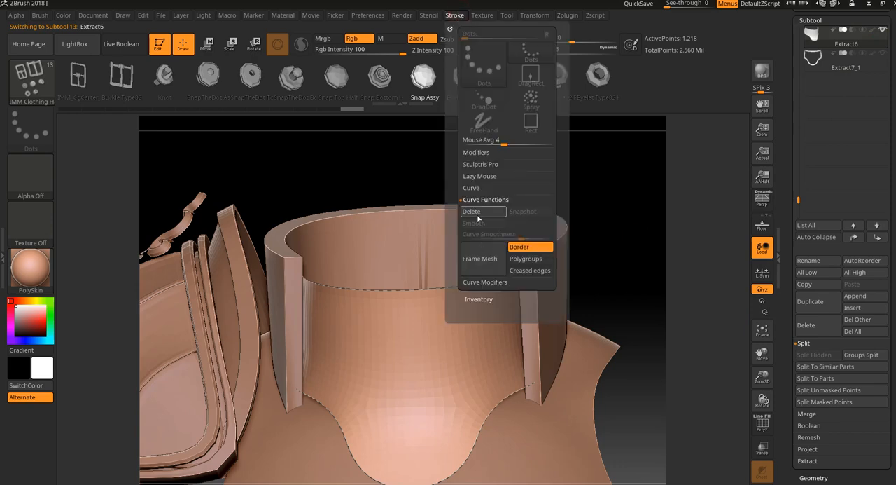
pyautogui.moveTo(632, 285); pyautogui.dragTo(640, 264)
# - Choose the Snap Top Half mesh, try inserting three snaps in a row below the armor's upper edge, and undo them
pyautogui.click(335, 79)
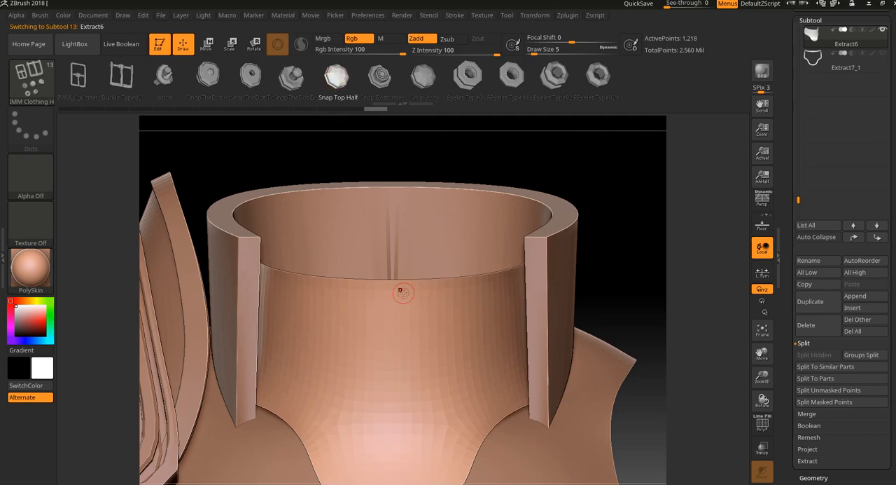
pyautogui.click(402, 292)
pyautogui.moveTo(441, 297); pyautogui.dragTo(506, 296)
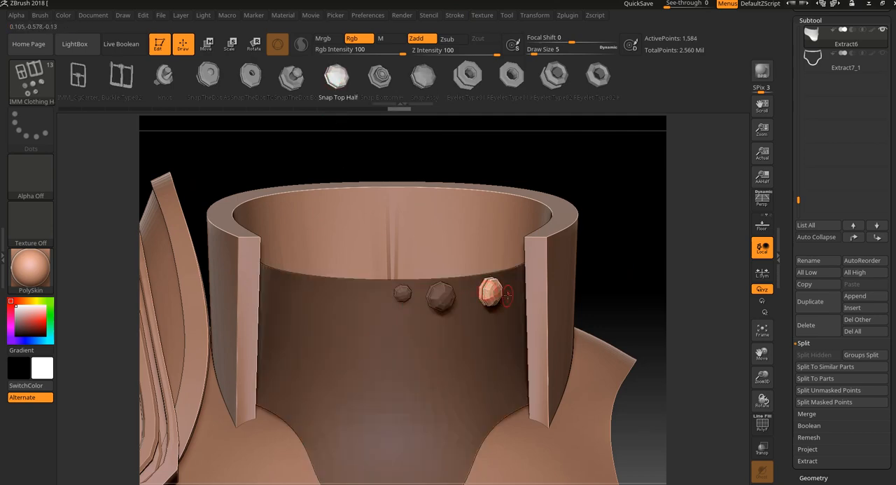
pyautogui.hotkey('ctrl', 'z')
pyautogui.hotkey('ctrl', 'z')
pyautogui.hotkey('ctrl', 'z')
pyautogui.hotkey('ctrl', 'z')
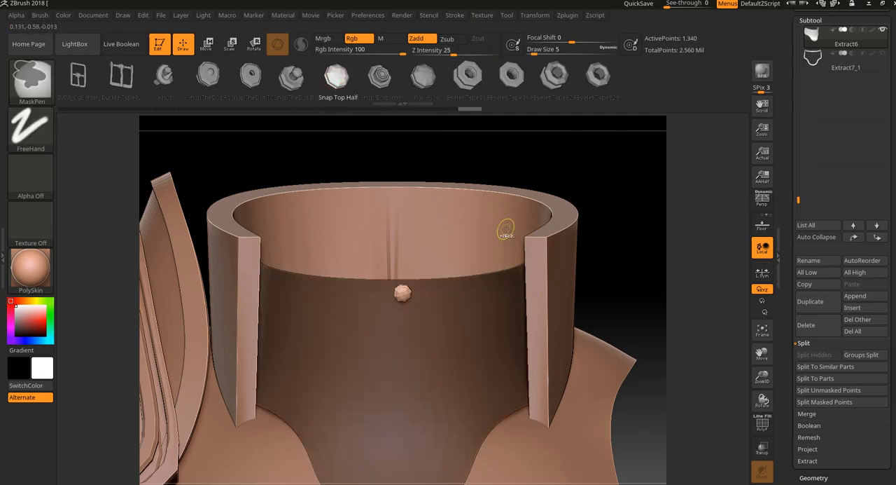
# - Frame the armor piece's border with curves, then try inserting a Snap Top Half at the upper edge and undo it
pyautogui.click(455, 15)
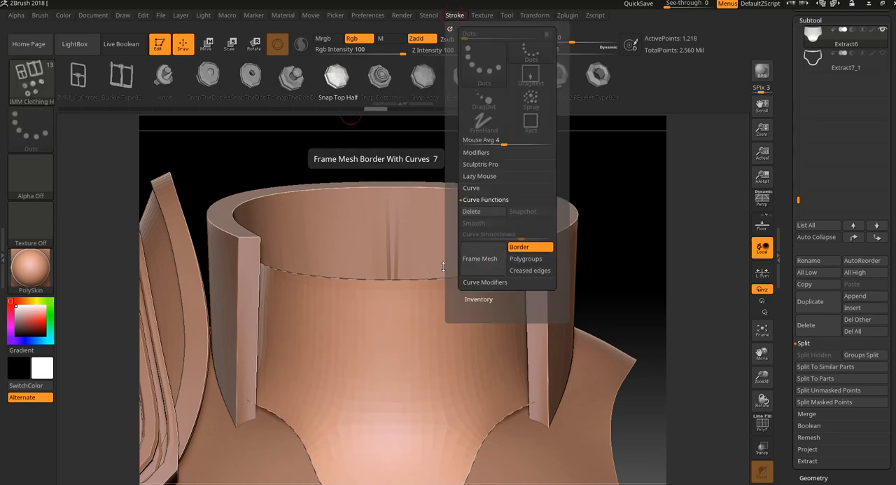
pyautogui.click(496, 259)
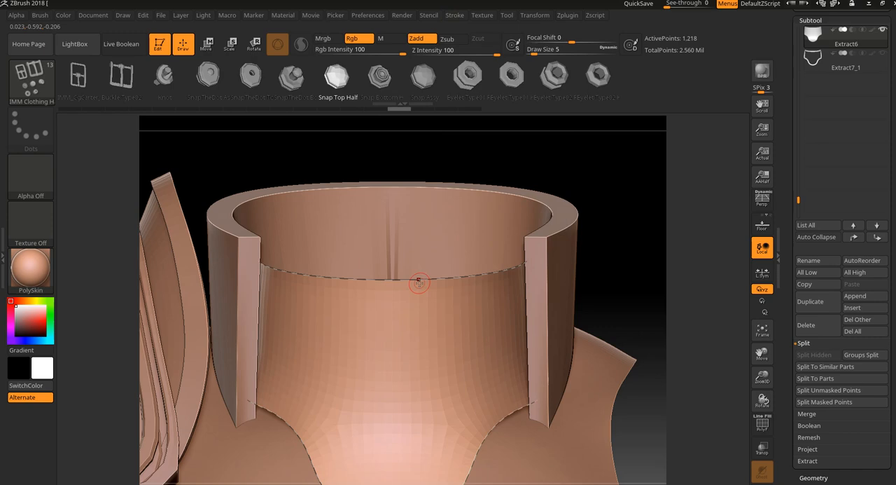
pyautogui.click(419, 282)
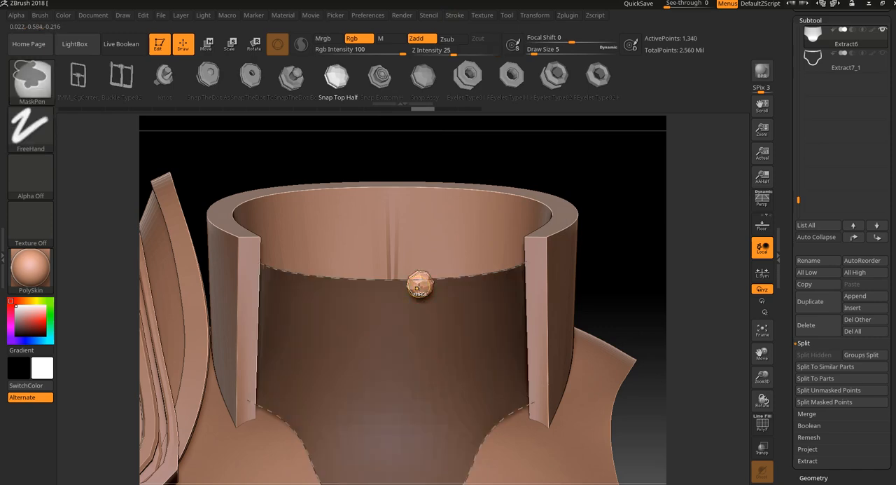
pyautogui.hotkey('ctrl', 'z')
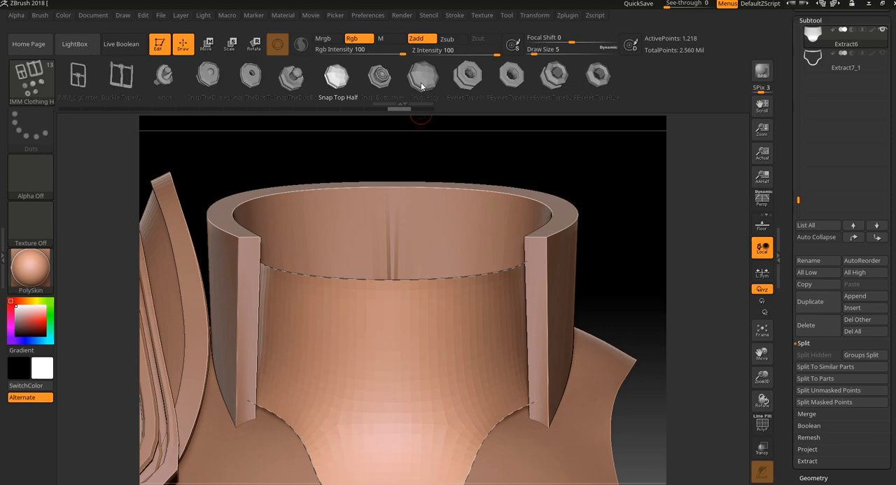
# - Try placing one Snap Top Half in the middle of the armor's front, and undo the insertion
pyautogui.click(394, 346)
pyautogui.moveTo(608, 274); pyautogui.dragTo(564, 186)
pyautogui.hotkey('ctrl', 'z')
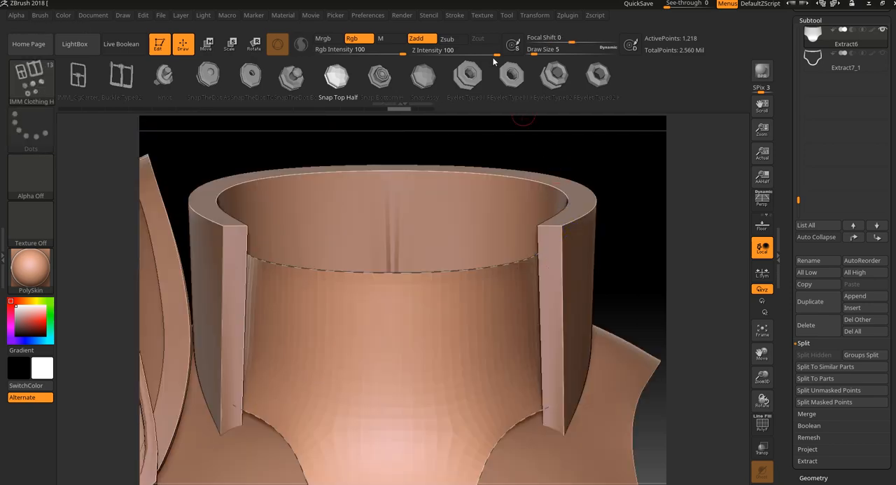
# - Switch to 3ds Max, examine the linked tube model stroke_001 as an example, and return to ZBrush
pyautogui.click(460, 16)
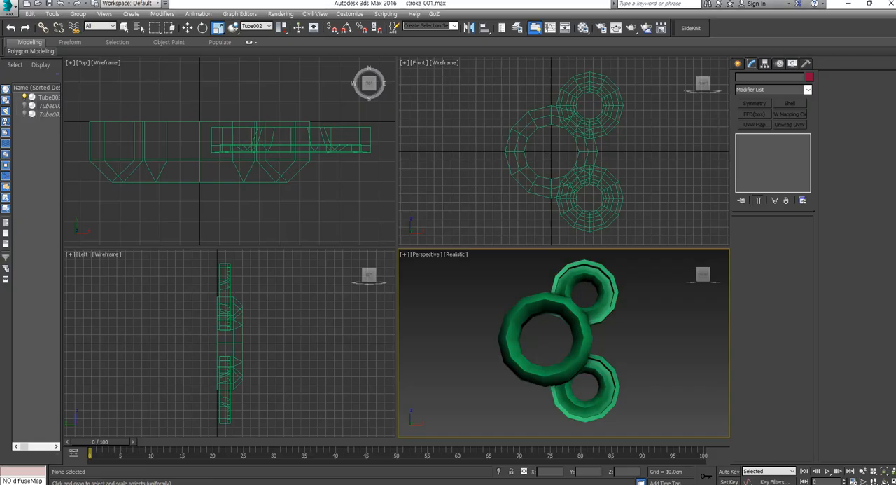
pyautogui.keyDown('alt'); pyautogui.moveTo(612, 363); pyautogui.dragTo(615, 388, button='middle'); pyautogui.keyUp('alt')
pyautogui.click(593, 156)
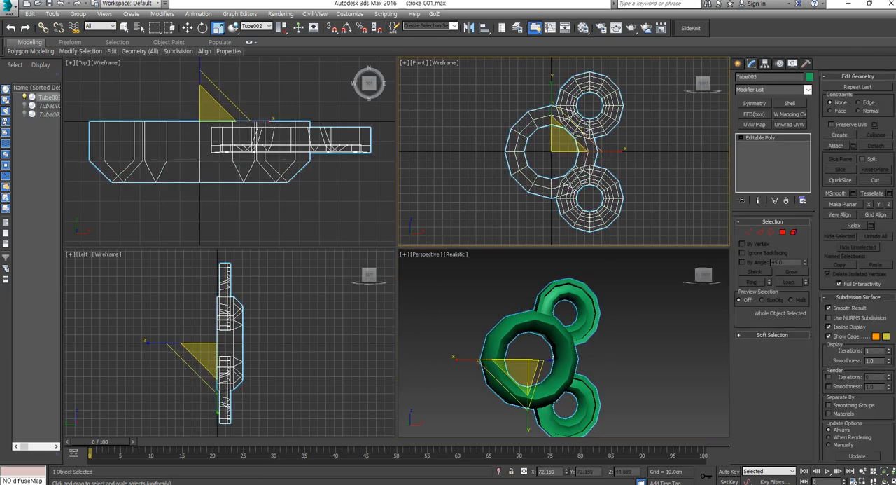
pyautogui.click(219, 483)
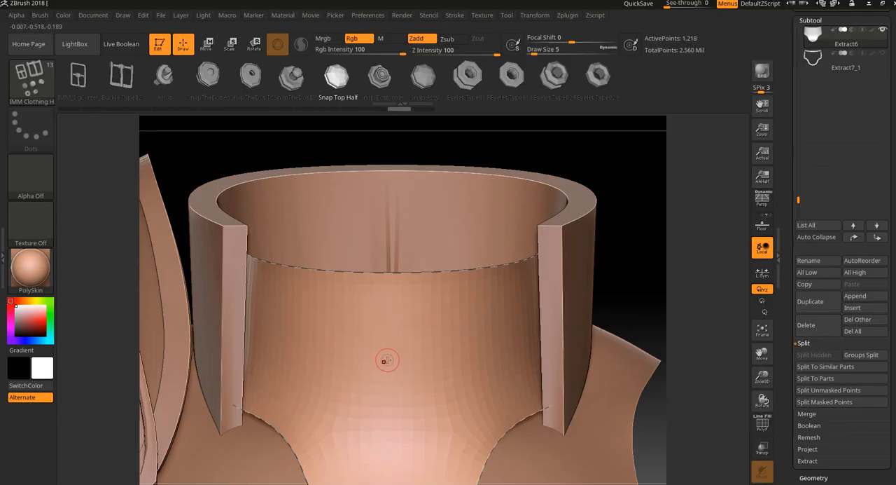
# - Insert a Snap Top Half on the armor's front twice, checking how it sits from the side, and undo both insertions
pyautogui.moveTo(403, 355); pyautogui.dragTo(426, 351)
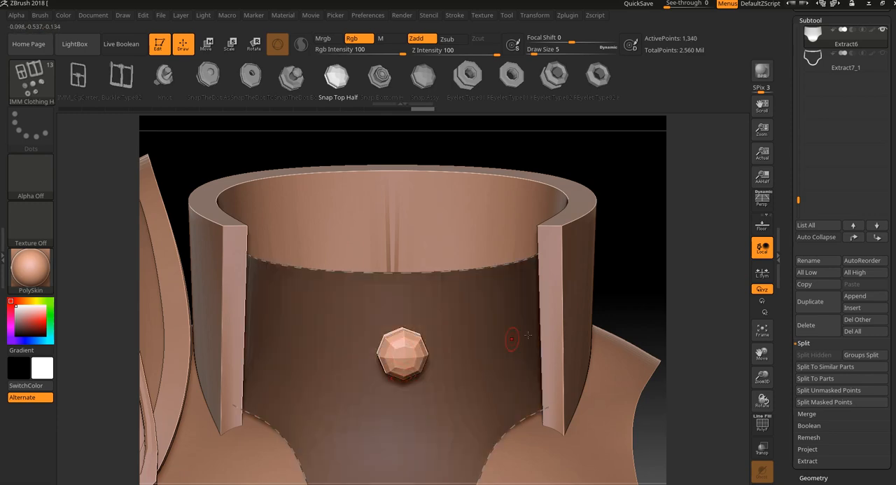
pyautogui.moveTo(652, 310); pyautogui.dragTo(581, 362)
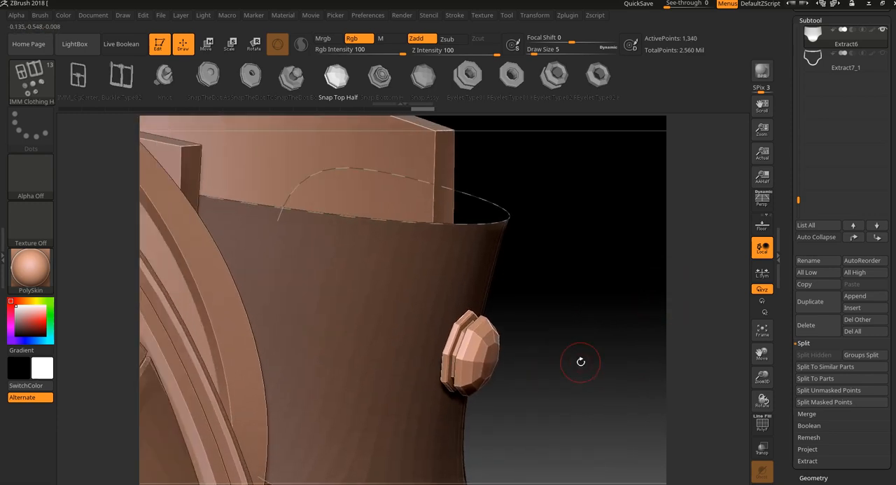
pyautogui.hotkey('ctrl', 'z')
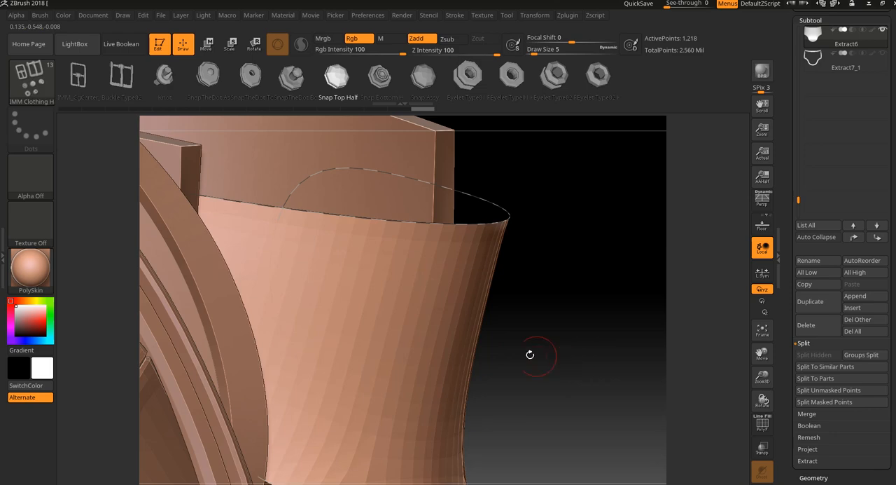
pyautogui.moveTo(434, 347); pyautogui.dragTo(437, 345)
pyautogui.moveTo(518, 354); pyautogui.dragTo(477, 341)
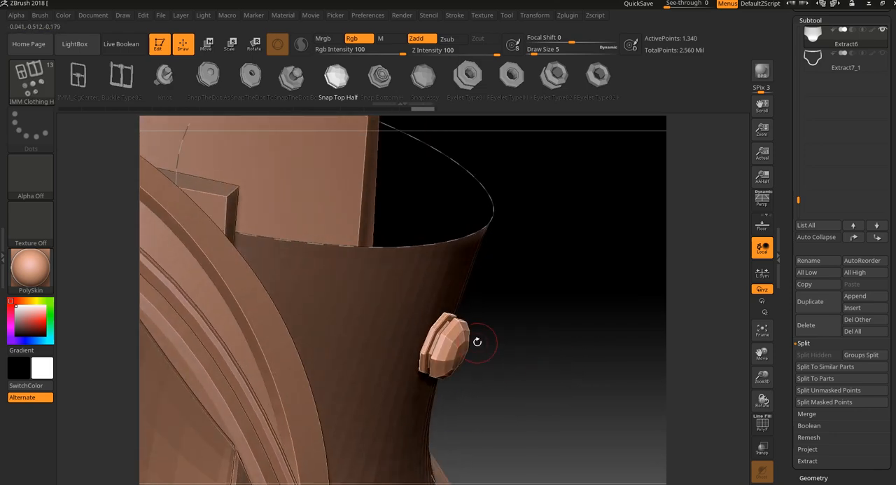
pyautogui.hotkey('ctrl', 'z')
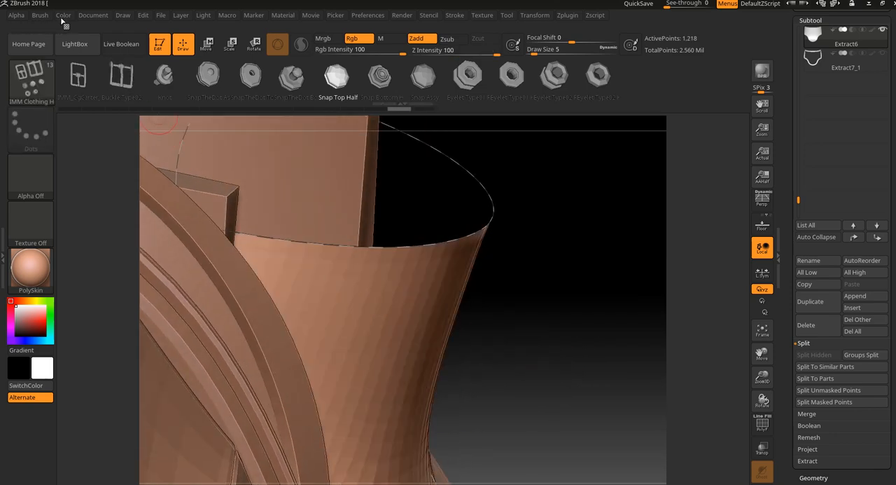
# - Try a different Imbed depth for the hardware brush, test a snap from above, and undo the insertion
pyautogui.click(42, 15)
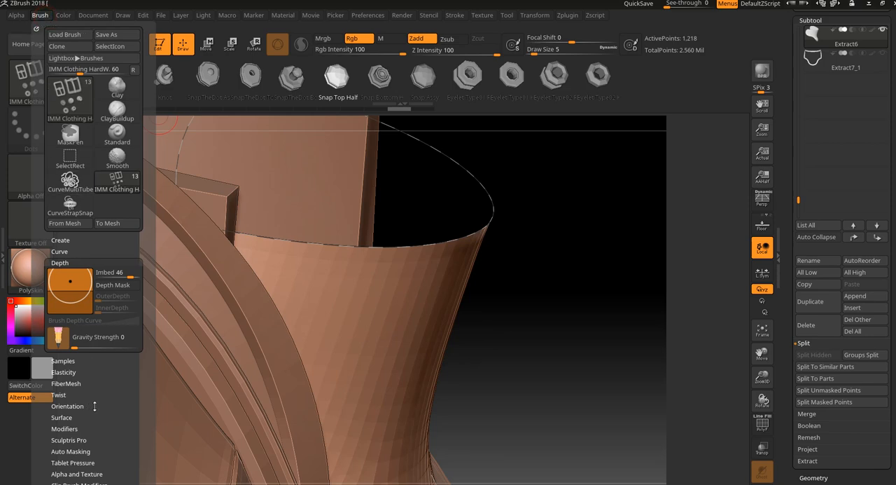
pyautogui.click(105, 274)
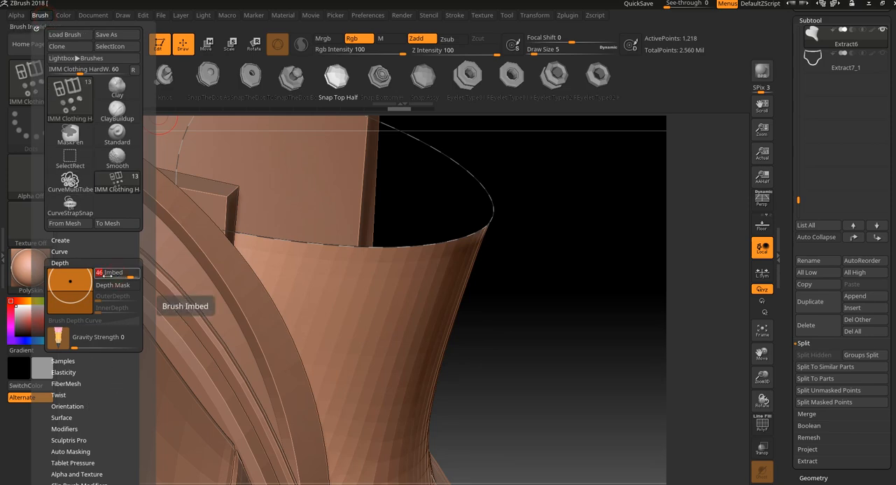
pyautogui.press('Return')
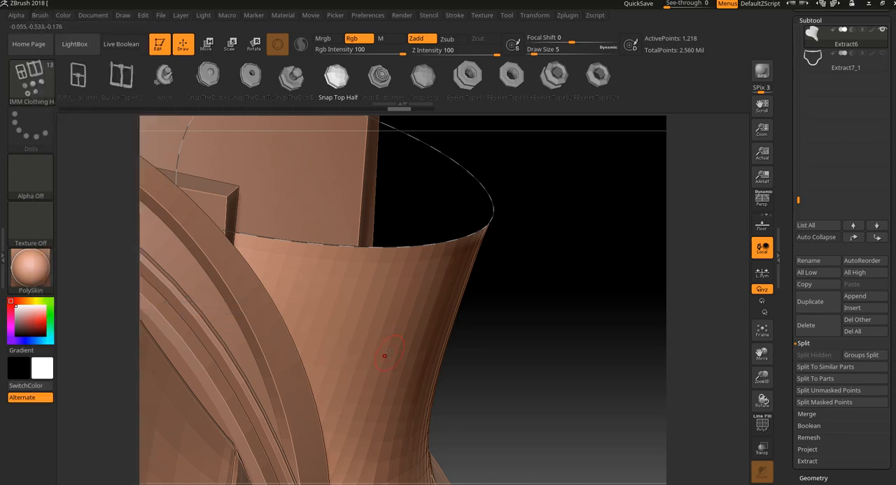
pyautogui.moveTo(408, 349); pyautogui.dragTo(415, 357)
pyautogui.moveTo(494, 354); pyautogui.dragTo(501, 411)
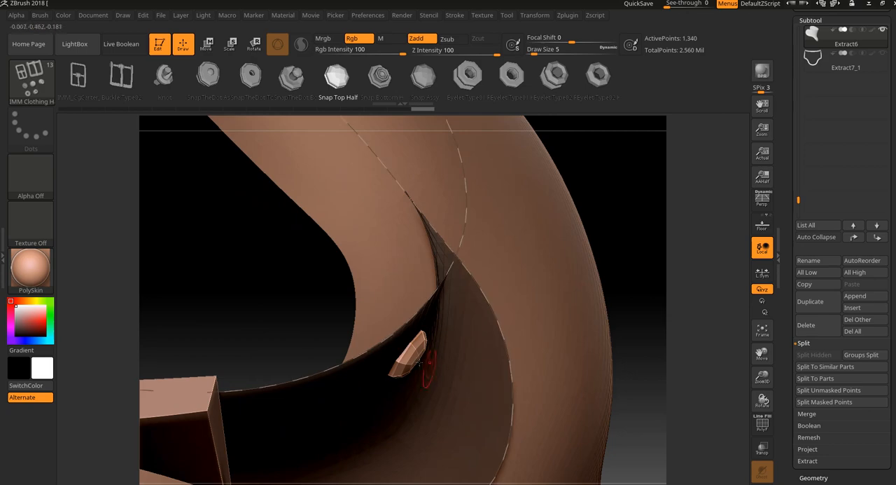
pyautogui.hotkey('ctrl', 'z')
# - Set the hardware brush's Imbed to 0, insert a test snap on the armor's front, check it from above, and undo it
pyautogui.click(40, 15)
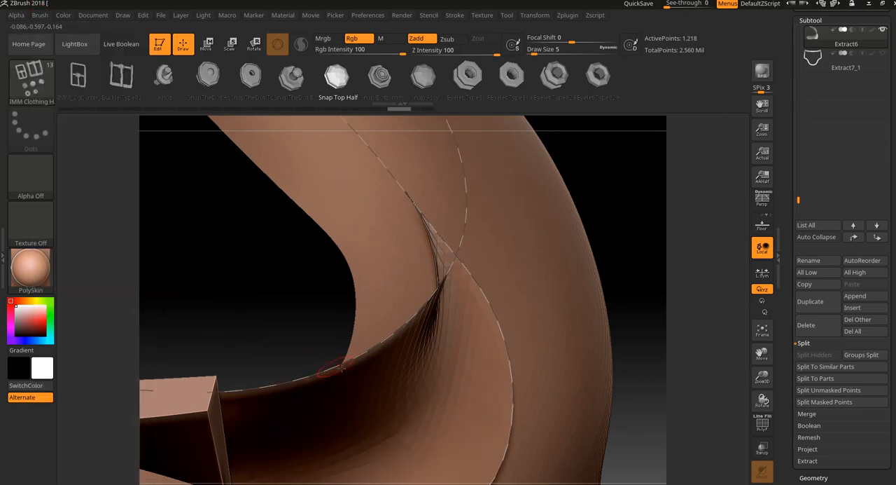
pyautogui.moveTo(651, 298); pyautogui.dragTo(580, 280)
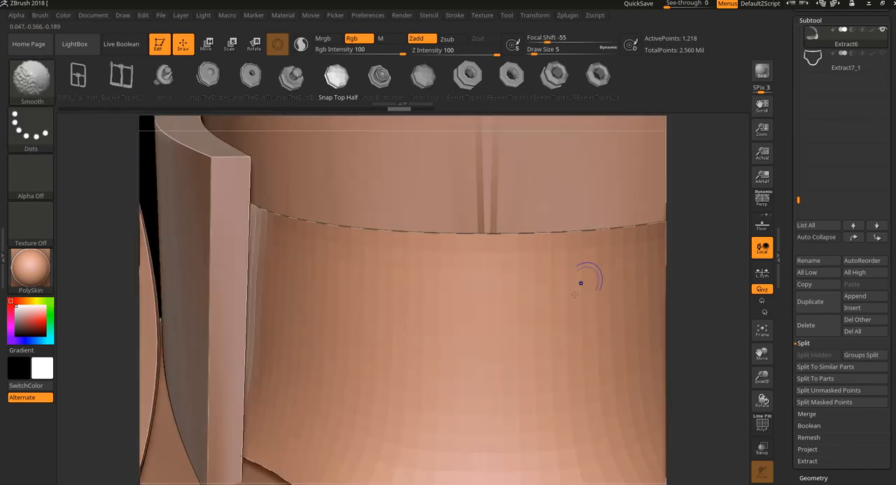
pyautogui.moveTo(521, 350); pyautogui.dragTo(531, 345)
pyautogui.moveTo(682, 340)
pyautogui.mouseDown()
pyautogui.moveTo(700, 332)
pyautogui.moveTo(730, 364)
pyautogui.moveTo(715, 362)
pyautogui.moveTo(666, 402)
pyautogui.mouseUp()
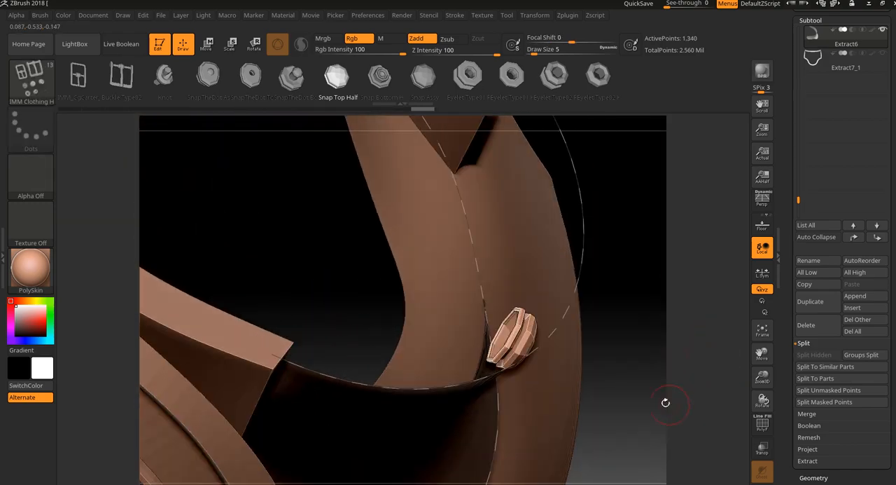
pyautogui.hotkey('ctrl', 'z')
# - Set the hardware brush's Imbed depth to 50
pyautogui.click(44, 16)
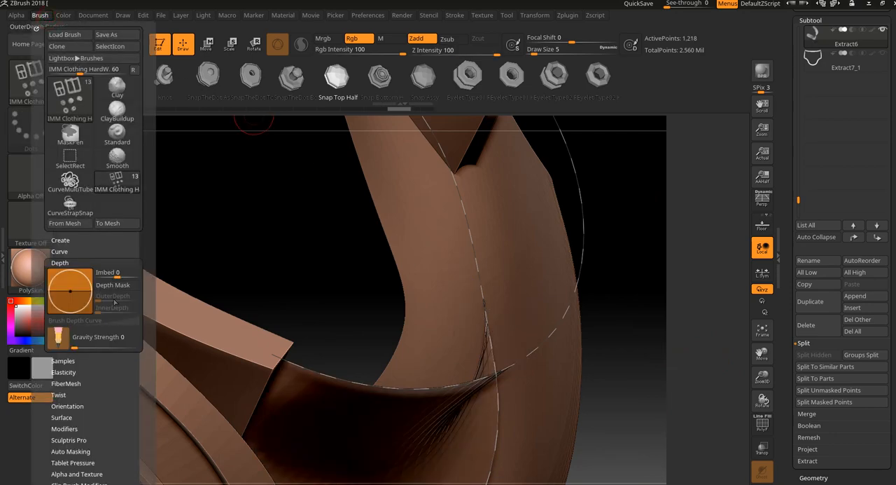
pyautogui.click(121, 273)
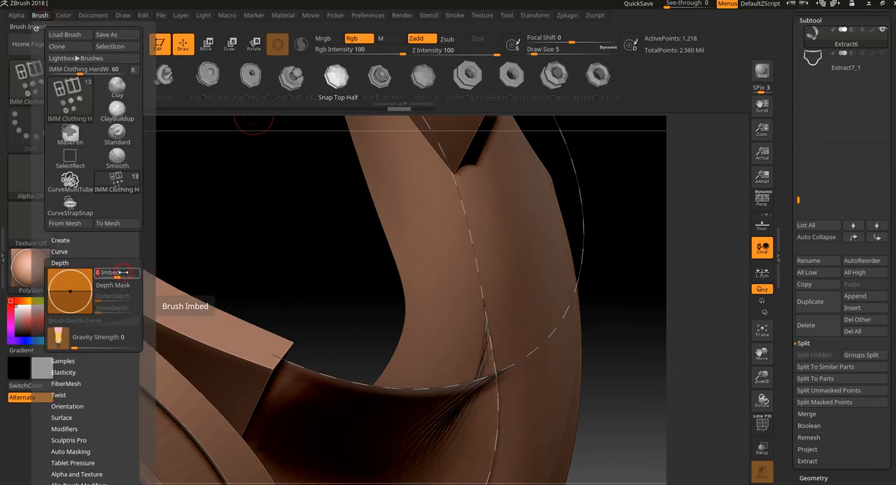
pyautogui.write('50')
pyautogui.press('Return')
# - Insert a test snap on the armor's front, inspect how it sits on the surface from the side, and undo it
pyautogui.moveTo(630, 322)
pyautogui.mouseDown()
pyautogui.moveTo(650, 320)
pyautogui.moveTo(539, 339)
pyautogui.mouseUp()
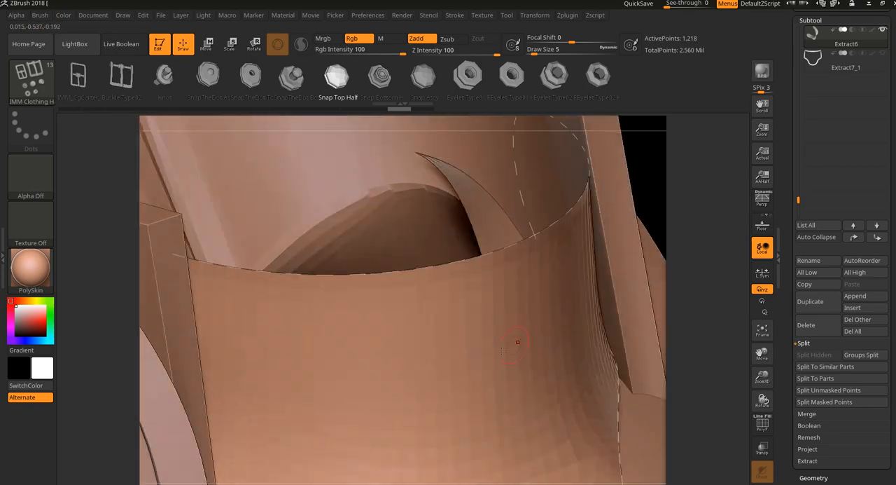
pyautogui.moveTo(439, 364); pyautogui.dragTo(444, 387)
pyautogui.moveTo(676, 252); pyautogui.dragTo(726, 249)
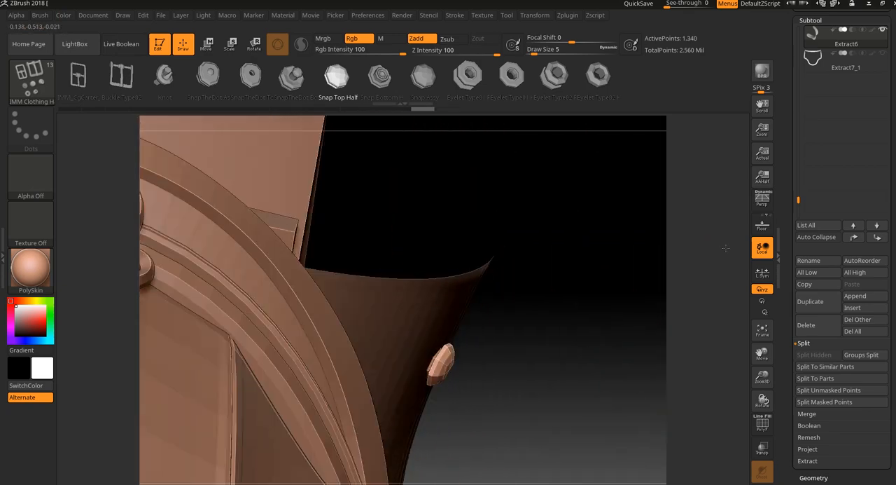
pyautogui.moveTo(648, 277); pyautogui.dragTo(613, 299)
pyautogui.moveTo(520, 366); pyautogui.dragTo(550, 281)
pyautogui.moveTo(666, 296); pyautogui.dragTo(675, 208)
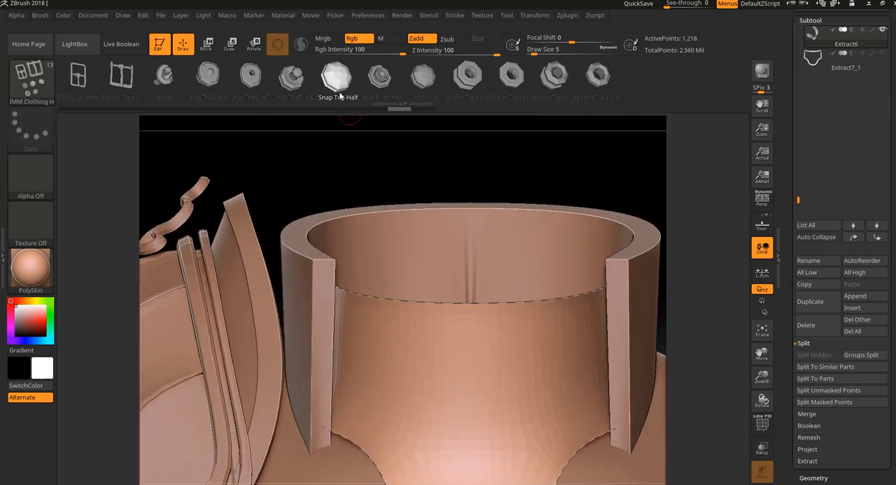
# - Insert two successive Snap Top Half test pieces on the armor's front at draw size 5, undo each, and inspect the second up close
pyautogui.moveTo(295, 154); pyautogui.dragTo(276, 146)
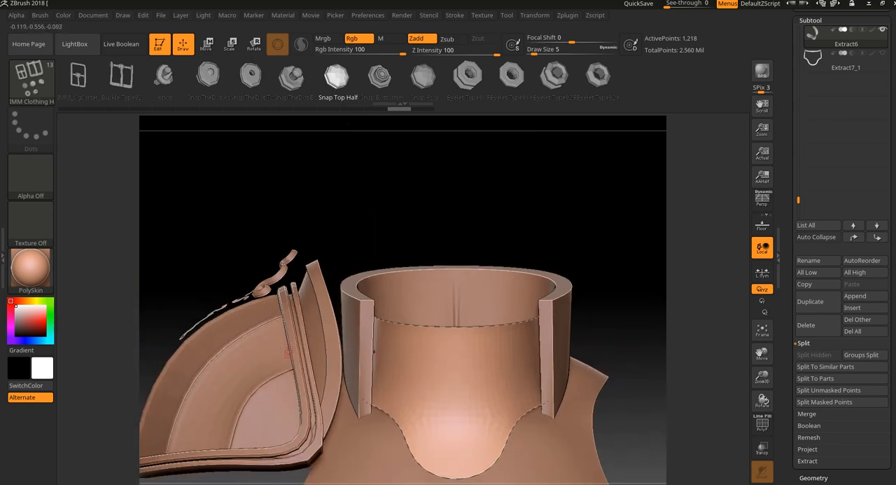
pyautogui.keyDown('alt'); pyautogui.moveTo(486, 173); pyautogui.dragTo(562, 219); pyautogui.keyUp('alt')
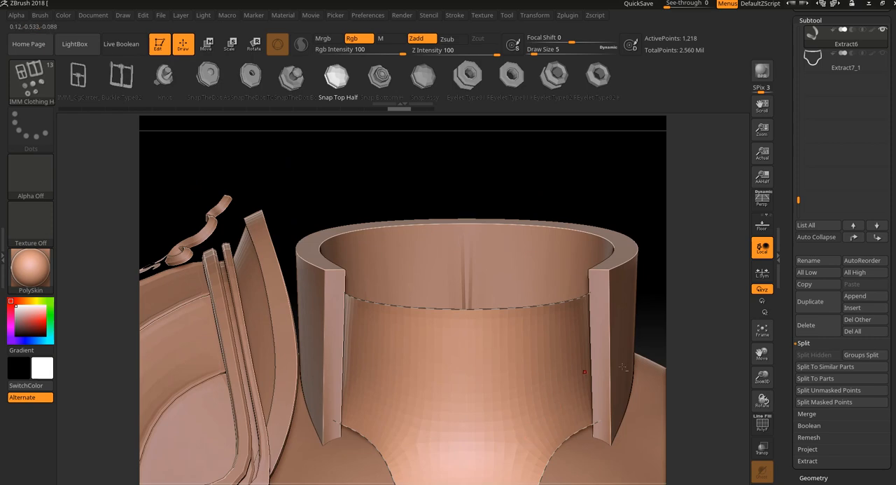
pyautogui.keyDown('alt'); pyautogui.moveTo(715, 313); pyautogui.dragTo(687, 267); pyautogui.keyUp('alt')
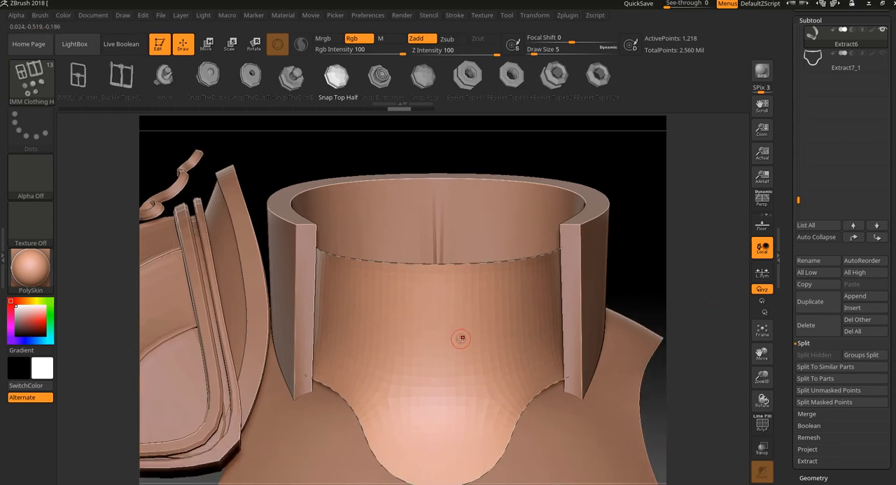
pyautogui.moveTo(439, 334); pyautogui.dragTo(446, 365)
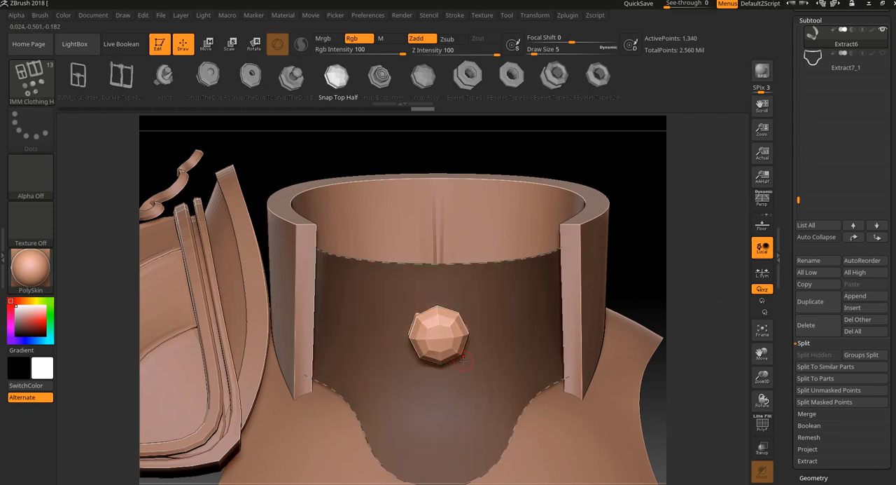
pyautogui.hotkey('ctrl', 'z')
pyautogui.moveTo(433, 331); pyautogui.dragTo(436, 374)
pyautogui.keyDown('alt'); pyautogui.moveTo(670, 274); pyautogui.dragTo(670, 322); pyautogui.keyUp('alt')
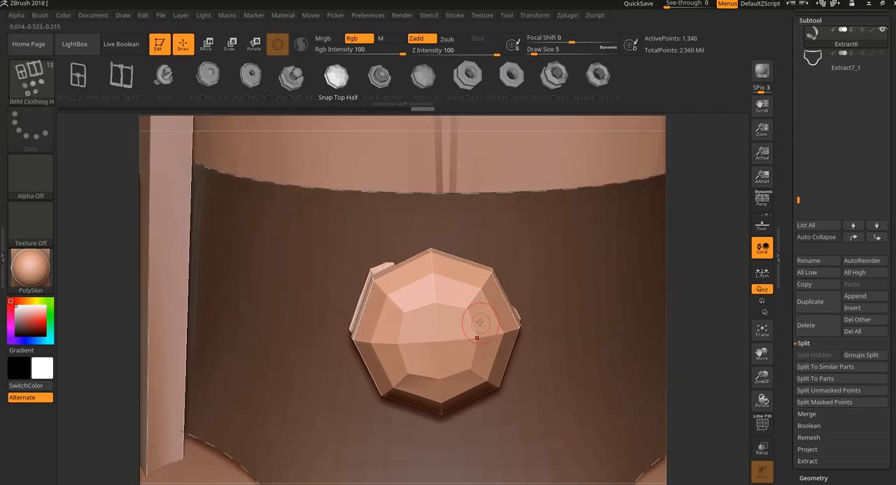
pyautogui.hotkey('ctrl', 'z')
# - Show the polygon wireframe and insert test snaps at different points on the armor's front grid, undoing each one
pyautogui.hotkey('shift', 'f')
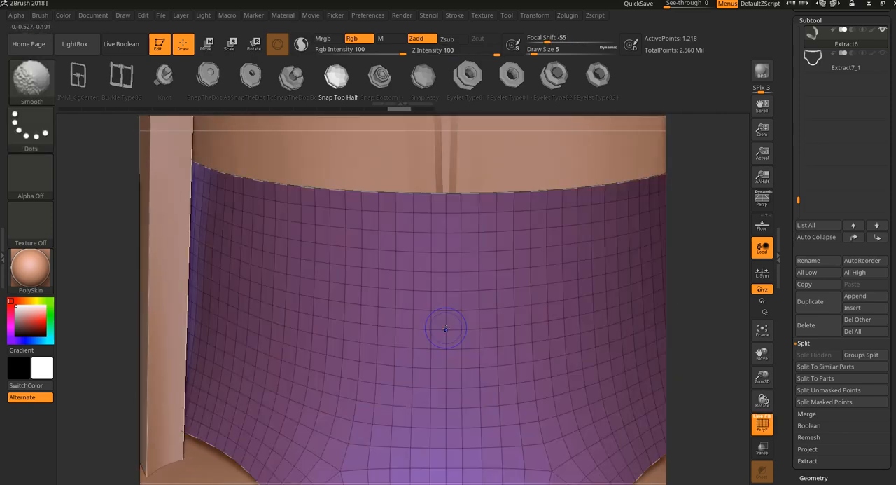
pyautogui.keyDown('alt'); pyautogui.moveTo(673, 326); pyautogui.dragTo(708, 428); pyautogui.keyUp('alt')
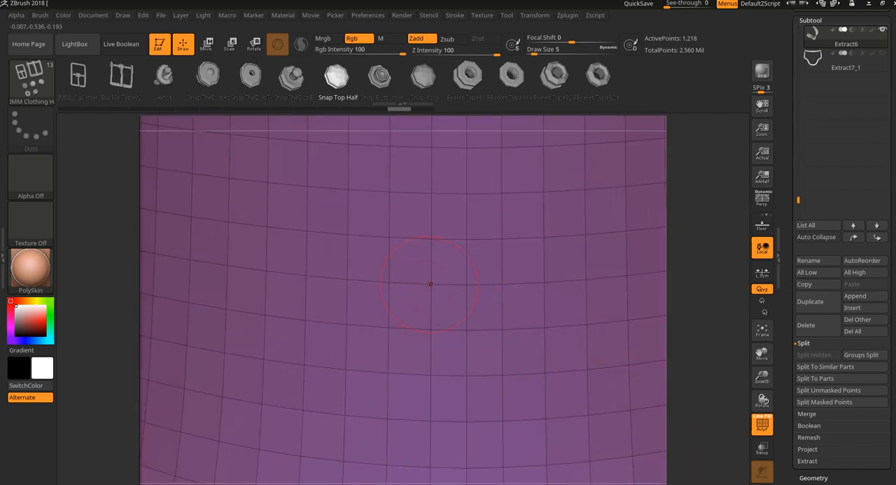
pyautogui.moveTo(429, 284); pyautogui.dragTo(431, 315)
pyautogui.hotkey('ctrl', 'z')
pyautogui.moveTo(462, 284); pyautogui.dragTo(457, 353)
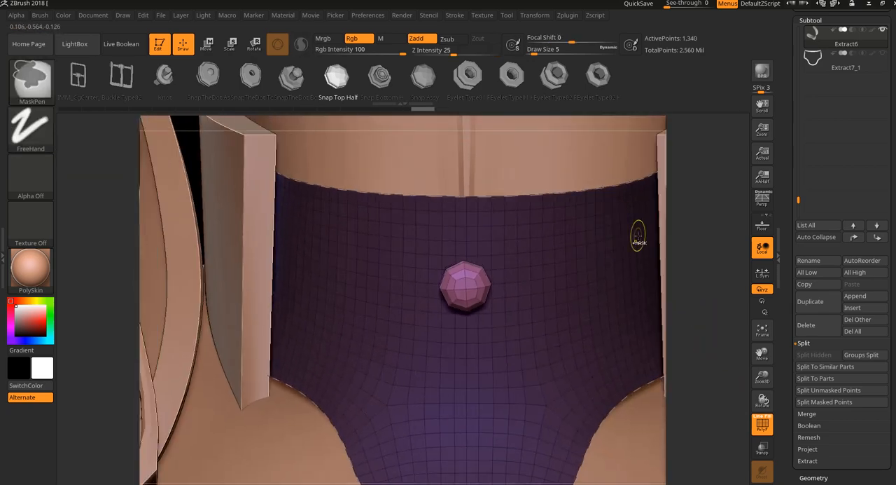
pyautogui.hotkey('ctrl', 'z')
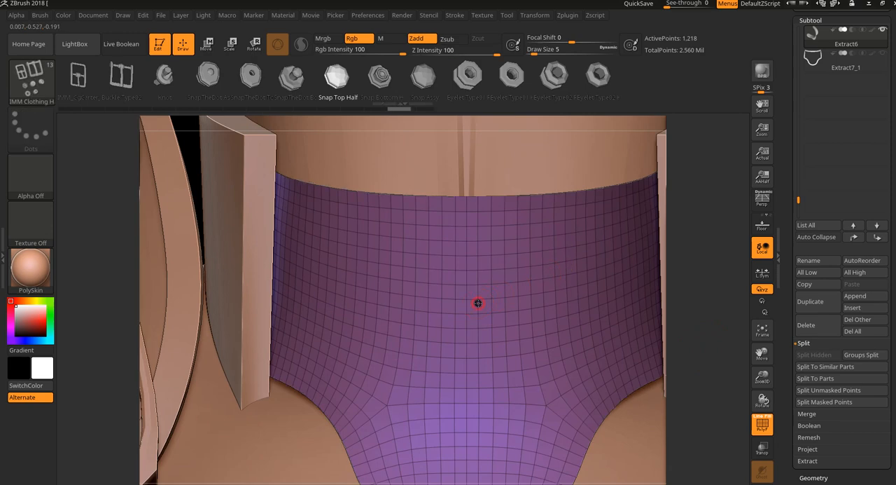
# - Insert a small snap on the armor's front, clear the mask, add a second snap beside it, and undo both insertions
pyautogui.moveTo(478, 302); pyautogui.dragTo(479, 309)
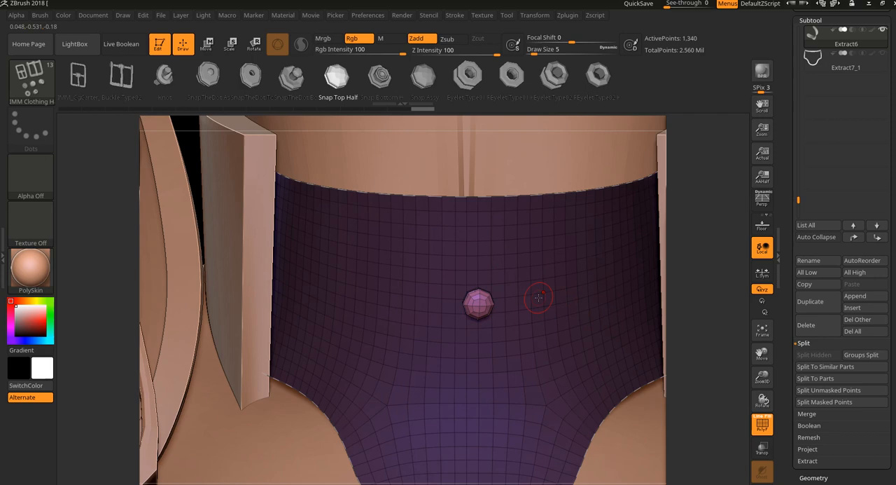
pyautogui.press('ctrl')
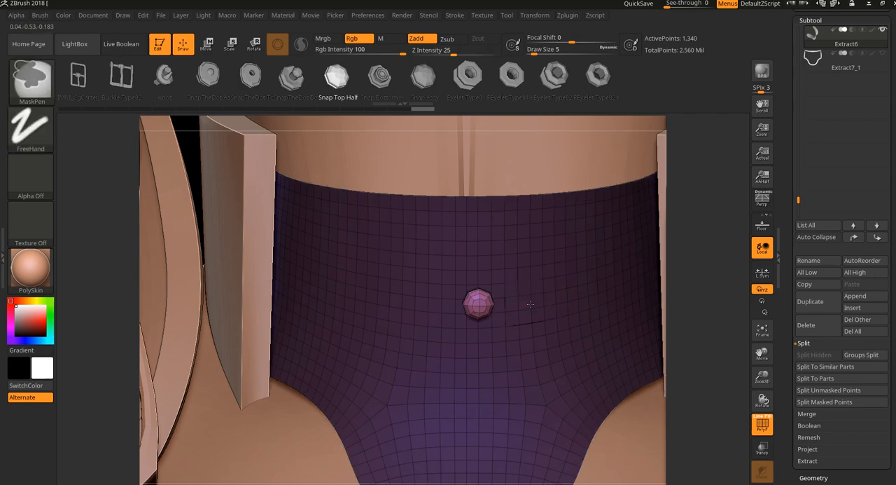
pyautogui.keyDown('ctrl'); pyautogui.moveTo(701, 314); pyautogui.dragTo(712, 325); pyautogui.keyUp('ctrl')
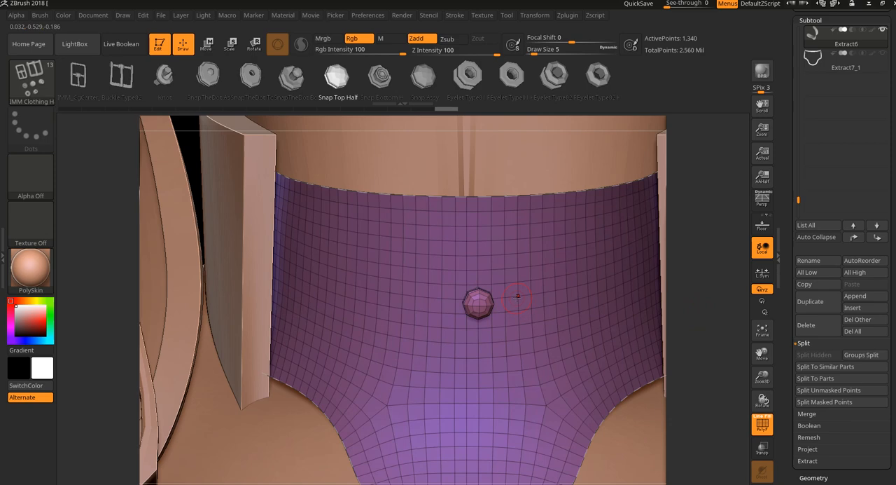
pyautogui.moveTo(519, 306); pyautogui.dragTo(530, 308)
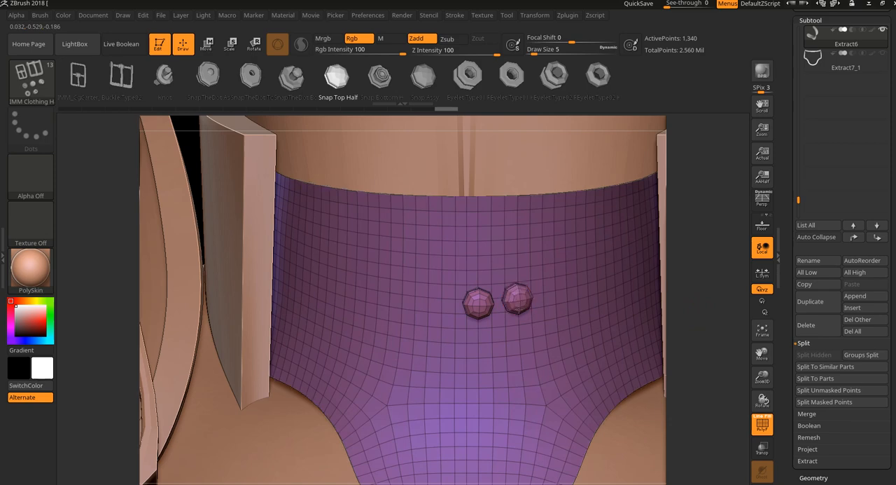
pyautogui.click(479, 309)
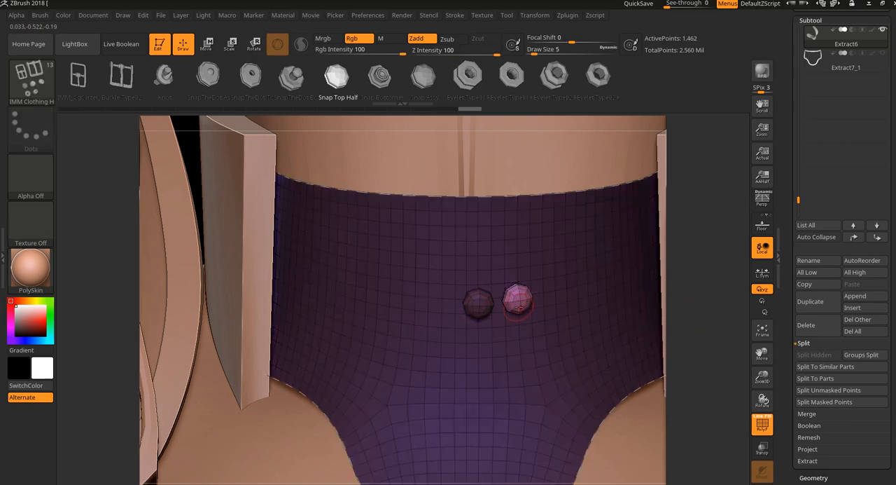
pyautogui.hotkey('ctrl', 'z')
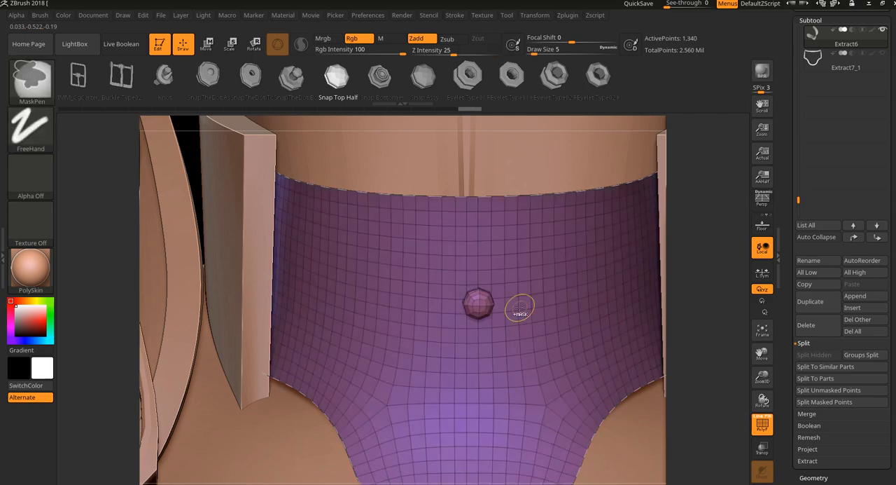
pyautogui.hotkey('ctrl', 'z')
pyautogui.hotkey('ctrl', 'z')
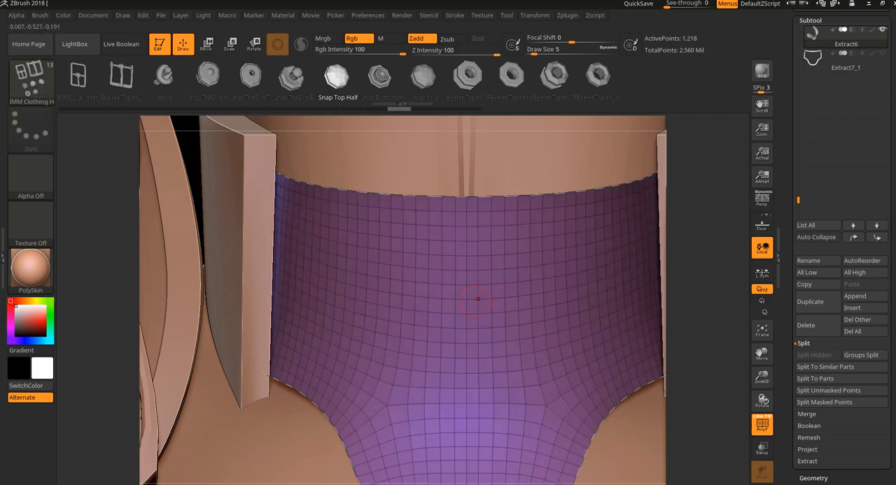
# - Try a snap insertion with a stray mask stroke undone, place a matching pair of snaps side by side, and undo them
pyautogui.keyDown('ctrl'); pyautogui.moveTo(478, 300); pyautogui.dragTo(514, 371); pyautogui.keyUp('ctrl')
pyautogui.hotkey('ctrl', 'z')
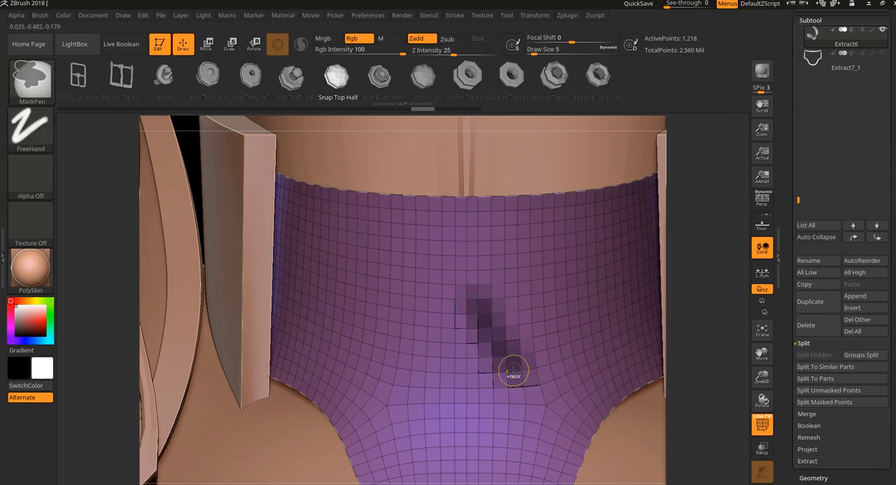
pyautogui.hotkey('ctrl', 'z')
pyautogui.moveTo(477, 298); pyautogui.dragTo(478, 320)
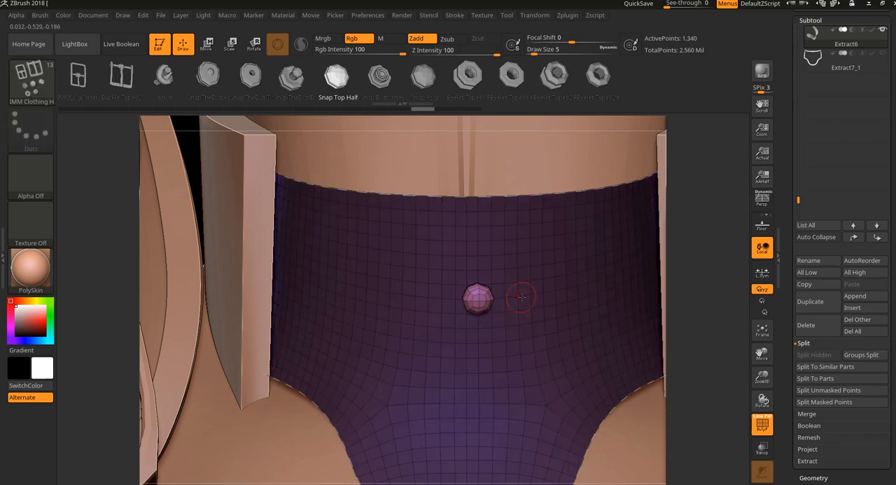
pyautogui.moveTo(522, 297); pyautogui.dragTo(525, 313)
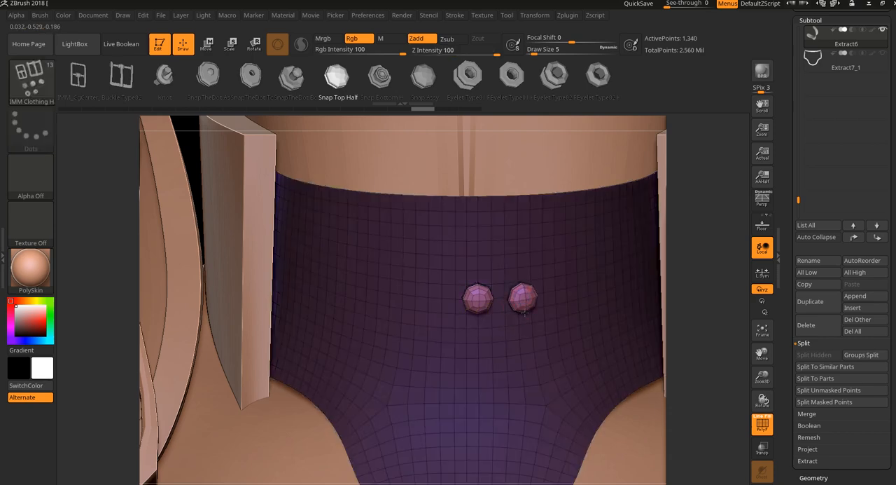
pyautogui.keyDown('ctrl'); pyautogui.moveTo(524, 313); pyautogui.dragTo(524, 311); pyautogui.keyUp('ctrl')
pyautogui.hotkey('ctrl', 'z')
pyautogui.hotkey('ctrl', 'z')
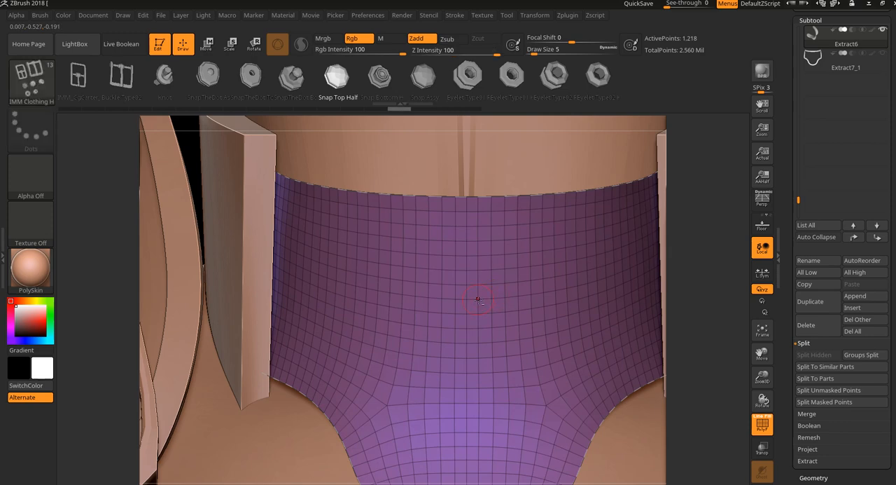
# - Insert an inverted test snap facing into the armor's front, inspect it from farther away, and undo it
pyautogui.moveTo(478, 299); pyautogui.dragTo(478, 321)
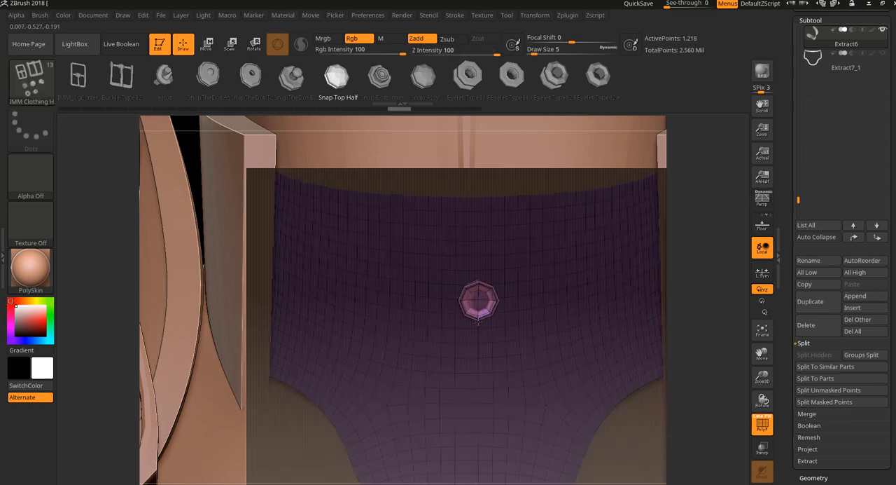
pyautogui.moveTo(691, 336)
pyautogui.mouseDown()
pyautogui.moveTo(703, 340)
pyautogui.moveTo(719, 462)
pyautogui.moveTo(694, 327)
pyautogui.moveTo(694, 335)
pyautogui.mouseUp()
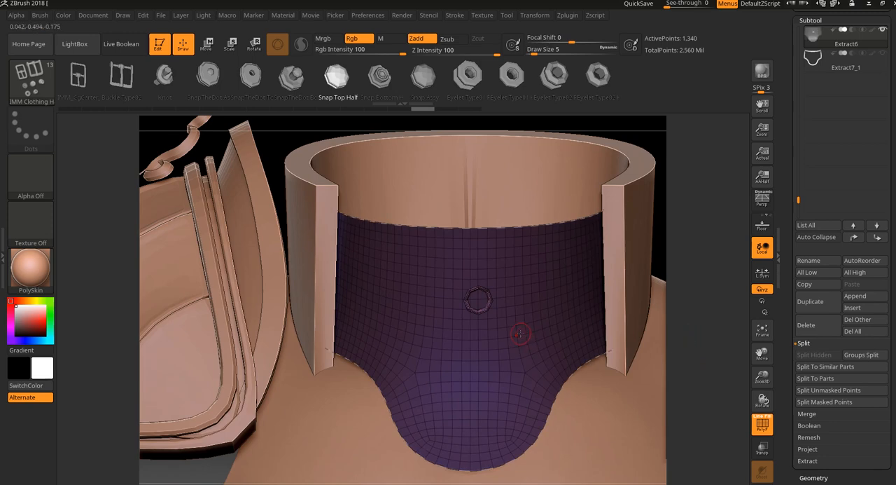
pyautogui.hotkey('ctrl', 'z')
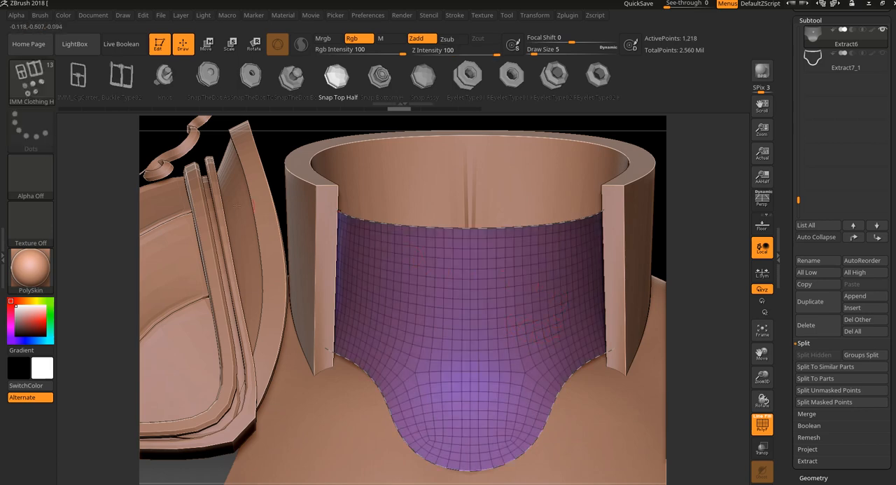
# - Compare snap insertions on the armor's front at draw sizes 26 and 8, undoing each one
pyautogui.moveTo(478, 289)
pyautogui.mouseDown()
pyautogui.moveTo(485, 356)
pyautogui.moveTo(479, 304)
pyautogui.moveTo(480, 345)
pyautogui.mouseUp()
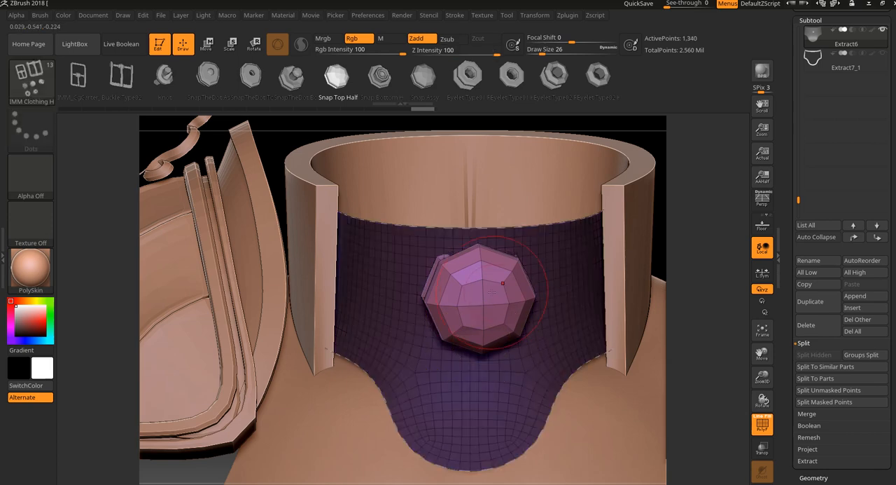
pyautogui.hotkey('ctrl', 'z')
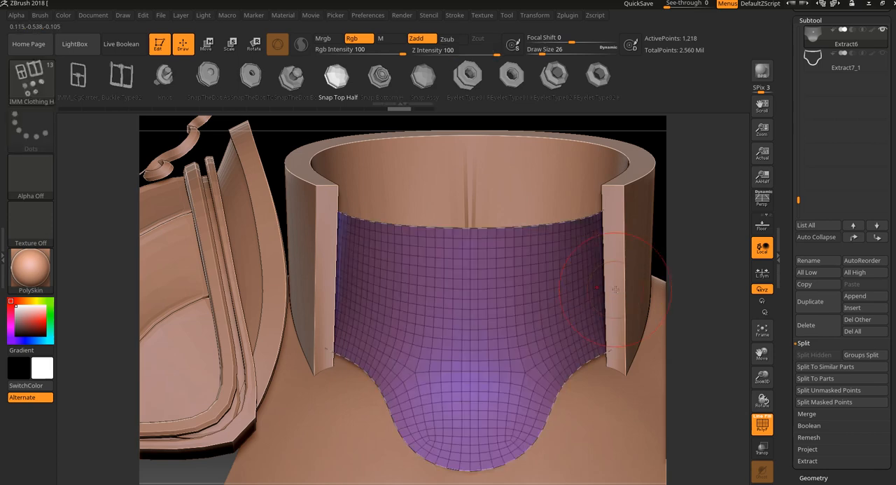
pyautogui.hotkey('ctrl', 'z')
pyautogui.moveTo(467, 288); pyautogui.dragTo(490, 295)
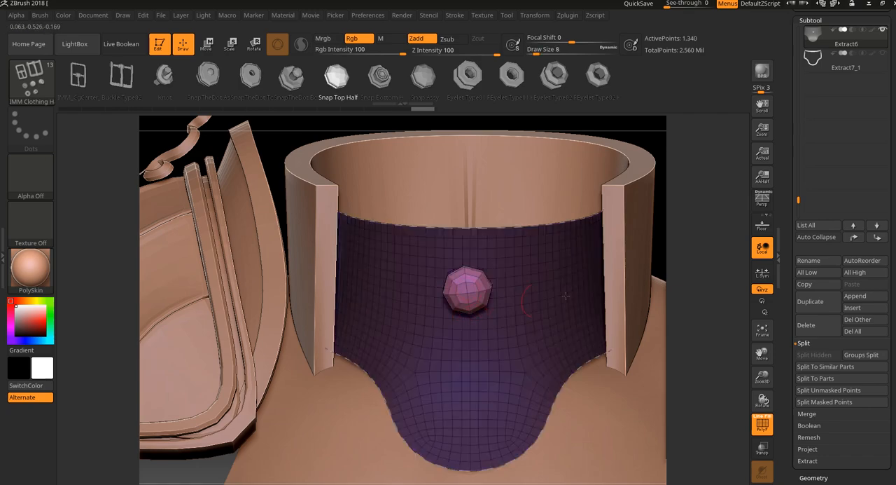
pyautogui.moveTo(669, 261); pyautogui.dragTo(699, 250)
pyautogui.hotkey('ctrl', 'z')
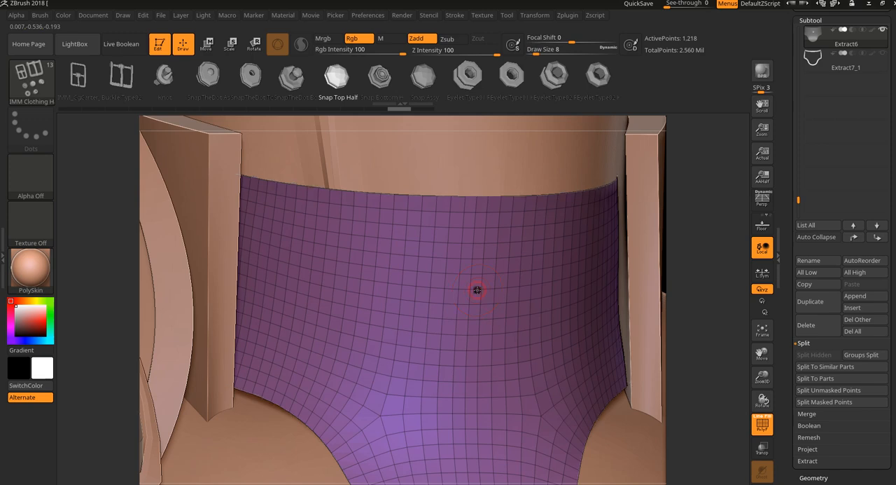
# - Insert test snaps of differing sizes on the armor, inspect how far they stand off the surface from other angles, and undo both
pyautogui.moveTo(481, 289)
pyautogui.mouseDown()
pyautogui.moveTo(486, 339)
pyautogui.moveTo(482, 303)
pyautogui.mouseUp()
pyautogui.moveTo(699, 317); pyautogui.dragTo(700, 354)
pyautogui.moveTo(633, 337); pyautogui.dragTo(616, 352)
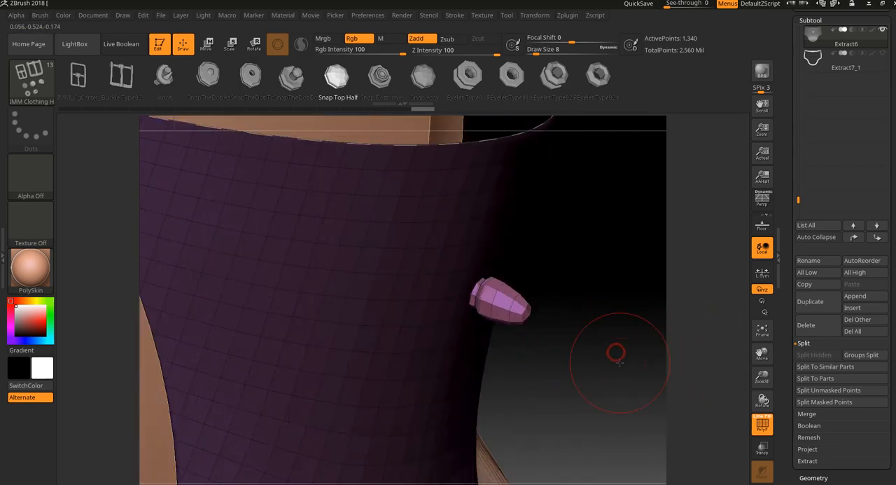
pyautogui.hotkey('ctrl', 'z')
pyautogui.moveTo(447, 301)
pyautogui.mouseDown()
pyautogui.moveTo(453, 347)
pyautogui.moveTo(447, 300)
pyautogui.mouseUp()
pyautogui.moveTo(624, 357); pyautogui.dragTo(578, 296)
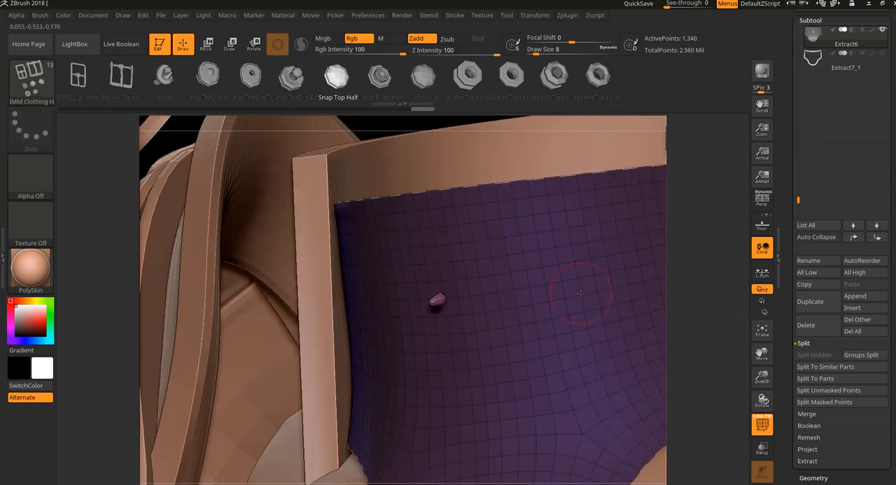
pyautogui.hotkey('ctrl', 'z')
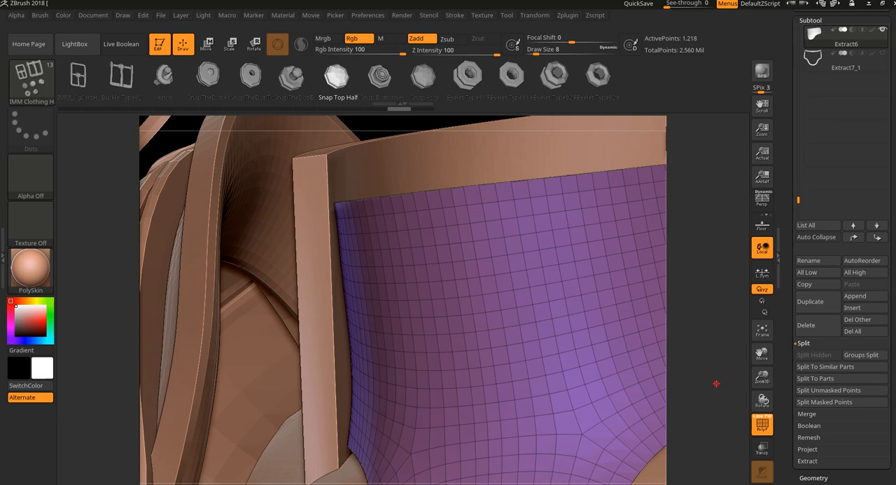
# - Switch to 3ds Max, try rotating the three-ring tube mesh in the front view, and undo the rotation
pyautogui.moveTo(716, 383)
pyautogui.keyDown('alt'); pyautogui.mouseDown()
pyautogui.moveTo(694, 332)
pyautogui.moveTo(707, 331)
pyautogui.mouseUp(); pyautogui.keyUp('alt')
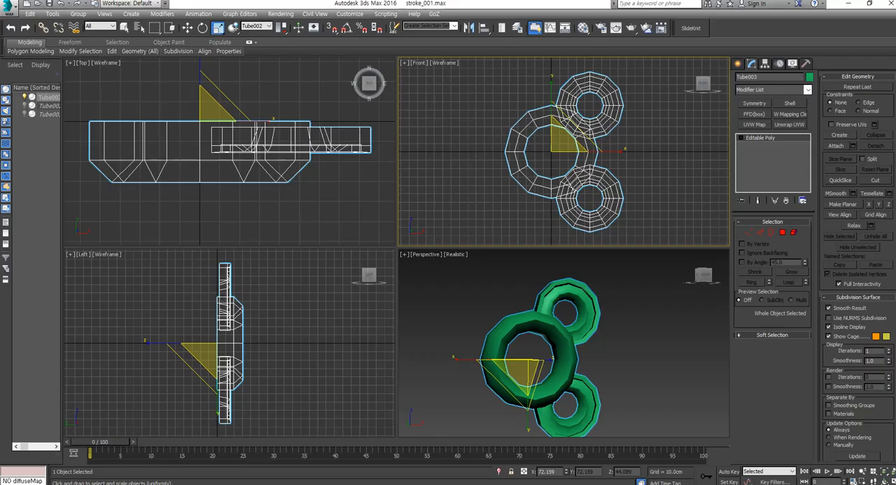
pyautogui.keyDown('alt'); pyautogui.moveTo(634, 404); pyautogui.dragTo(629, 360, button='middle'); pyautogui.keyUp('alt')
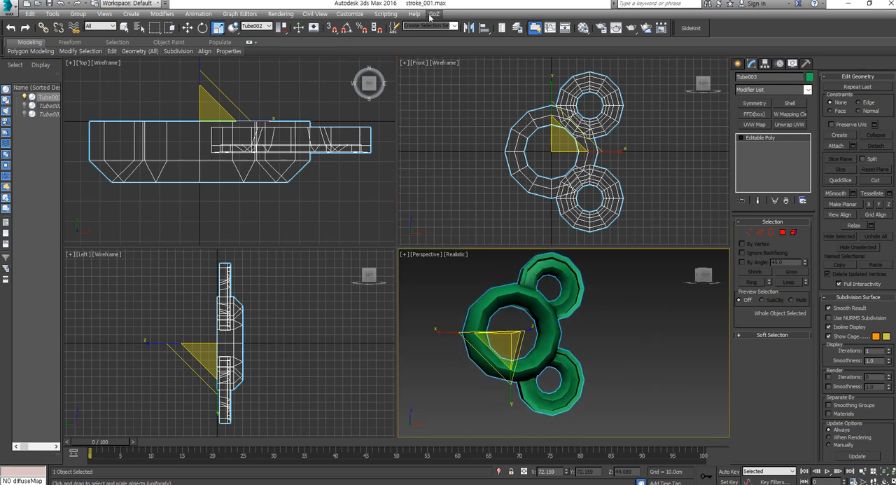
pyautogui.press('e')
pyautogui.click(604, 145)
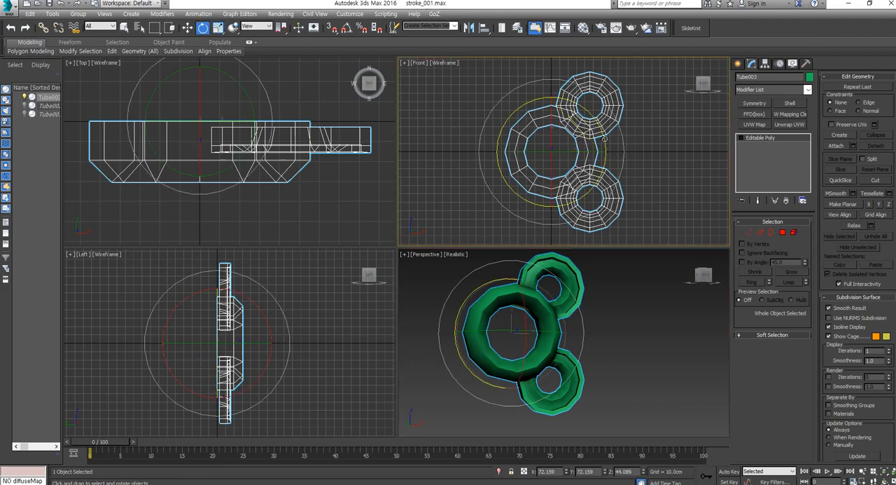
pyautogui.moveTo(605, 139); pyautogui.dragTo(598, 61)
pyautogui.hotkey('ctrl', 'z')
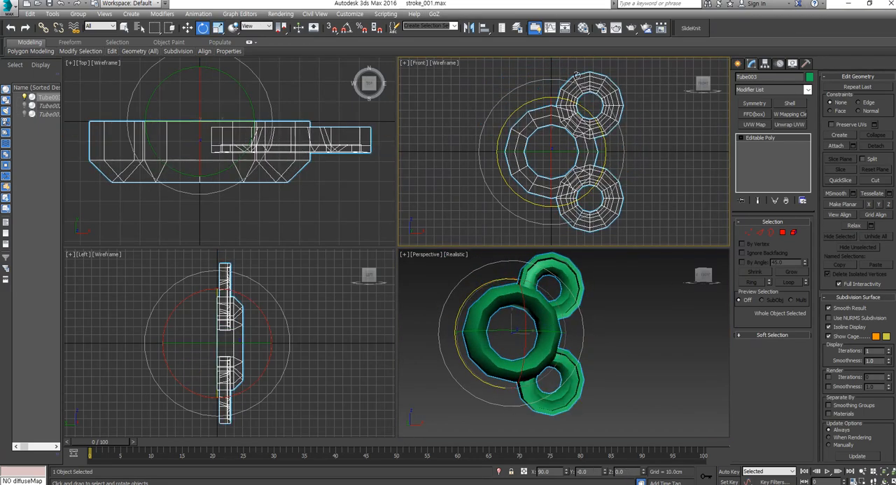
# - Send the selected three-ring tube mesh from 3ds Max to ZBrush with GoZ
pyautogui.click(441, 15)
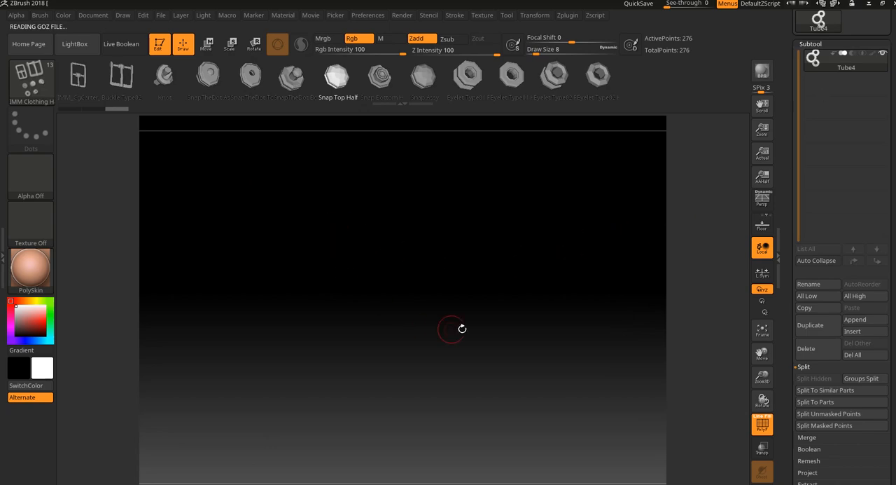
# - Create a new InsertMesh brush from the imported three-ring tube mesh instead of appending it to the clothing hardware brush
pyautogui.press('f')
pyautogui.moveTo(633, 372); pyautogui.dragTo(632, 344)
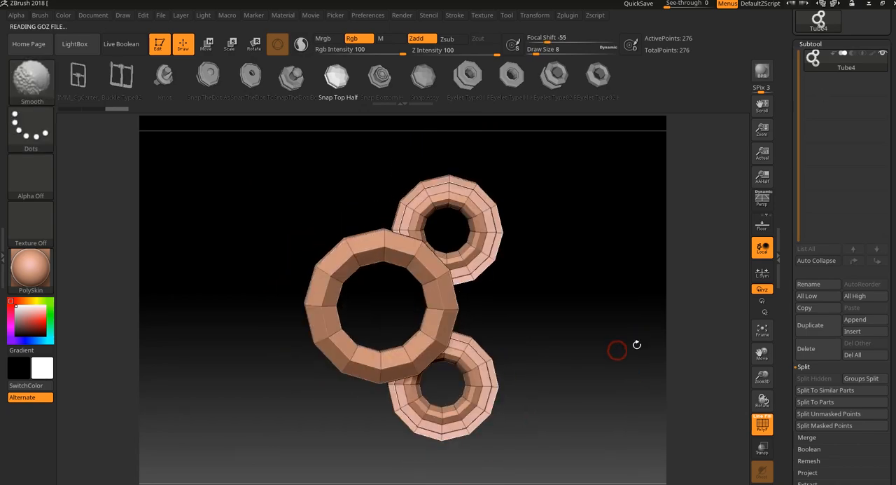
pyautogui.moveTo(582, 306); pyautogui.dragTo(567, 344)
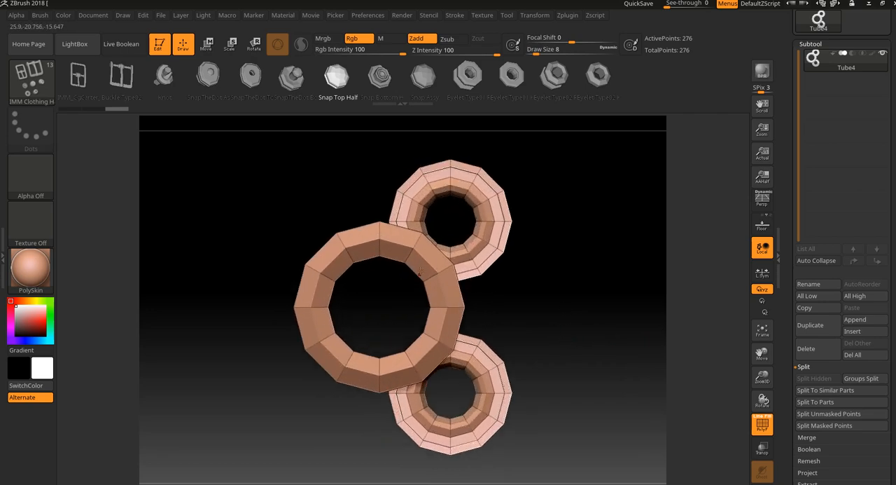
pyautogui.moveTo(581, 337); pyautogui.dragTo(565, 340)
pyautogui.click(31, 102)
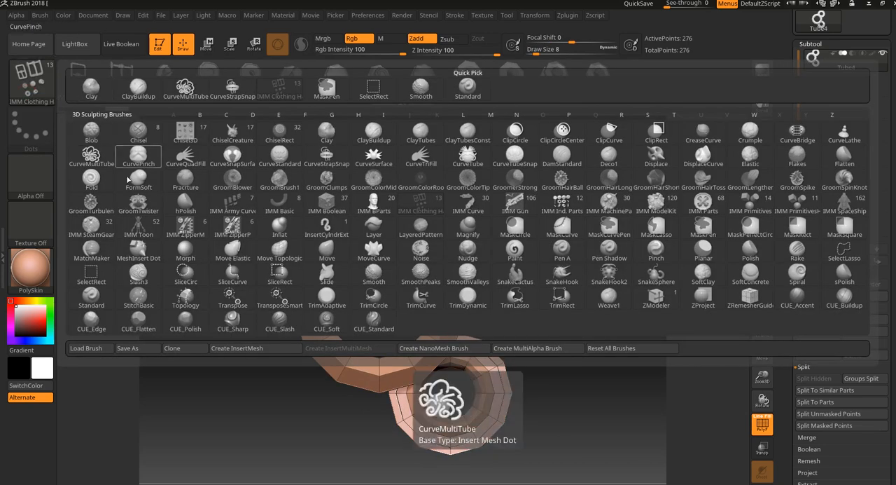
pyautogui.click(240, 348)
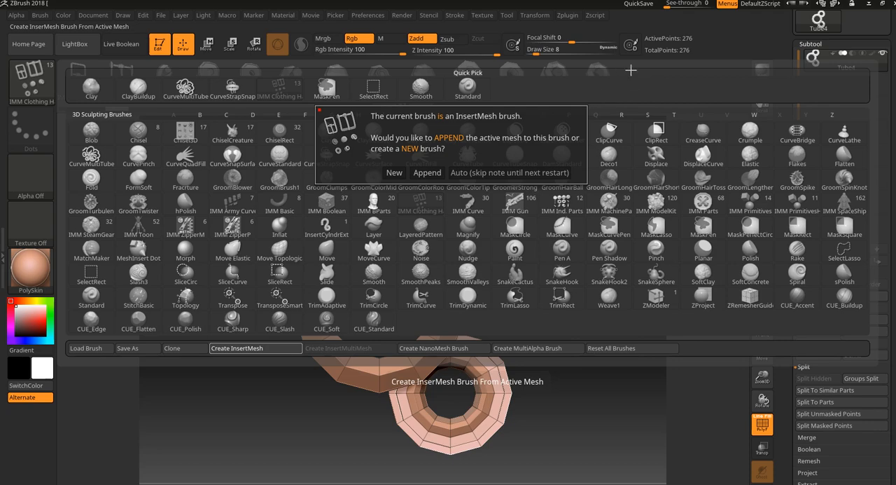
pyautogui.click(390, 172)
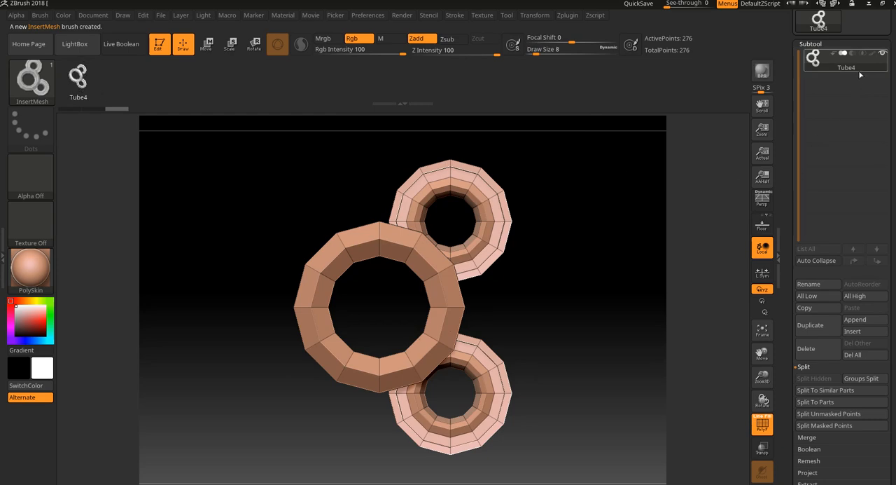
# - Switch back to the Extract6 armor tool and isolate the waist piece in Solo mode
pyautogui.moveTo(894, 44); pyautogui.dragTo(894, 166)
pyautogui.click(868, 121)
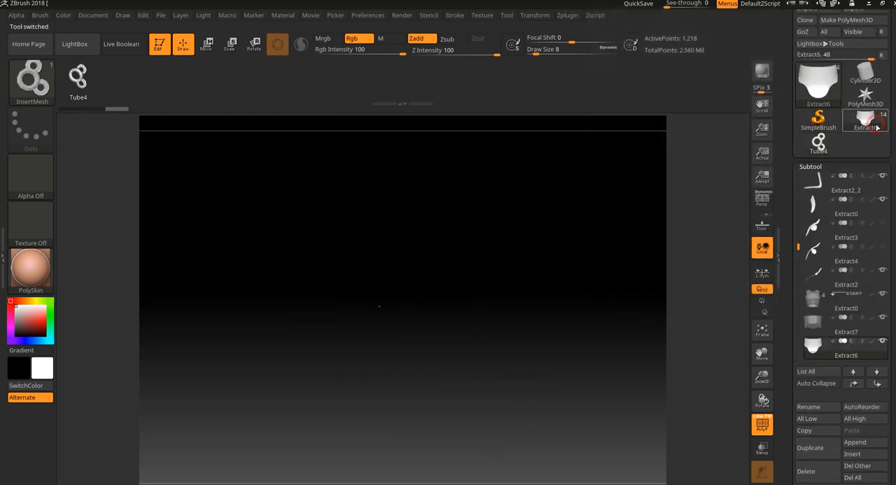
pyautogui.keyDown('alt'); pyautogui.moveTo(646, 317); pyautogui.dragTo(680, 400); pyautogui.keyUp('alt')
pyautogui.click(763, 483)
pyautogui.keyDown('alt'); pyautogui.moveTo(680, 400); pyautogui.dragTo(567, 446); pyautogui.keyUp('alt')
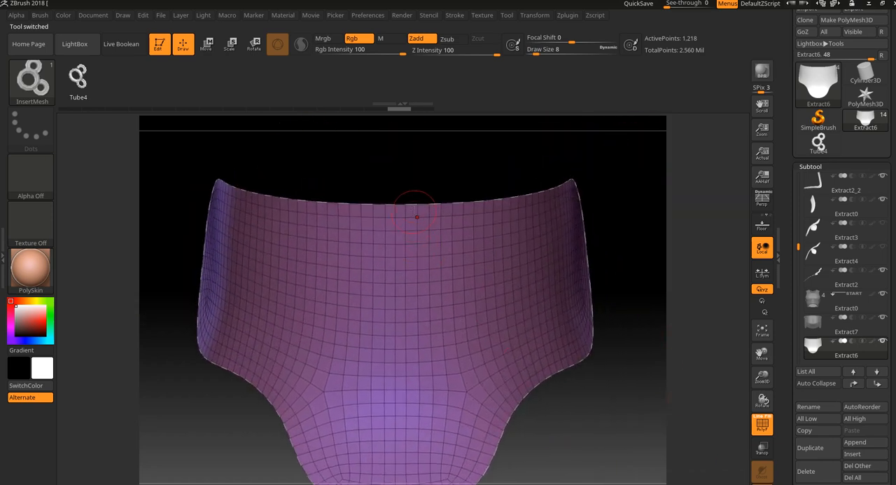
# - Turn on Curve Mode in the stroke settings for the new three-ring insert brush
pyautogui.click(461, 15)
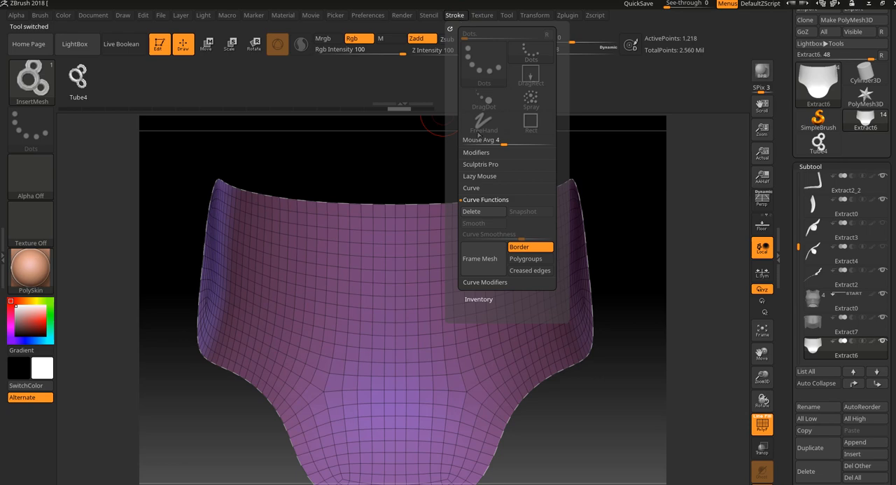
pyautogui.click(477, 189)
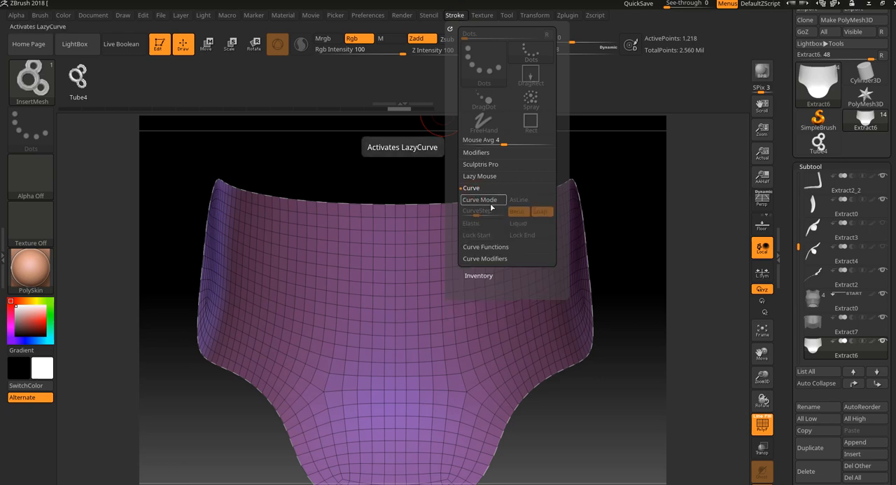
pyautogui.click(483, 199)
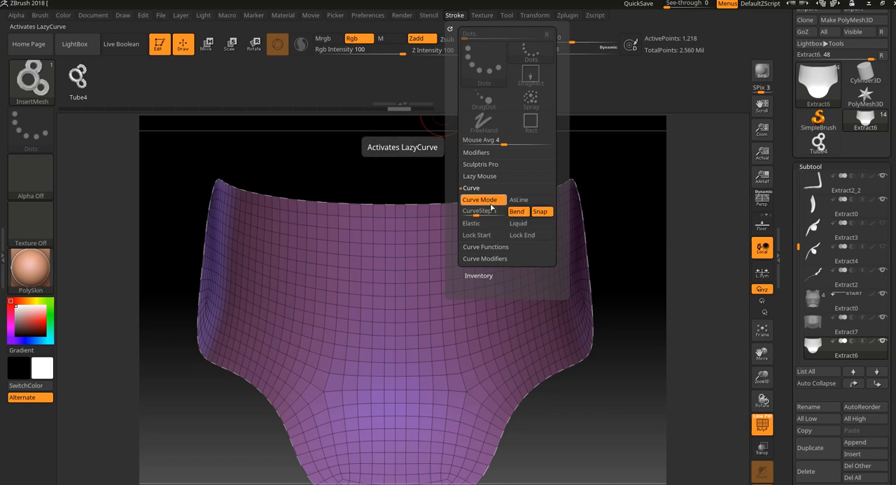
# - Test the ring brush along the armor piece's border curve at draw size 8, check it up close, and undo it
pyautogui.click(418, 201)
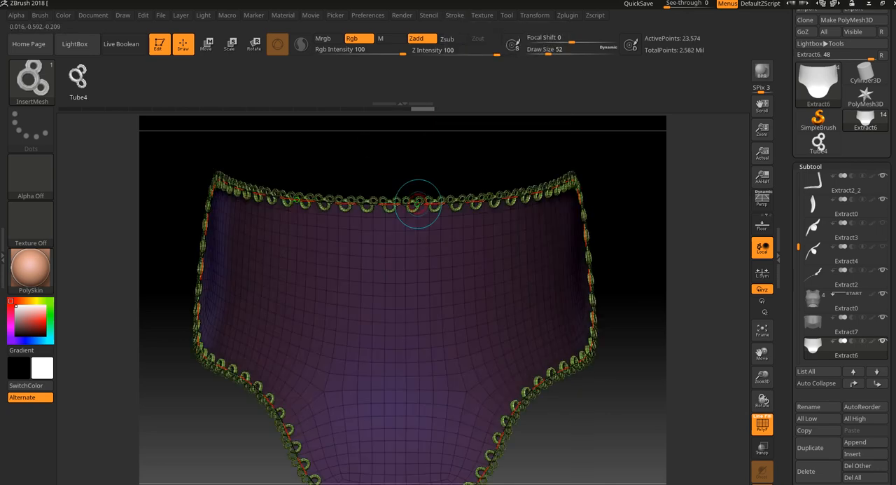
pyautogui.moveTo(697, 310)
pyautogui.mouseDown()
pyautogui.moveTo(698, 292)
pyautogui.moveTo(683, 309)
pyautogui.moveTo(671, 274)
pyautogui.moveTo(653, 260)
pyautogui.moveTo(667, 402)
pyautogui.mouseUp()
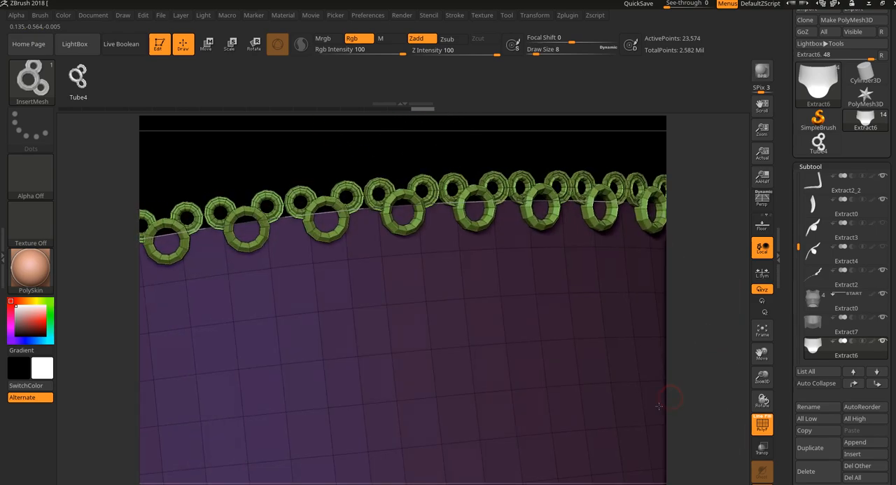
pyautogui.hotkey('ctrl', 'z')
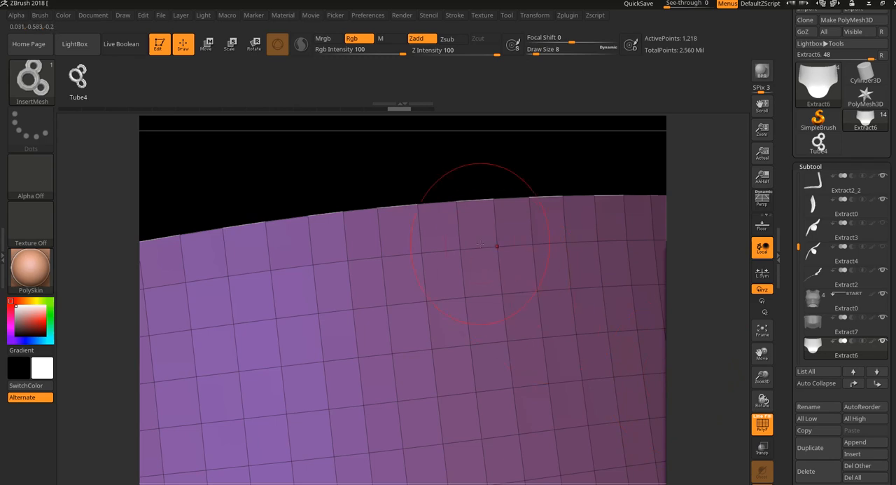
# - Test larger rings along the armor's border curve at draw size 18, inspect the result, and undo it
pyautogui.press(']')
pyautogui.press(']')
pyautogui.press(']')
pyautogui.press(']')
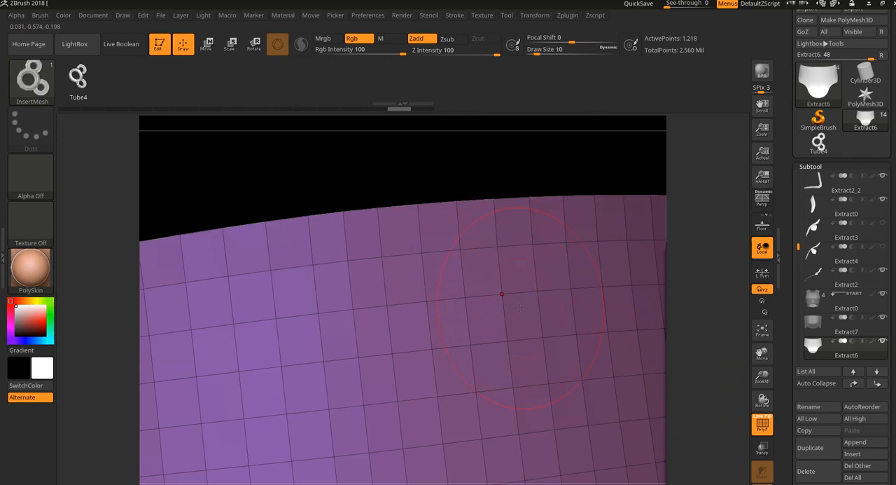
pyautogui.click(497, 198)
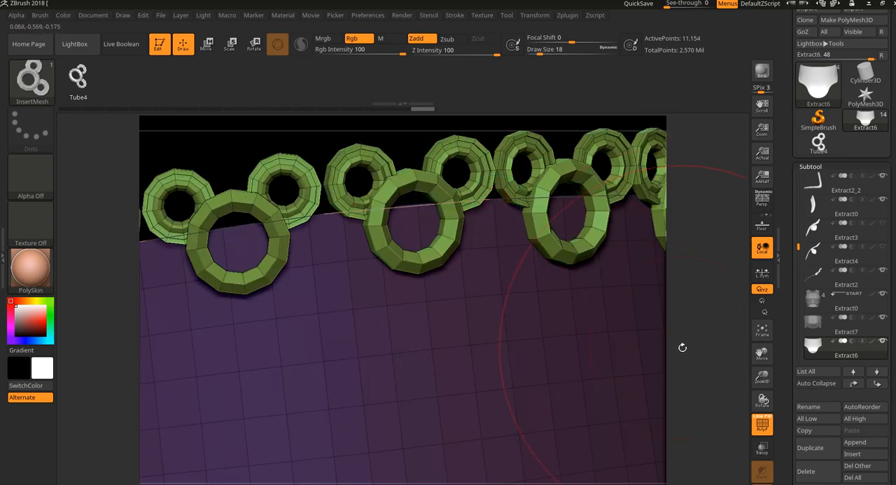
pyautogui.keyDown('alt'); pyautogui.moveTo(687, 353); pyautogui.dragTo(502, 166); pyautogui.keyUp('alt')
pyautogui.moveTo(645, 392)
pyautogui.keyDown('alt'); pyautogui.mouseDown()
pyautogui.moveTo(605, 397)
pyautogui.moveTo(585, 416)
pyautogui.moveTo(604, 428)
pyautogui.mouseUp(); pyautogui.keyUp('alt')
pyautogui.hotkey('ctrl', 'z')
# - Apply the ring trim along the armor's border curve at draw size 10 and turn off the polyframe display
pyautogui.press('[')
pyautogui.press('[')
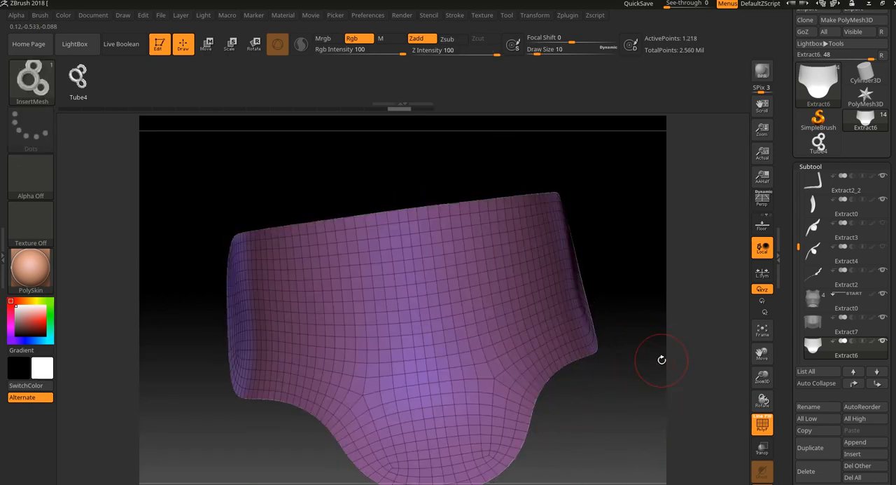
pyautogui.click(451, 206)
pyautogui.moveTo(644, 285); pyautogui.dragTo(665, 283)
pyautogui.keyDown('alt'); pyautogui.moveTo(654, 316); pyautogui.dragTo(657, 256); pyautogui.keyUp('alt')
pyautogui.hotkey('shift', 'f')
pyautogui.hotkey('shift', 'f')
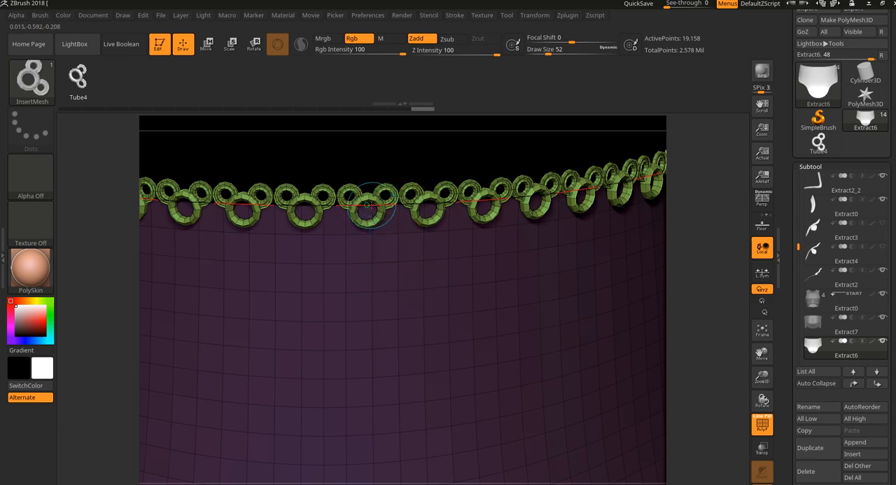
pyautogui.press('f')
pyautogui.hotkey('shift', 'f')
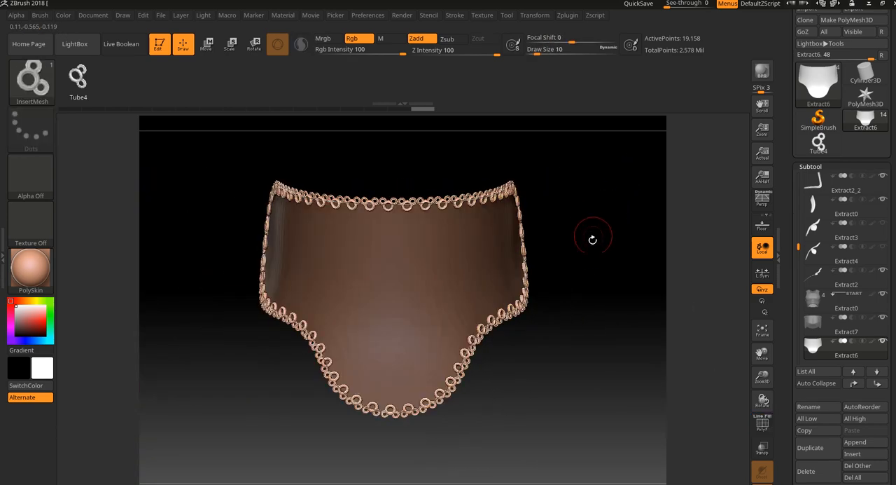
# - Try updating the ring trim along the armor's border curve from a slightly different view, and undo the changes
pyautogui.moveTo(592, 240); pyautogui.dragTo(592, 211)
pyautogui.press('shift')
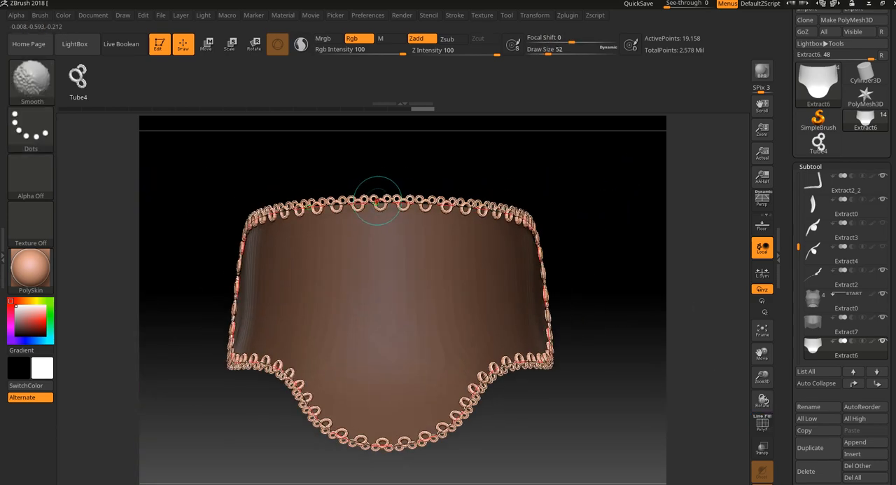
pyautogui.click(391, 206)
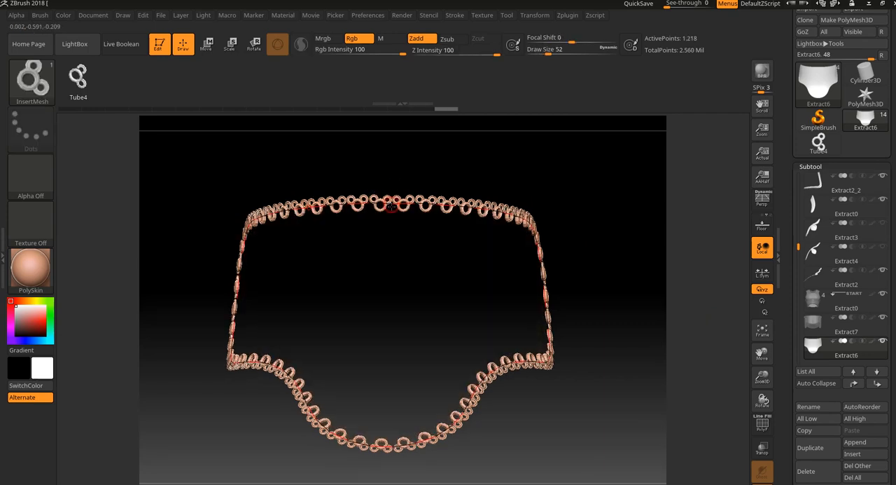
pyautogui.hotkey('ctrl', 'z')
pyautogui.moveTo(592, 238)
pyautogui.mouseDown()
pyautogui.moveTo(642, 250)
pyautogui.moveTo(591, 237)
pyautogui.mouseUp()
pyautogui.press('ctrl')
pyautogui.click(428, 208)
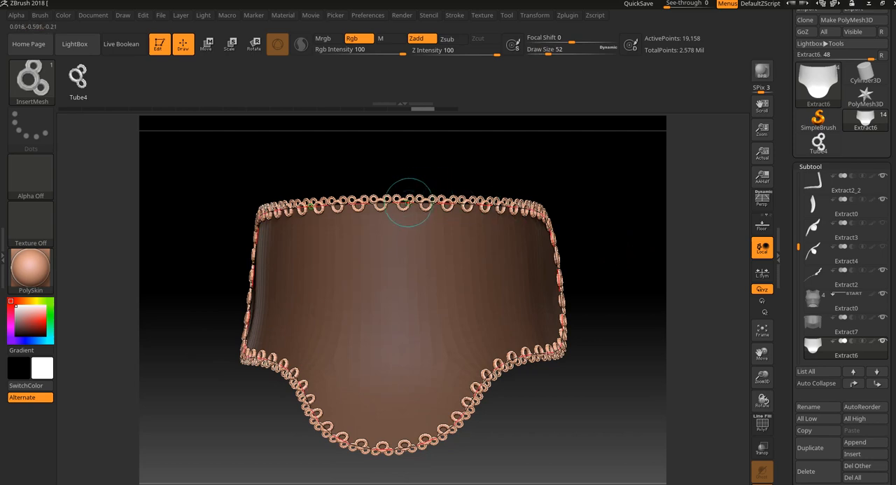
pyautogui.click(409, 203)
pyautogui.hotkey('ctrl', 'z')
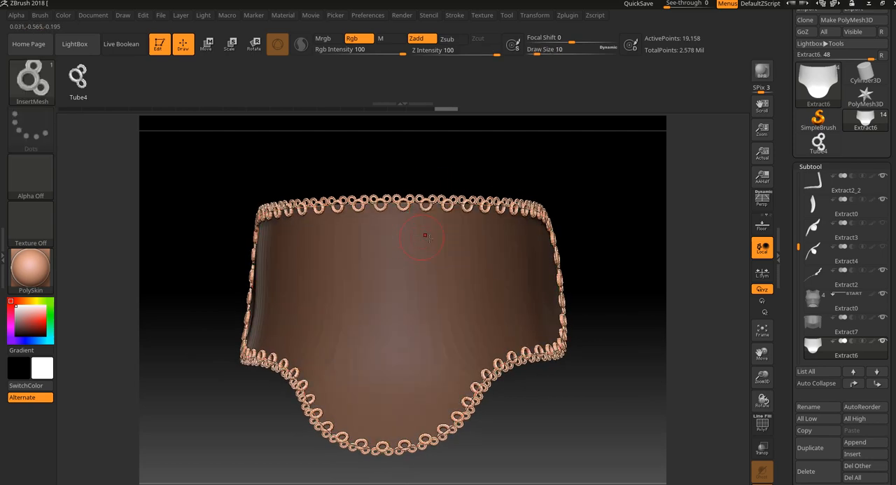
pyautogui.hotkey('ctrl', 'z')
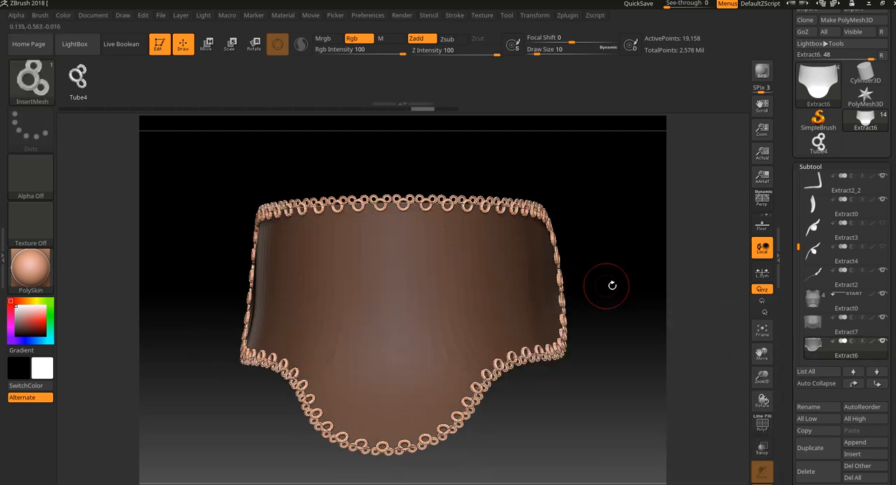
# - Split the unmasked ring trim from Extract6 into its own subtool and select that subtool
pyautogui.moveTo(612, 285); pyautogui.dragTo(652, 360)
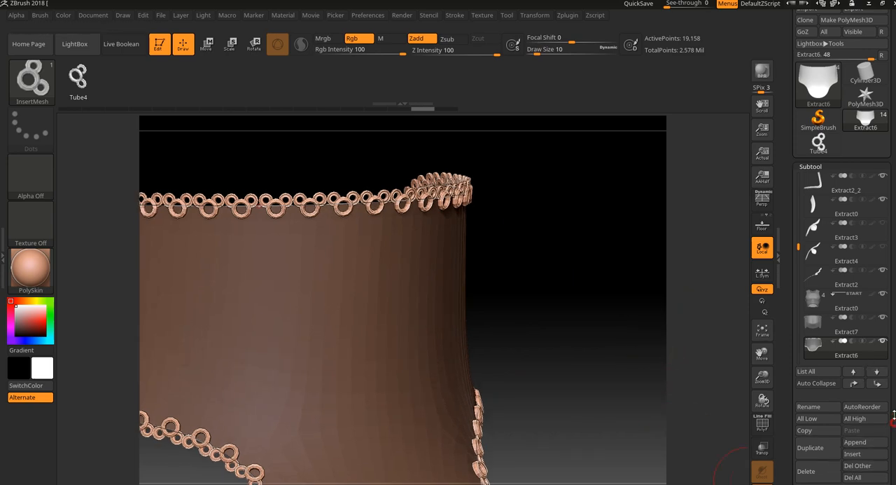
pyautogui.scroll(-2, 894, 415)
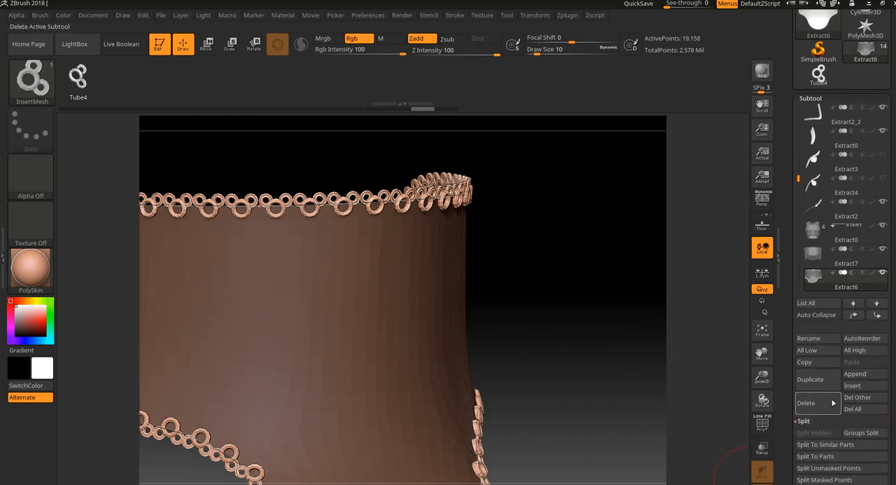
pyautogui.click(827, 468)
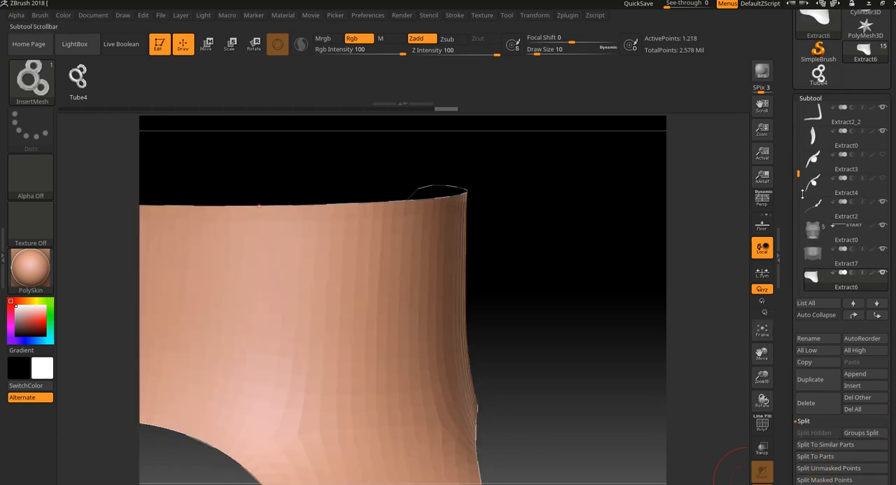
pyautogui.moveTo(798, 175); pyautogui.dragTo(799, 189)
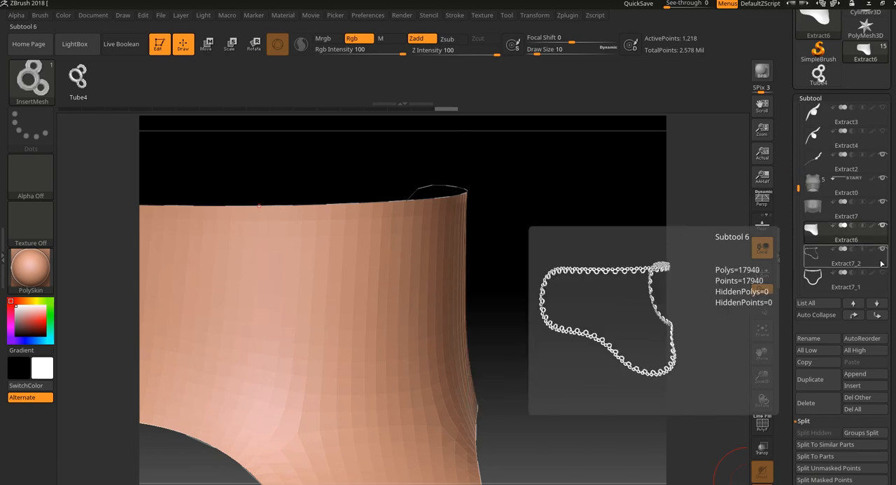
pyautogui.click(882, 263)
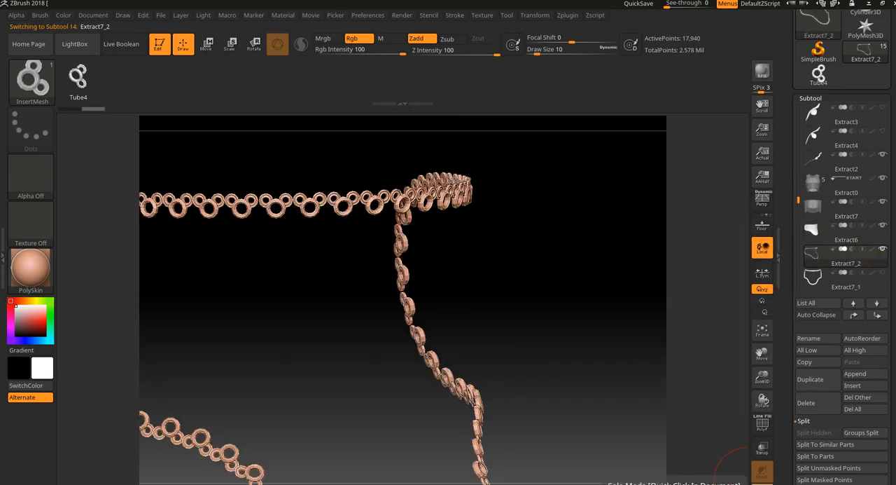
# - Leave Solo mode, centre the transform gizmo on the ring trim, and reset the gizmo's orientation
pyautogui.click(762, 470)
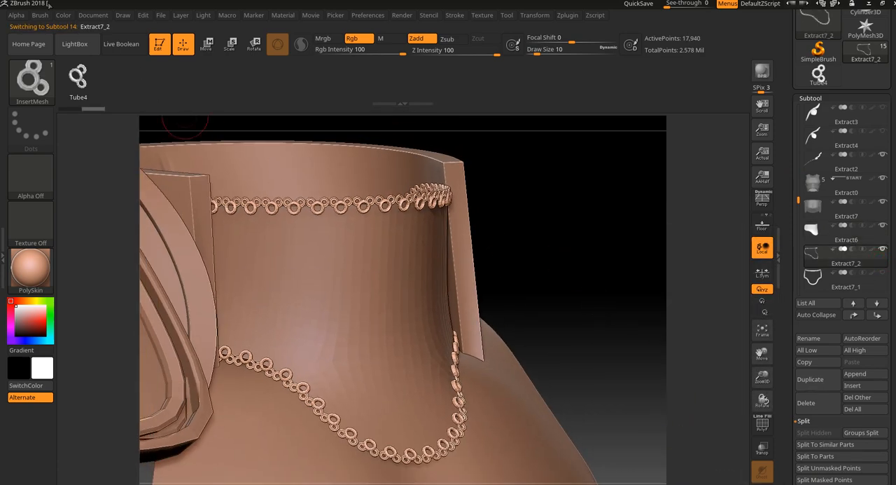
pyautogui.moveTo(540, 251); pyautogui.dragTo(497, 238)
pyautogui.moveTo(646, 220)
pyautogui.keyDown('alt'); pyautogui.mouseDown()
pyautogui.moveTo(674, 419)
pyautogui.moveTo(652, 292)
pyautogui.moveTo(517, 110)
pyautogui.mouseUp(); pyautogui.keyUp('alt')
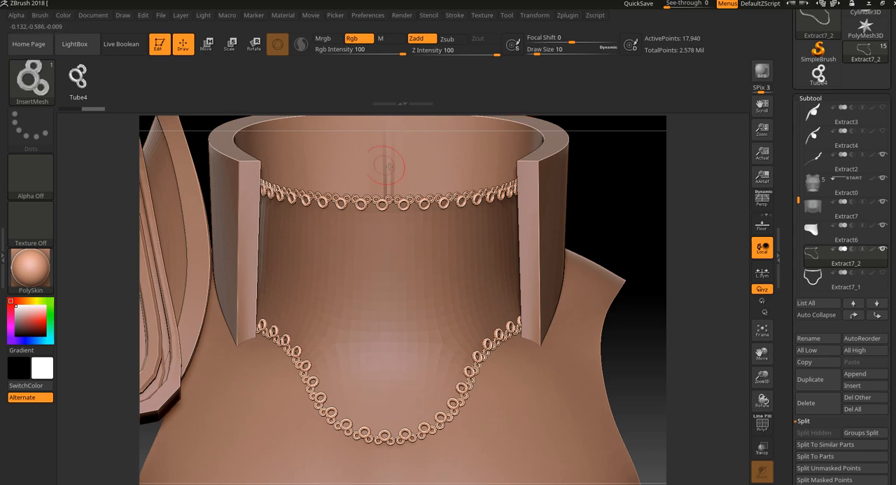
pyautogui.click(230, 43)
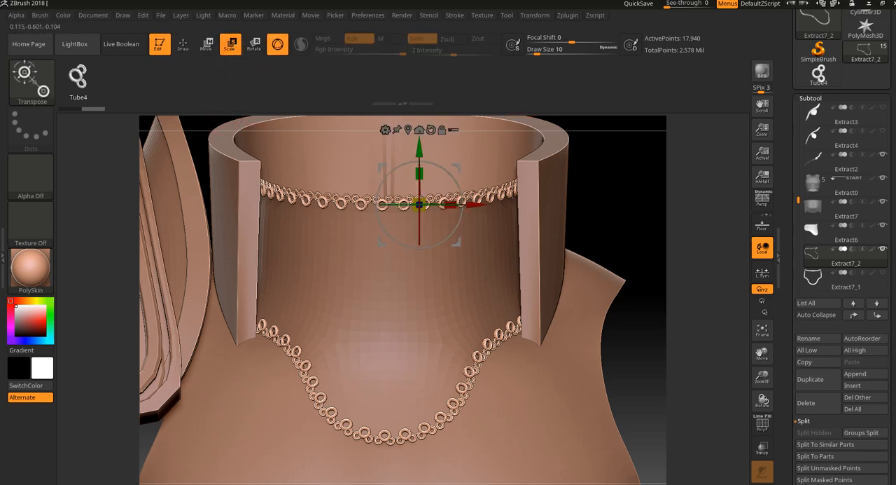
pyautogui.click(407, 128)
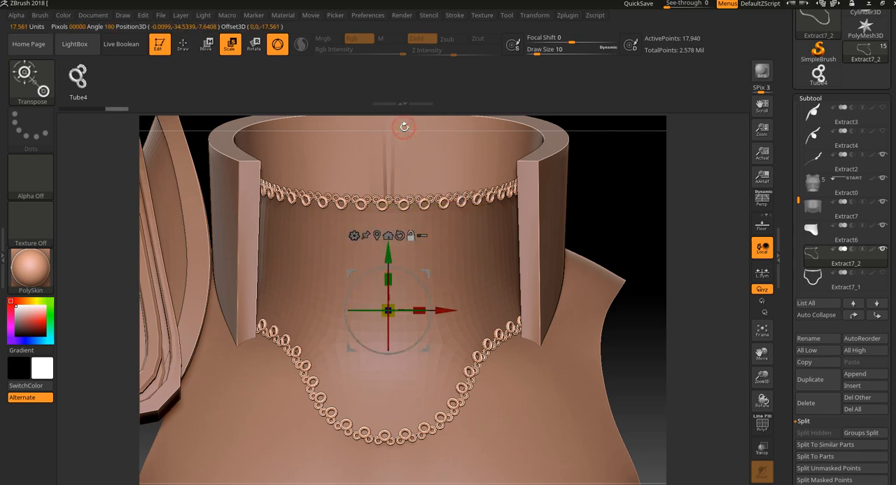
pyautogui.click(400, 235)
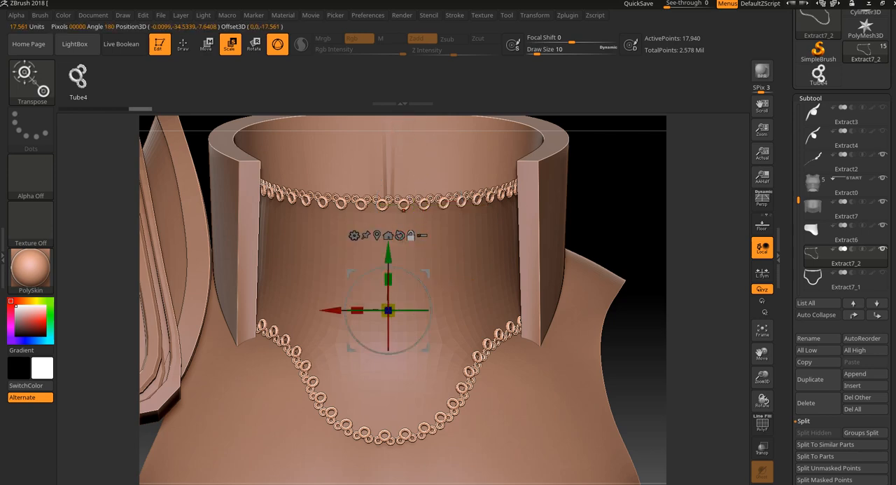
# - Scale the ring trim down slightly and move it forward in depth so it sits on the front of the armor piece
pyautogui.moveTo(397, 301); pyautogui.dragTo(399, 327)
pyautogui.moveTo(594, 235); pyautogui.dragTo(636, 245)
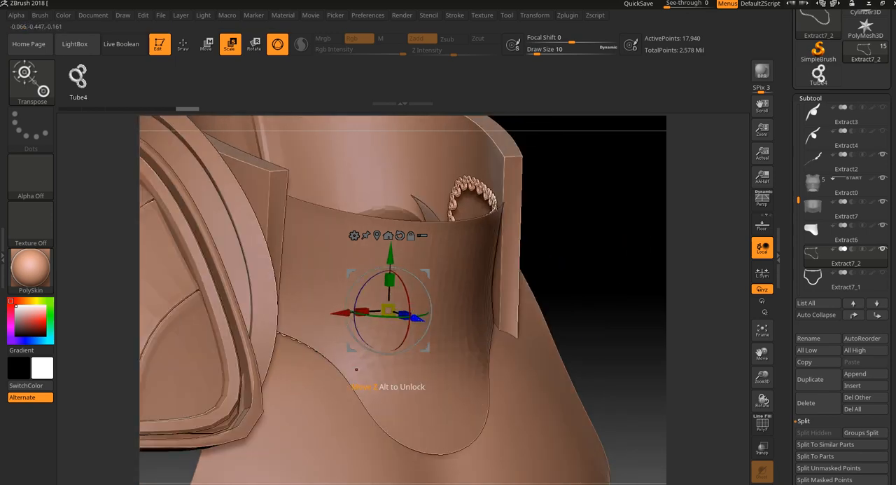
pyautogui.moveTo(420, 318); pyautogui.dragTo(595, 264)
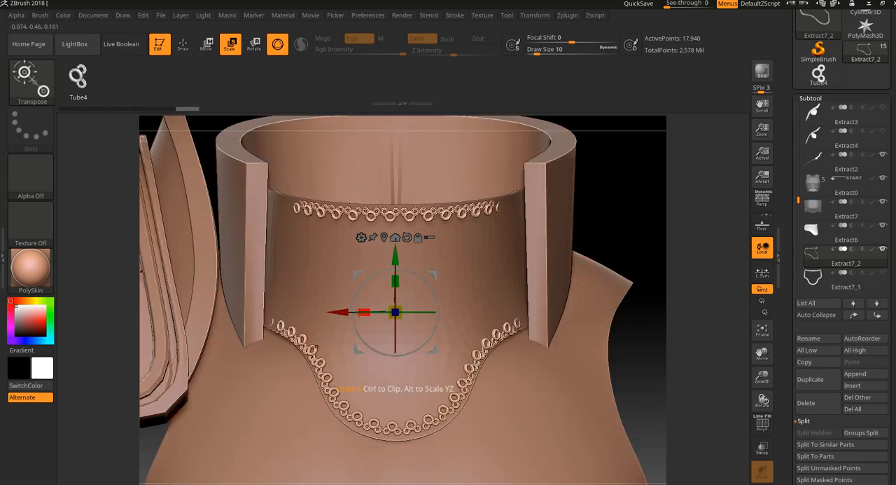
# - Widen the ring trim horizontally so it spans the armor piece between the two side plates
pyautogui.moveTo(366, 310); pyautogui.dragTo(357, 314)
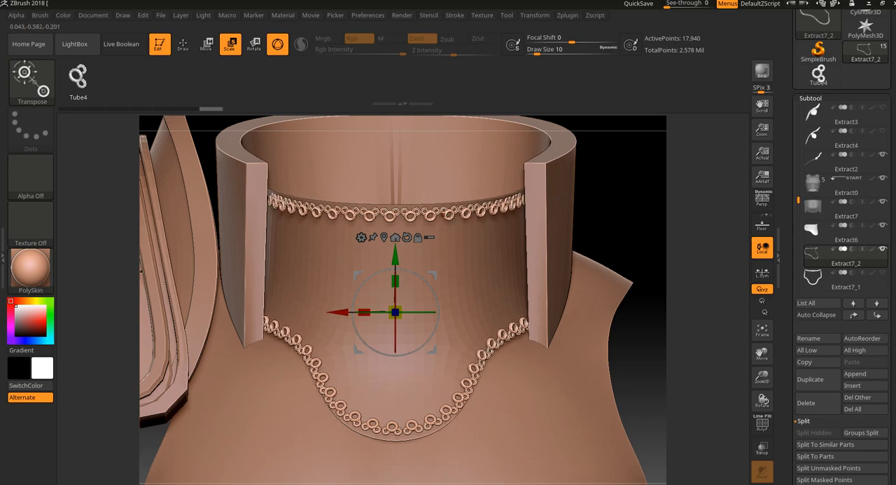
pyautogui.moveTo(634, 251); pyautogui.dragTo(633, 228)
# - Delete the ring trim subtool Extract7_2 and confirm the deletion
pyautogui.moveTo(855, 262)
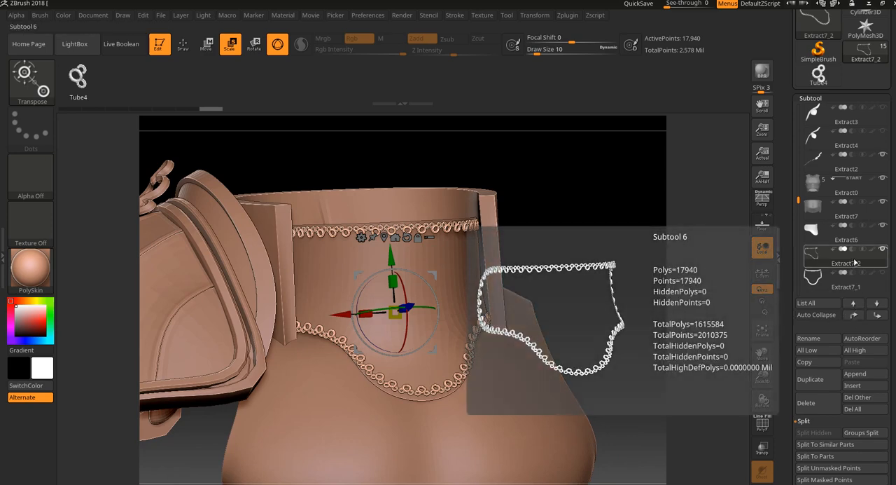
pyautogui.click(806, 402)
pyautogui.click(724, 420)
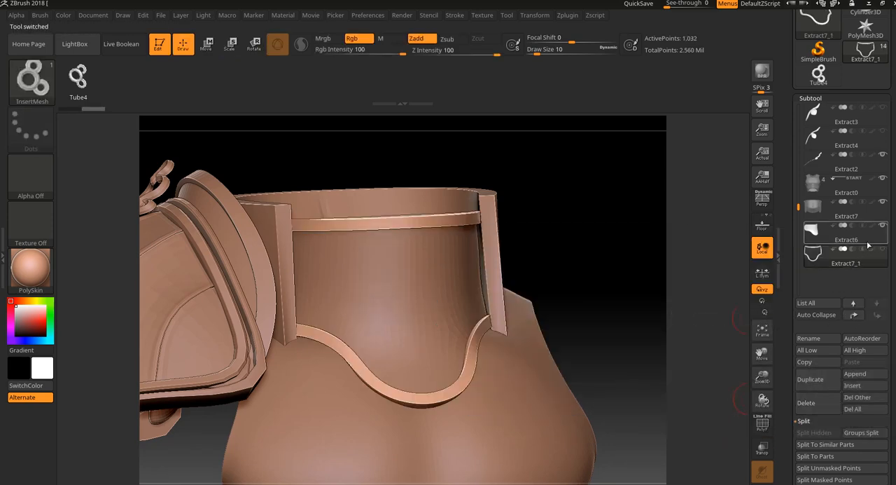
# - Select the Extract6 armor subtool and delete the curve running along its border
pyautogui.moveTo(664, 291)
pyautogui.mouseDown()
pyautogui.moveTo(640, 301)
pyautogui.moveTo(652, 270)
pyautogui.moveTo(592, 290)
pyautogui.mouseUp()
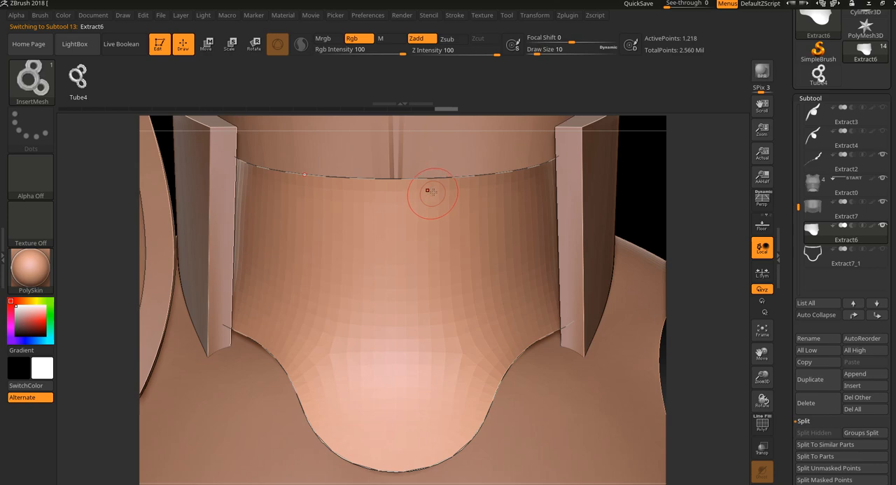
pyautogui.click(461, 19)
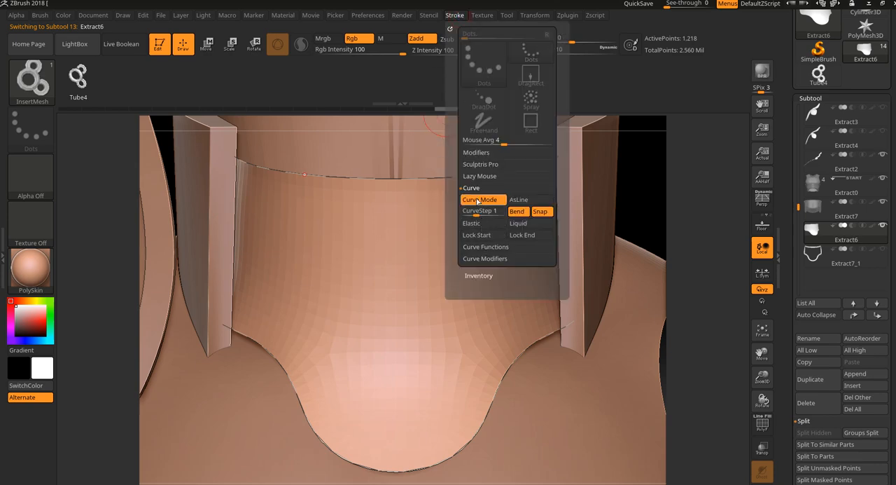
pyautogui.click(499, 249)
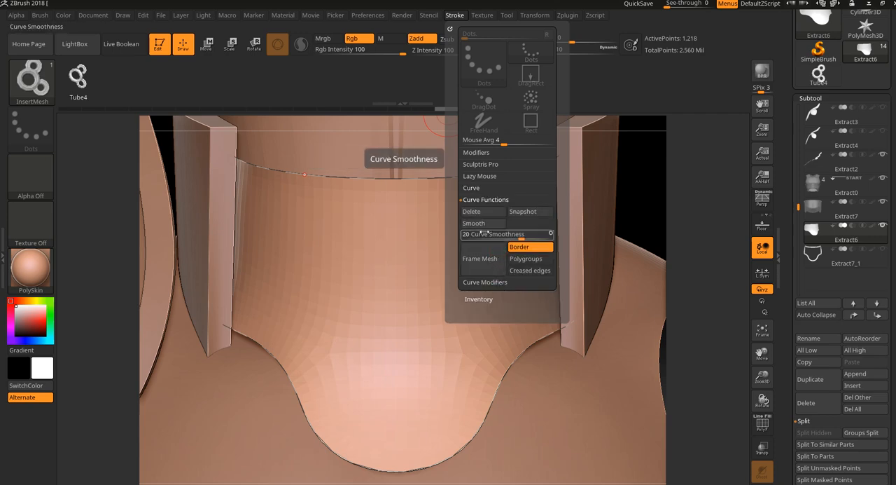
pyautogui.click(484, 212)
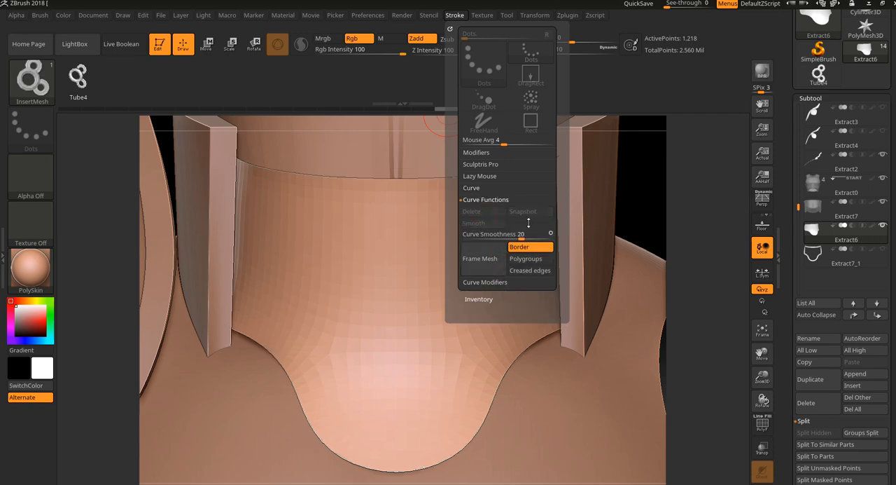
# - Isolate Extract6 in Solo mode and display its polyframe wires
pyautogui.click(747, 348)
pyautogui.hotkey('shift', 'f')
pyautogui.moveTo(678, 370)
pyautogui.keyDown('shift'); pyautogui.mouseDown()
pyautogui.moveTo(663, 287)
pyautogui.moveTo(669, 254)
pyautogui.moveTo(631, 277)
pyautogui.moveTo(663, 278)
pyautogui.moveTo(666, 264)
pyautogui.moveTo(690, 371)
pyautogui.mouseUp(); pyautogui.keyUp('shift')
pyautogui.moveTo(265, 157); pyautogui.dragTo(260, 177)
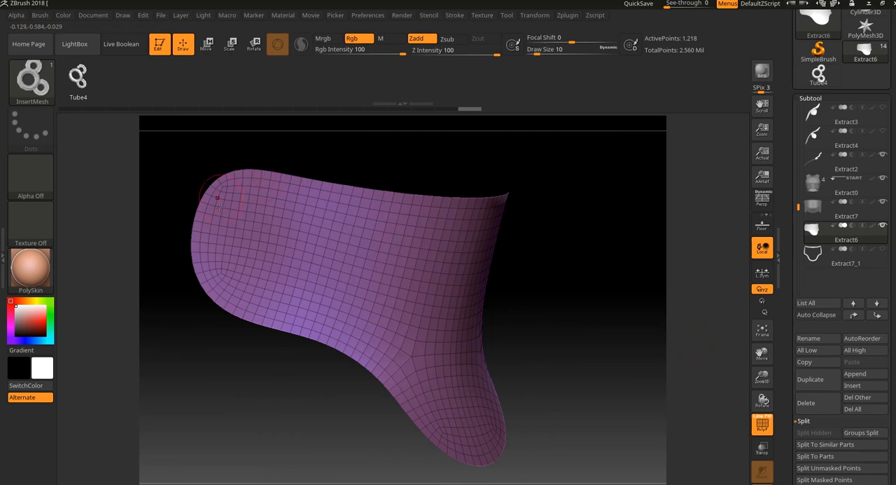
pyautogui.moveTo(575, 322); pyautogui.dragTo(562, 322)
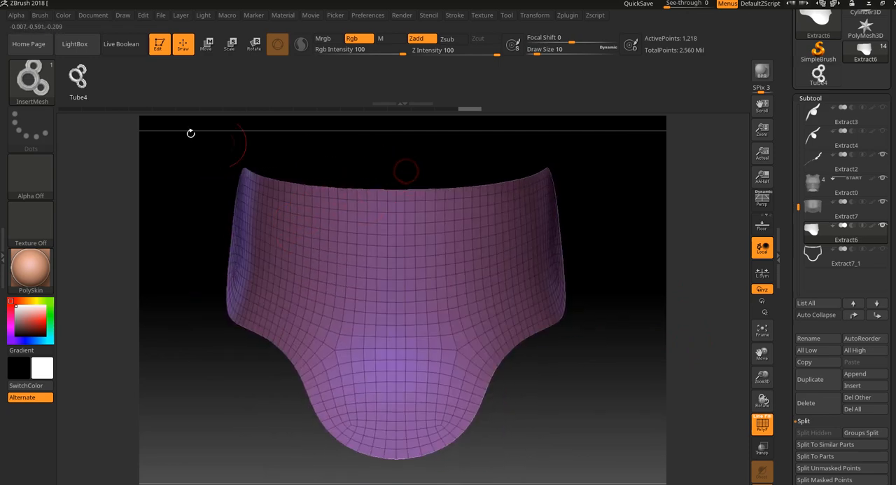
# - Switch to the ZModeler brush for working on the Extract6 mesh
pyautogui.click(32, 79)
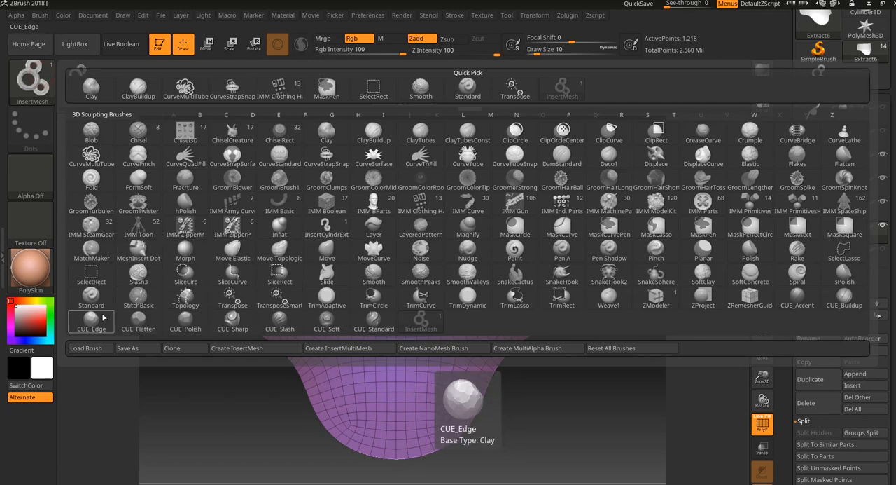
pyautogui.click(647, 301)
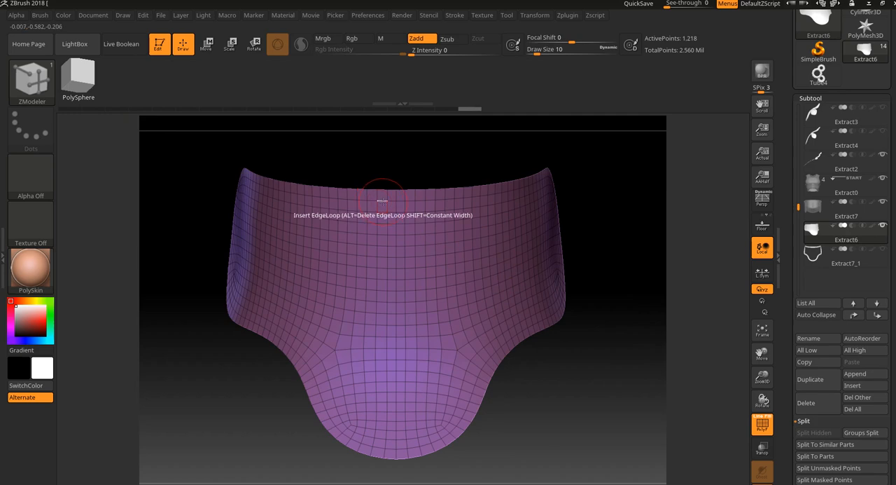
pyautogui.moveTo(383, 202); pyautogui.dragTo(390, 168, button='right')
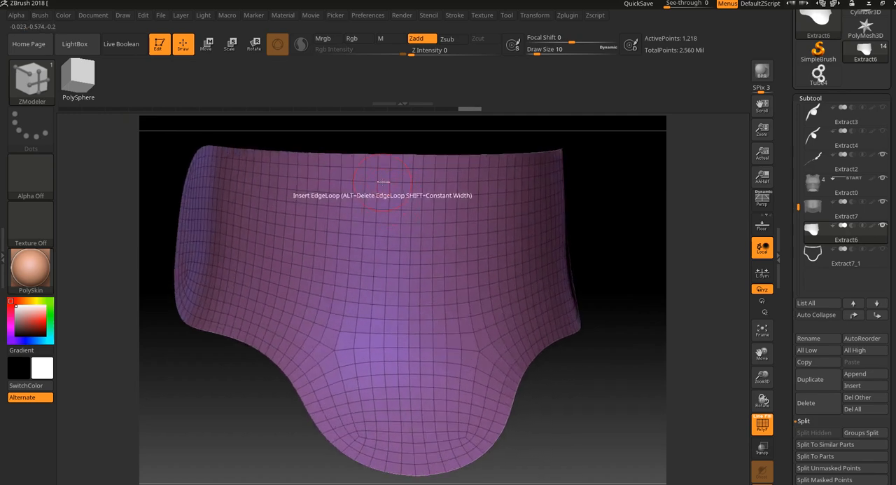
# - Leave Solo mode, hide the Extract7_1 border frame, and isolate Extract6 again
pyautogui.moveTo(883, 252)
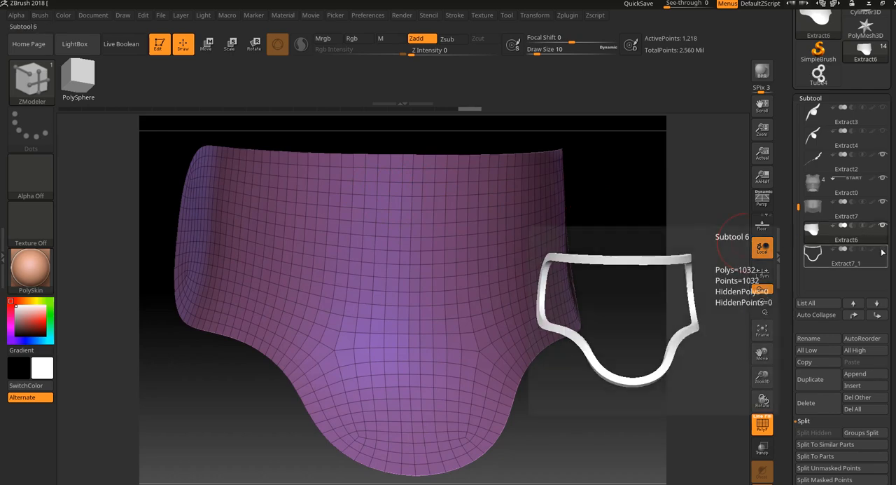
pyautogui.click(762, 484)
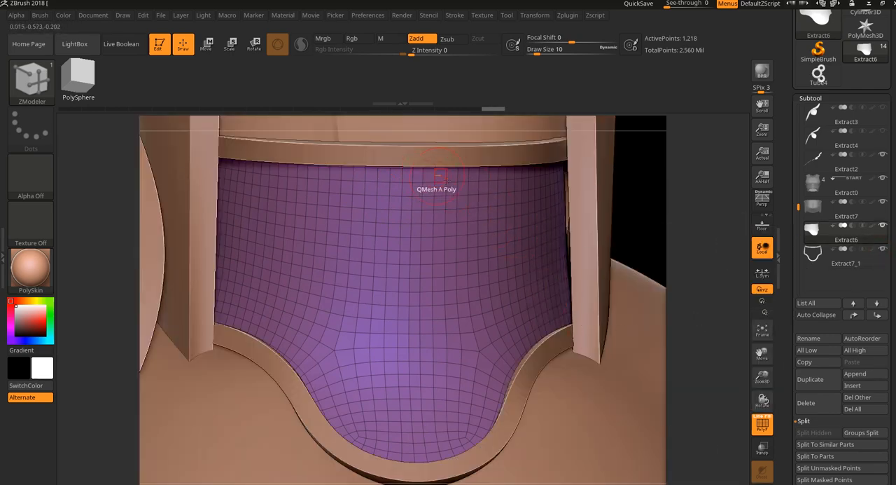
pyautogui.moveTo(887, 232)
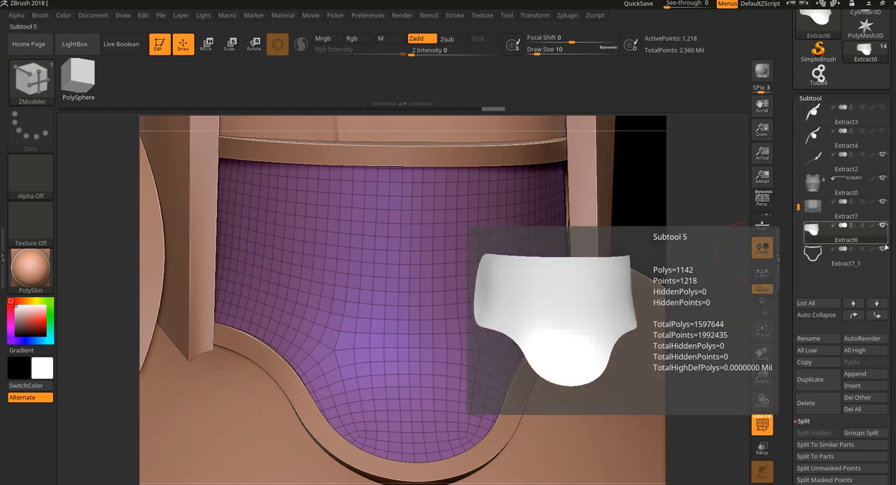
pyautogui.moveTo(881, 267)
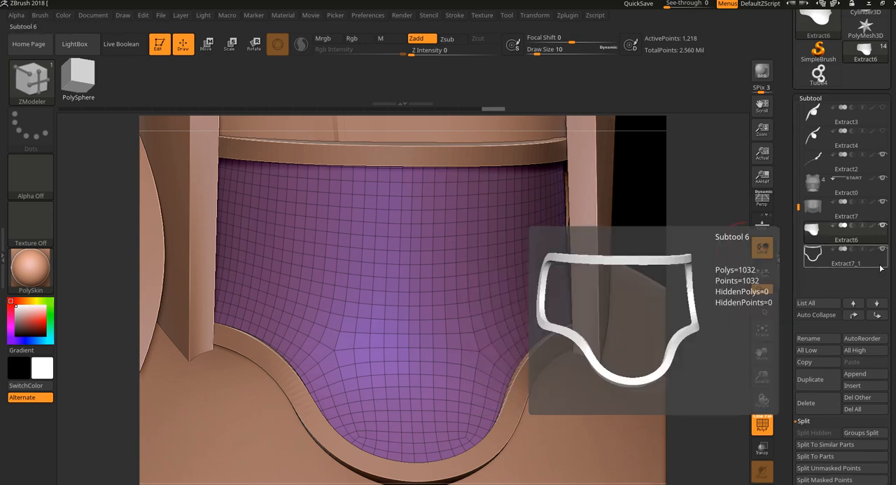
pyautogui.click(884, 250)
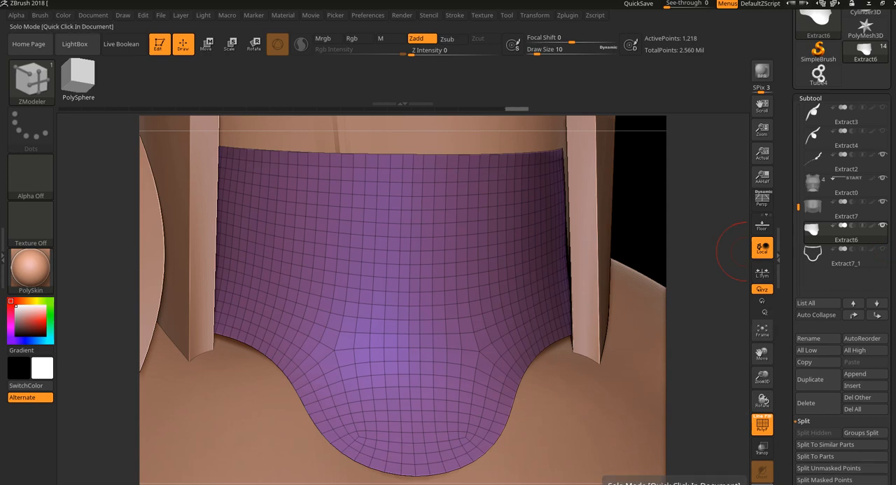
pyautogui.click(762, 471)
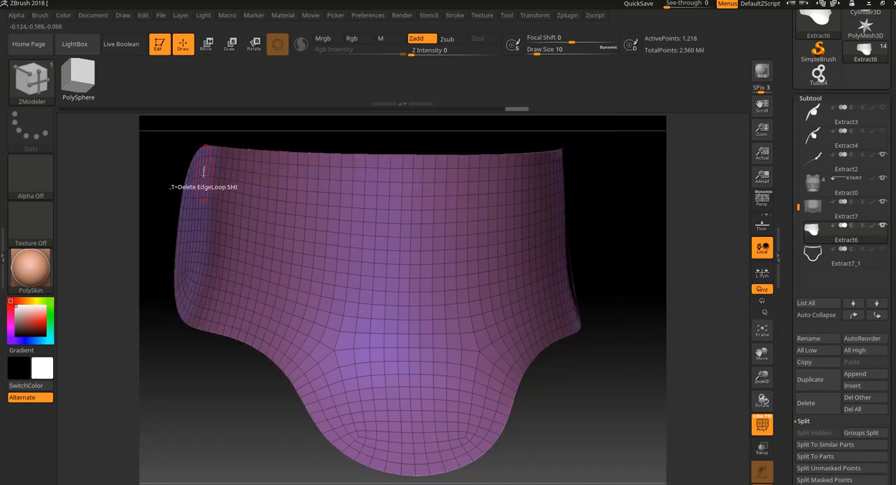
# - Mark the row of border polygons along Extract6's upper edge as a ZModeler temporary polygroup, from the centre towards one side
pyautogui.keyDown('alt'); pyautogui.moveTo(624, 214); pyautogui.dragTo(715, 306); pyautogui.keyUp('alt')
pyautogui.moveTo(407, 168); pyautogui.dragTo(467, 178)
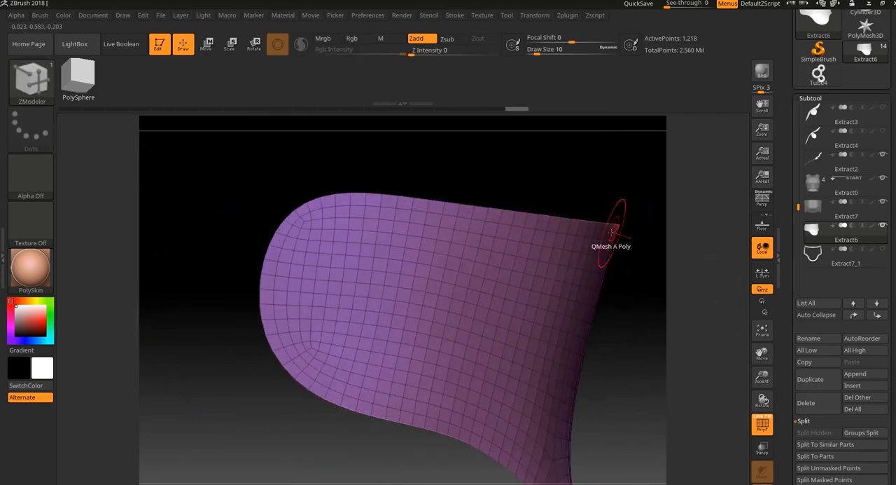
pyautogui.moveTo(644, 242); pyautogui.dragTo(604, 245)
pyautogui.moveTo(680, 233); pyautogui.dragTo(646, 200)
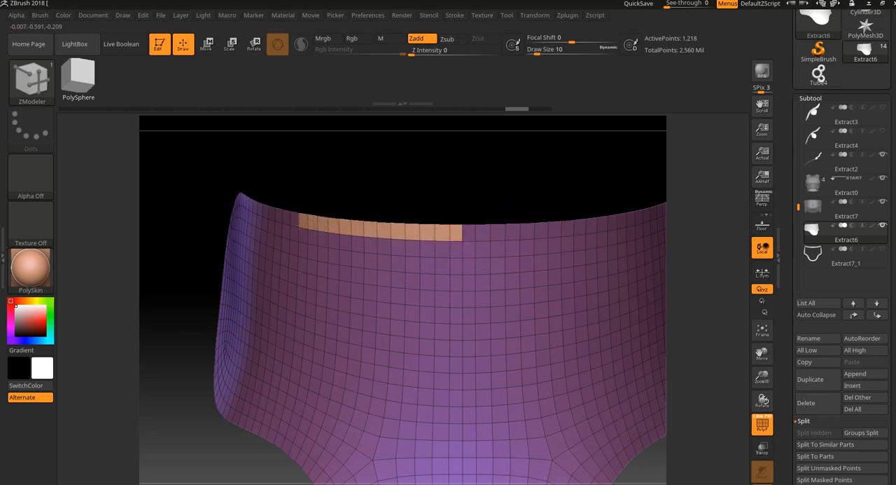
pyautogui.moveTo(348, 198); pyautogui.dragTo(378, 198)
pyautogui.keyDown('alt'); pyautogui.moveTo(344, 187); pyautogui.dragTo(463, 203); pyautogui.keyUp('alt')
pyautogui.click(377, 234)
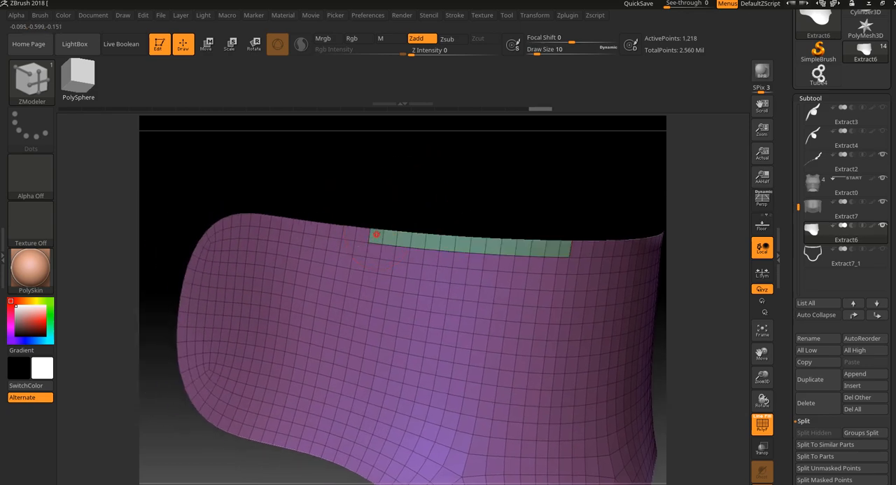
pyautogui.click(365, 232)
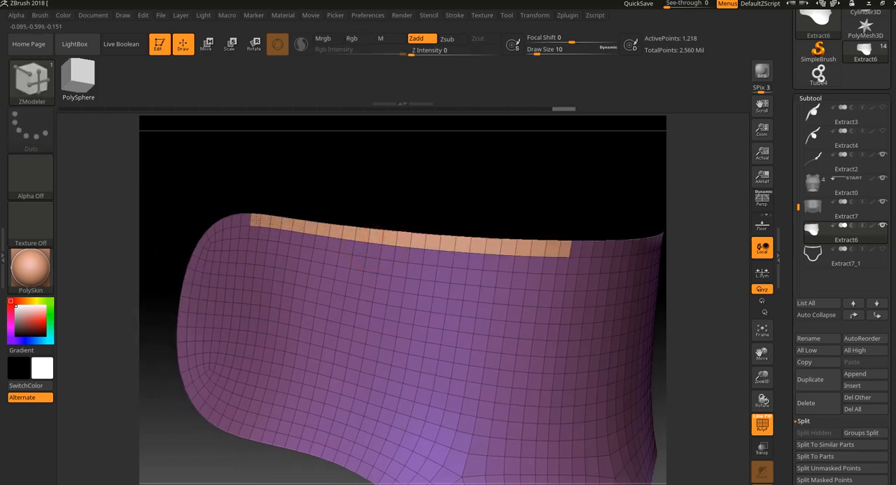
# - Extend the marked border row around Extract6's rounded side end onto the lower edge, undoing any accidental polygon edits
pyautogui.moveTo(277, 187); pyautogui.dragTo(290, 180)
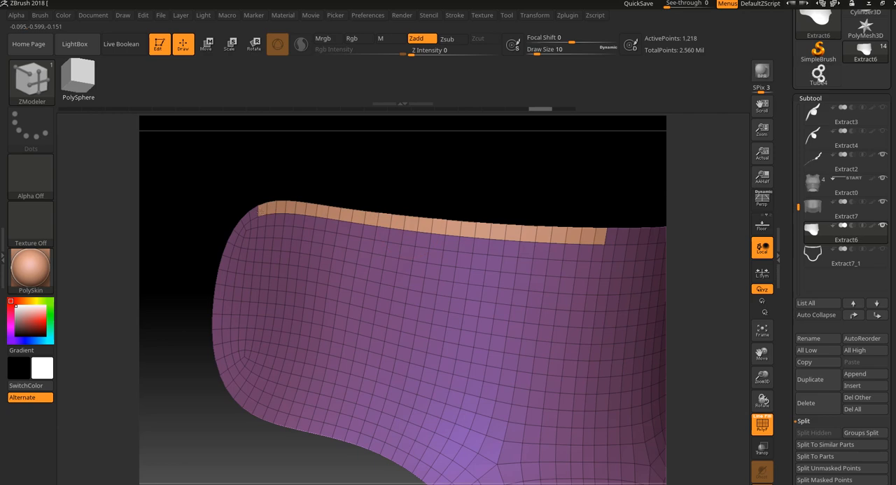
pyautogui.moveTo(302, 179); pyautogui.dragTo(390, 183)
pyautogui.click(299, 213)
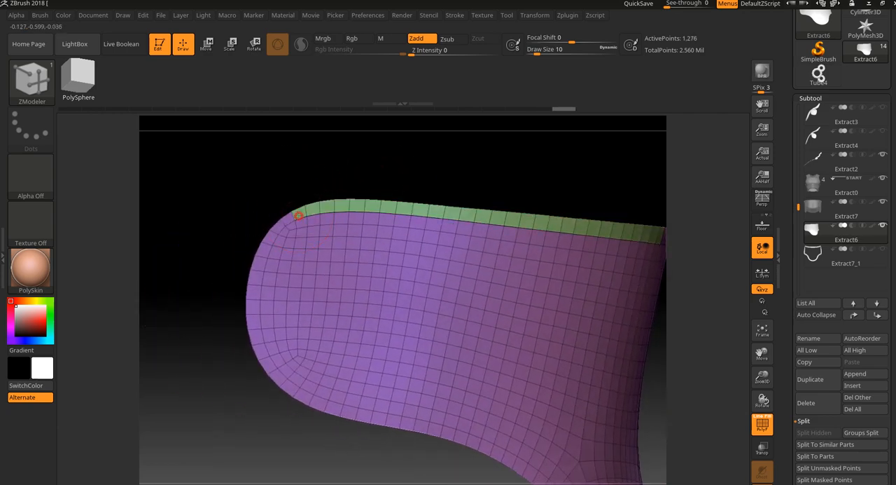
pyautogui.hotkey('ctrl', 'z')
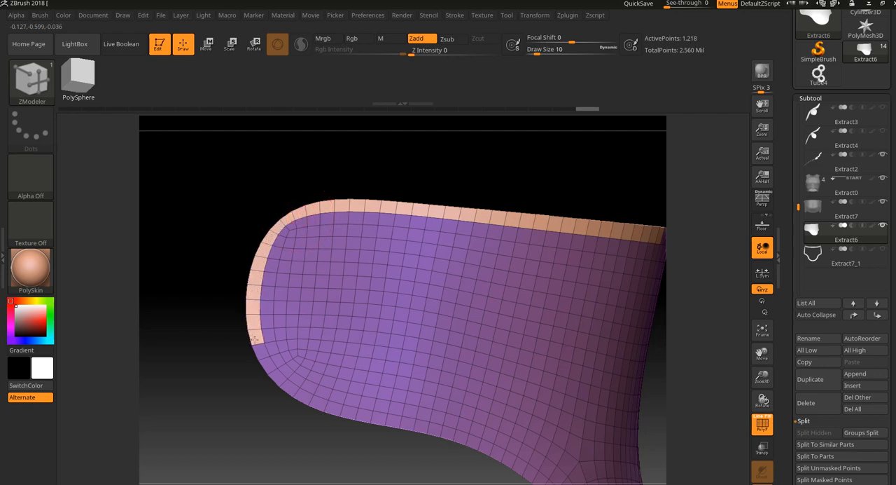
pyautogui.keyDown('alt'); pyautogui.moveTo(253, 415); pyautogui.dragTo(258, 392); pyautogui.keyUp('alt')
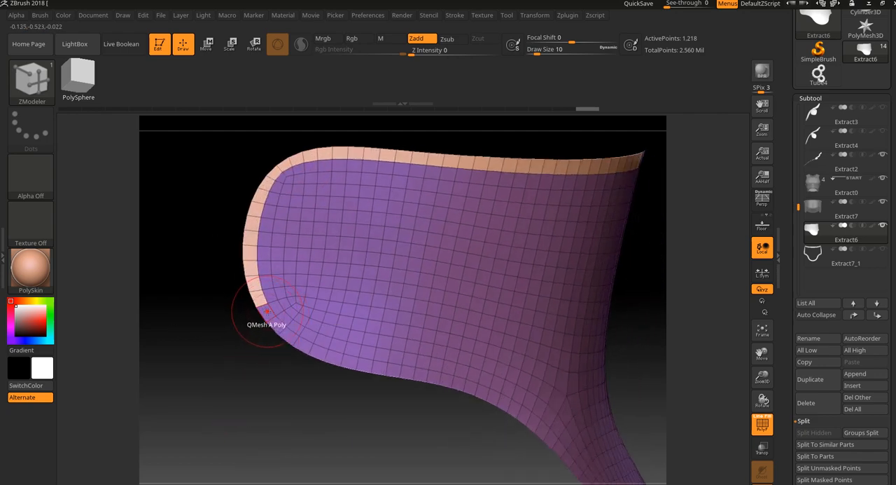
pyautogui.click(267, 310)
pyautogui.hotkey('ctrl', 'z')
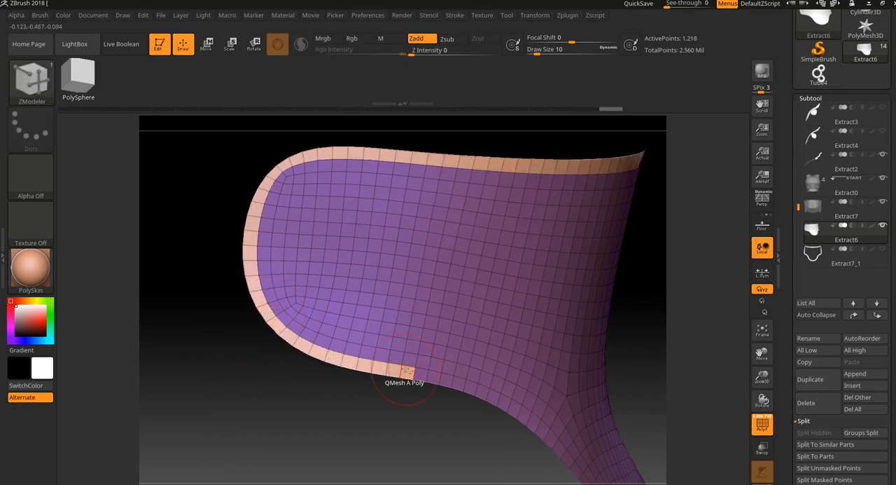
# - Reduce the draw size to 6 and continue marking the border polygons along the lower edge to the bottom centre
pyautogui.press('[')
pyautogui.press('[')
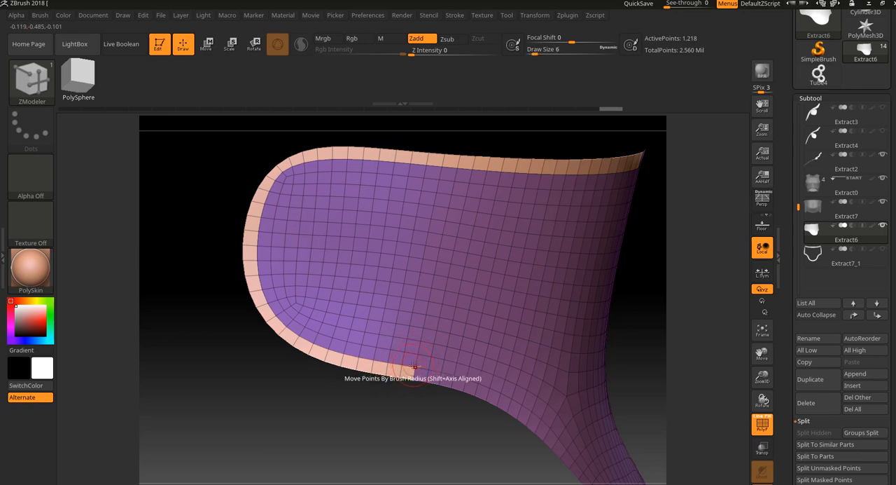
pyautogui.moveTo(413, 426); pyautogui.dragTo(370, 408)
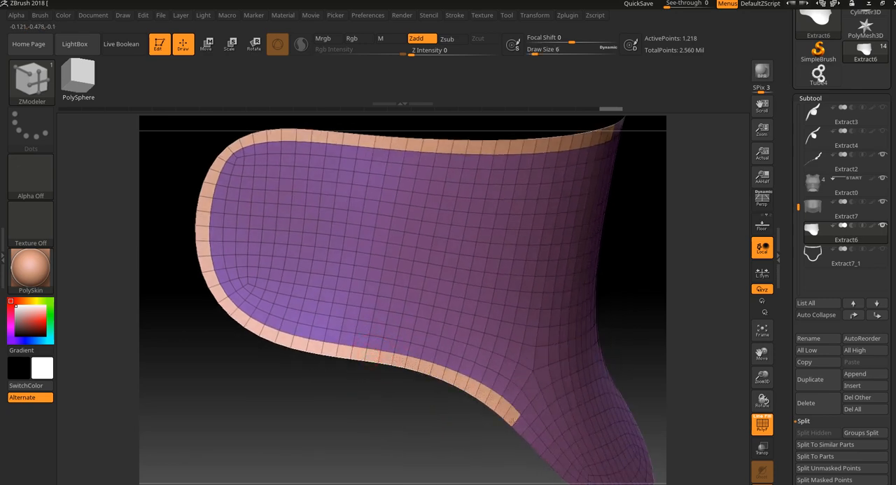
pyautogui.moveTo(472, 448)
pyautogui.mouseDown()
pyautogui.moveTo(386, 408)
pyautogui.moveTo(413, 371)
pyautogui.moveTo(427, 376)
pyautogui.mouseUp()
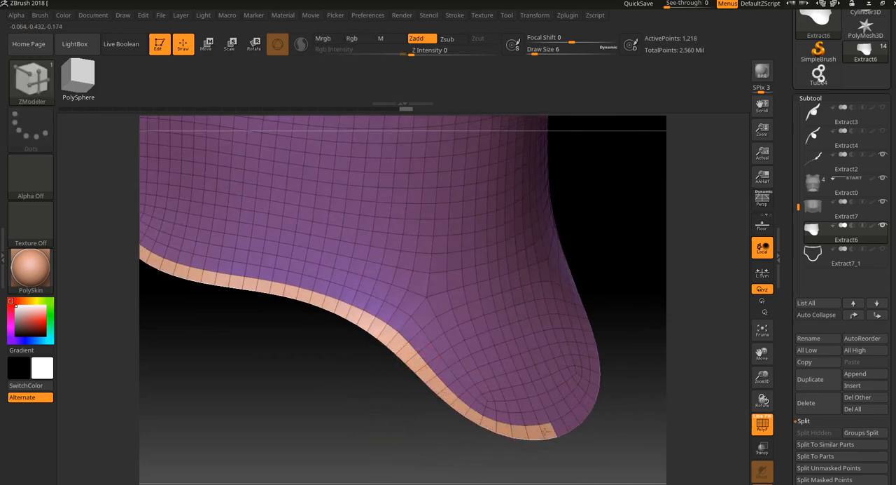
pyautogui.moveTo(648, 369); pyautogui.dragTo(537, 186)
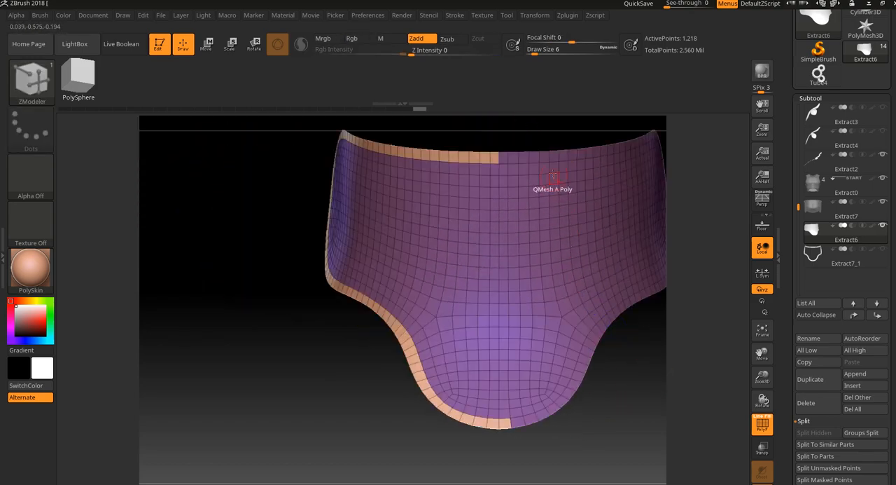
# - Mirror and weld Extract6 so the marked border row is copied to the other half
pyautogui.click(40, 84)
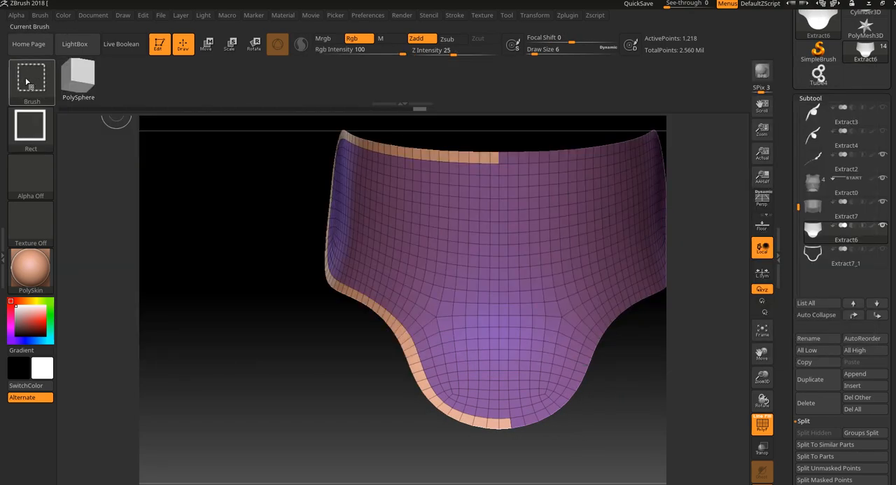
pyautogui.keyDown('ctrl'); pyautogui.keyDown('shift'); pyautogui.click(29, 81); pyautogui.keyUp('shift'); pyautogui.keyUp('ctrl')
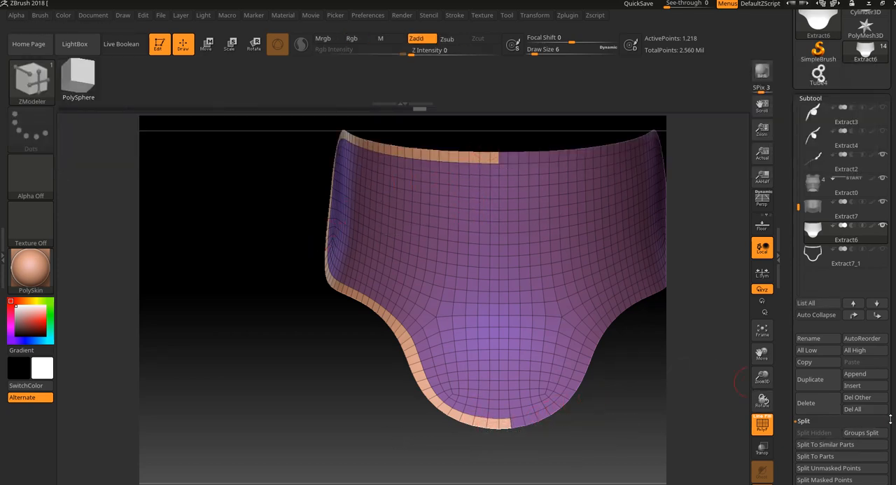
pyautogui.scroll(-10, 891, 419)
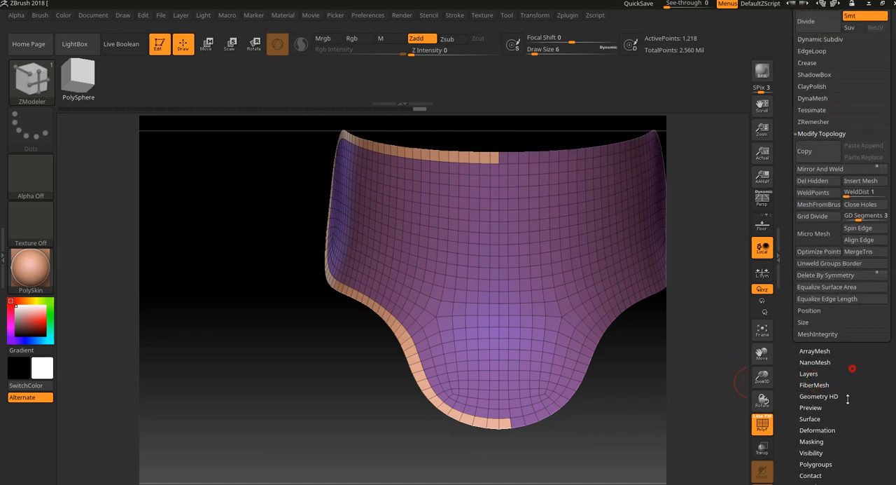
pyautogui.scroll(2, 848, 398)
pyautogui.click(820, 215)
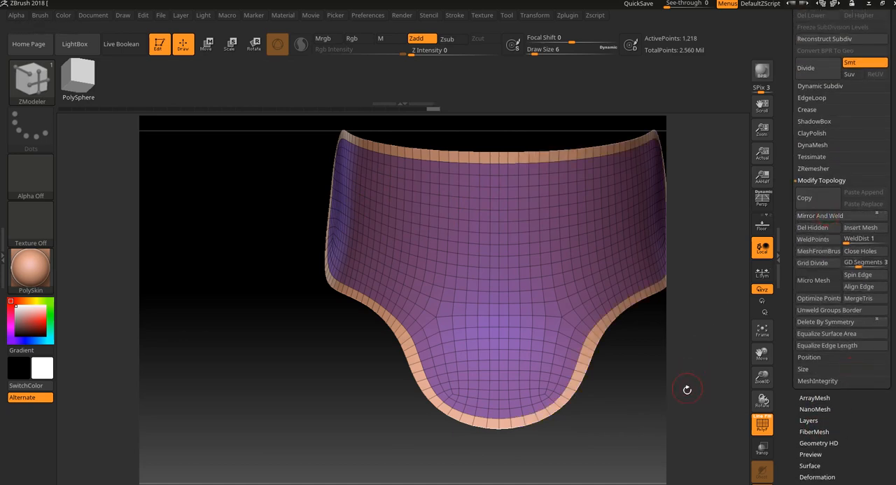
# - Hide the border polygroup around the edge of Extract6
pyautogui.moveTo(687, 390)
pyautogui.mouseDown()
pyautogui.moveTo(672, 366)
pyautogui.moveTo(687, 343)
pyautogui.mouseUp()
pyautogui.hotkey('ctrl', 'shift')
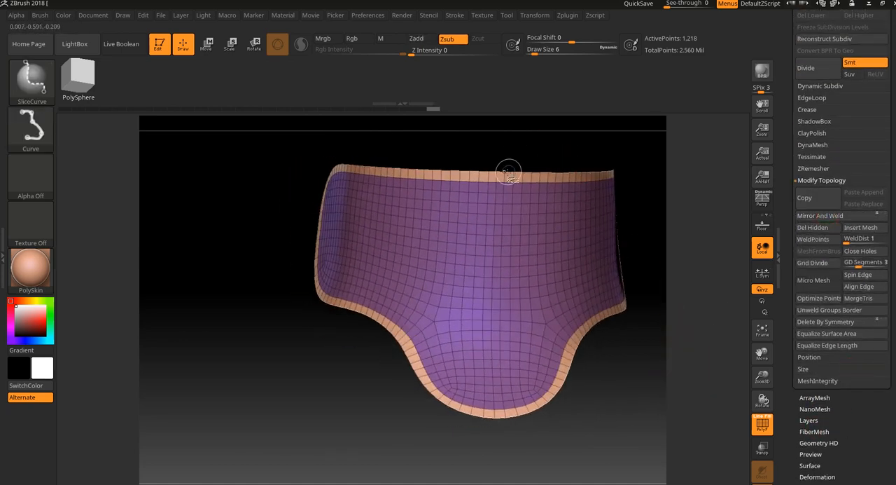
pyautogui.keyDown('ctrl'); pyautogui.keyDown('shift'); pyautogui.click(499, 182); pyautogui.keyUp('shift'); pyautogui.keyUp('ctrl')
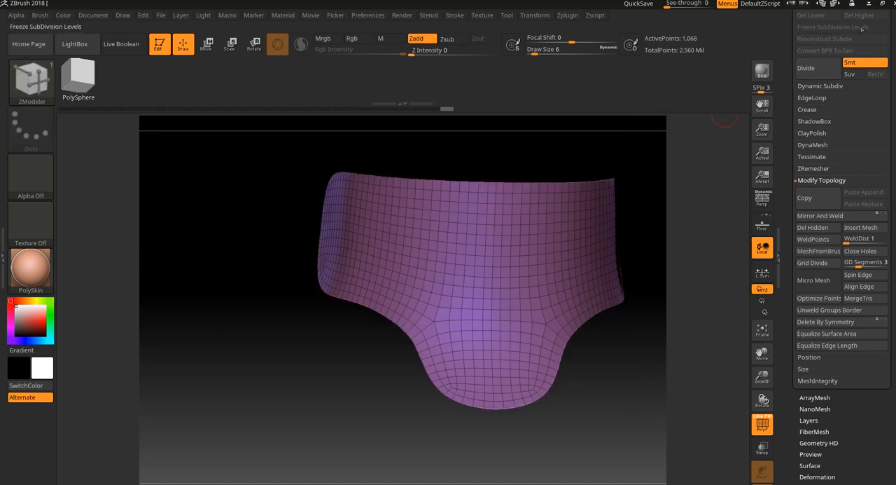
# - Select the InsertMesh ring brush and frame the open border of the inner polygroup with curves
pyautogui.click(31, 79)
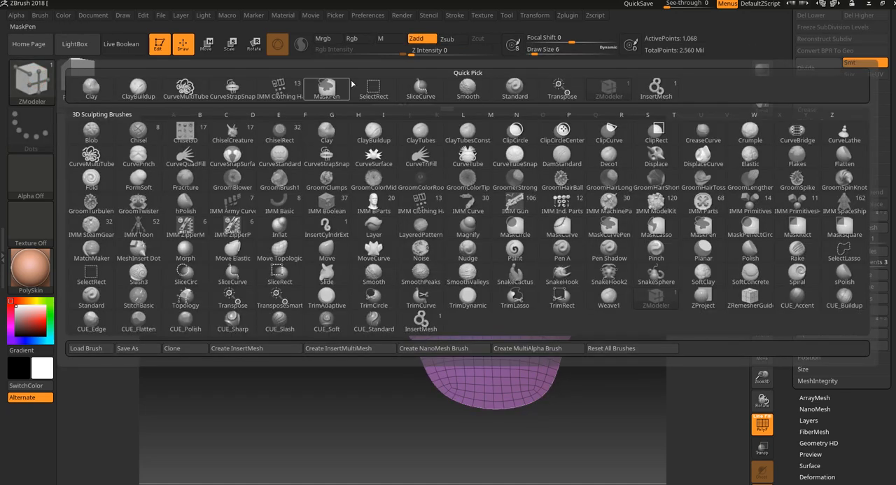
pyautogui.click(656, 87)
pyautogui.moveTo(563, 149); pyautogui.dragTo(510, 112)
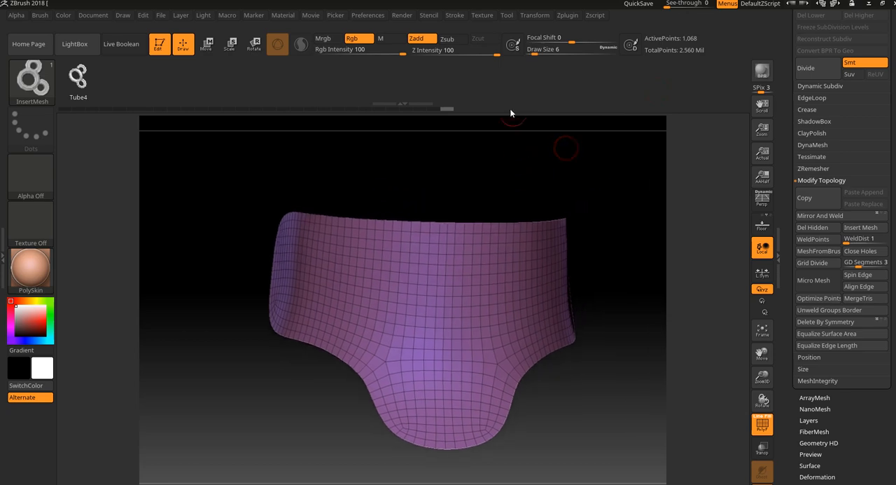
pyautogui.click(455, 15)
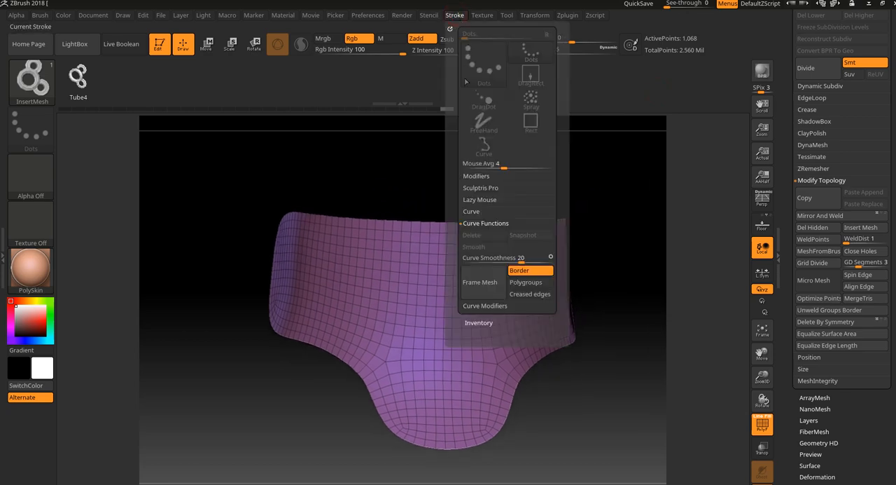
pyautogui.click(494, 282)
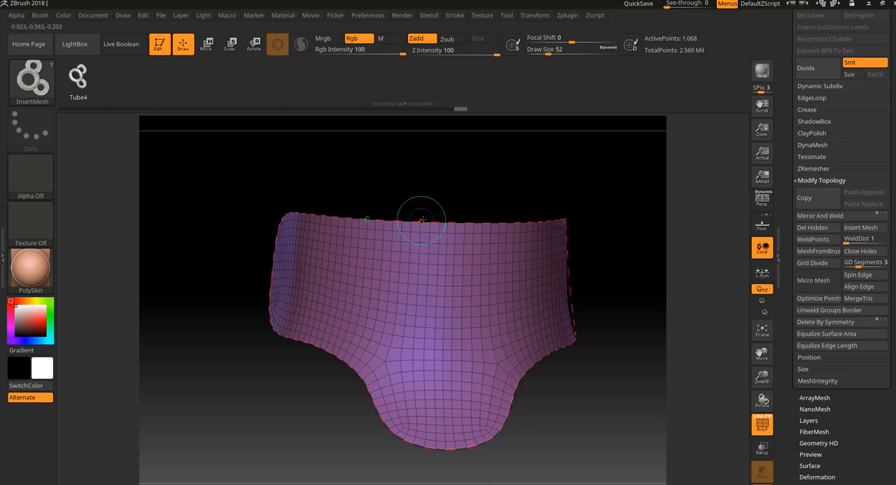
# - Try the ring trim along the border curve at draw size 6 with the polyframe turned off, and undo it
pyautogui.moveTo(448, 201)
pyautogui.mouseDown()
pyautogui.moveTo(464, 194)
pyautogui.moveTo(466, 202)
pyautogui.mouseUp()
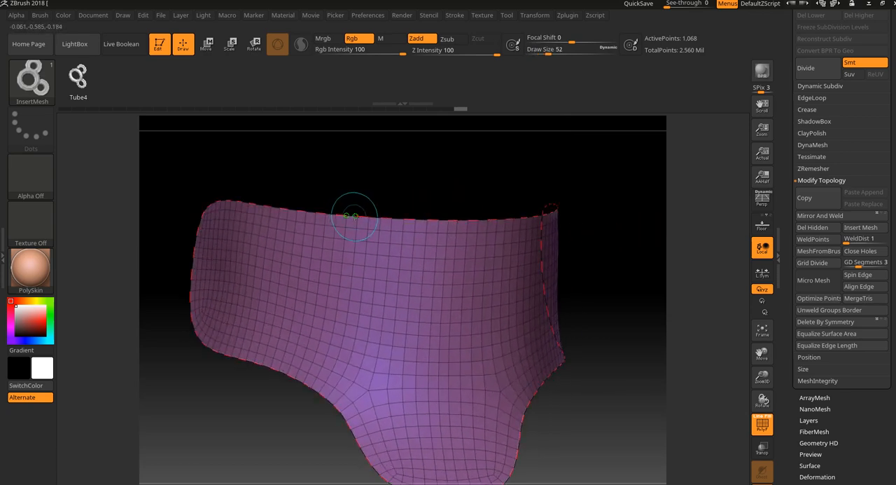
pyautogui.click(355, 216)
pyautogui.moveTo(626, 238); pyautogui.dragTo(651, 269)
pyautogui.press('f')
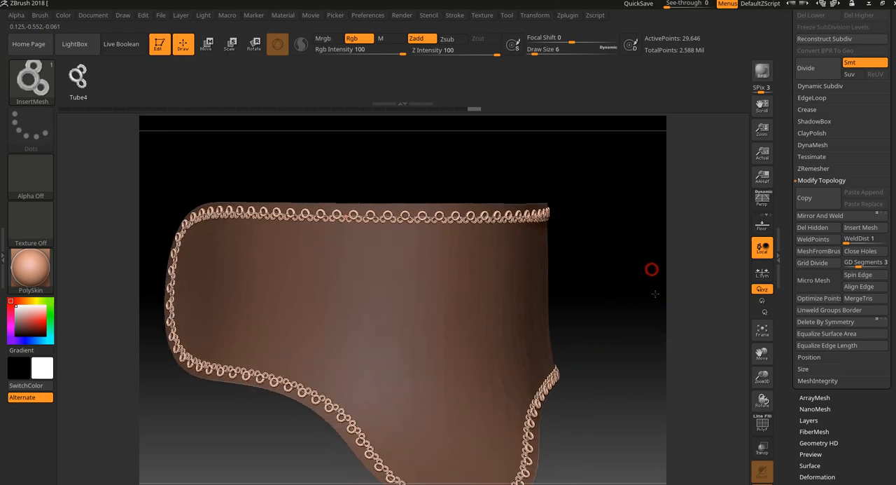
pyautogui.hotkey('ctrl', 'z')
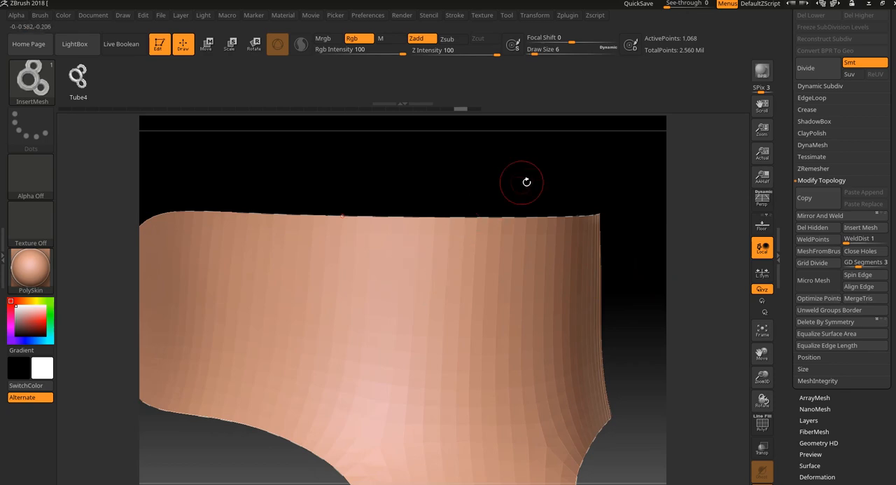
# - Apply the ring trim along Extract6's border curve at draw size 9
pyautogui.press(']')
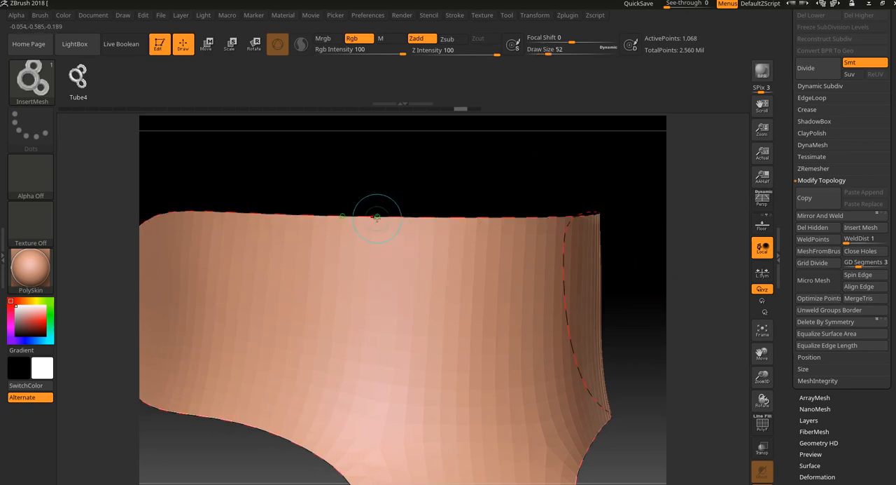
pyautogui.click(377, 218)
pyautogui.keyDown('alt'); pyautogui.moveTo(678, 343); pyautogui.dragTo(696, 310); pyautogui.keyUp('alt')
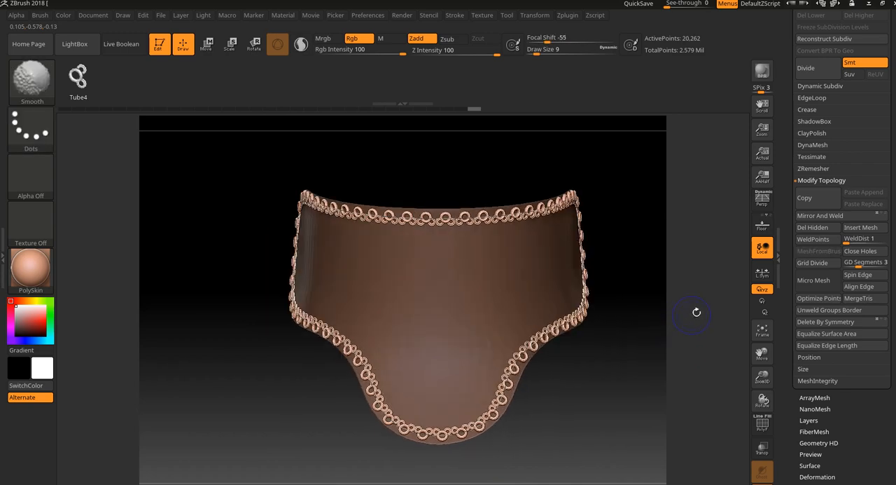
# - Turn off Solo to show the trimmed Extract6 together with the surrounding armor subtools
pyautogui.moveTo(890, 74); pyautogui.dragTo(888, 225)
pyautogui.click(823, 125)
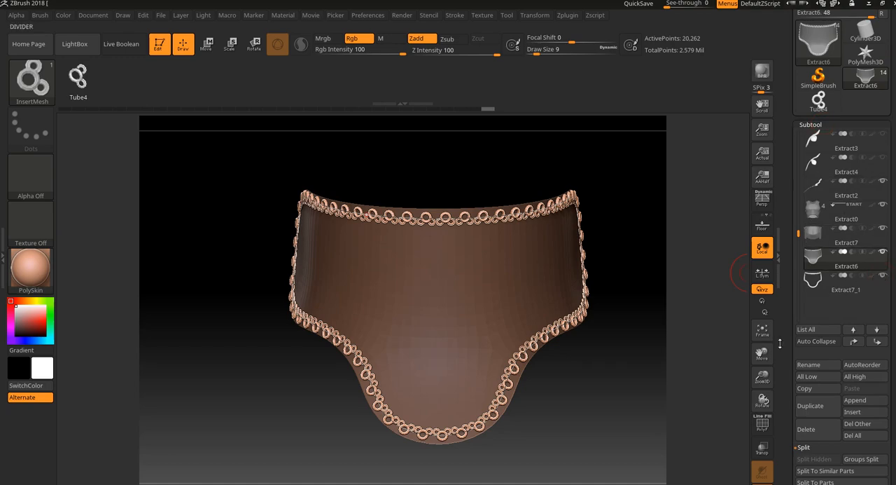
pyautogui.click(763, 483)
pyautogui.moveTo(694, 434); pyautogui.dragTo(688, 390)
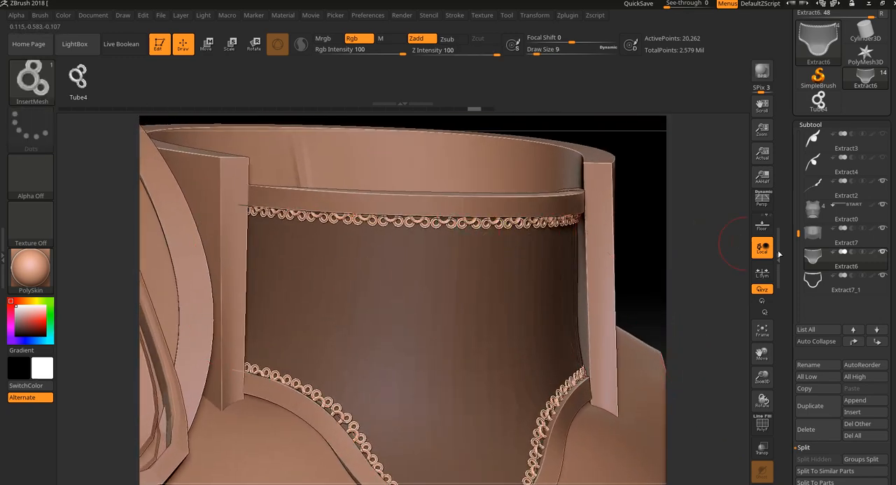
pyautogui.moveTo(865, 261)
pyautogui.moveTo(682, 262); pyautogui.dragTo(692, 245)
# - Undo the small ring trim, try it at draw size 18 on the border curve, and undo that too
pyautogui.hotkey('ctrl', 'z')
pyautogui.hotkey('ctrl', 'z')
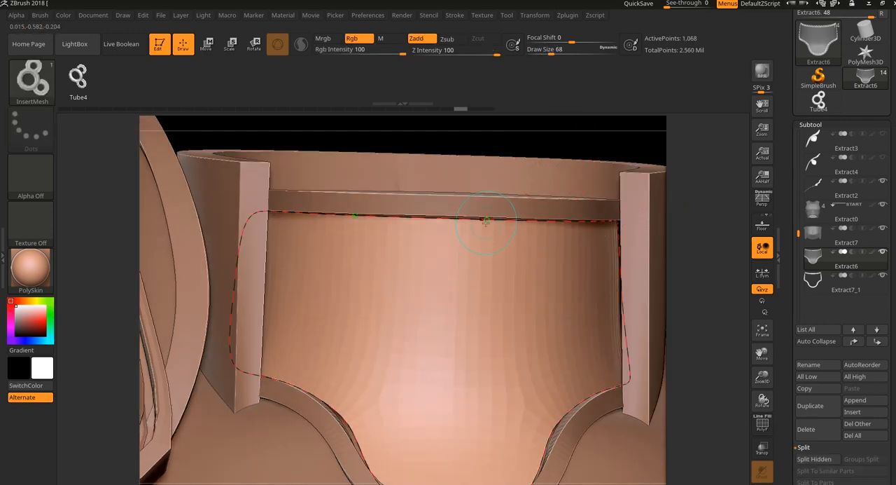
pyautogui.click(488, 220)
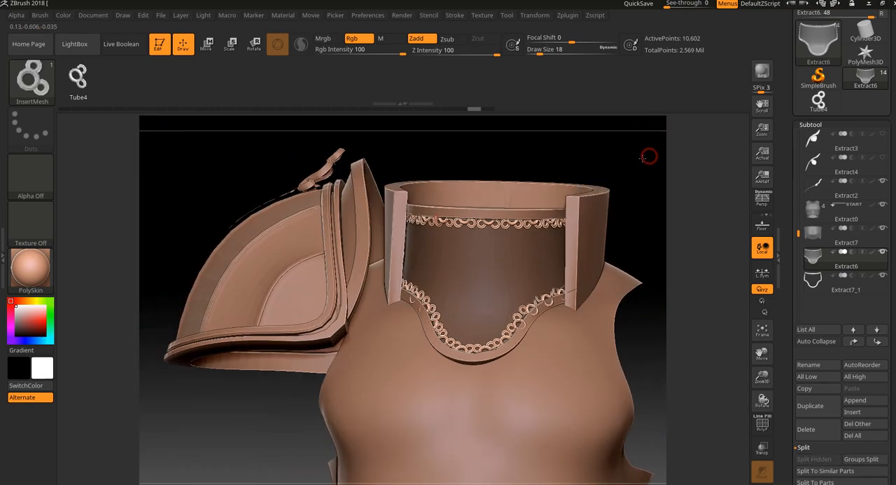
pyautogui.hotkey('shift', 'f')
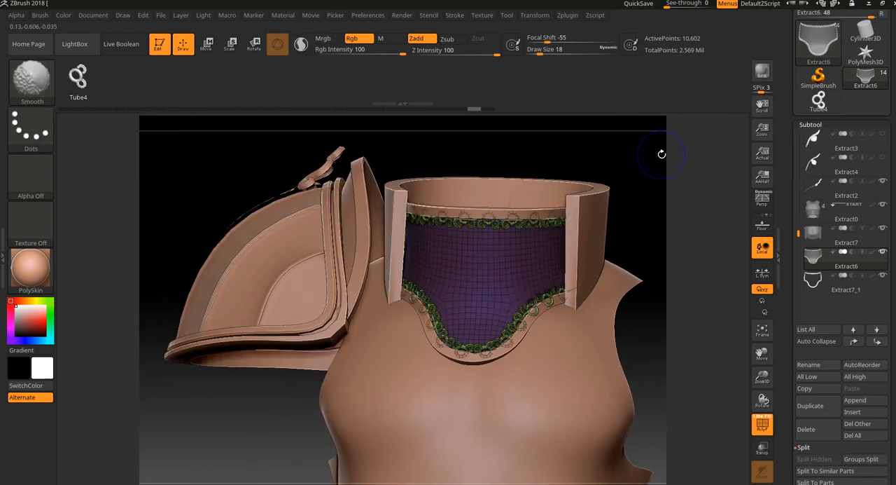
pyautogui.hotkey('shift', 'f')
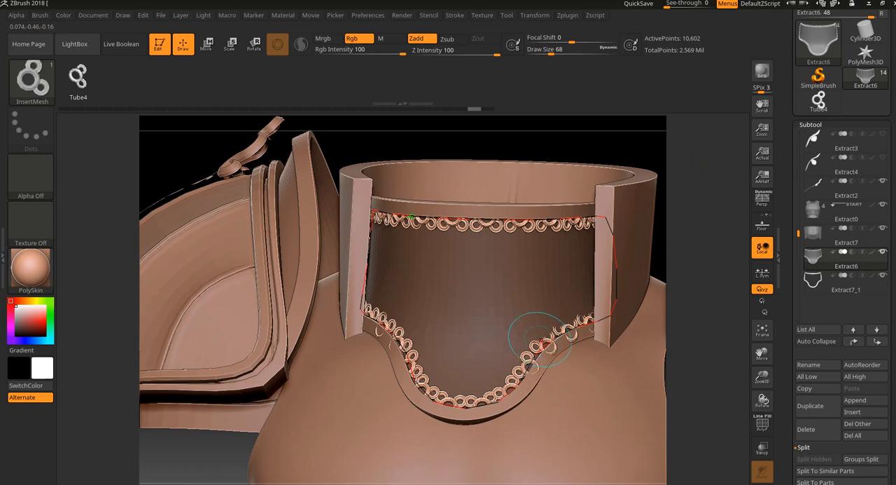
pyautogui.hotkey('ctrl', 'z')
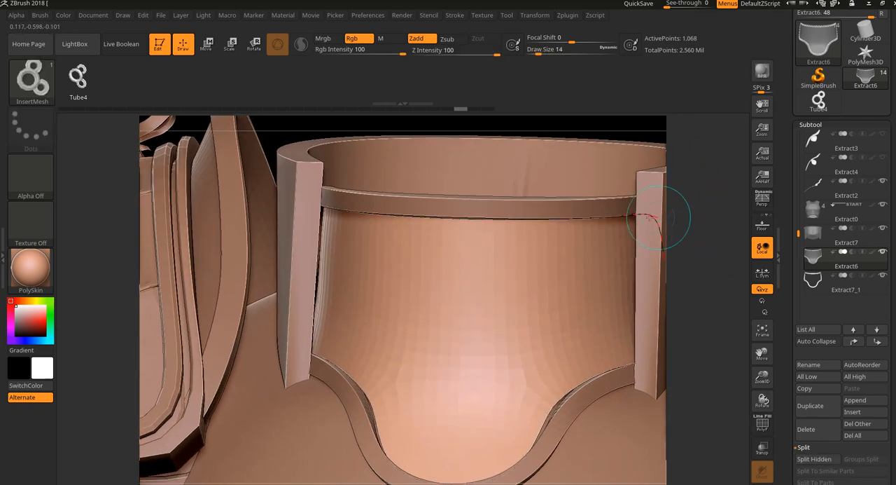
# - Apply the ring trim along Extract6's border curve at draw size 14
pyautogui.click(573, 213)
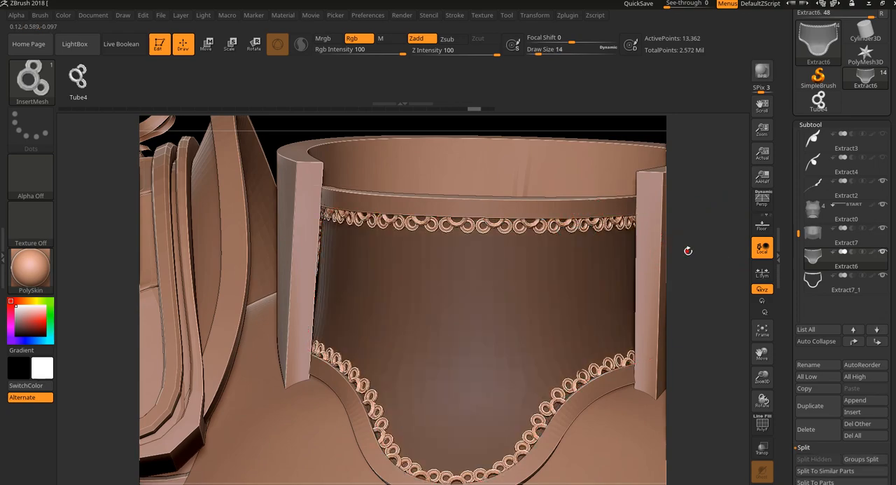
pyautogui.moveTo(689, 250); pyautogui.dragTo(660, 222)
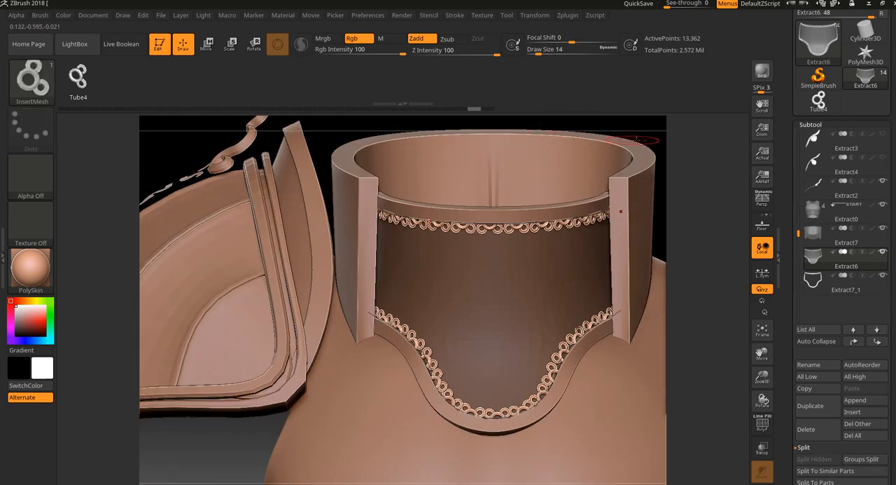
pyautogui.moveTo(662, 189); pyautogui.dragTo(681, 178)
# - Set the curve step of the ring brush to 1 and update the trim on the upper edge curve
pyautogui.click(454, 16)
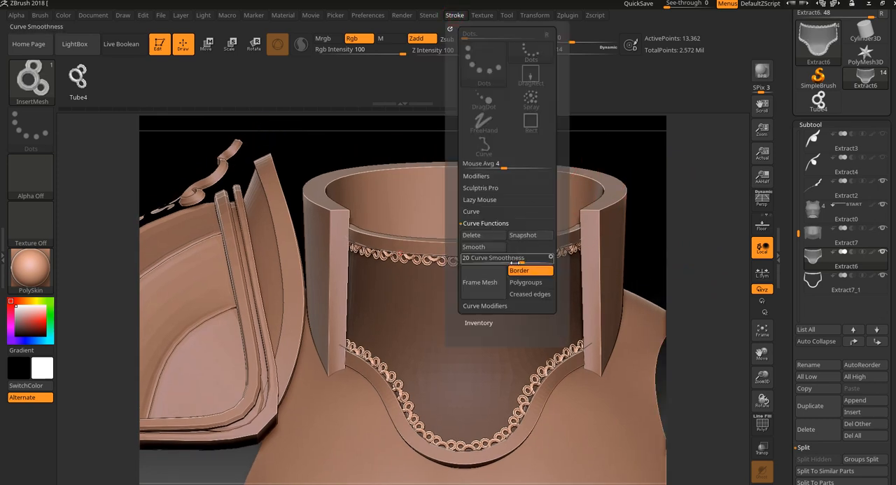
pyautogui.click(472, 211)
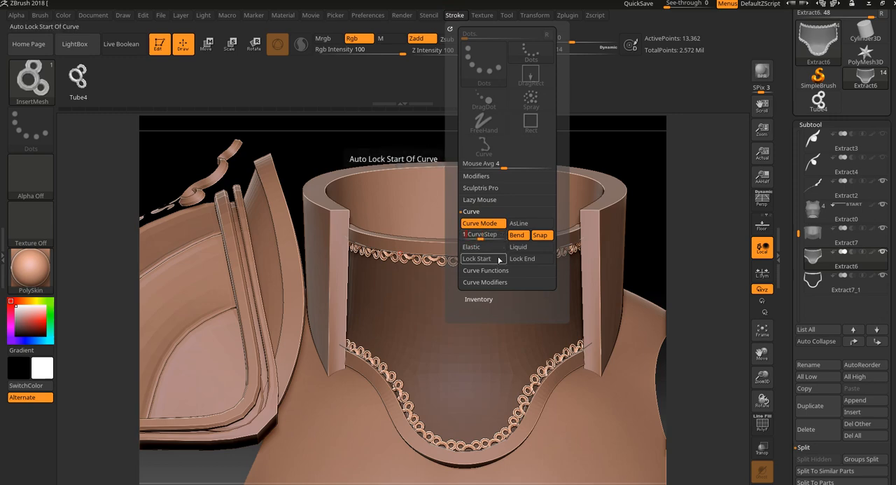
pyautogui.keyDown('alt'); pyautogui.moveTo(683, 203); pyautogui.dragTo(682, 192); pyautogui.keyUp('alt')
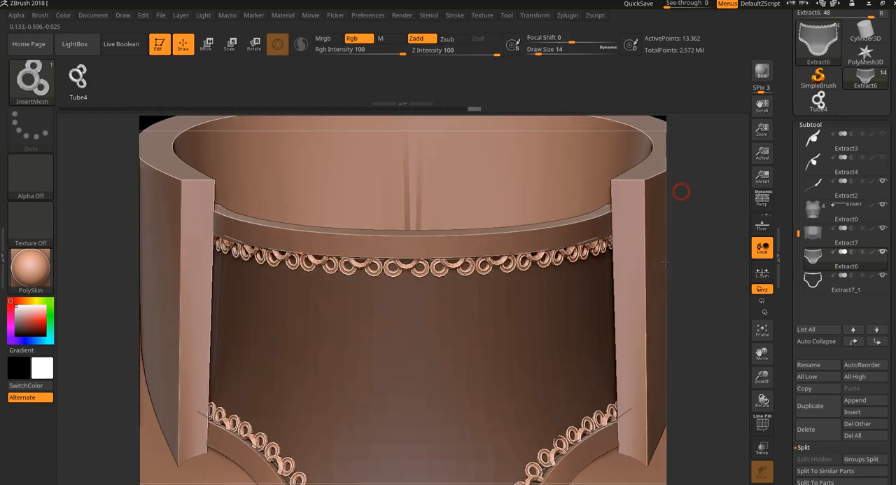
pyautogui.click(457, 260)
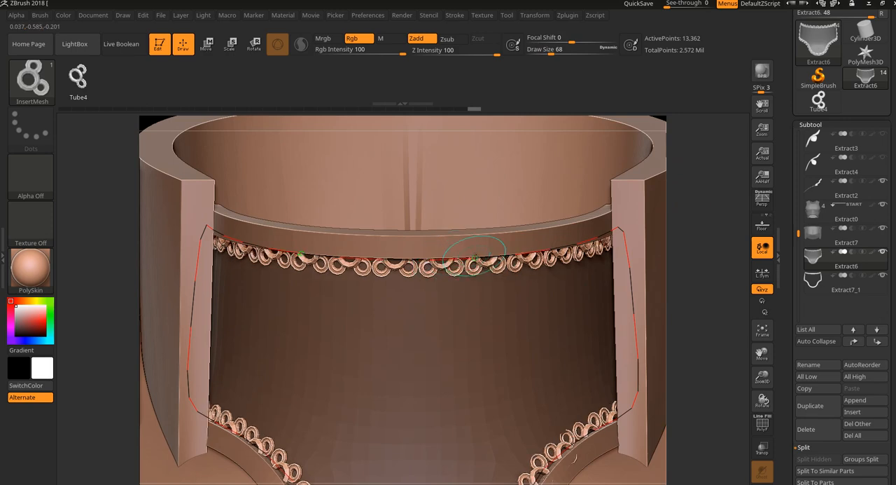
# - Set the curve step to 2 and regenerate the ring trim along the border curve, undoing unwanted updates
pyautogui.click(454, 15)
pyautogui.click(484, 234)
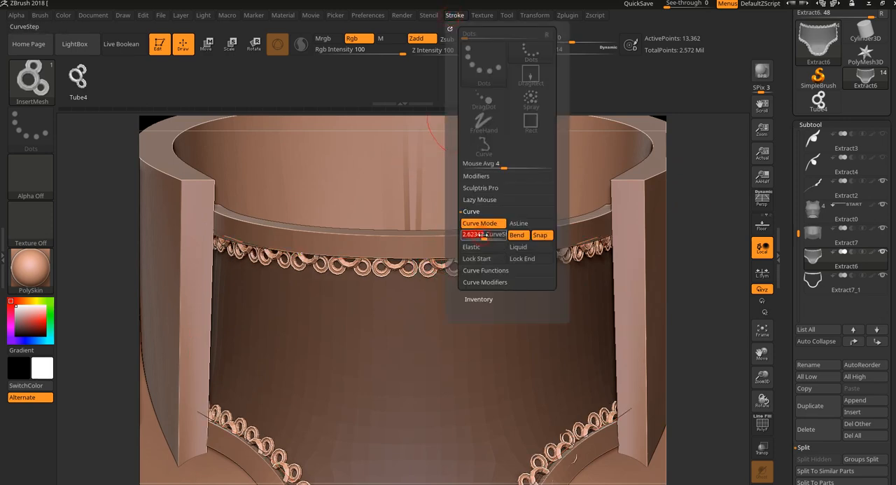
pyautogui.click(434, 260)
pyautogui.hotkey('ctrl', 'z')
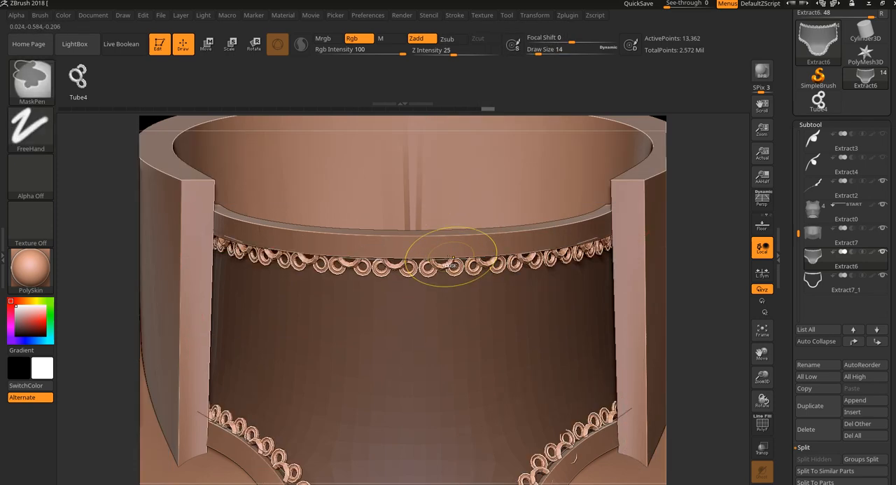
pyautogui.click(445, 257)
pyautogui.hotkey('ctrl', 'z')
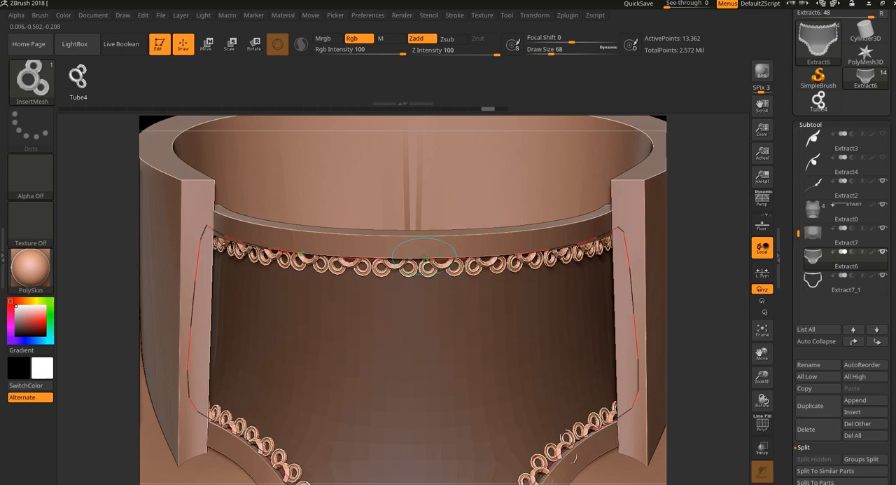
pyautogui.click(428, 262)
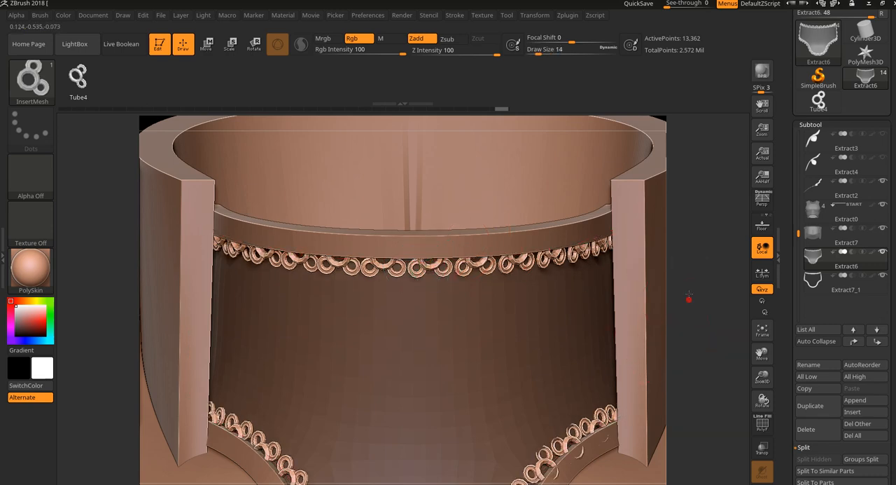
# - Lower the curve step to about 0.25 and update the ring trim on the border curve
pyautogui.moveTo(689, 299); pyautogui.dragTo(516, 84)
pyautogui.click(456, 16)
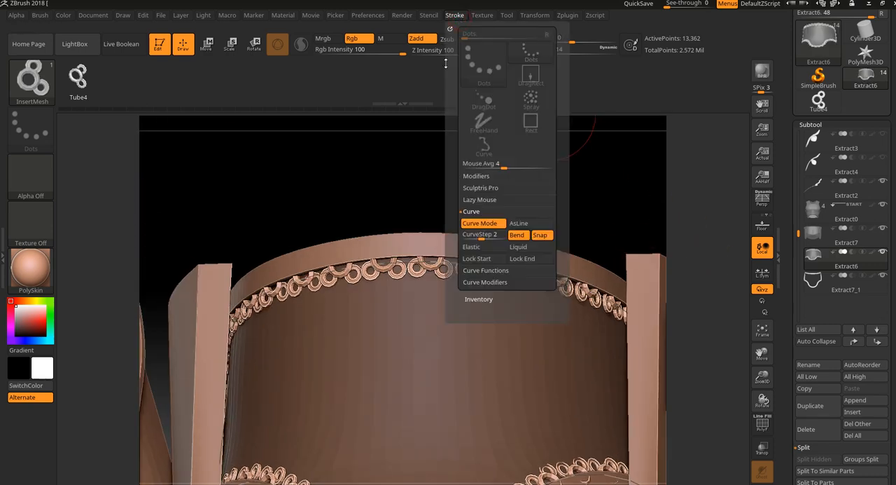
pyautogui.moveTo(481, 235); pyautogui.dragTo(476, 237)
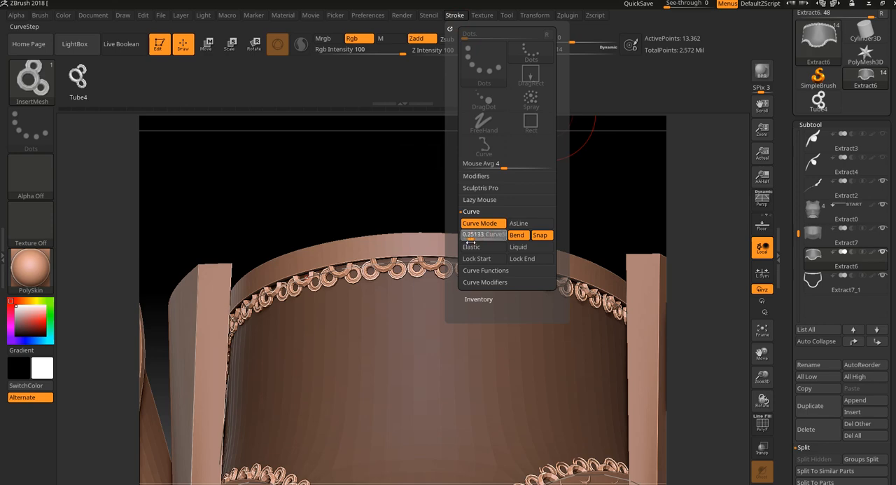
pyautogui.click(397, 285)
pyautogui.moveTo(492, 207)
pyautogui.mouseDown()
pyautogui.moveTo(495, 220)
pyautogui.moveTo(476, 243)
pyautogui.mouseUp()
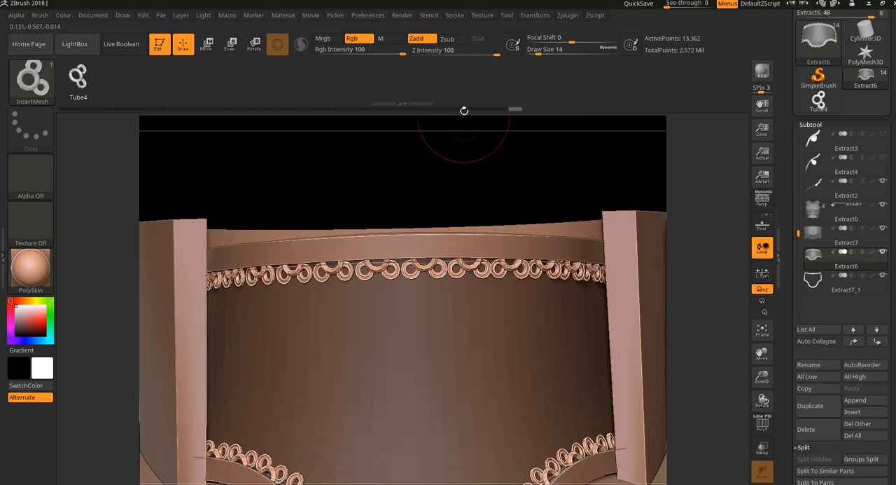
# - Return the curve step to 1 and regenerate the ring trim along the border curve
pyautogui.click(428, 15)
pyautogui.click(462, 15)
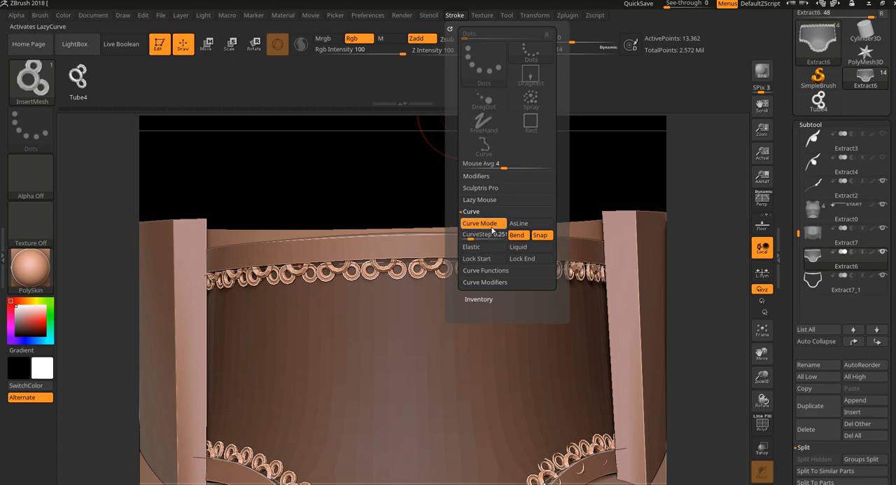
pyautogui.click(471, 234)
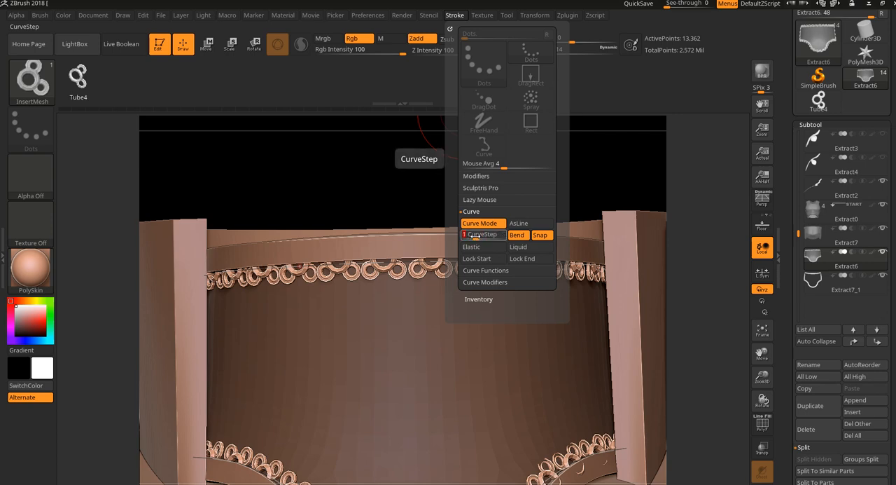
pyautogui.write('1')
pyautogui.press('Return')
pyautogui.click(422, 259)
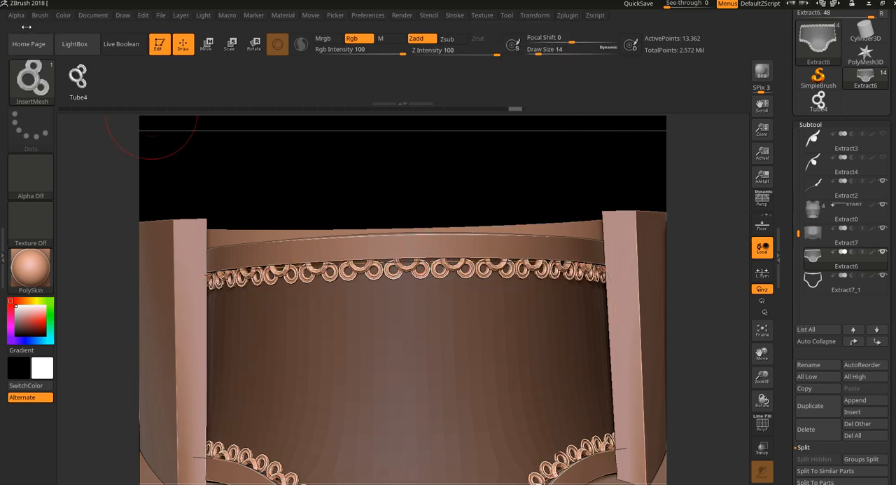
# - Open the ring brush's curve resolution modifier and update the ring trim along the upper border curve
pyautogui.click(16, 15)
pyautogui.moveTo(33, 17)
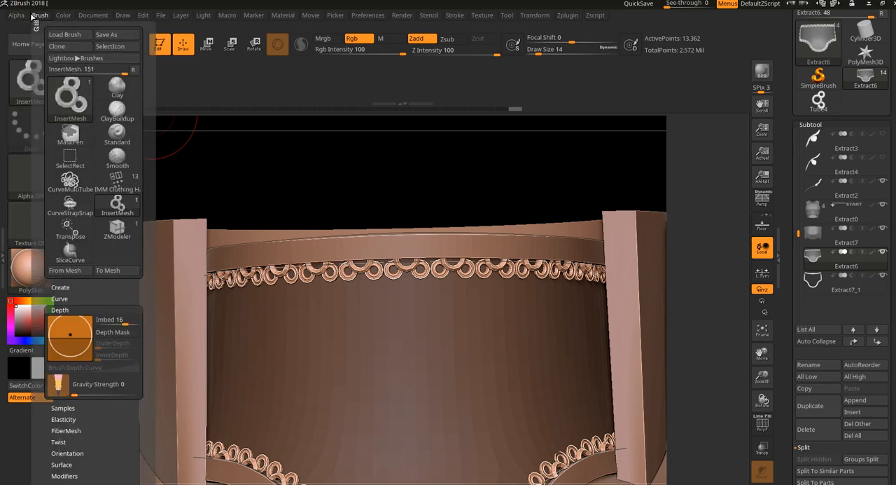
pyautogui.scroll(-5, 90, 246)
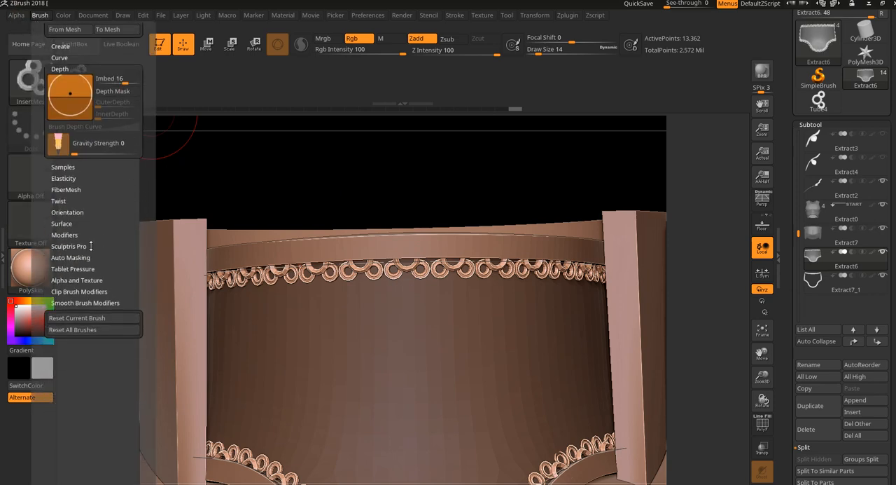
pyautogui.click(65, 235)
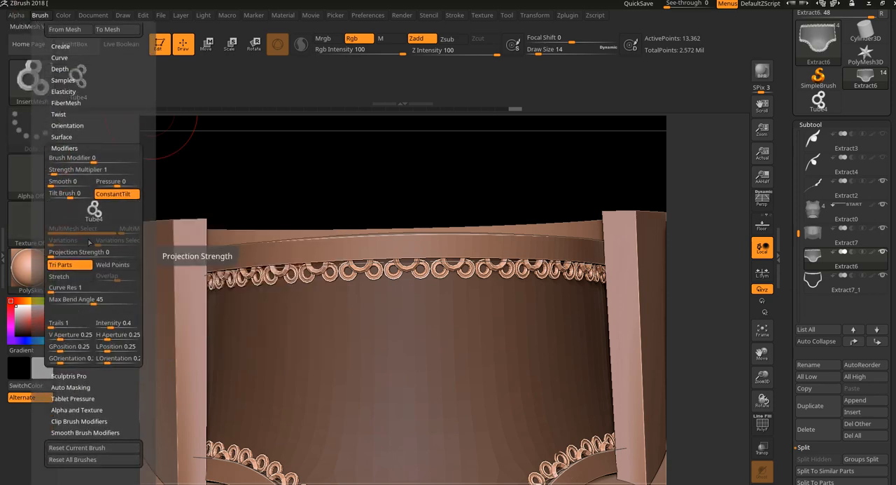
pyautogui.click(57, 290)
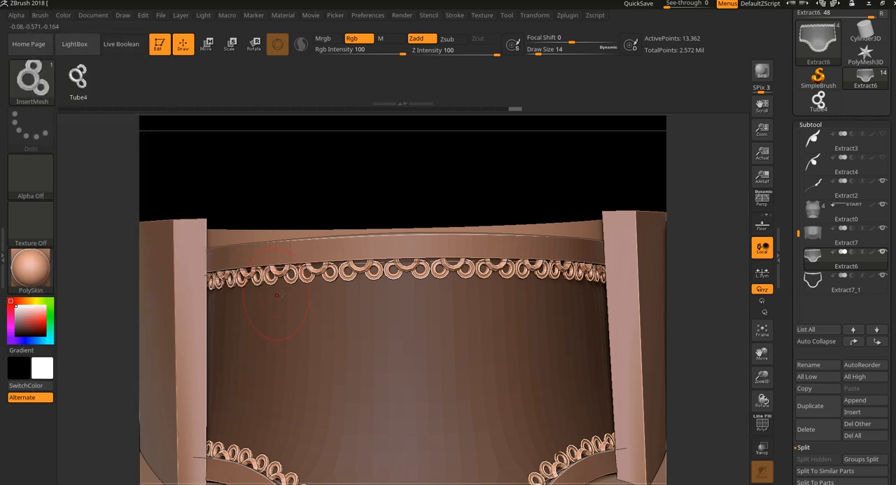
pyautogui.click(320, 266)
pyautogui.click(447, 284)
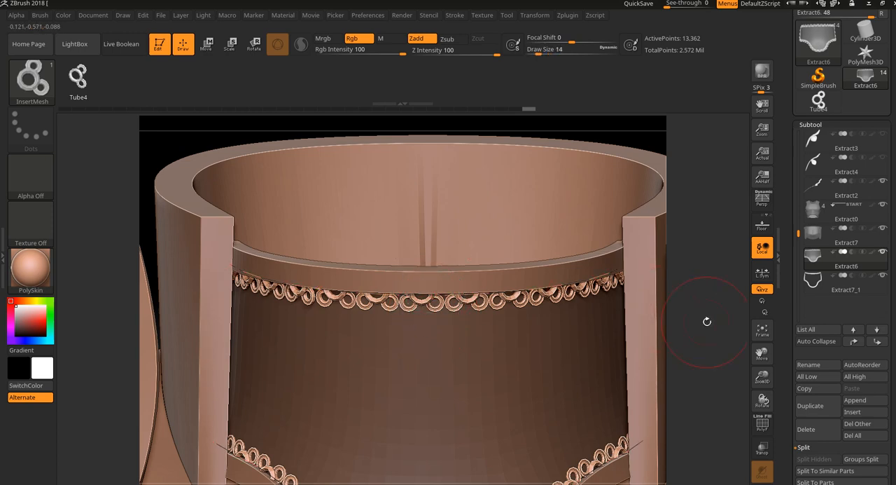
# - Examine the ring trim along the neck guard's upper and lower borders from several angles, toggling the polyframe display
pyautogui.moveTo(707, 320)
pyautogui.mouseDown()
pyautogui.moveTo(621, 240)
pyautogui.moveTo(595, 260)
pyautogui.moveTo(610, 300)
pyautogui.mouseUp()
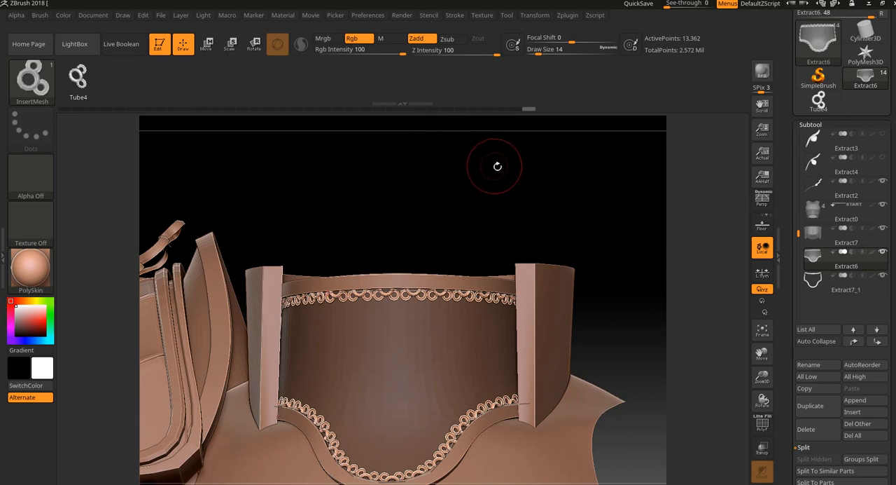
pyautogui.moveTo(427, 185); pyautogui.dragTo(413, 190)
pyautogui.moveTo(551, 250)
pyautogui.mouseDown()
pyautogui.moveTo(565, 246)
pyautogui.moveTo(528, 252)
pyautogui.moveTo(568, 276)
pyautogui.mouseUp()
pyautogui.hotkey('shift', 'f')
pyautogui.hotkey('shift', 'f')
pyautogui.hotkey('ctrl', 'z')
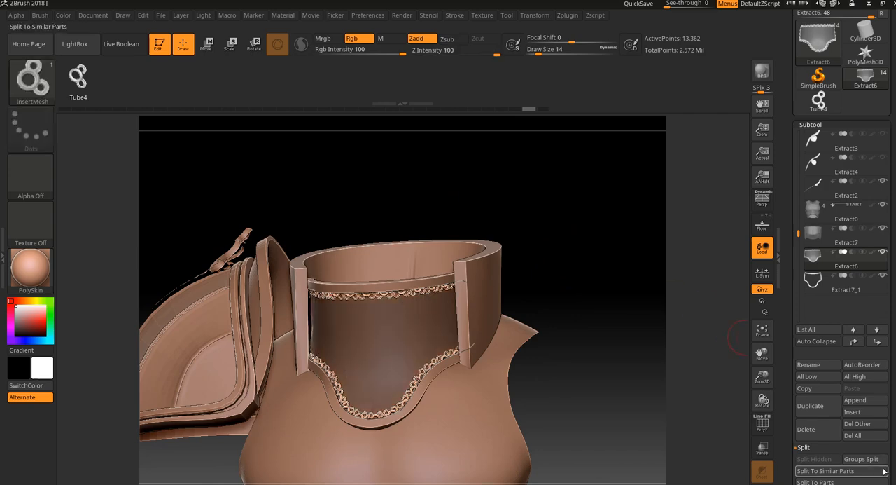
# - Split the unmasked ring trim from the masked Extract6 armor piece into a separate subtool
pyautogui.moveTo(890, 454); pyautogui.dragTo(886, 394)
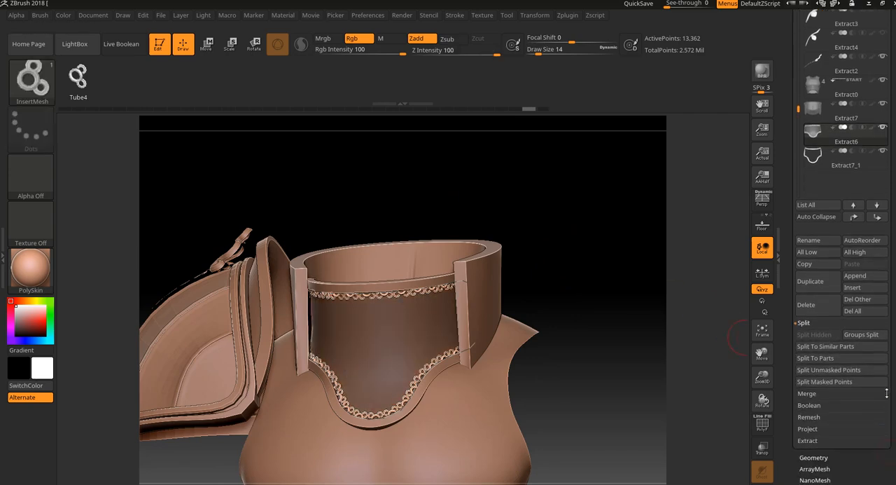
pyautogui.click(825, 376)
pyautogui.moveTo(622, 344); pyautogui.dragTo(636, 340)
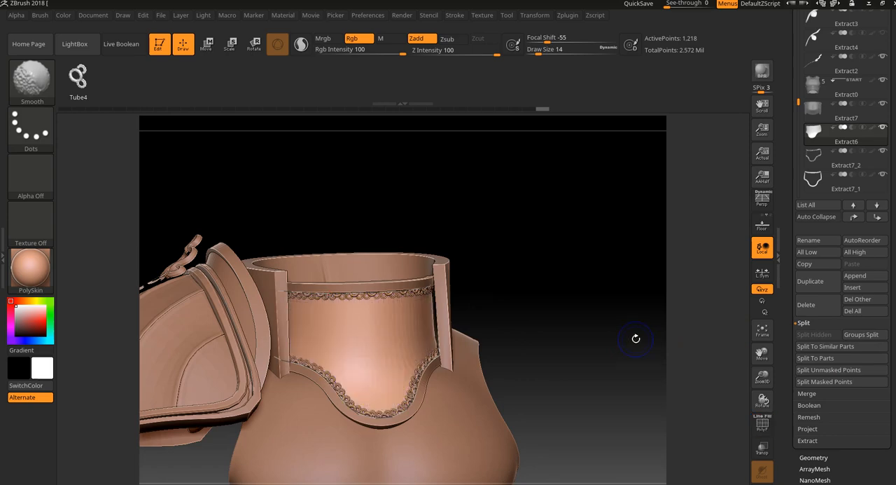
# - Open the stroke's curve modifiers and examine the separated ring trim up close and from the front
pyautogui.click(452, 16)
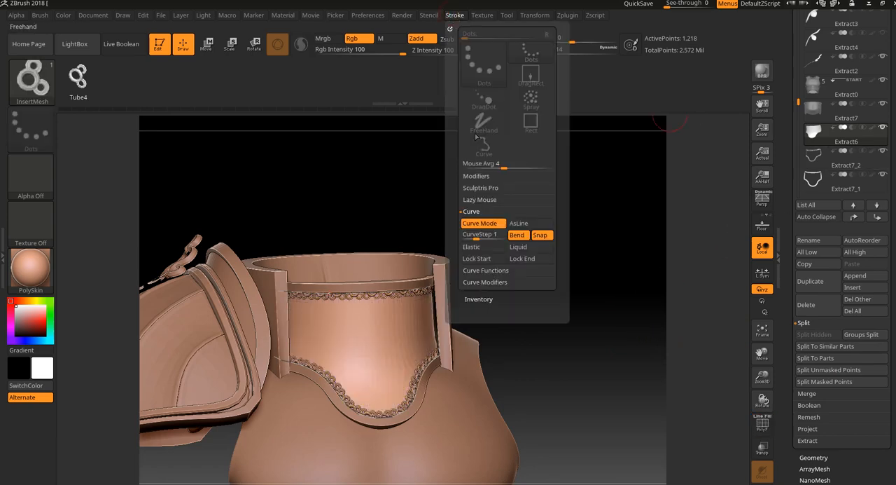
pyautogui.click(486, 282)
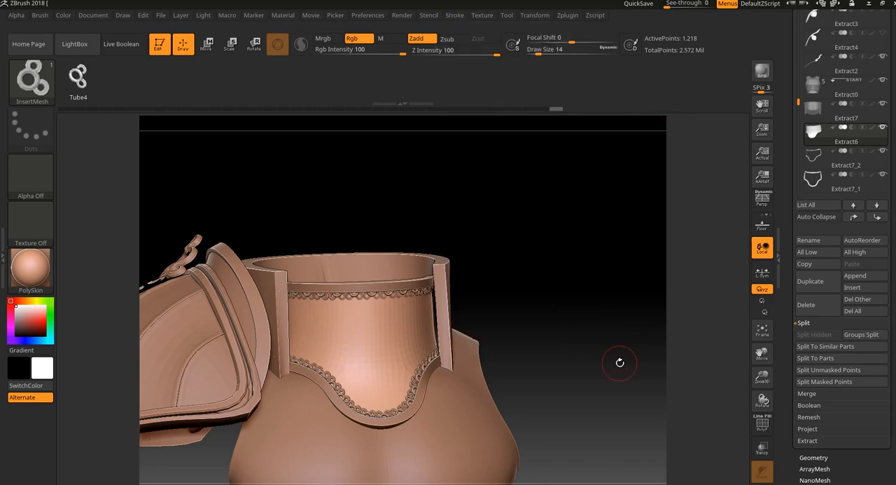
pyautogui.moveTo(620, 363); pyautogui.dragTo(664, 448)
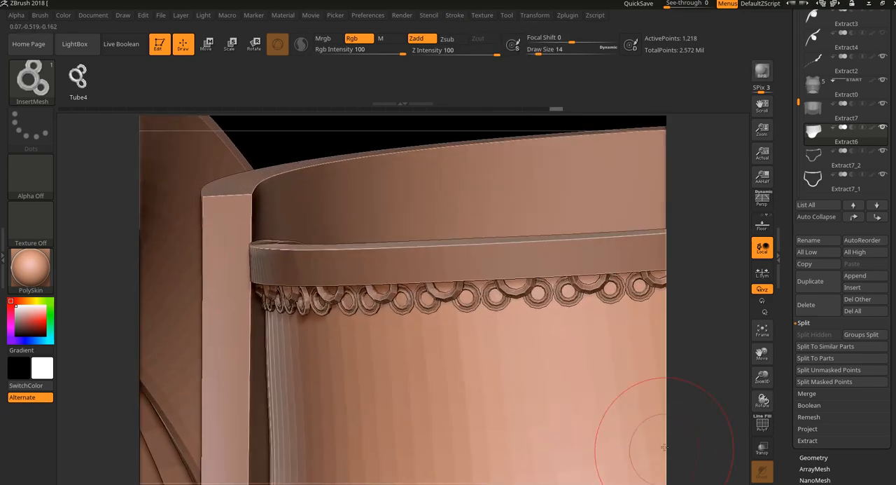
pyautogui.moveTo(705, 384); pyautogui.dragTo(653, 276)
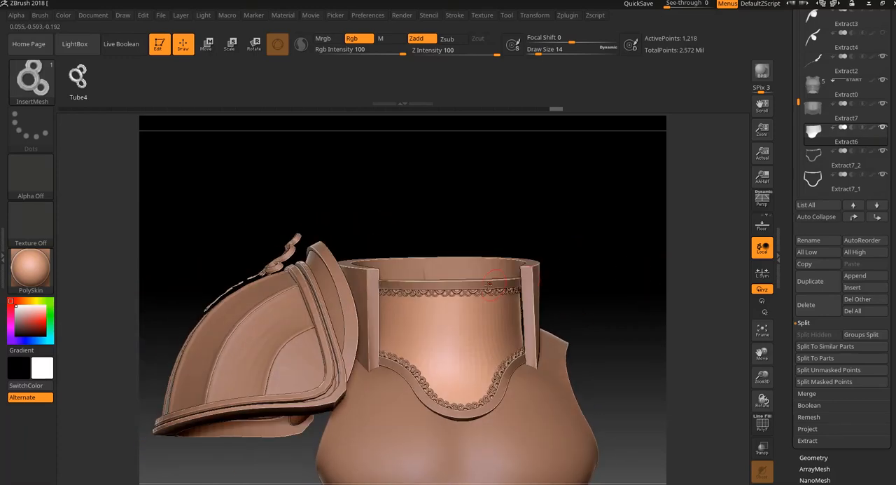
pyautogui.moveTo(432, 234)
pyautogui.mouseDown()
pyautogui.moveTo(582, 319)
pyautogui.moveTo(533, 317)
pyautogui.mouseUp()
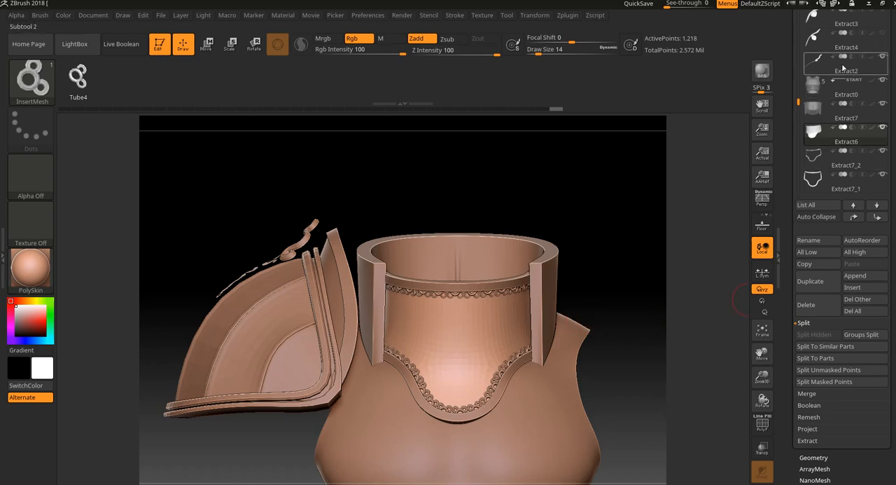
# - Show the hidden Extract3 shoulder ornament subtool and check the armor with the polyframe display toggled
pyautogui.moveTo(803, 98); pyautogui.dragTo(810, 61)
pyautogui.click(883, 82)
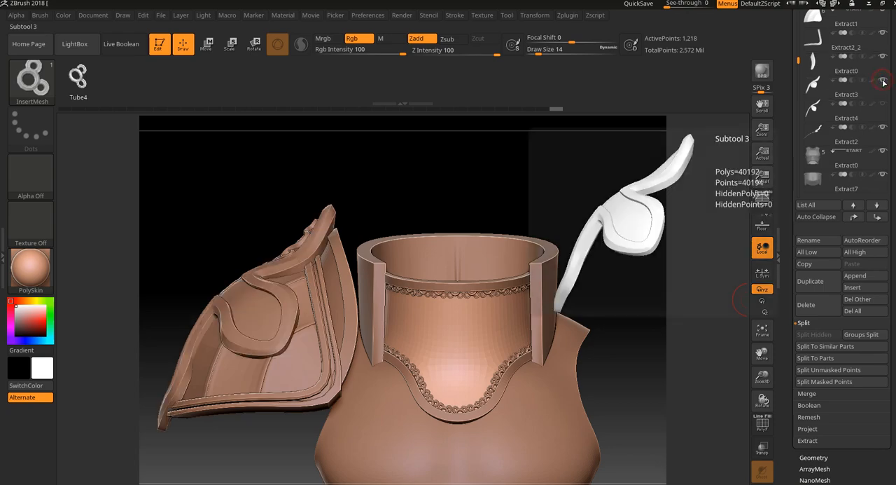
pyautogui.moveTo(611, 159); pyautogui.dragTo(619, 287)
pyautogui.hotkey('shift', 'f')
pyautogui.hotkey('shift', 'f')
pyautogui.keyDown('alt'); pyautogui.moveTo(607, 248); pyautogui.dragTo(617, 304); pyautogui.keyUp('alt')
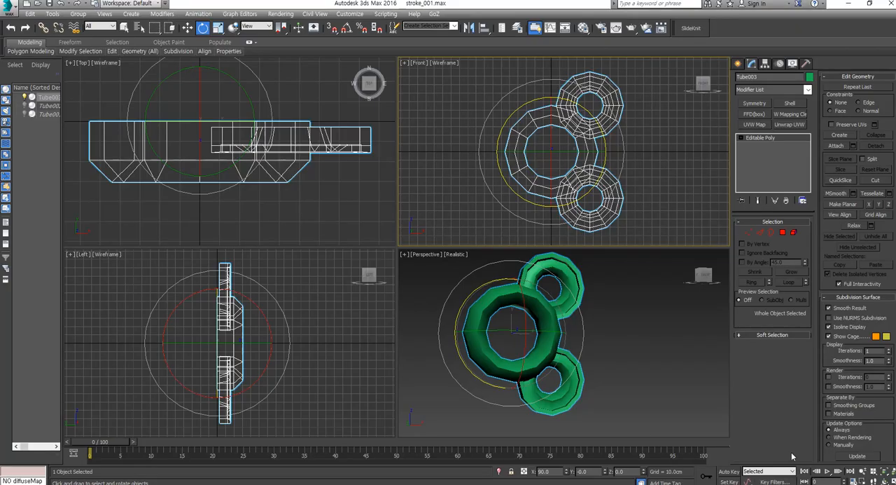
# - Switch to 3ds Max, unhide all tube objects, and hide the three-ring tube Tube003
pyautogui.rightClick(636, 371)
pyautogui.keyDown('alt'); pyautogui.moveTo(640, 365); pyautogui.dragTo(626, 374, button='middle'); pyautogui.keyUp('alt')
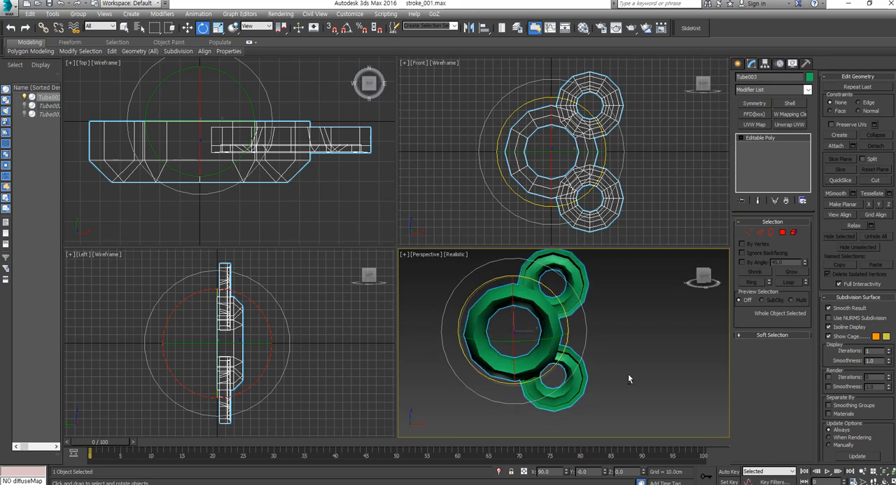
pyautogui.rightClick(645, 379)
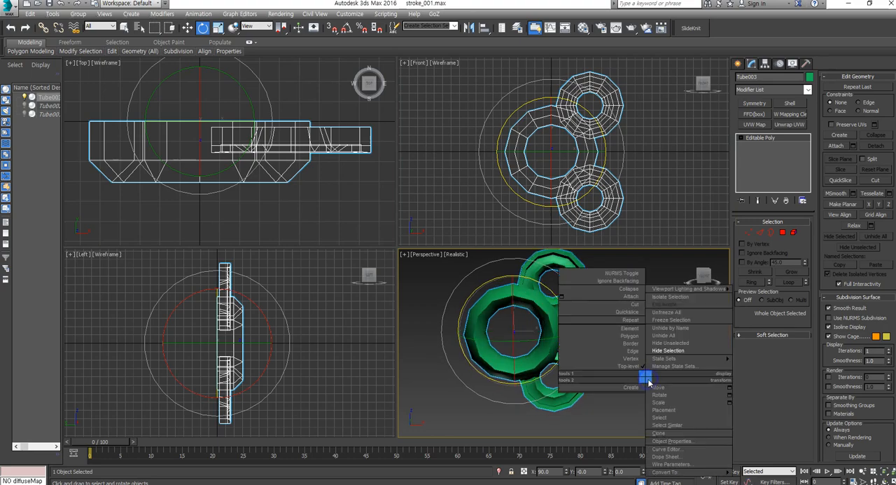
pyautogui.click(663, 335)
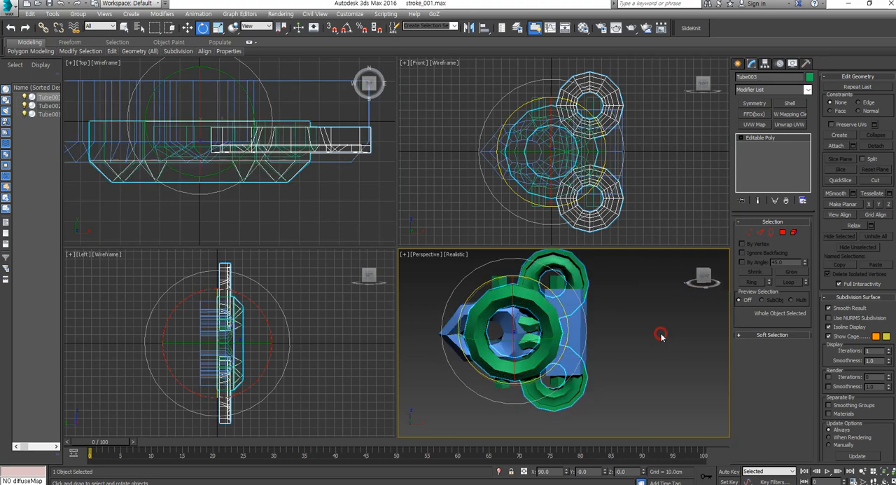
pyautogui.rightClick(558, 278)
pyautogui.click(589, 254)
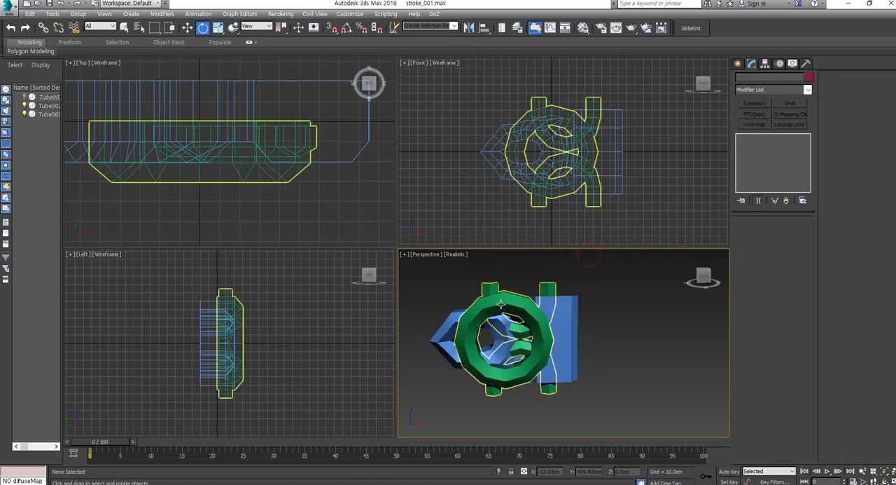
# - Try moving Tube002 away along X and copying it upward along Y as a repeating segment
pyautogui.click(501, 304)
pyautogui.press('w')
pyautogui.moveTo(551, 338); pyautogui.dragTo(660, 343)
pyautogui.moveTo(650, 326); pyautogui.dragTo(575, 352, button='middle')
pyautogui.keyDown('shift'); pyautogui.moveTo(542, 327); pyautogui.dragTo(551, 211); pyautogui.keyUp('shift')
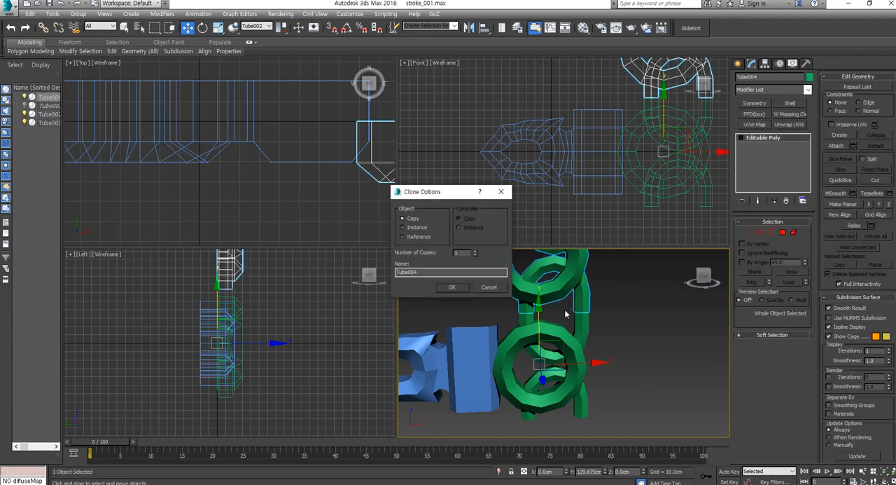
pyautogui.click(488, 288)
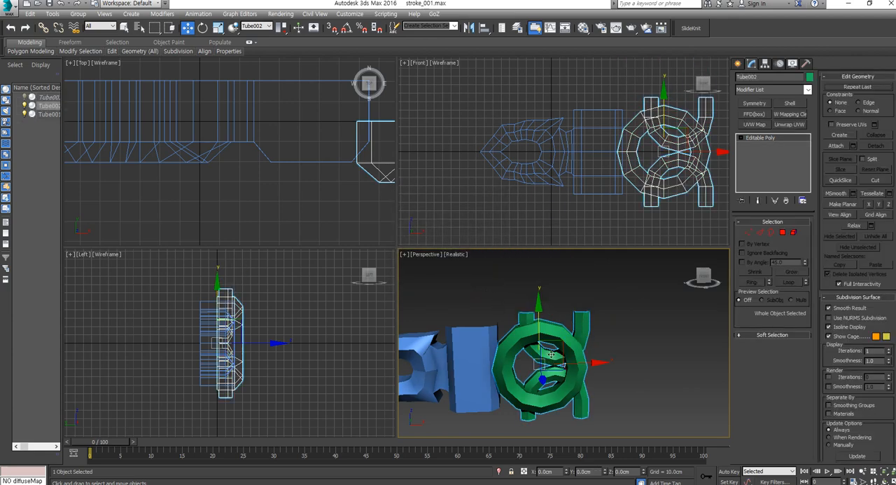
pyautogui.press('z')
# - Hide Tube002 so that only the pointed blue segment Tube001 is displayed
pyautogui.rightClick(461, 354)
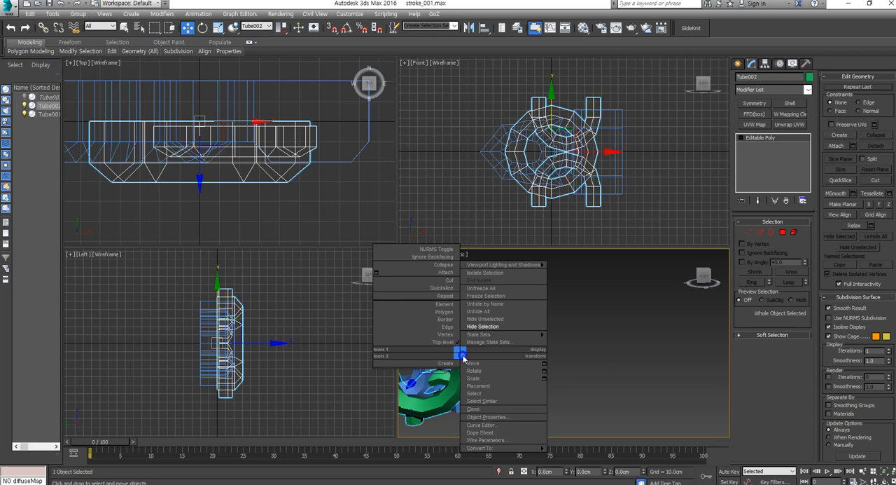
pyautogui.click(511, 326)
pyautogui.moveTo(474, 355); pyautogui.dragTo(587, 372, button='middle')
# - Try making three copies of Tube001 upward along Y, spaced about 100 cm apart, as a repeating trim
pyautogui.click(586, 328)
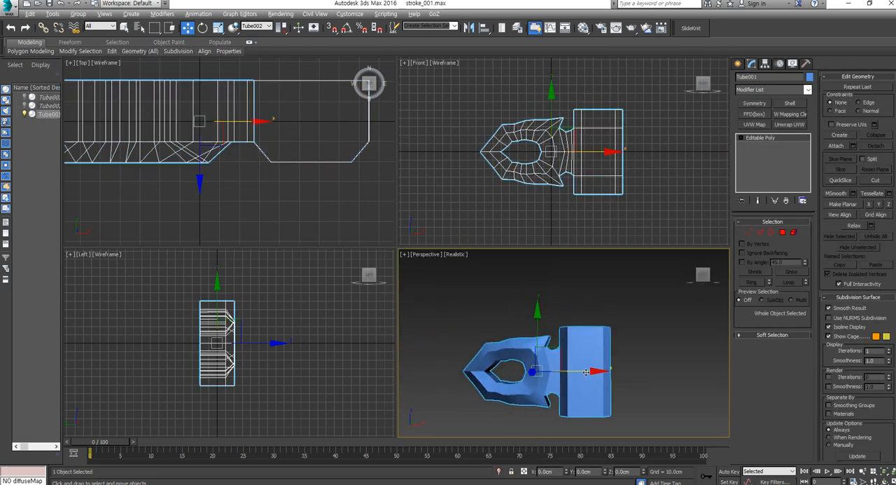
pyautogui.moveTo(540, 310)
pyautogui.keyDown('shift'); pyautogui.mouseDown()
pyautogui.moveTo(540, 240)
pyautogui.moveTo(520, 283)
pyautogui.mouseUp(); pyautogui.keyUp('shift')
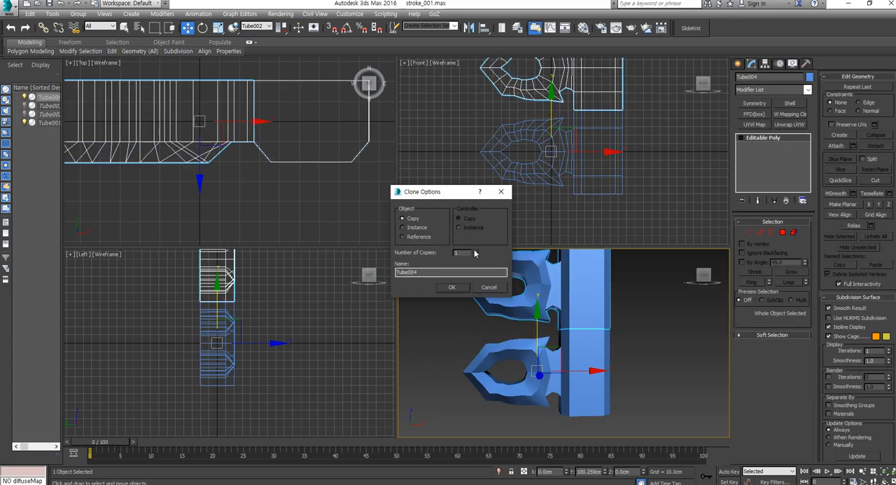
pyautogui.click(454, 287)
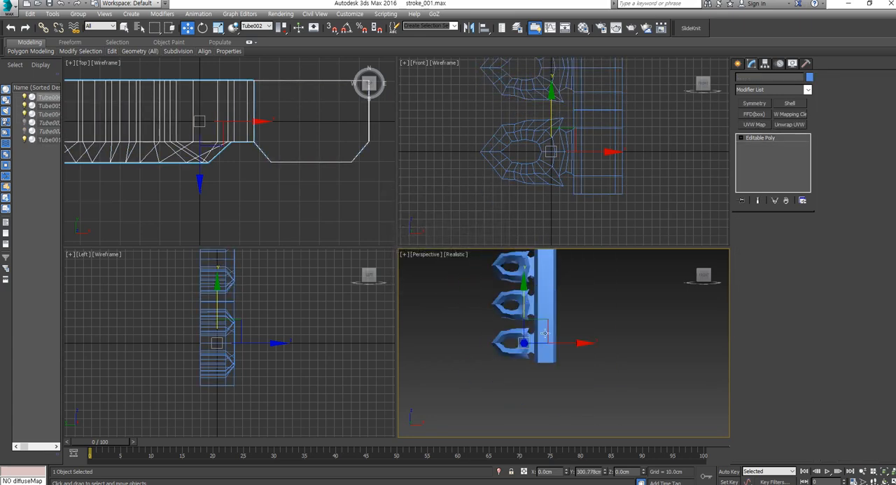
pyautogui.scroll(-5, 570, 343)
pyautogui.click(570, 374)
pyautogui.scroll(4, 521, 381)
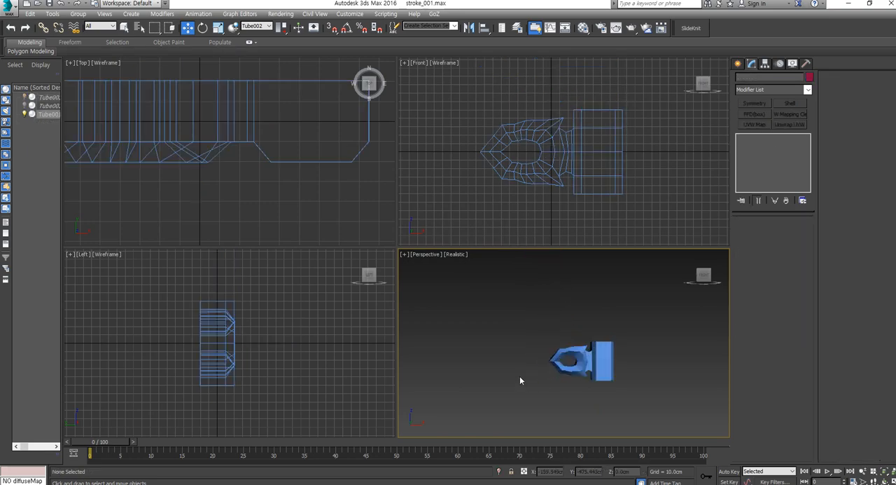
pyautogui.click(611, 353)
pyautogui.press('z')
pyautogui.keyDown('alt'); pyautogui.moveTo(565, 359); pyautogui.dragTo(601, 378, button='middle'); pyautogui.keyUp('alt')
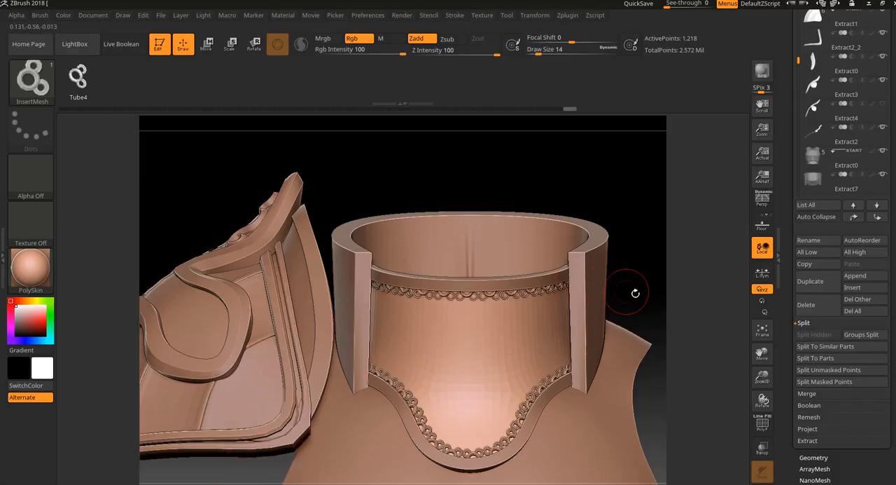
# - Switch back to ZBrush and examine the neck guard's ring trim together with the shoulder armor
pyautogui.moveTo(636, 292); pyautogui.dragTo(617, 376)
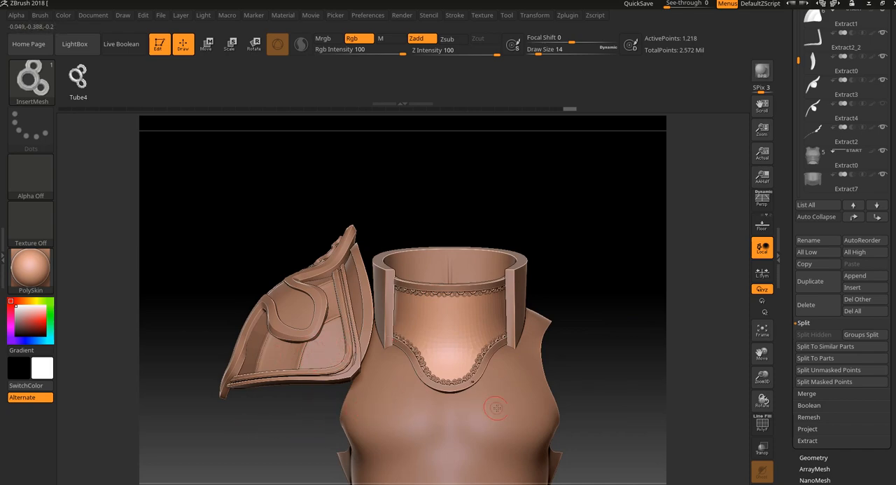
pyautogui.moveTo(618, 340); pyautogui.dragTo(735, 359)
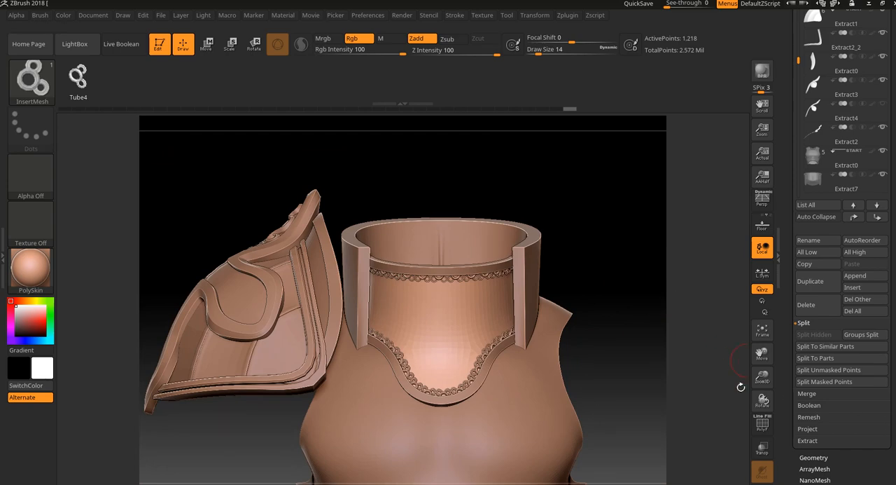